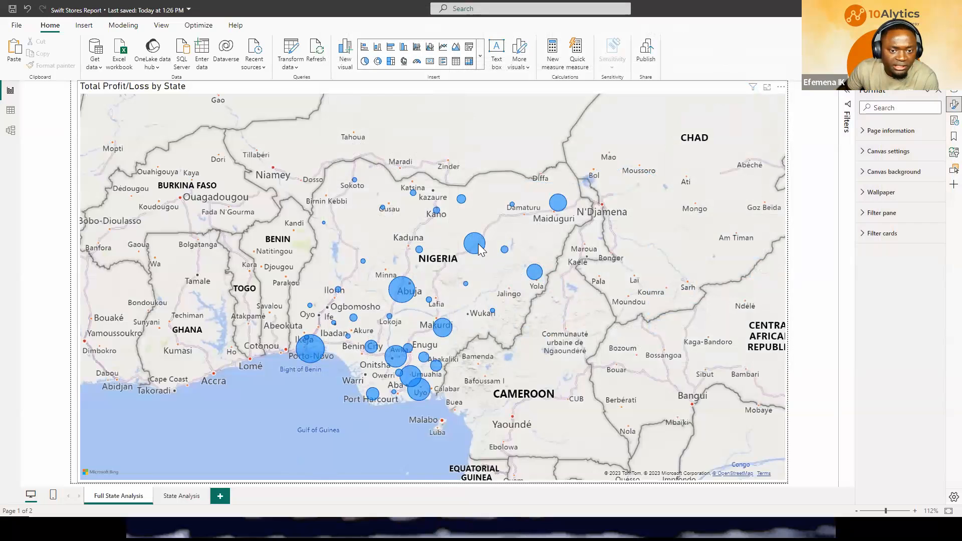
Step: Examine the tooltips for several state bubbles on the Total Profit/Loss by State map
mouse_move(479, 248)
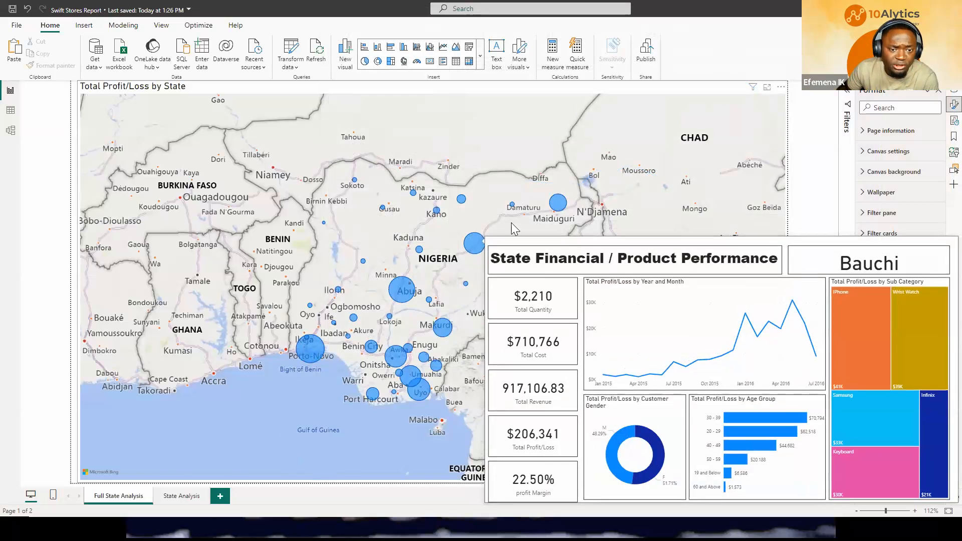
mouse_move(557, 211)
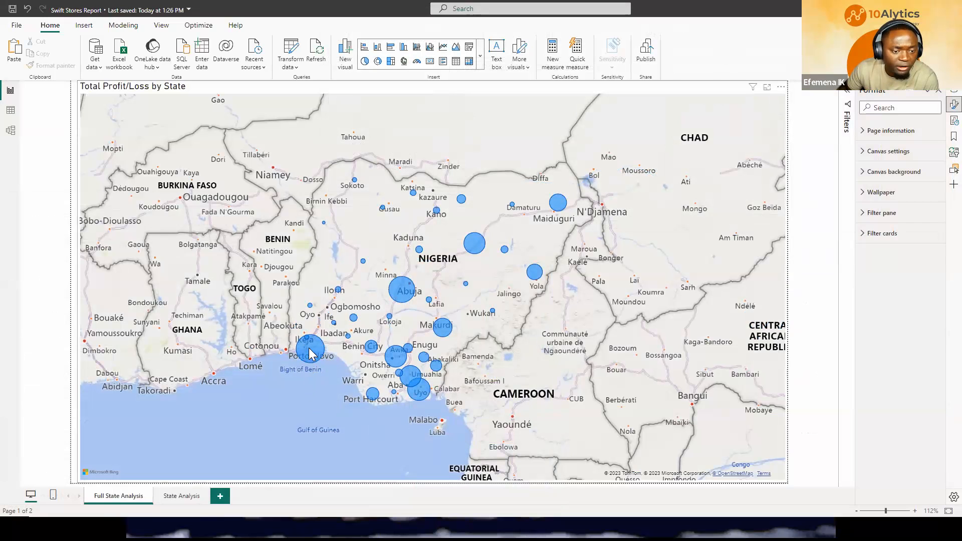
mouse_move(315, 350)
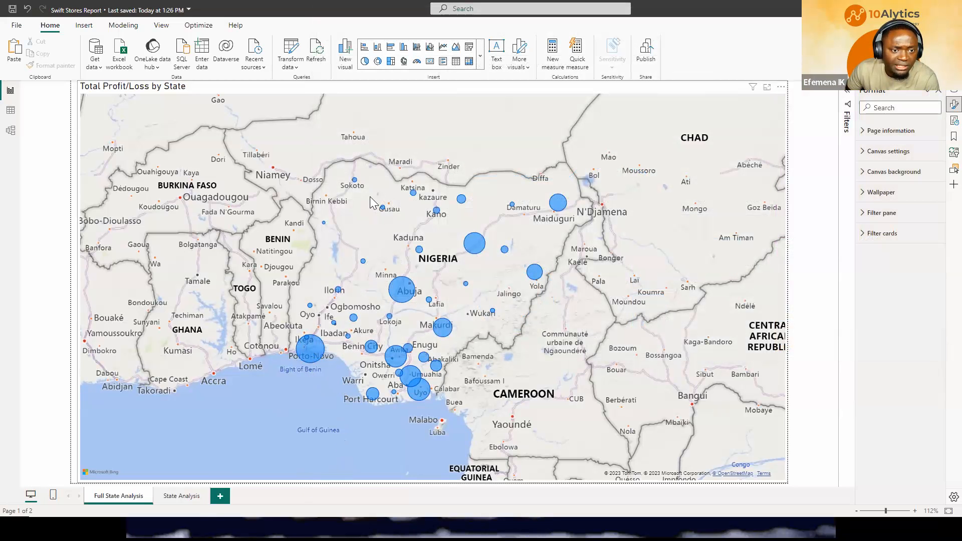
mouse_move(355, 182)
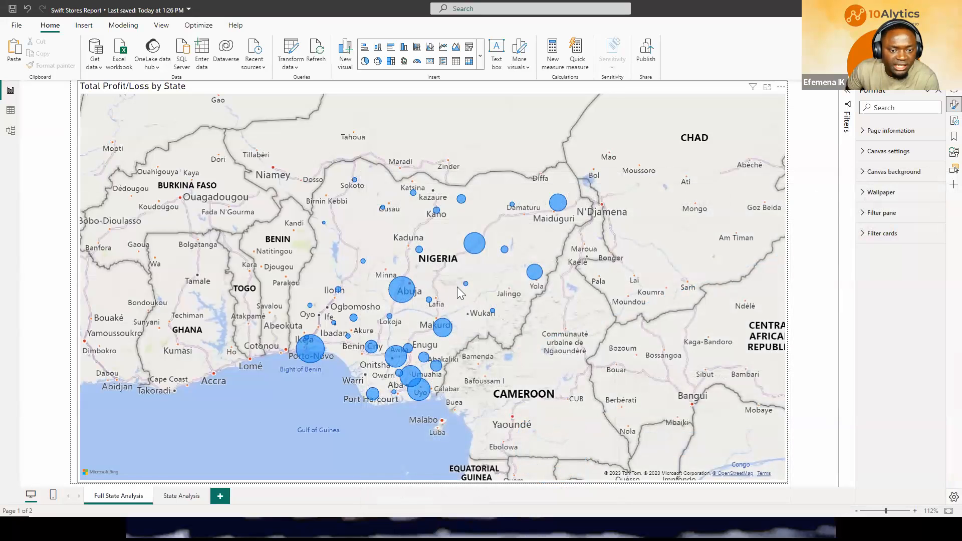
mouse_move(466, 284)
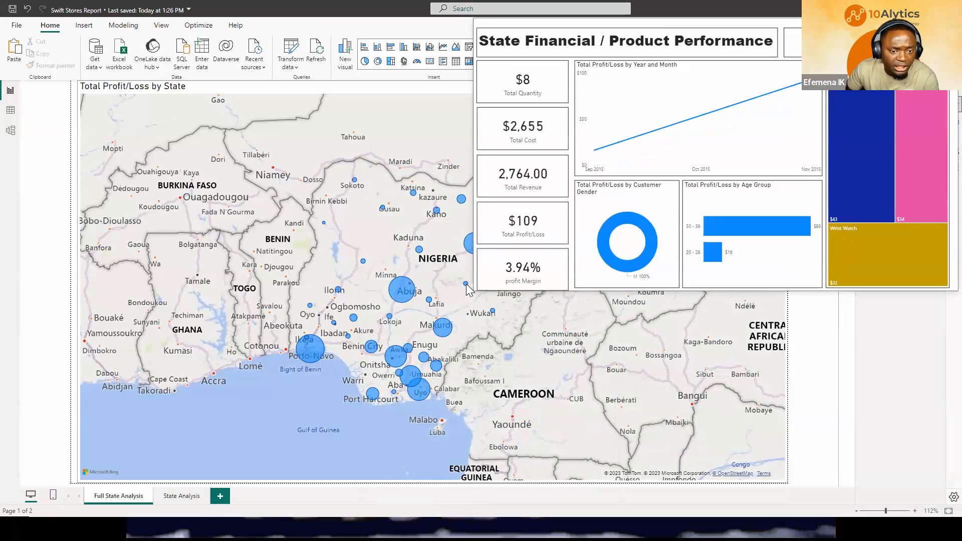
mouse_move(493, 310)
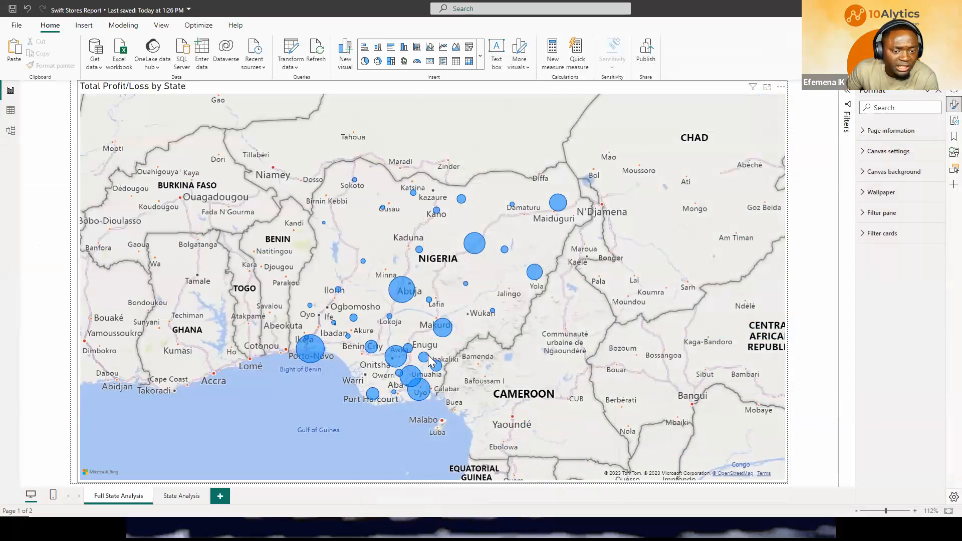
mouse_move(425, 358)
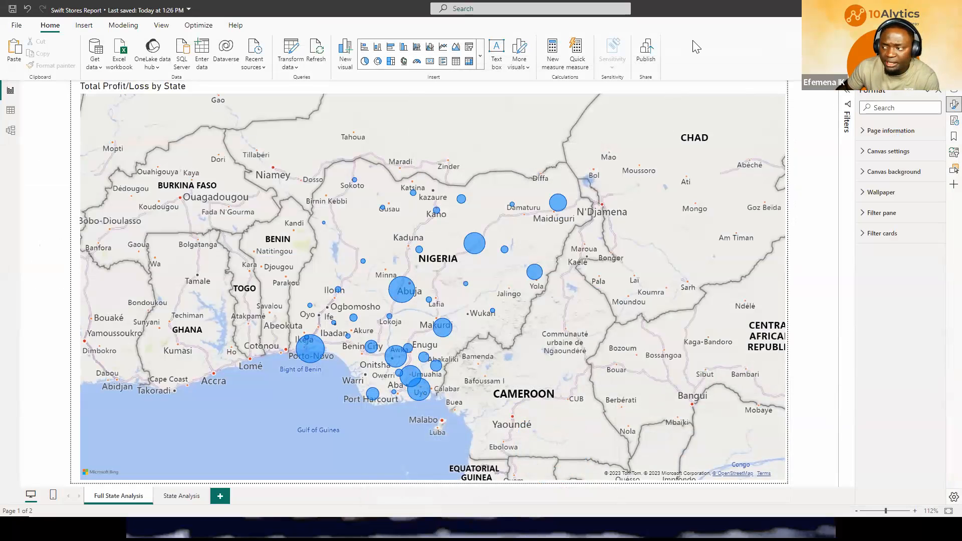
Step: Switch to the blank Untitled Power BI Desktop report and show its Data pane
left_click(897, 8)
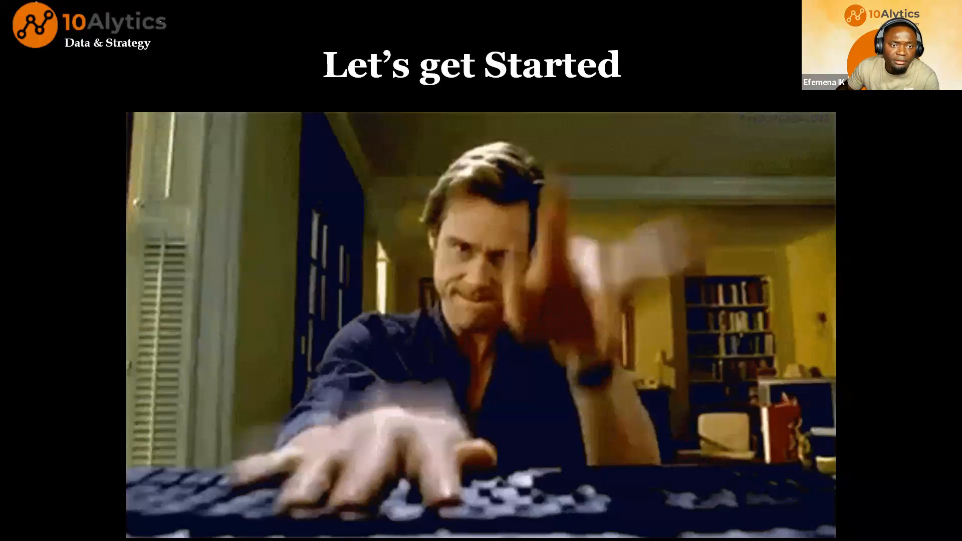
key("alt+Tab")
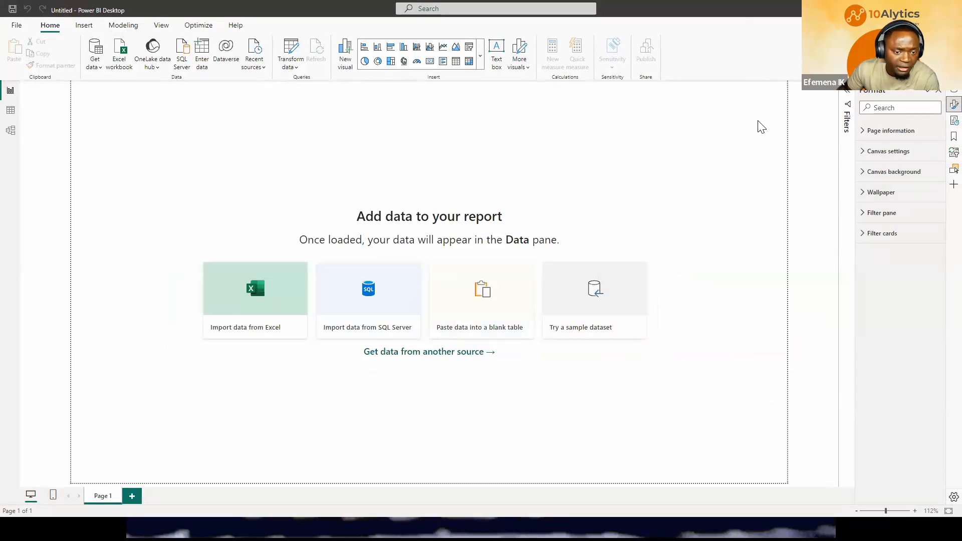
left_click(951, 91)
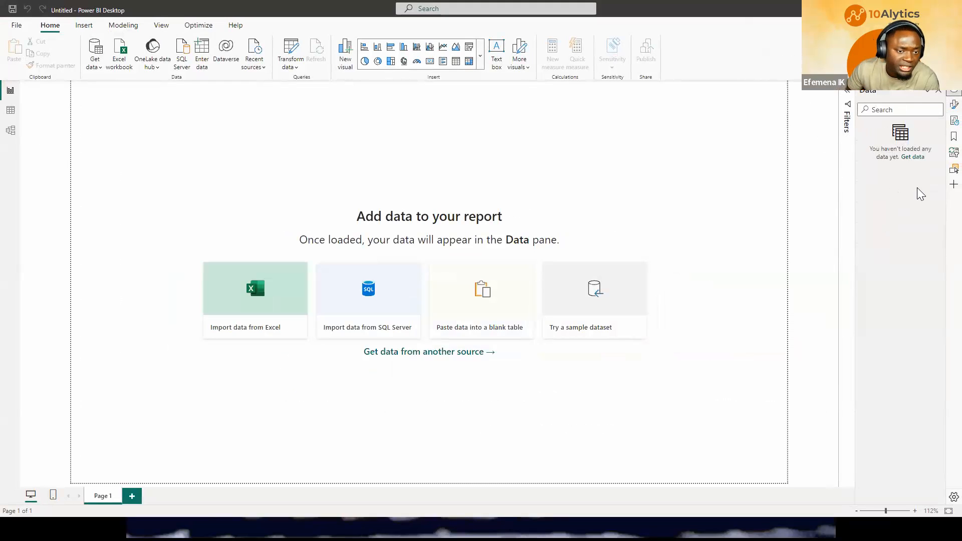
left_click(943, 94)
left_click(944, 94)
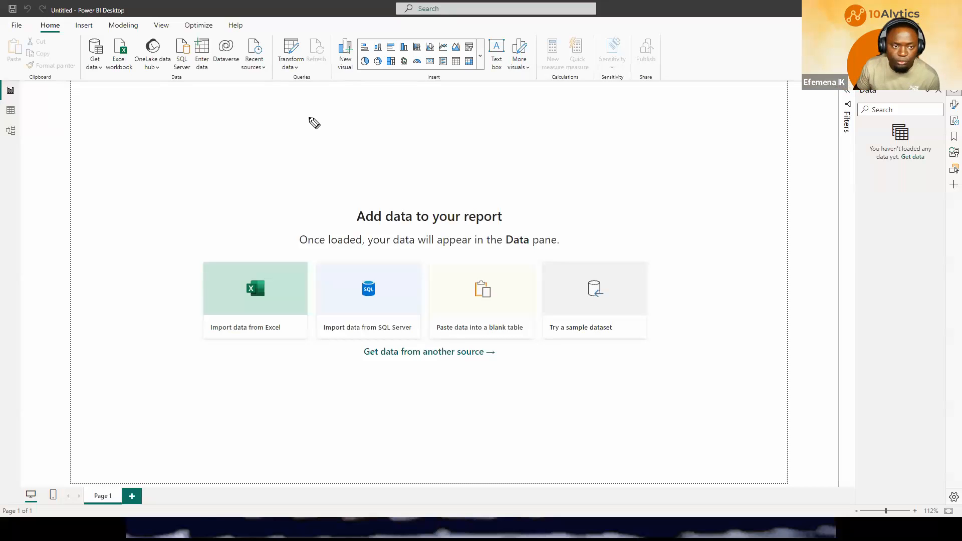
Step: Handwrite "E - T - L" across the upper part of the blank report canvas with the annotation pen
left_click_drag(277, 117, 313, 156)
mouse_move(393, 104)
left_mouse_down()
mouse_move(400, 151)
mouse_move(363, 100)
left_mouse_up()
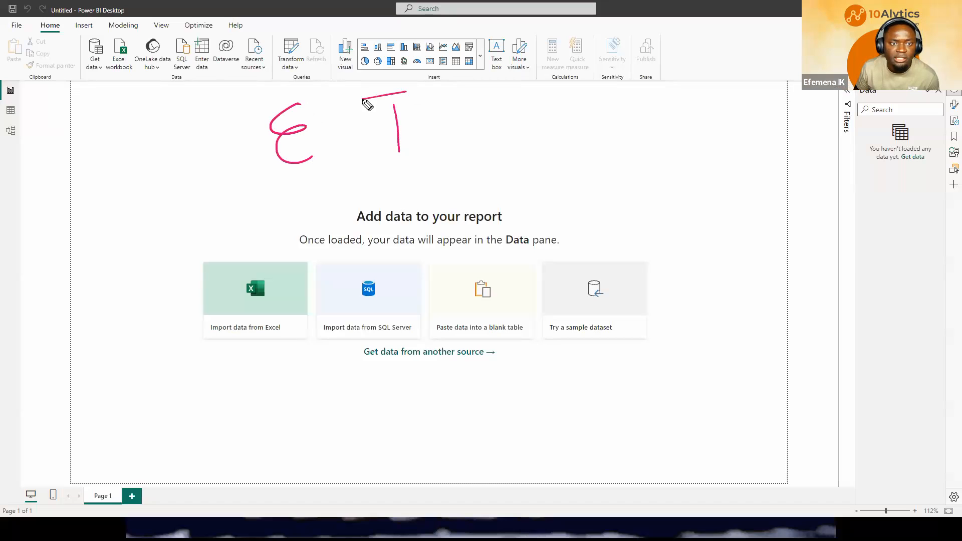
left_click_drag(526, 92, 577, 119)
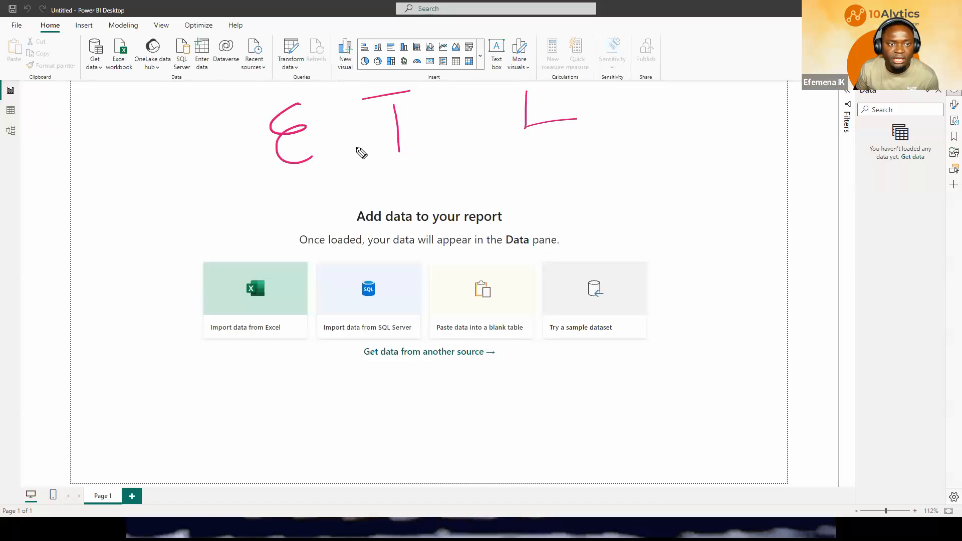
left_click_drag(357, 131, 339, 133)
left_click_drag(443, 121, 475, 117)
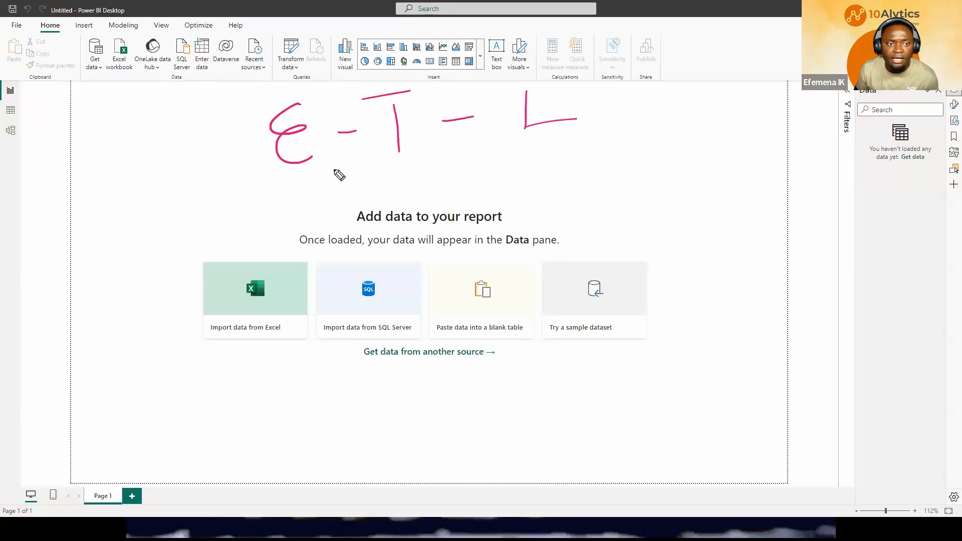
Step: Label the handwritten letters E, T and L as EXTRACT, TRANSFORM and LOAD with connecting strokes
left_click_drag(284, 164, 250, 187)
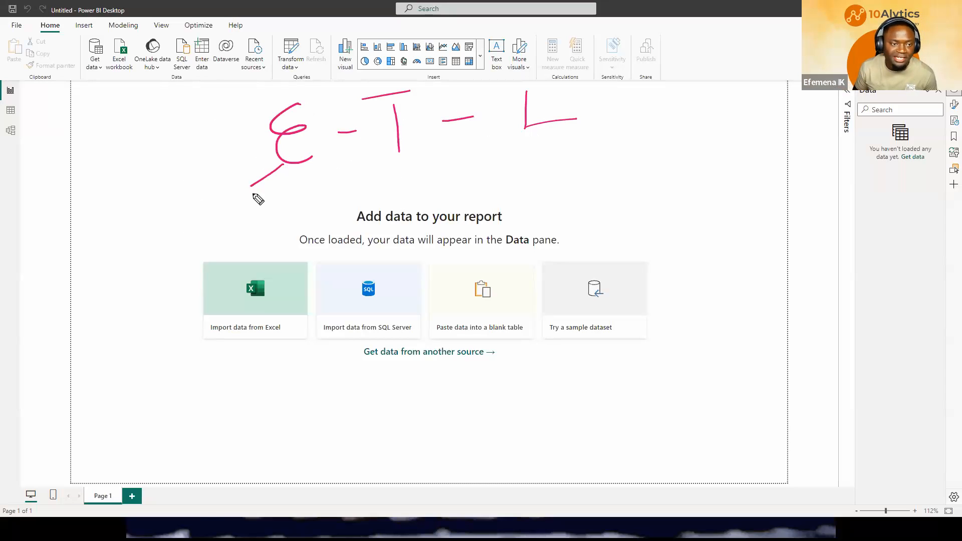
mouse_move(228, 203)
left_mouse_down()
mouse_move(216, 210)
mouse_move(241, 228)
left_mouse_up()
mouse_move(250, 214)
left_mouse_down()
mouse_move(294, 206)
mouse_move(317, 185)
left_mouse_up()
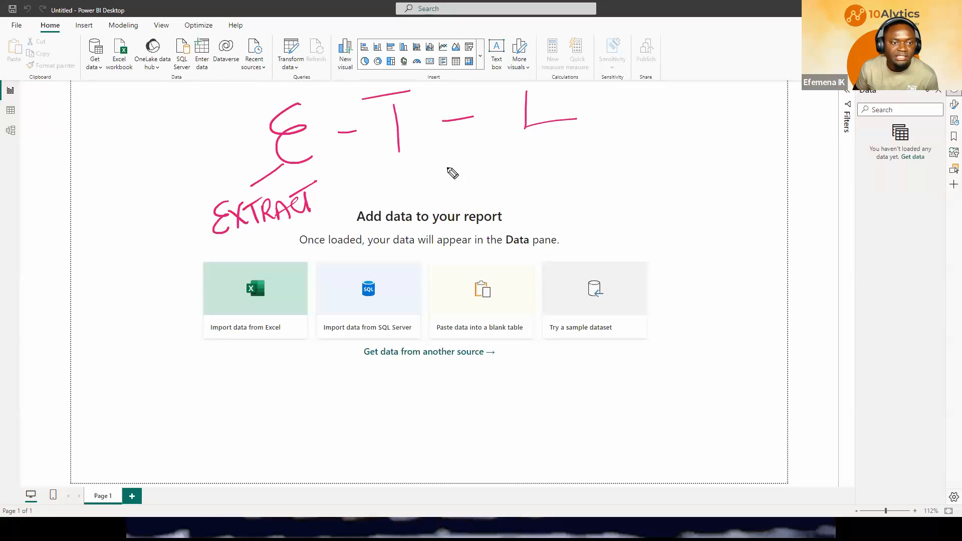
mouse_move(404, 155)
left_mouse_down()
mouse_move(411, 173)
mouse_move(433, 178)
left_mouse_up()
mouse_move(423, 183)
left_mouse_down()
mouse_move(426, 205)
mouse_move(474, 179)
mouse_move(475, 197)
mouse_move(522, 180)
mouse_move(536, 186)
left_mouse_up()
left_click_drag(579, 104, 668, 131)
mouse_move(654, 123)
left_mouse_down()
mouse_move(673, 116)
mouse_move(684, 132)
left_mouse_up()
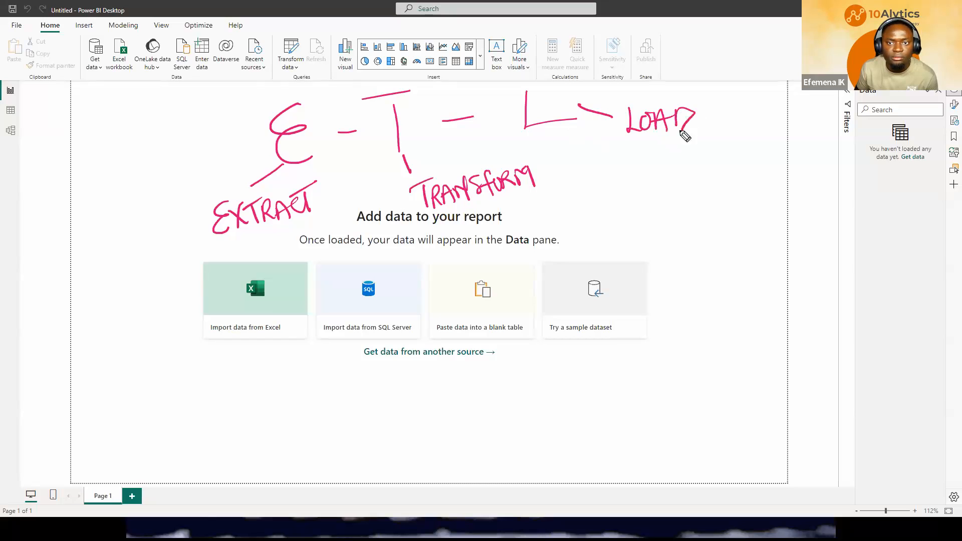
Step: Underline the handwritten ETL labels and draw a box around the empty-data notice in the Data pane
left_click_drag(260, 233, 284, 227)
left_click_drag(479, 207, 502, 200)
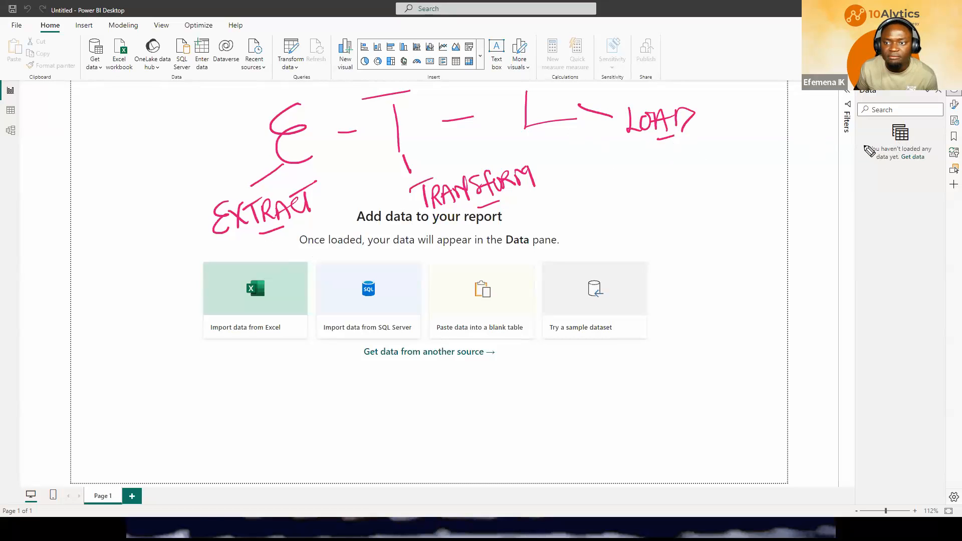
mouse_move(870, 138)
left_mouse_down()
mouse_move(870, 171)
mouse_move(942, 168)
mouse_move(932, 134)
mouse_move(869, 140)
left_mouse_up()
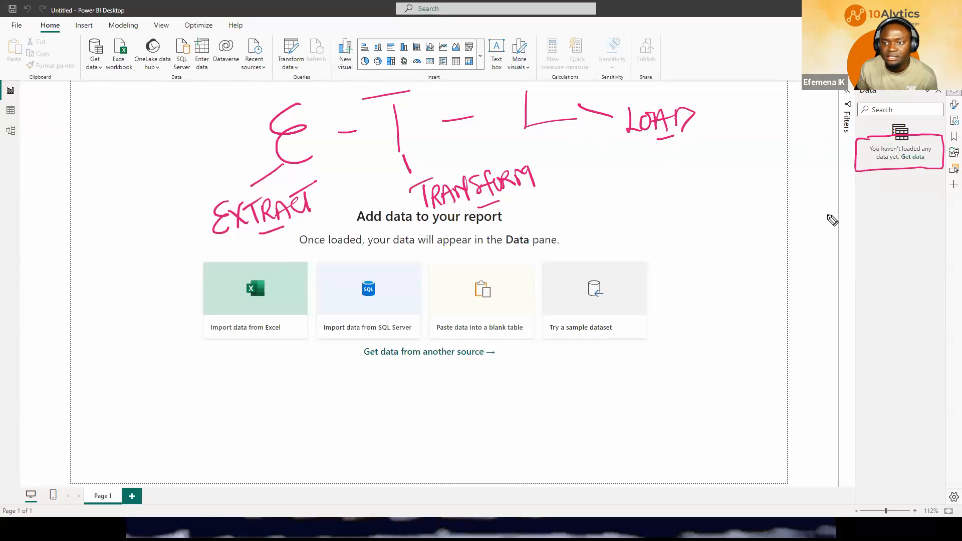
Step: Draw a circled 1 beside the handwritten E and write DATA under EXTRACT, with an arrow towards the import options
left_click(188, 122)
mouse_move(189, 123)
left_mouse_down()
mouse_move(192, 147)
mouse_move(186, 117)
left_mouse_up()
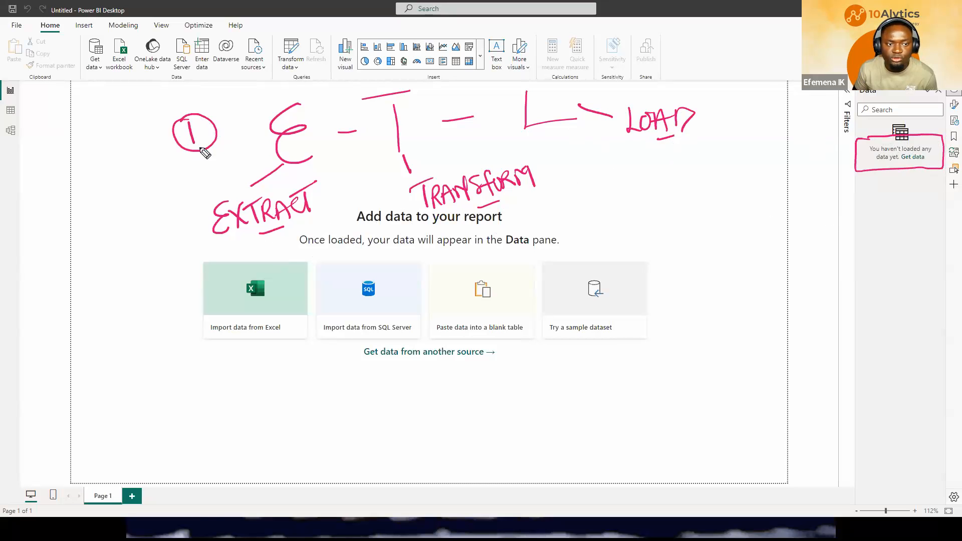
mouse_move(246, 244)
left_mouse_down()
mouse_move(240, 257)
mouse_move(246, 245)
mouse_move(262, 251)
left_mouse_up()
left_click_drag(271, 243, 271, 255)
mouse_move(261, 244)
left_mouse_down()
mouse_move(281, 240)
mouse_move(291, 255)
left_mouse_up()
left_click_drag(278, 249, 299, 240)
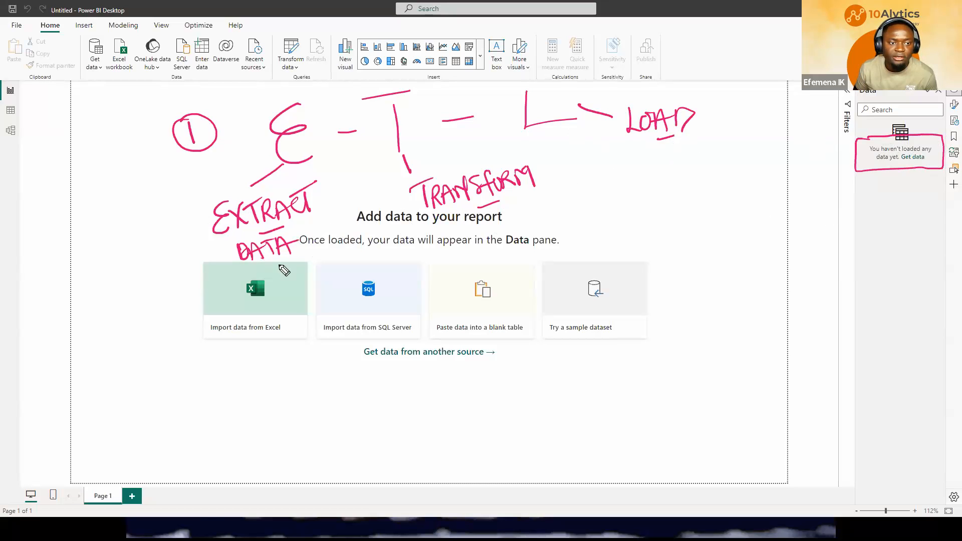
left_click_drag(215, 237, 209, 262)
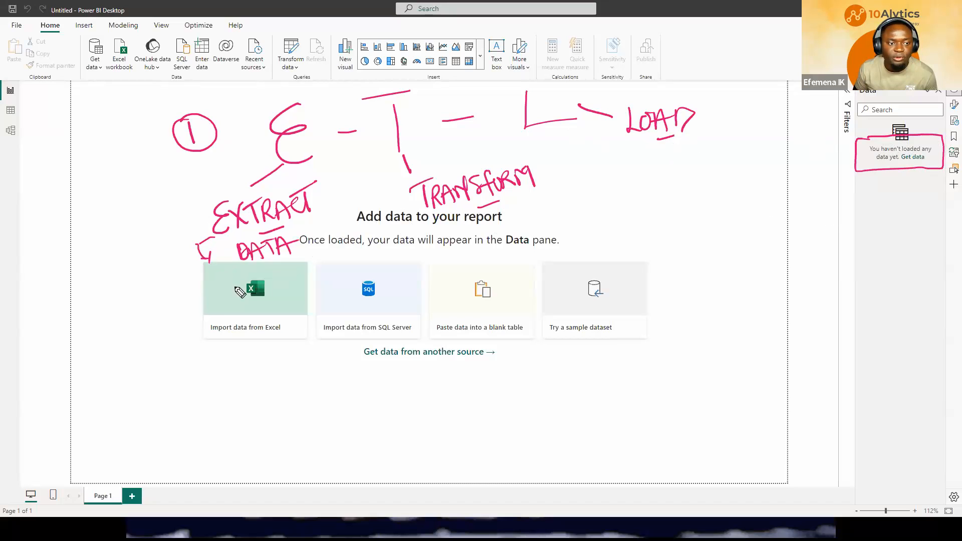
Step: Circle the Excel, SQL Server and blank table import options, and draw asterisks on the sample dataset, Excel and SQL Server tiles
mouse_move(219, 307)
left_mouse_down()
mouse_move(204, 328)
mouse_move(281, 339)
mouse_move(288, 319)
mouse_move(215, 308)
left_mouse_up()
mouse_move(328, 308)
left_mouse_down()
mouse_move(323, 335)
mouse_move(392, 340)
mouse_move(421, 331)
mouse_move(327, 308)
left_mouse_up()
mouse_move(448, 310)
left_mouse_down()
mouse_move(426, 319)
mouse_move(519, 337)
mouse_move(508, 307)
mouse_move(454, 309)
left_mouse_up()
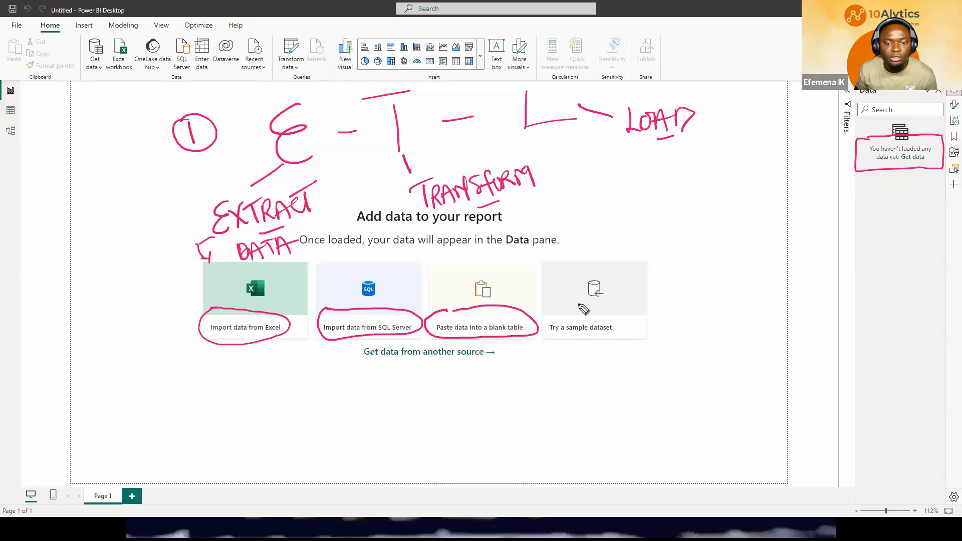
mouse_move(599, 307)
left_mouse_down()
mouse_move(622, 280)
mouse_move(608, 303)
left_mouse_up()
left_click_drag(594, 295, 617, 292)
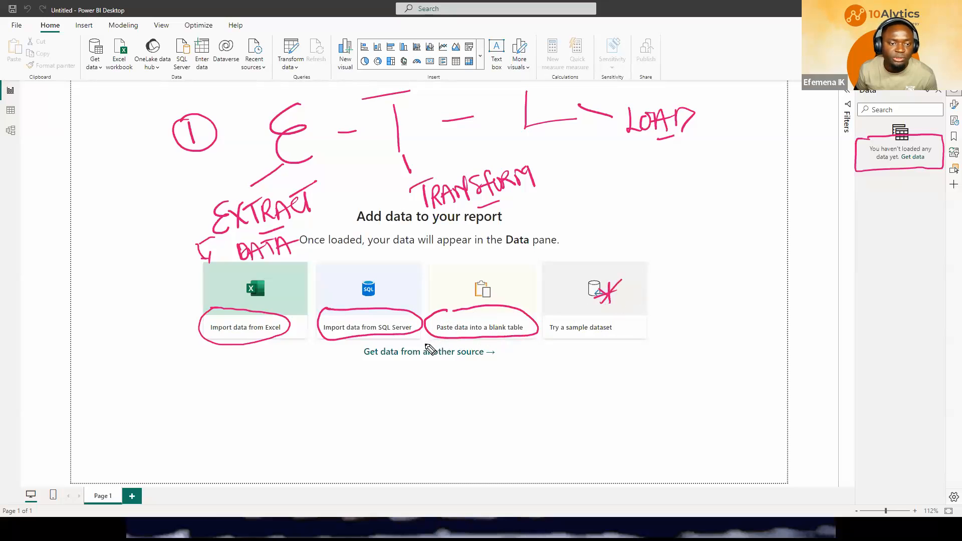
mouse_move(282, 284)
left_mouse_down()
mouse_move(288, 274)
mouse_move(290, 287)
left_mouse_up()
left_click_drag(289, 277, 278, 289)
mouse_move(408, 270)
left_mouse_down()
mouse_move(395, 287)
mouse_move(408, 280)
left_mouse_up()
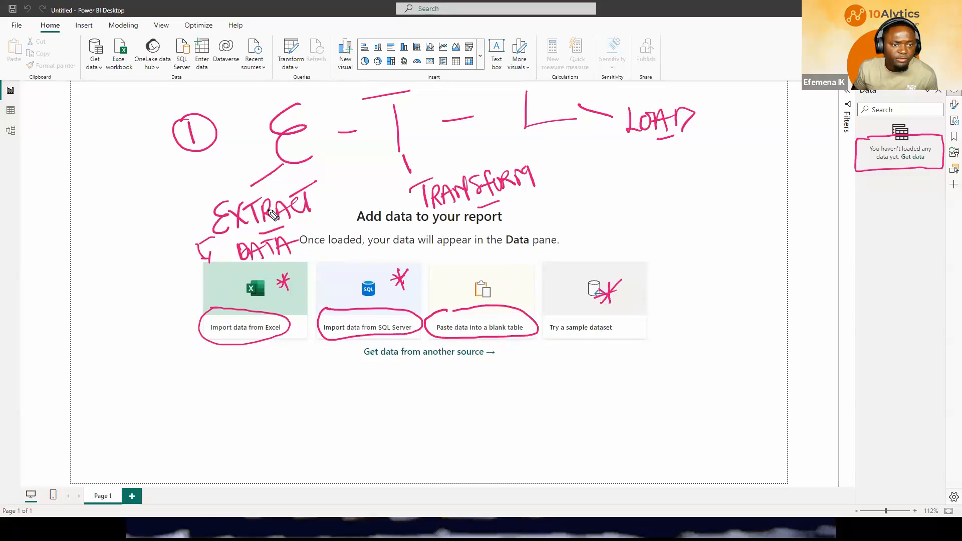
Step: Underline the circled 1 twice and erase all pen annotations from the screen
left_click_drag(199, 160, 230, 154)
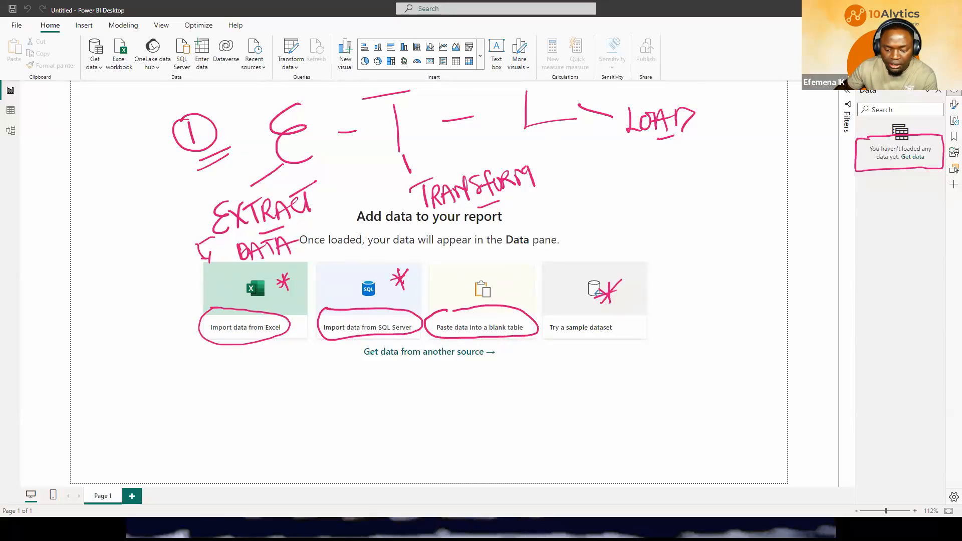
key("e")
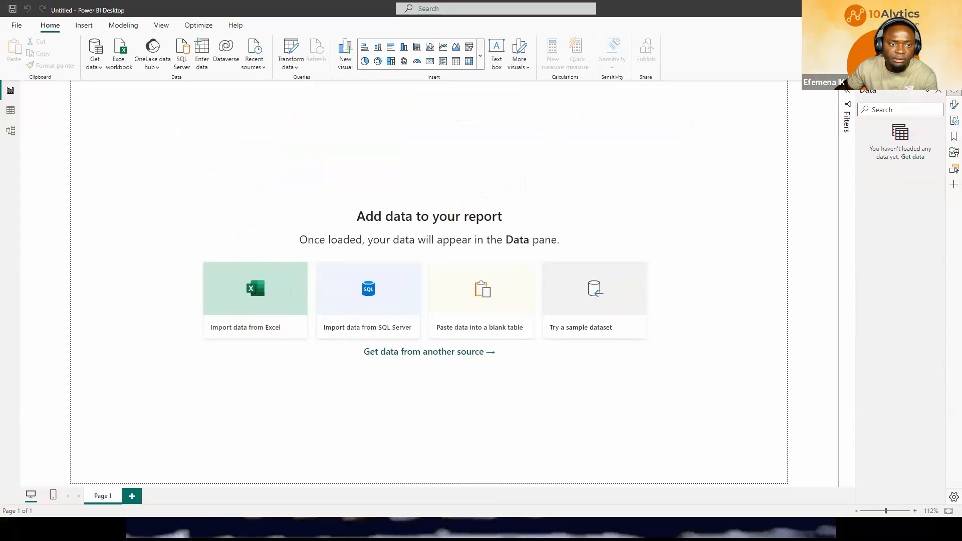
Step: Open the Swift Stores file from the Downloads folder in Excel and minimise the File Explorer window
key("alt+Tab")
left_click(397, 194)
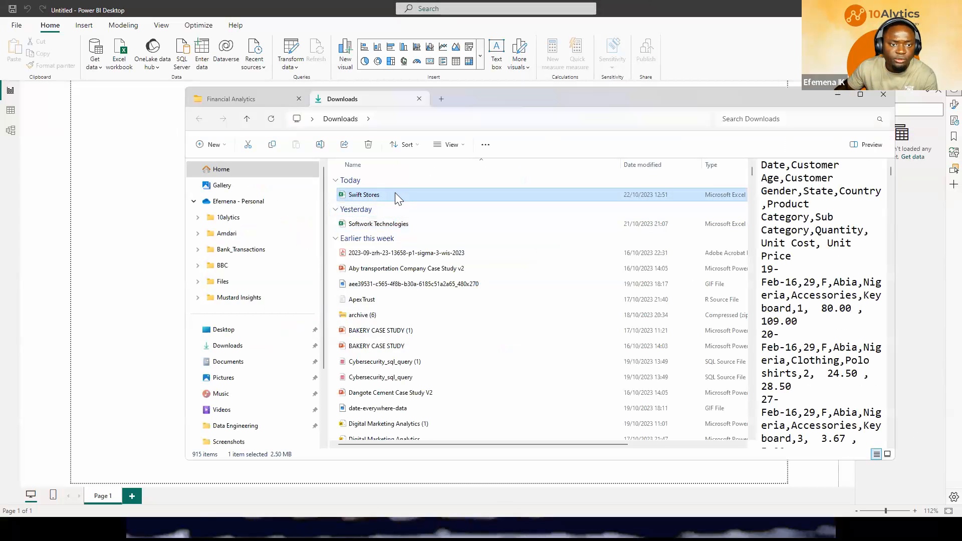
double_click(452, 198)
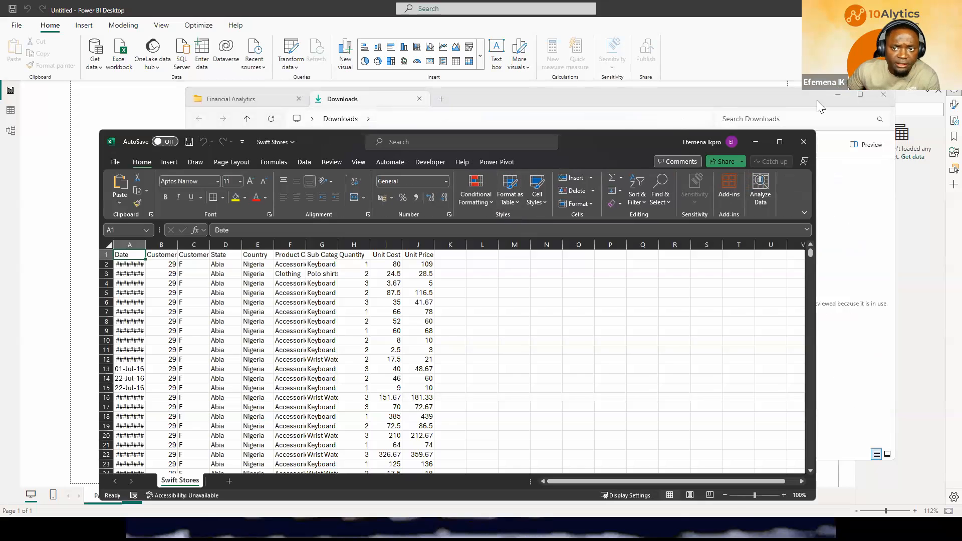
left_click(846, 101)
Step: Autofit the Date column of the Swift Stores sheet and maximise the Excel window
left_click(198, 293)
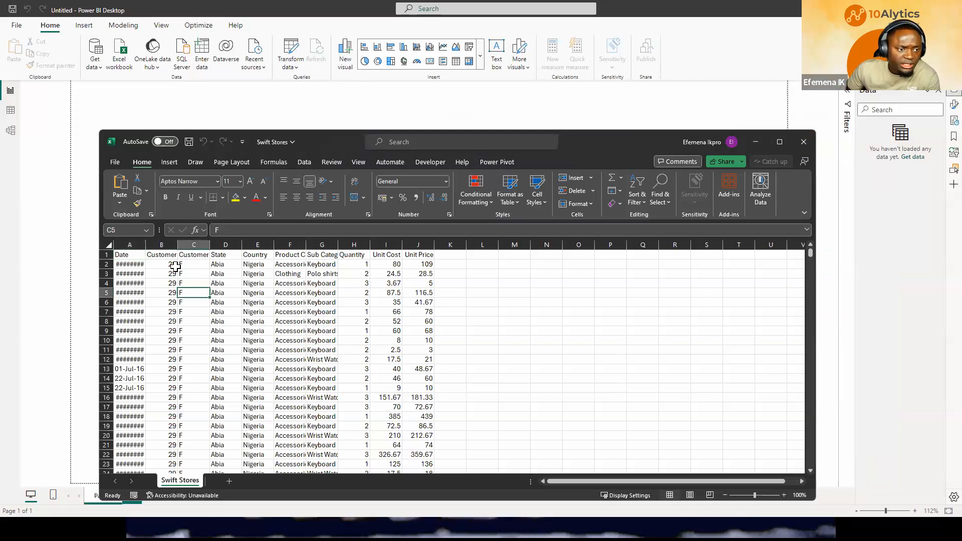
double_click(146, 244)
key("Up")
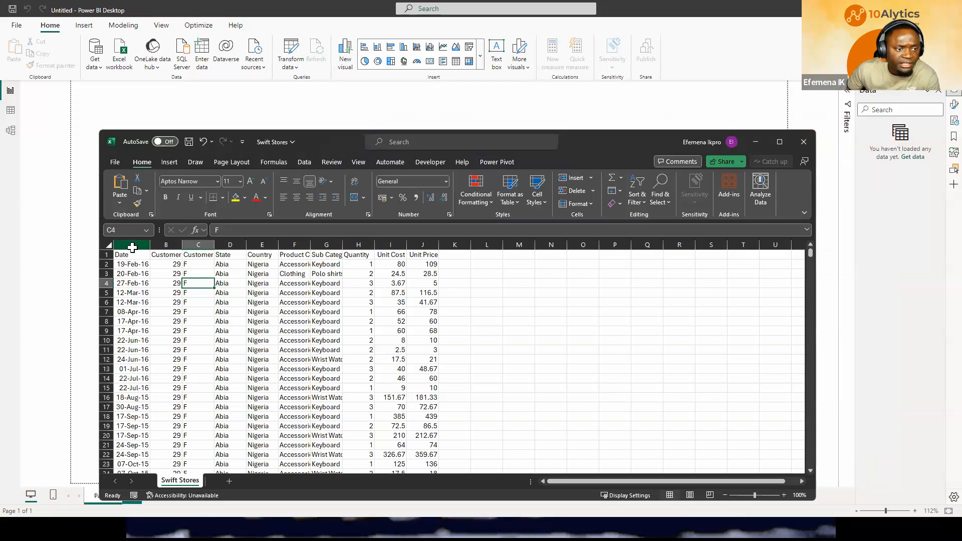
left_click(132, 245)
left_click(779, 142)
Step: Autofit the widths of all data columns from Date to Unit Price and set the sheet zoom to 190%
scroll(144, 245, "up", 6)
scroll(144, 245, "up", 4, "ctrl")
left_click_drag(74, 122, 754, 119)
double_click(793, 120)
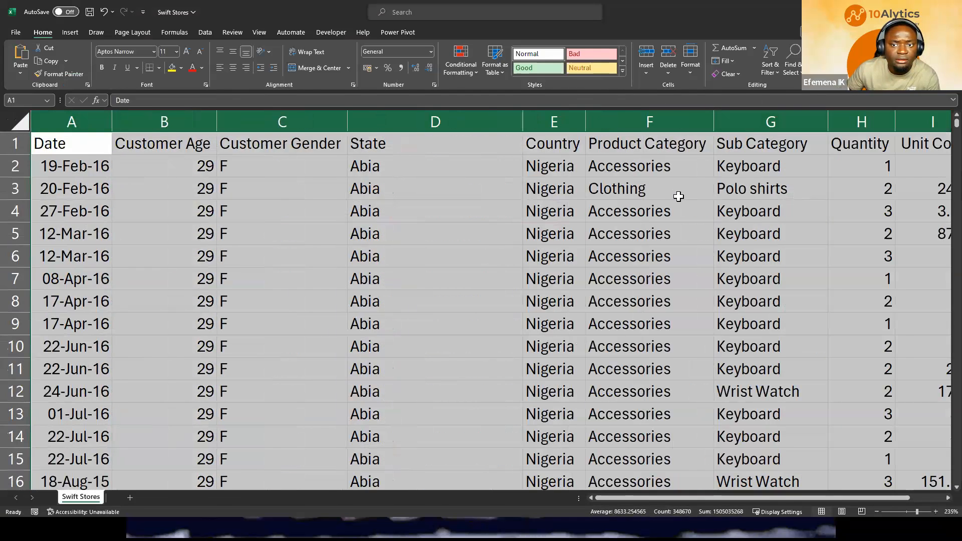
scroll(678, 197, "down", 1, "ctrl")
scroll(237, 189, "down", 2, "ctrl")
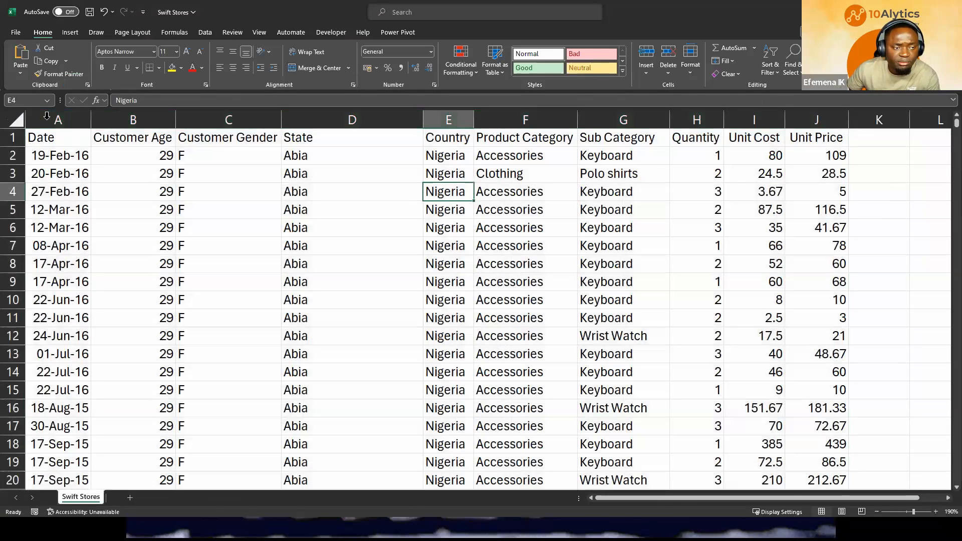
Step: Highlight the Date column, row 2 and row 3 in turn to inspect the dataset's structure
left_click(50, 118)
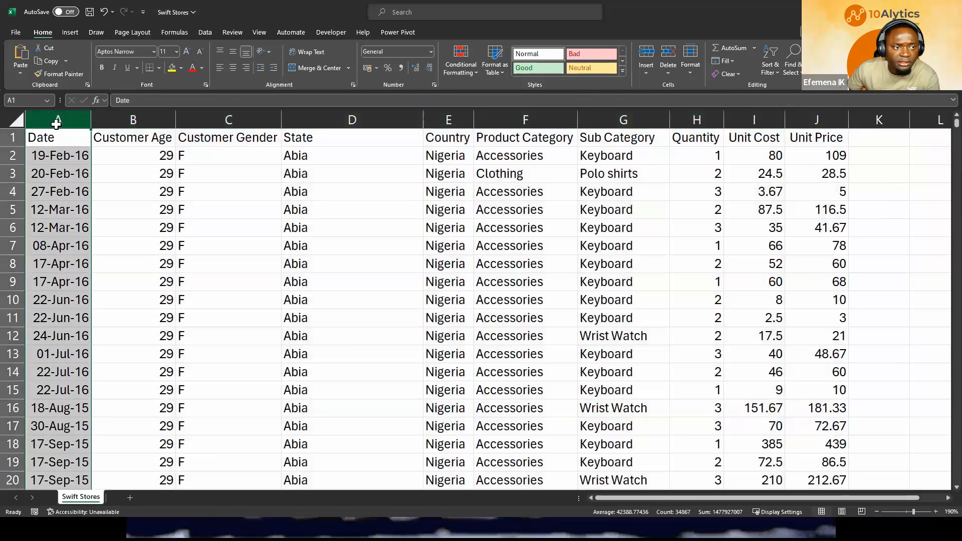
left_click(13, 156)
left_click(12, 173)
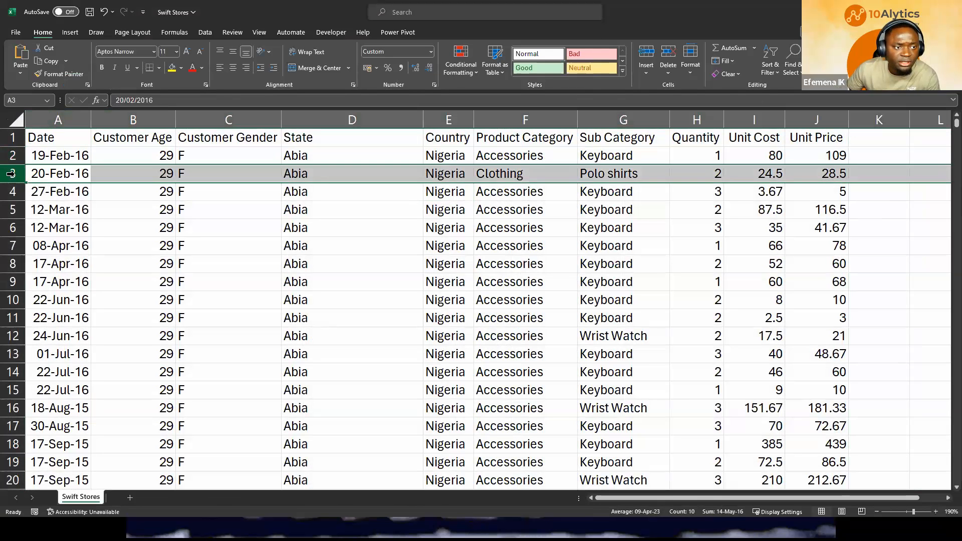
Step: Highlight rows 4 and 6 and the Date and Customer Age columns one at a time to inspect the records and fields
left_click(11, 192)
left_click(14, 228)
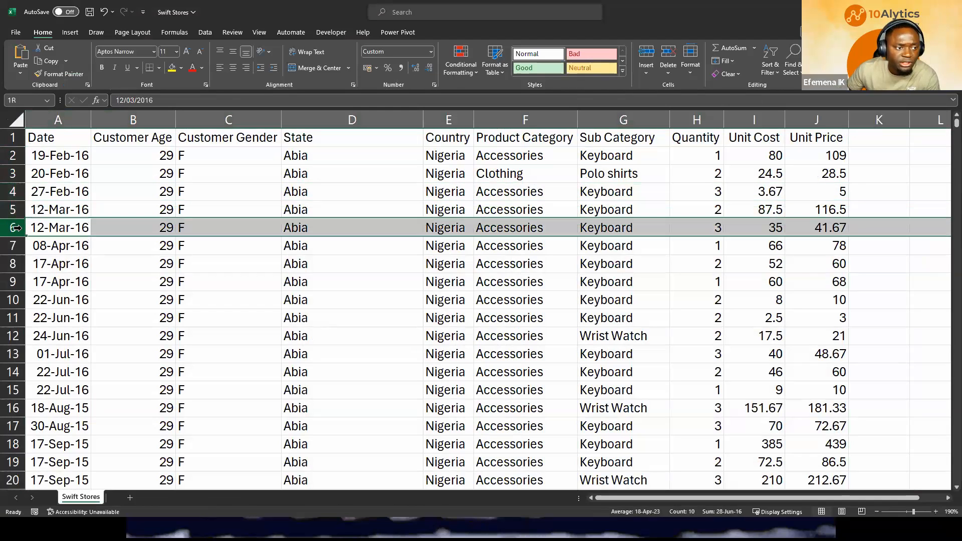
left_click(55, 119)
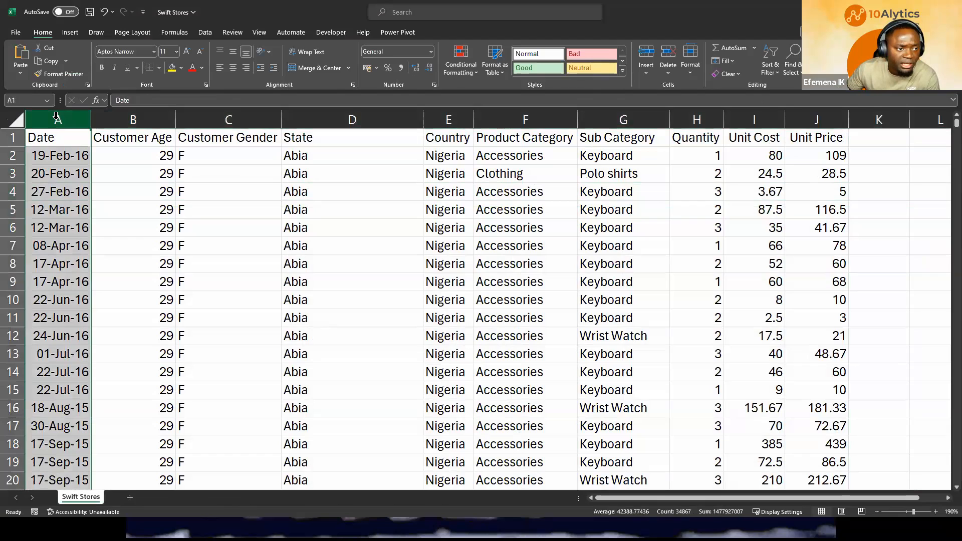
left_click(135, 118)
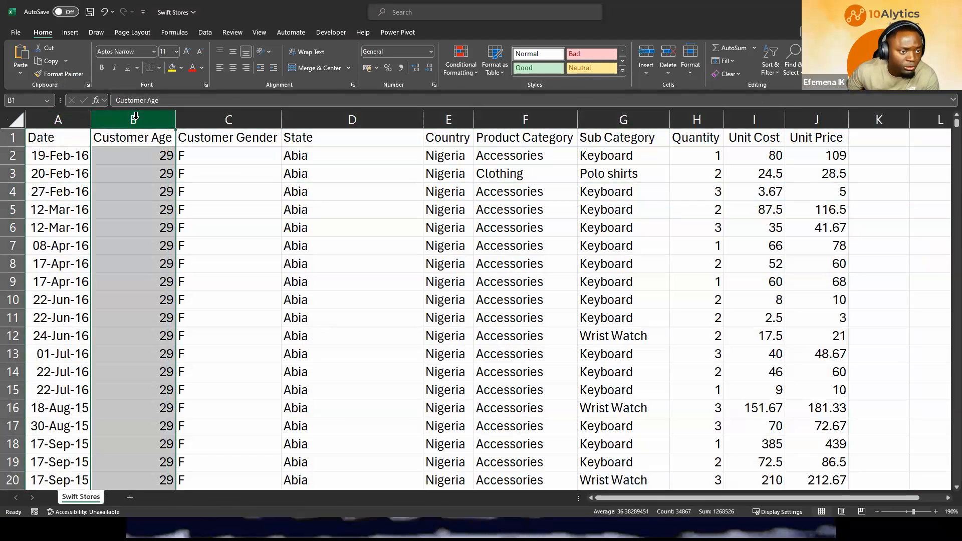
Step: Examine the Date and Customer Age values side by side in rows 2, 4 and 5, and in row 51 further down
left_click_drag(42, 157, 118, 162)
left_click_drag(63, 192, 150, 210)
scroll(146, 228, "down", 18)
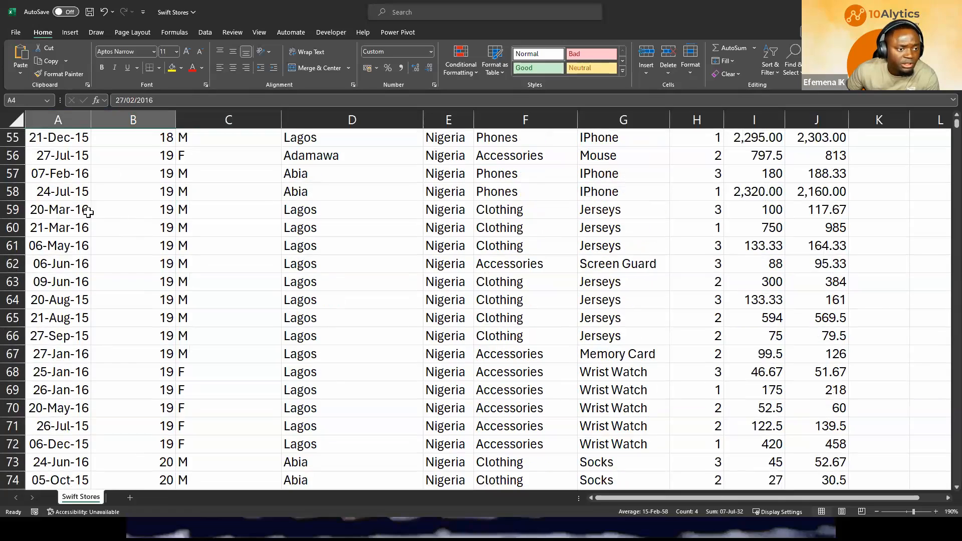
left_click_drag(70, 225, 150, 225)
scroll(150, 228, "up", 3)
left_click(59, 226)
scroll(150, 220, "up", 15)
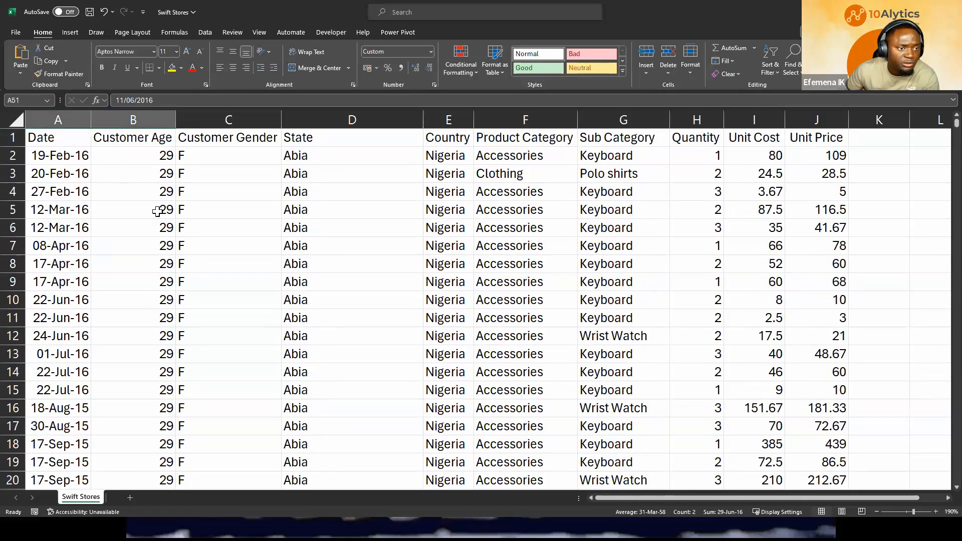
Step: Highlight the Customer Gender, State, Country, Product Category and Sub Category columns in turn to review each field
left_click(218, 119)
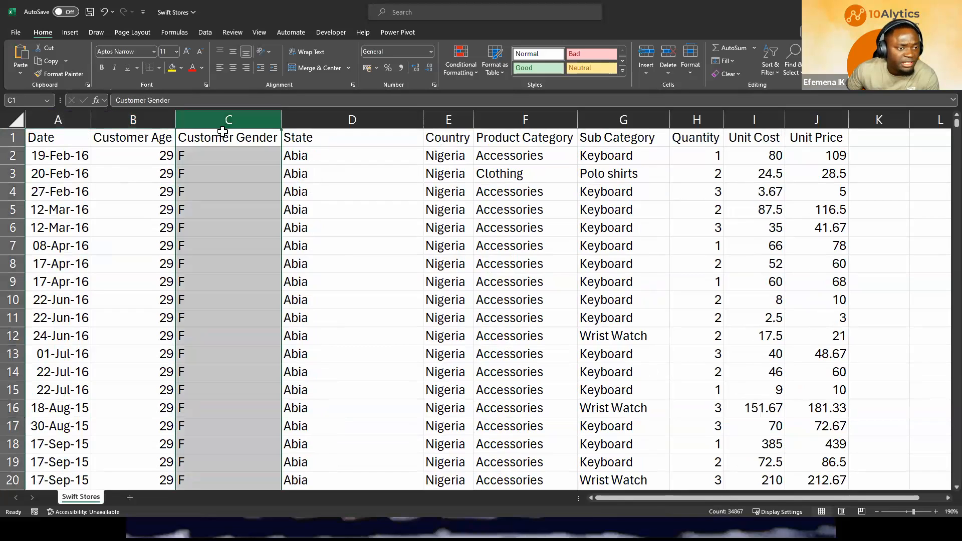
left_click(136, 120)
left_click(214, 122)
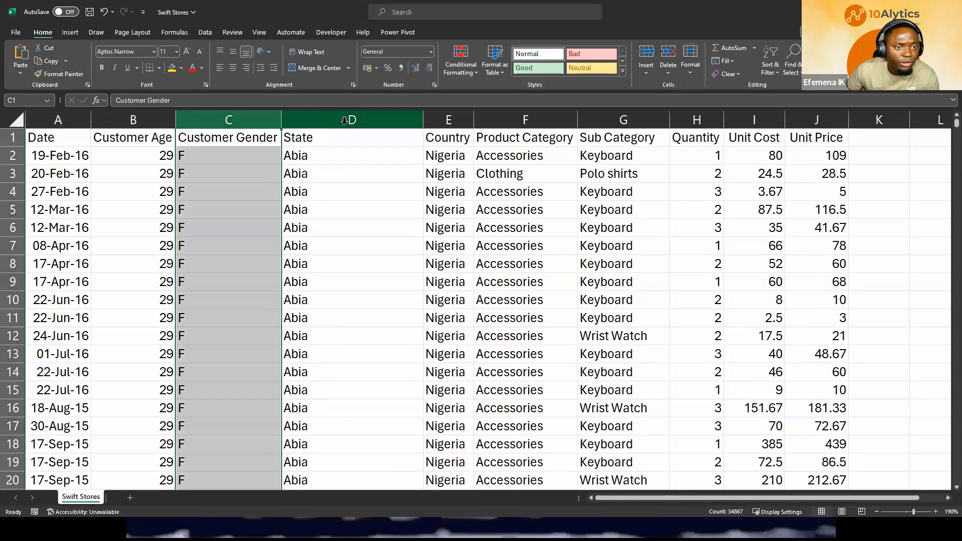
left_click(345, 123)
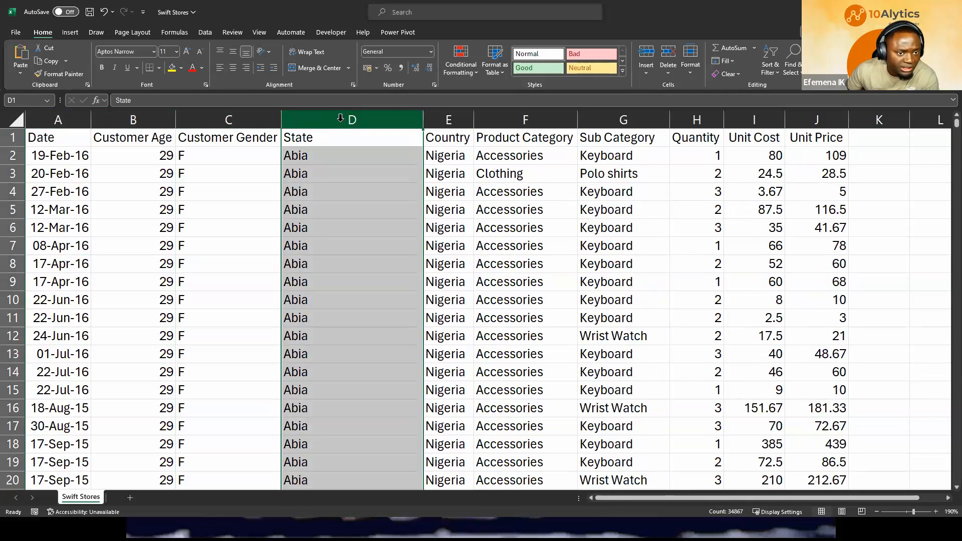
left_click(446, 117)
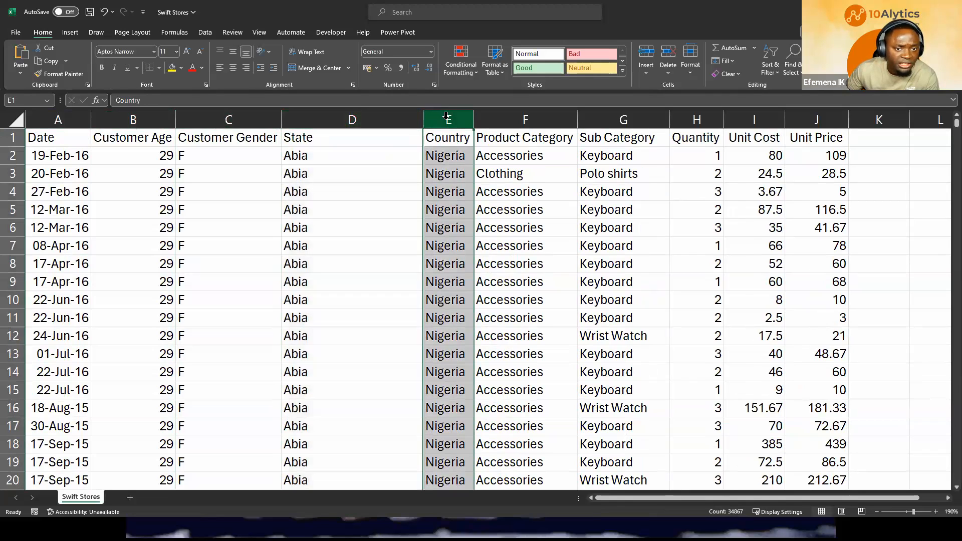
left_click_drag(445, 117, 543, 116)
left_click(550, 116)
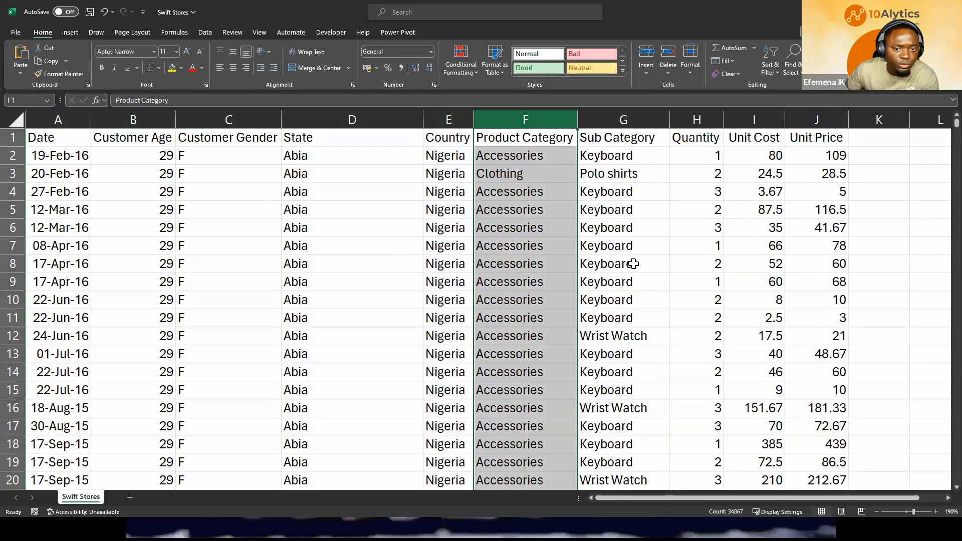
left_click(621, 119)
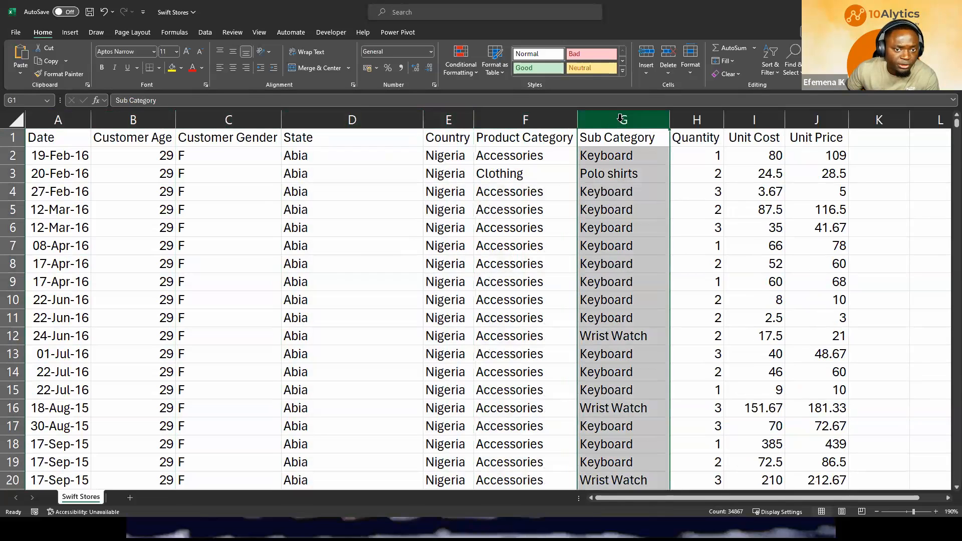
Step: Highlight the Product Category and Sub Category pairs in rows 2 and 12 and check the same columns further down the sheet
left_click_drag(514, 158, 608, 158)
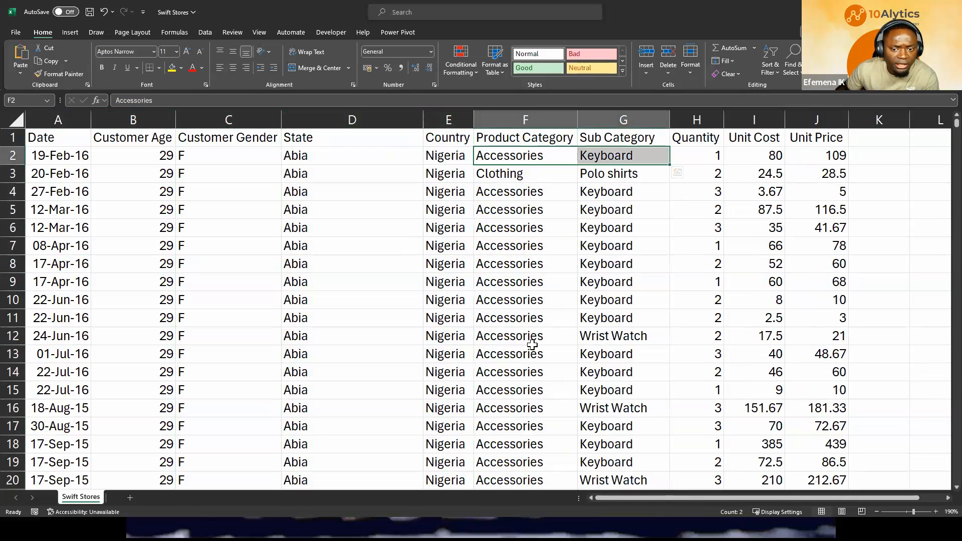
left_click_drag(525, 341, 603, 336)
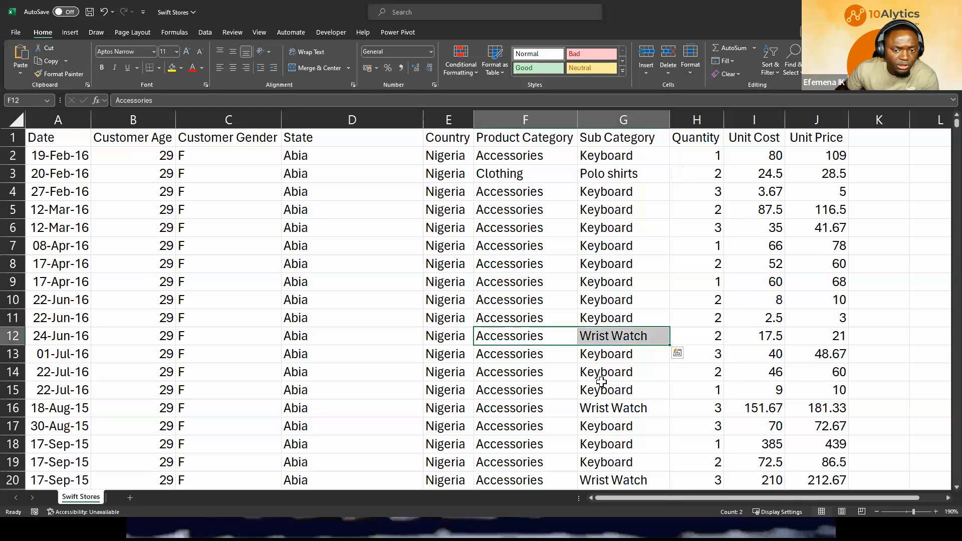
scroll(594, 389, "down", 6)
scroll(592, 389, "down", 2)
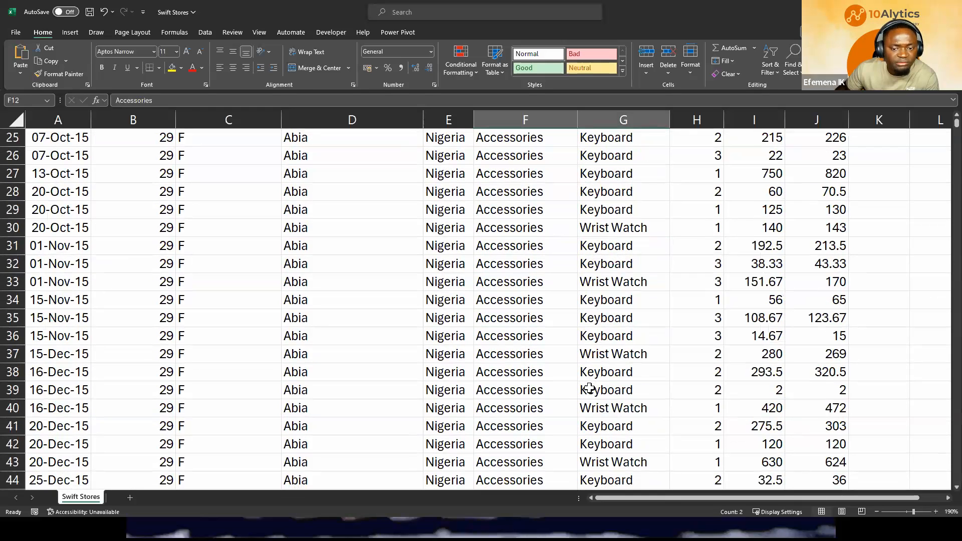
scroll(590, 381, "down", 1)
scroll(587, 374, "up", 9)
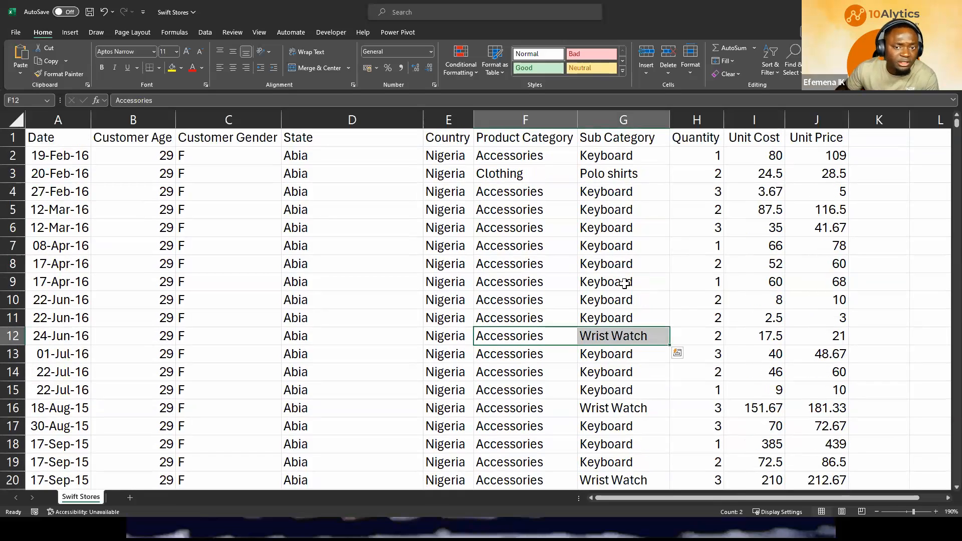
Step: Compare the Clothing and Polo shirts entries in row 3 with other records' categories and the Accessories and Keyboard pair in row 2
left_click(530, 177)
left_click(607, 175)
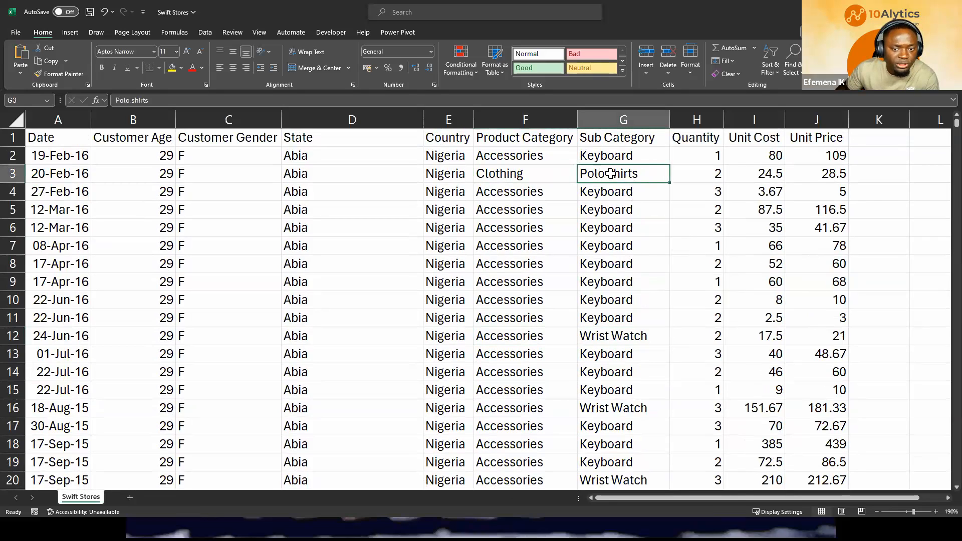
scroll(581, 236, "down", 13)
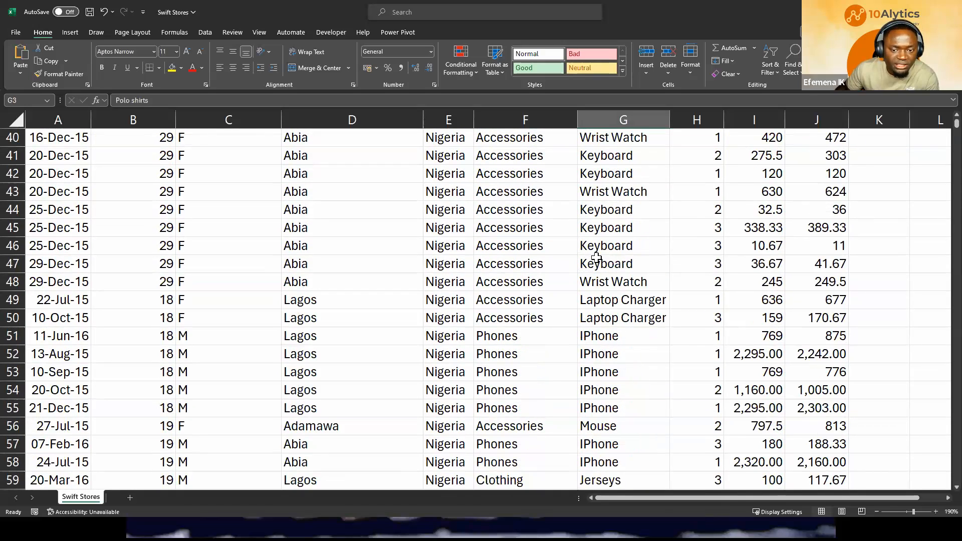
scroll(597, 258, "down", 3)
scroll(597, 260, "up", 16)
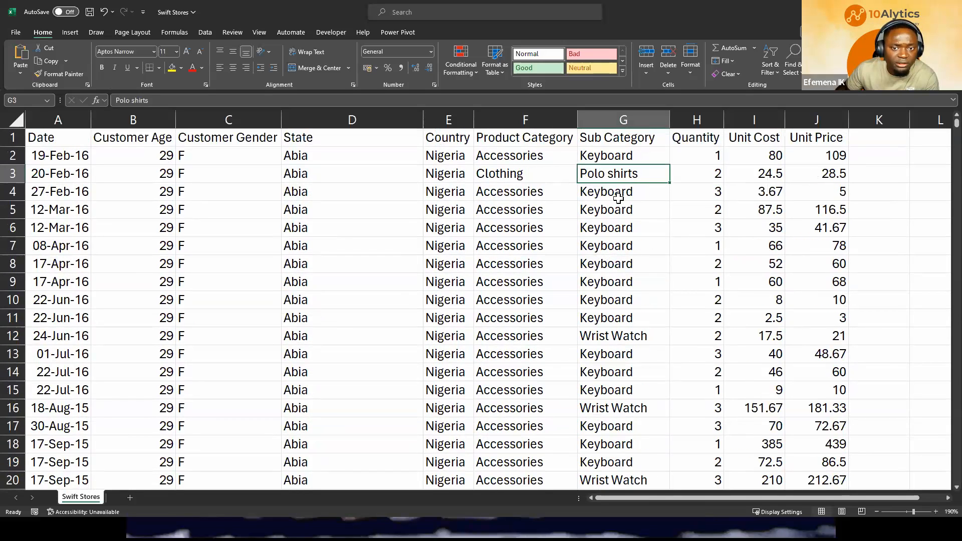
left_click_drag(514, 155, 578, 153)
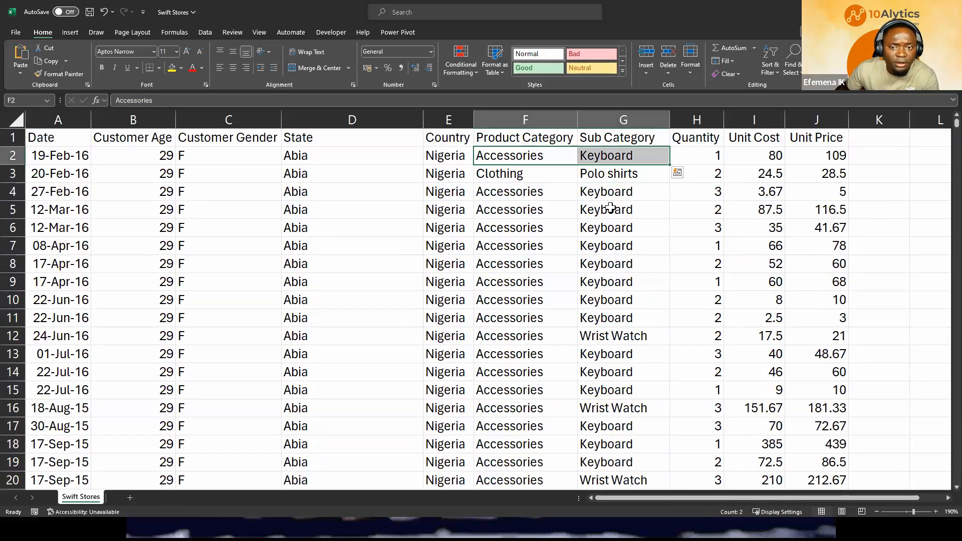
Step: Highlight the records in rows 2 to 5 one by one across all columns from Date to Unit Price
left_click_drag(49, 153, 806, 147)
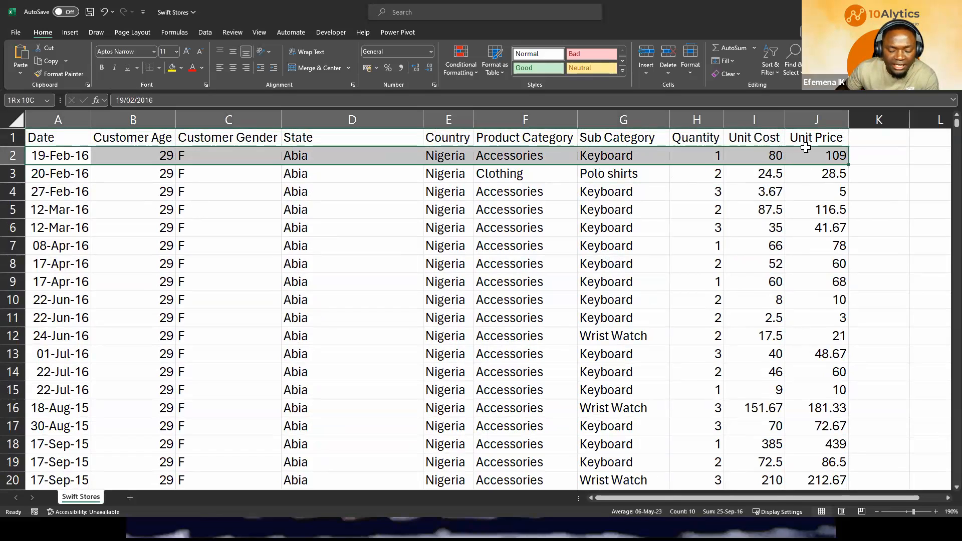
left_click_drag(806, 147, 806, 148)
key("Down")
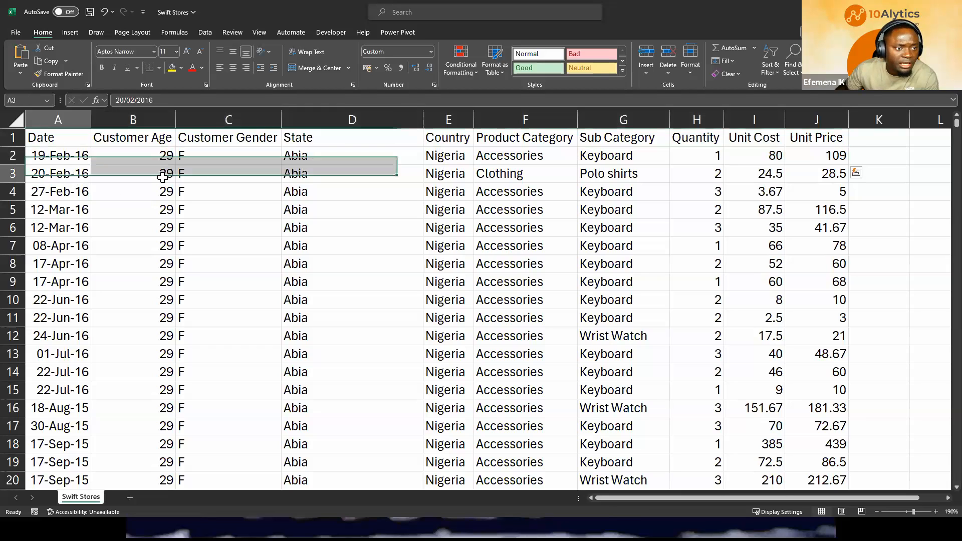
key("ctrl+shift+Right")
left_click_drag(63, 192, 827, 191)
left_click_drag(58, 211, 807, 208)
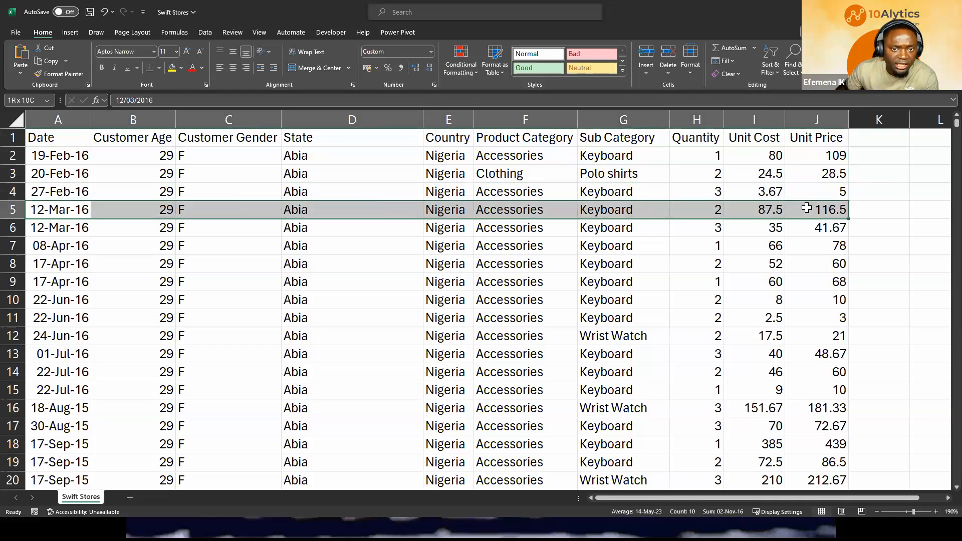
Step: Trace the row 2 record field by field from Date to Unit Price and highlight all ten data columns
left_click(62, 157)
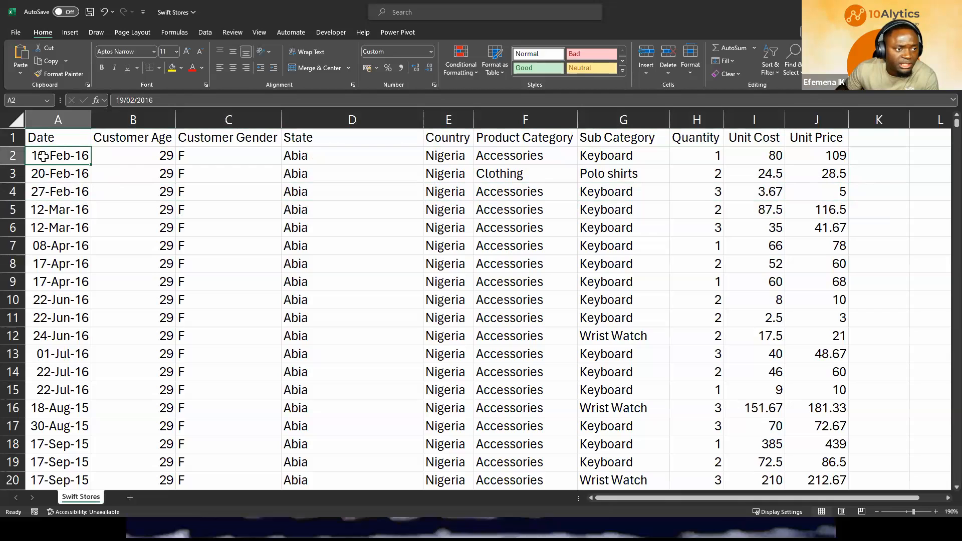
left_click_drag(59, 156, 136, 155)
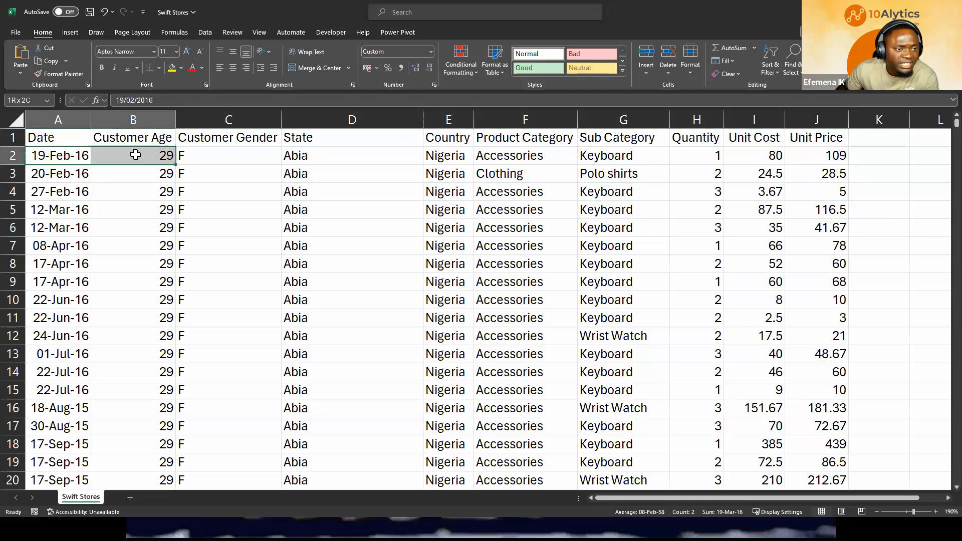
left_click_drag(136, 154, 612, 155)
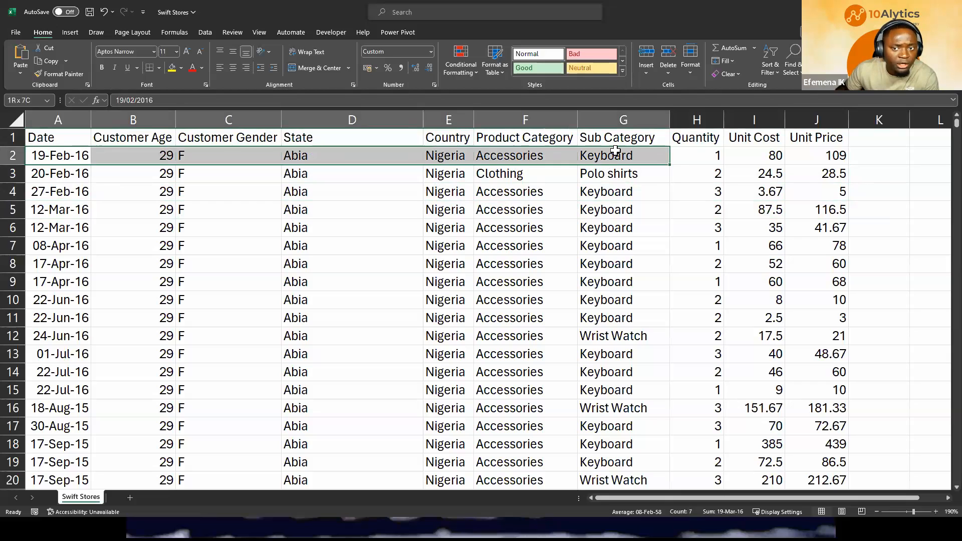
left_click_drag(697, 155, 634, 155)
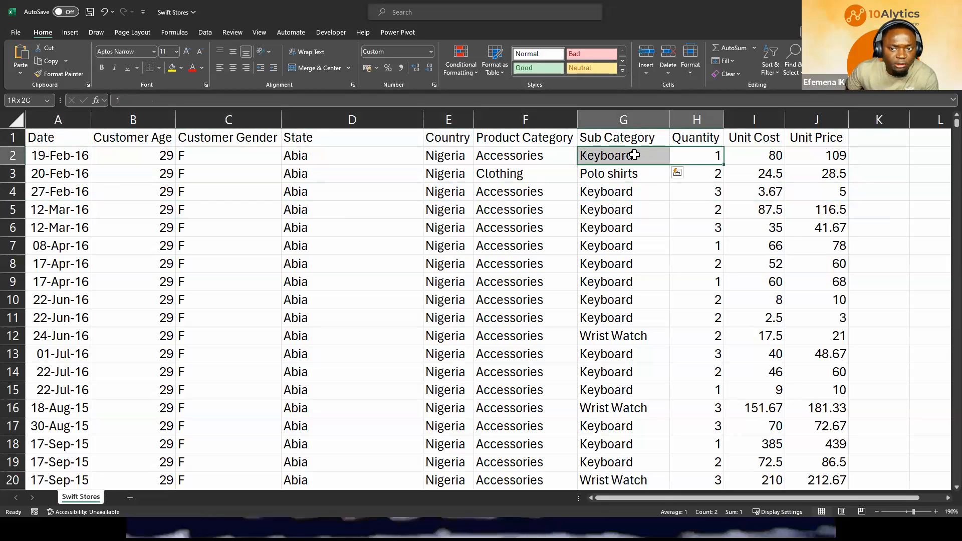
left_click_drag(742, 138, 799, 149)
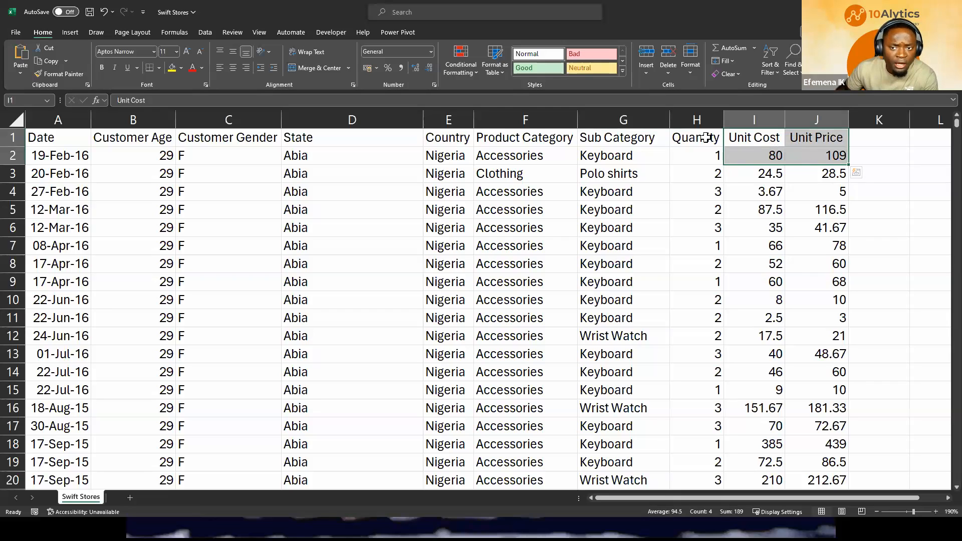
left_click_drag(758, 132, 811, 151)
left_click_drag(65, 120, 837, 117)
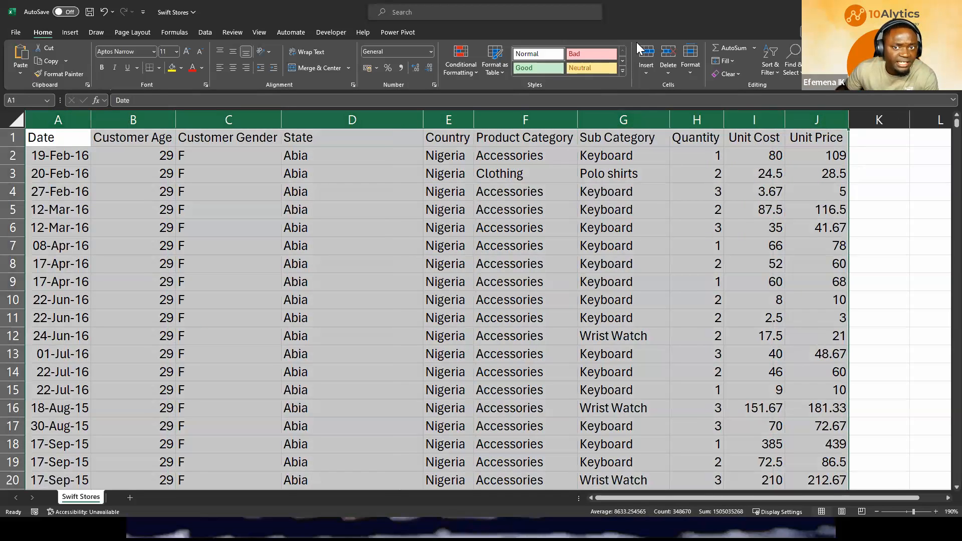
Step: Go to the last record of the dataset, highlight its whole row and return to cell A1
left_click(502, 211)
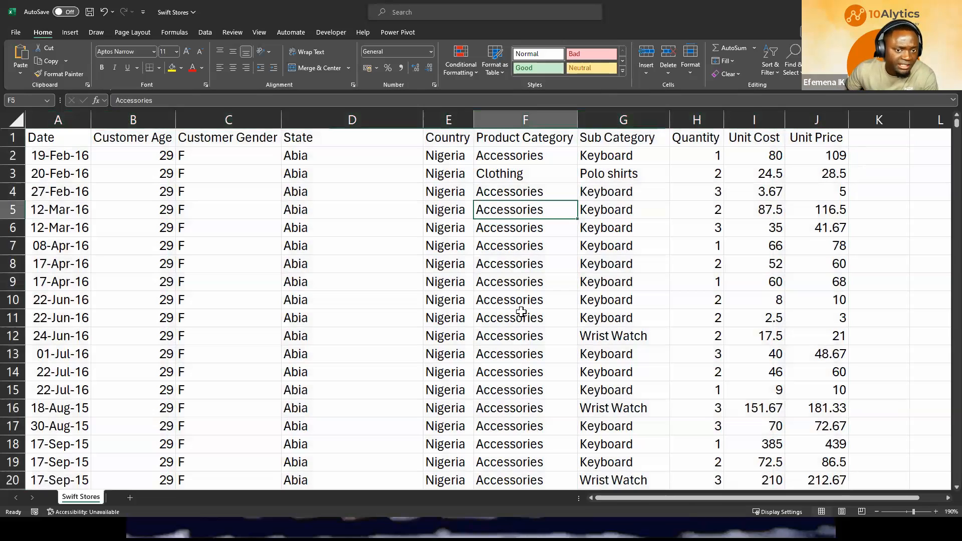
key("ctrl+Down")
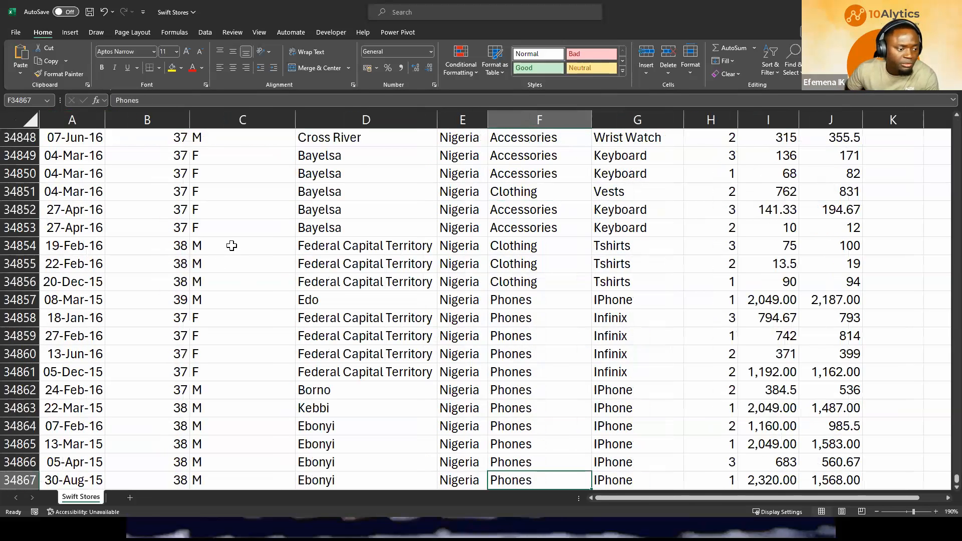
scroll(233, 301, "down", 3)
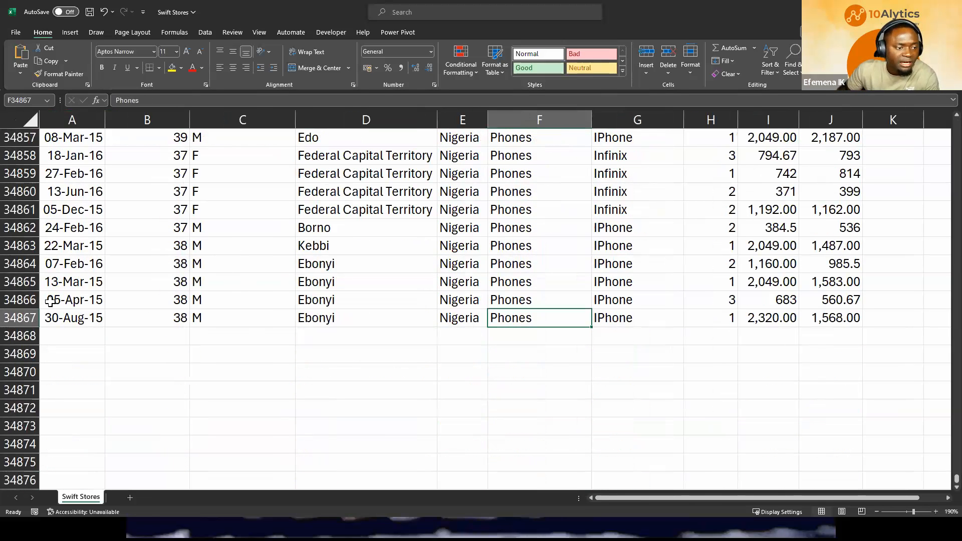
left_click(10, 318)
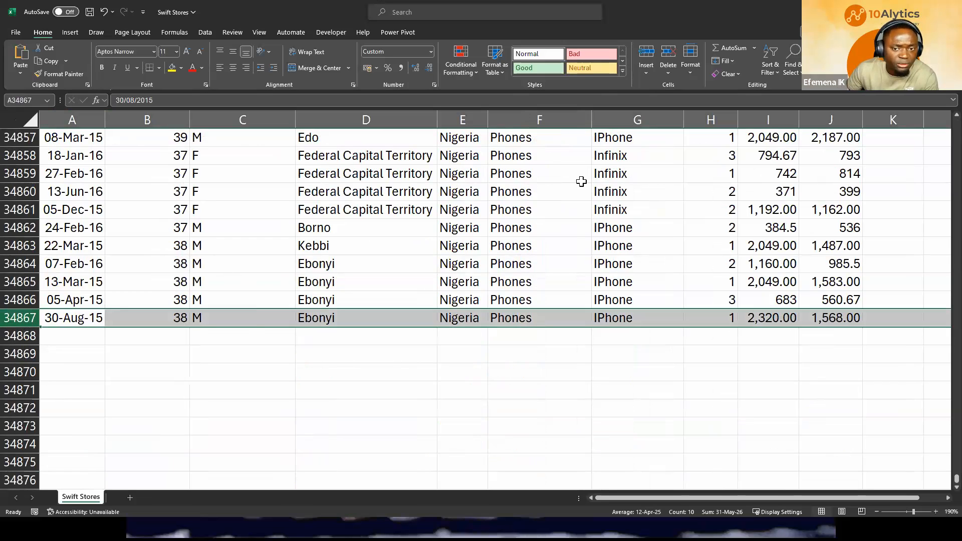
key("ctrl+Home")
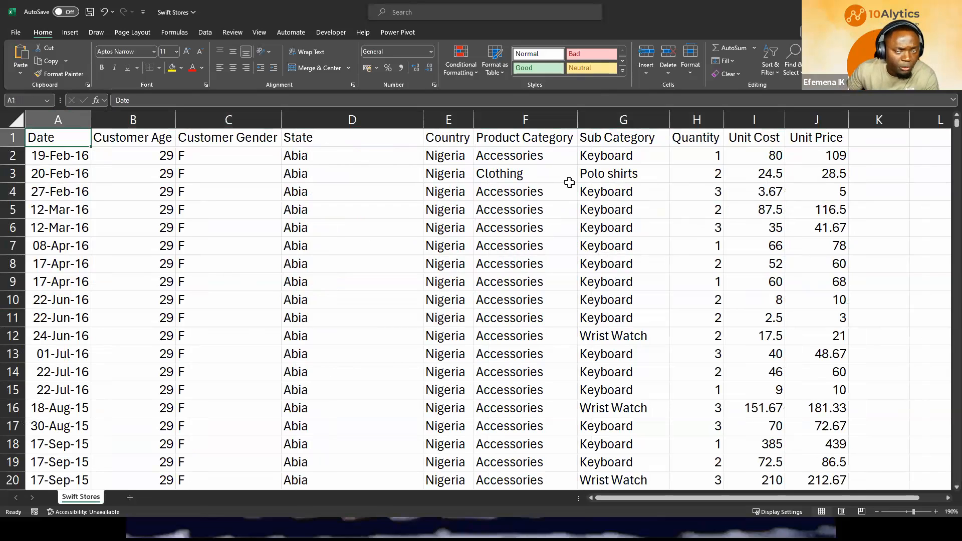
Step: Close the Swift Stores workbook without saving changes to return to Power BI Desktop
double_click(647, 31)
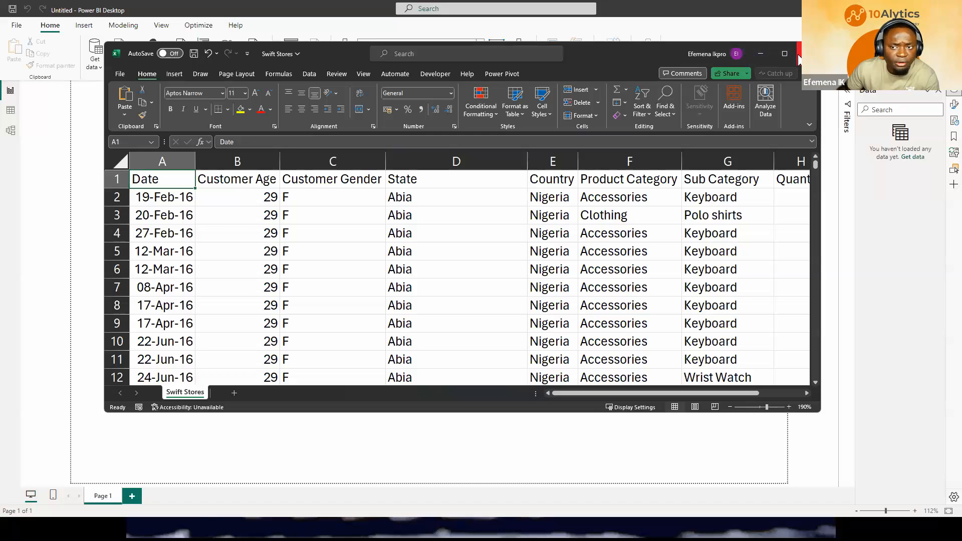
left_click(798, 56)
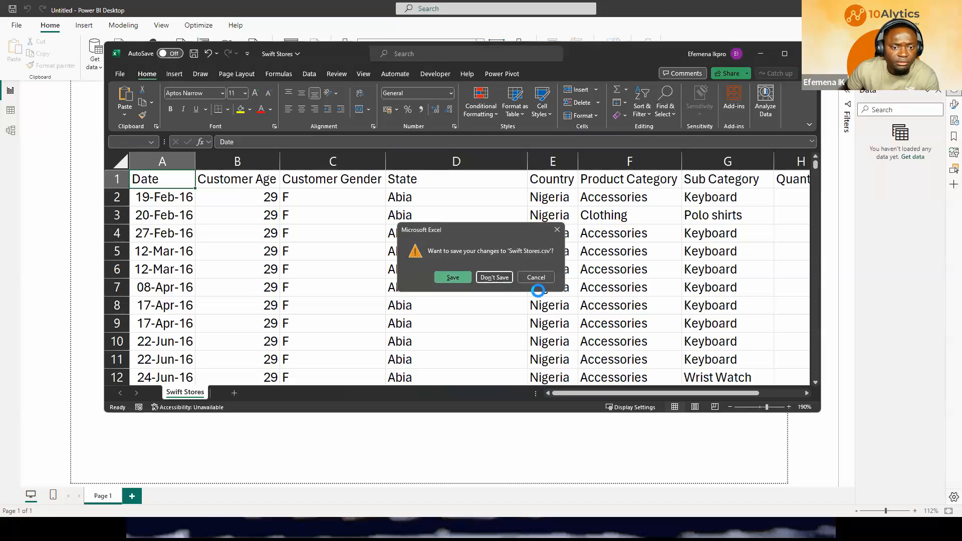
left_click(496, 277)
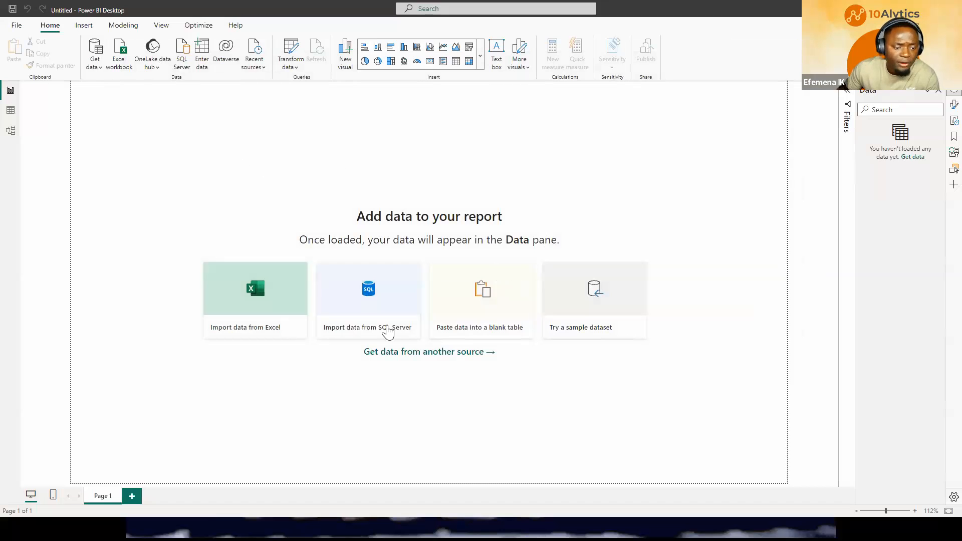
Step: Switch to the Downloads folder in File Explorer and enlarge its window to check the Swift Stores file's type
key("alt+Tab")
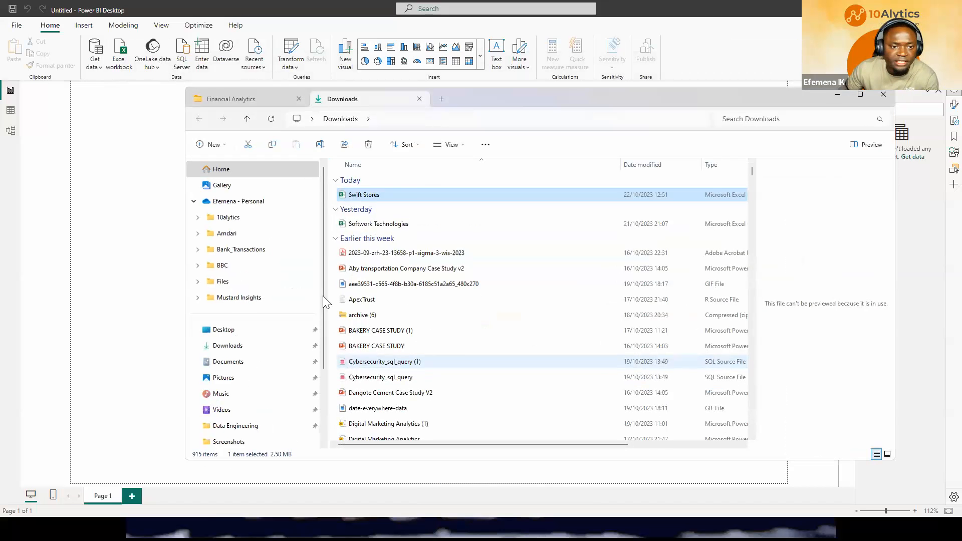
left_click_drag(599, 96, 500, 1)
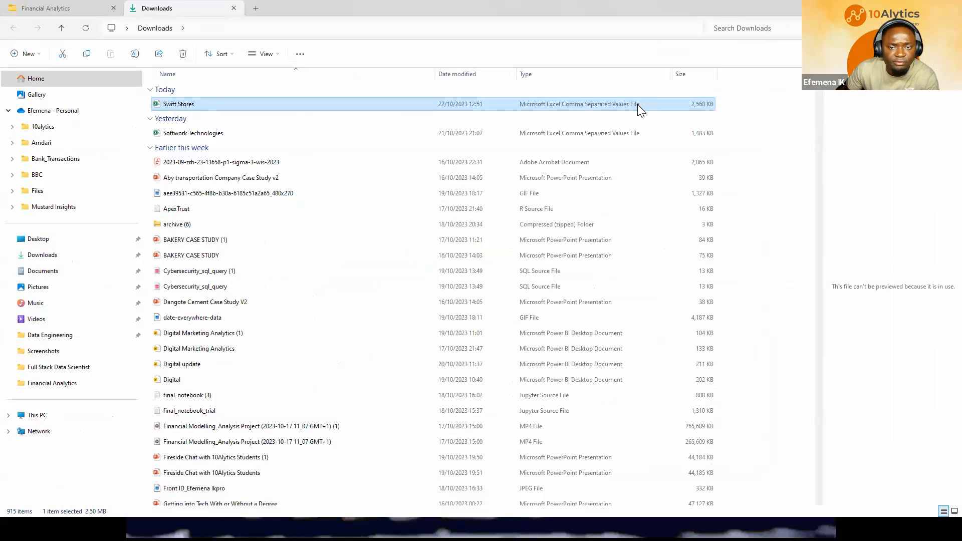
double_click(533, 8)
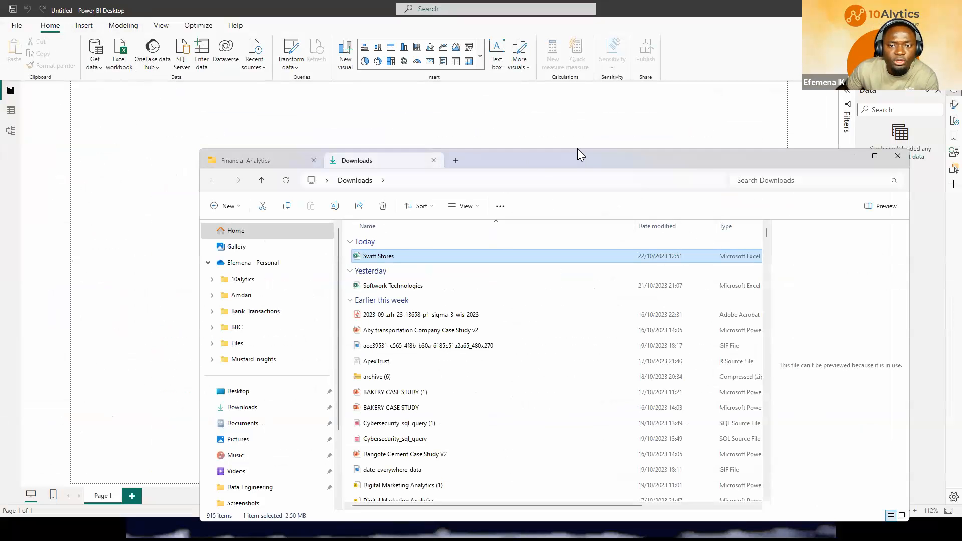
left_click_drag(577, 149, 549, 4)
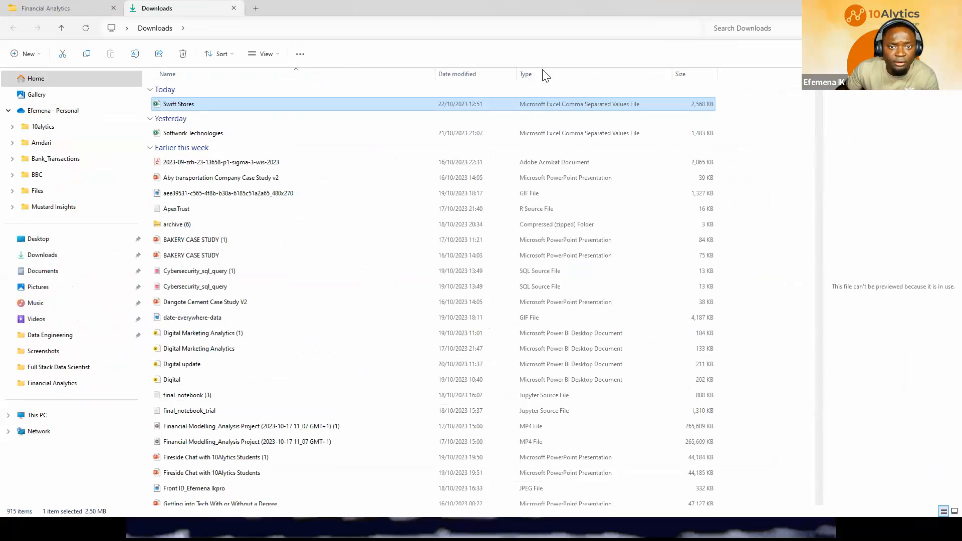
double_click(532, 8)
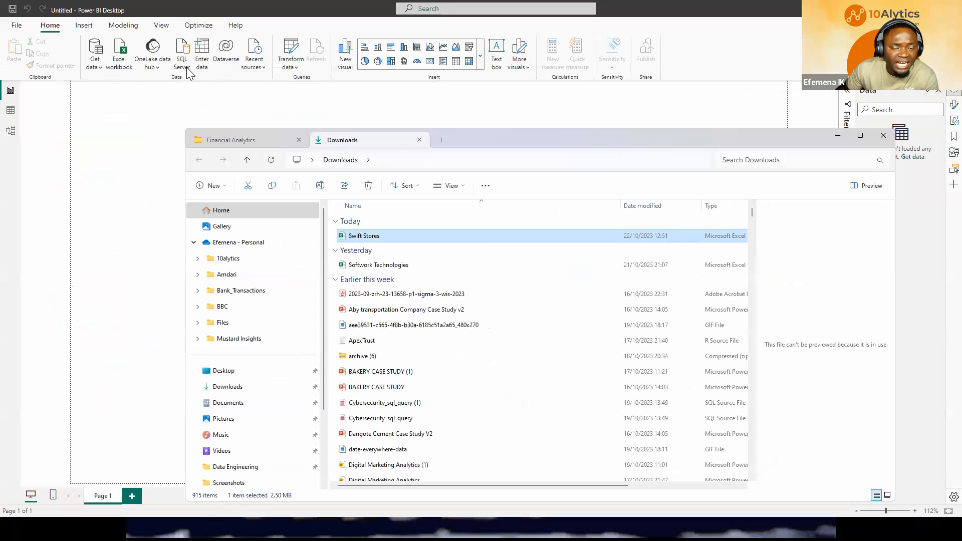
left_click_drag(588, 132, 551, 5)
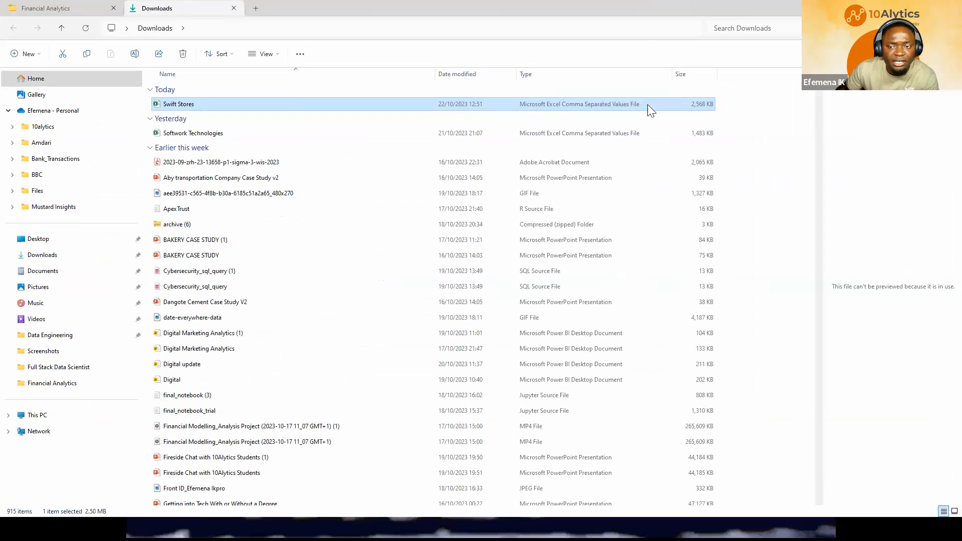
Step: Circle the Swift Stores file's Comma Separated Values type, annotate it as an underlined CSV and clear the drawing
left_click(713, 46)
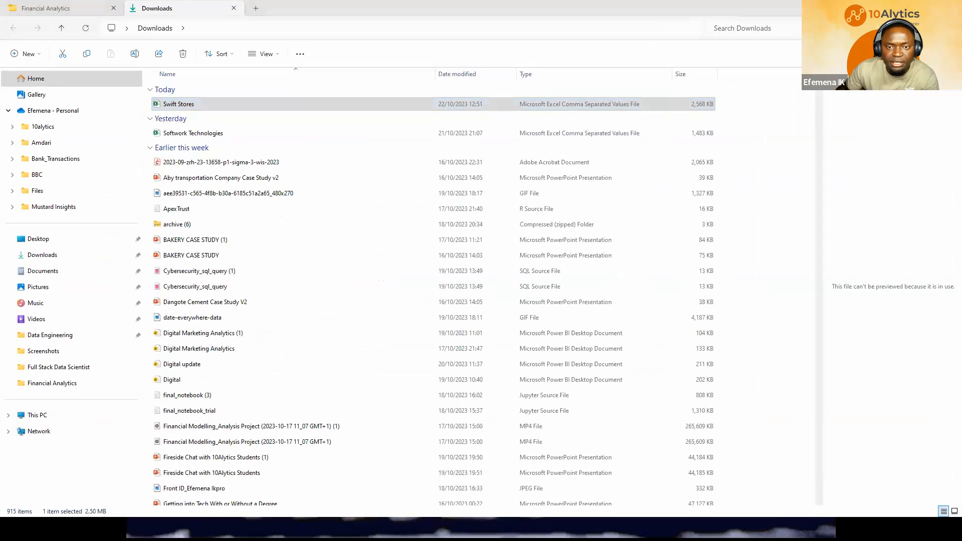
mouse_move(574, 95)
left_mouse_down()
mouse_move(562, 111)
mouse_move(612, 128)
mouse_move(642, 96)
mouse_move(572, 95)
mouse_move(627, 62)
mouse_move(708, 64)
mouse_move(714, 25)
left_mouse_up()
left_click_drag(667, 82, 724, 64)
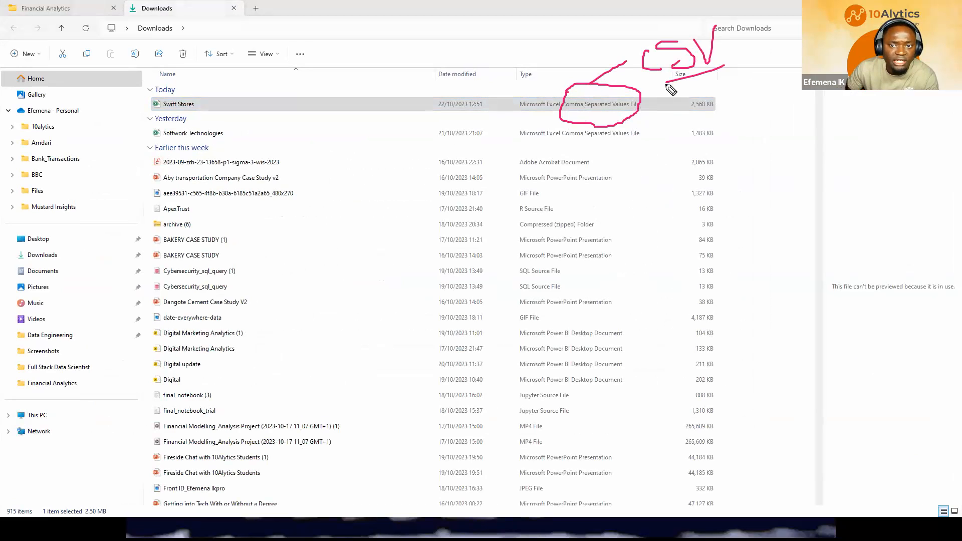
left_click_drag(682, 84, 741, 74)
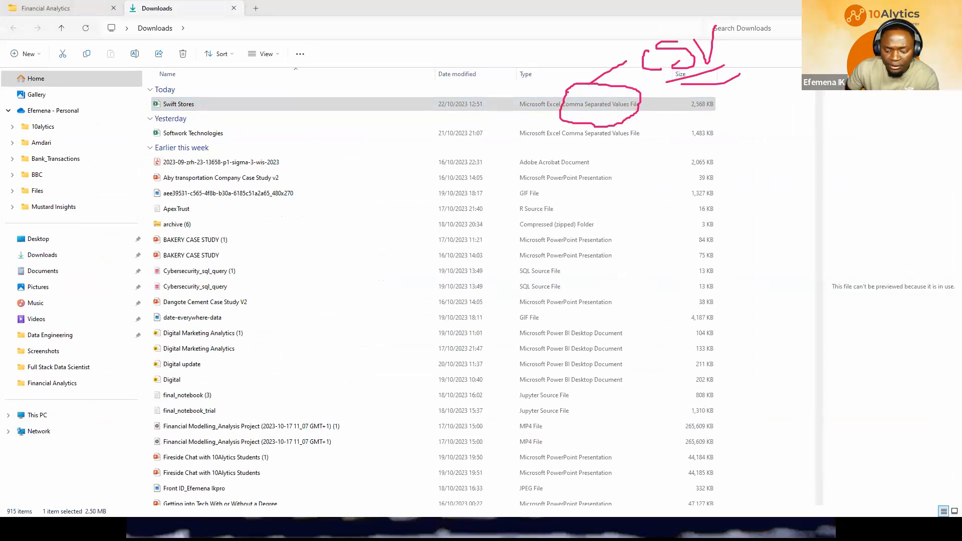
key("Escape")
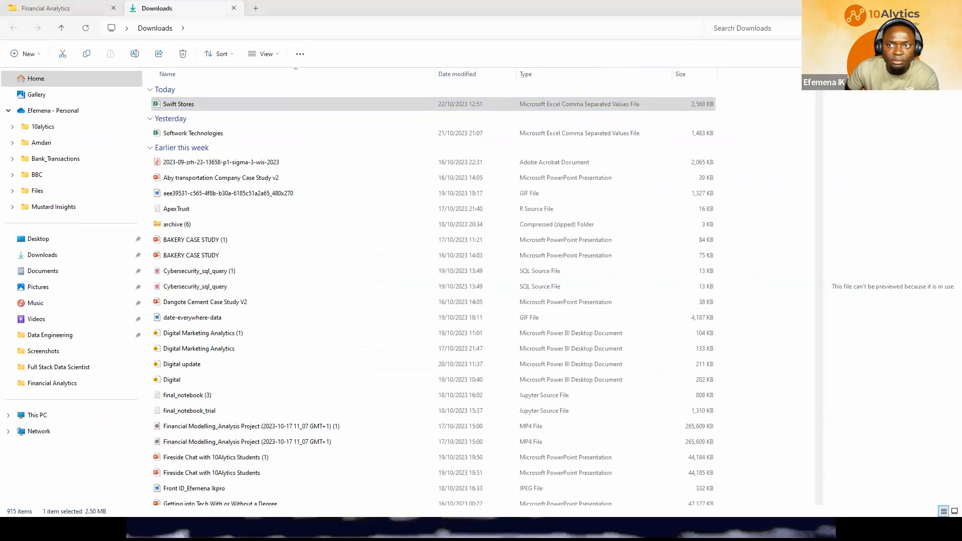
Step: Switch to Power BI Desktop, list the common data sources and recheck the Swift Stores file type in File Explorer
key("alt+Tab")
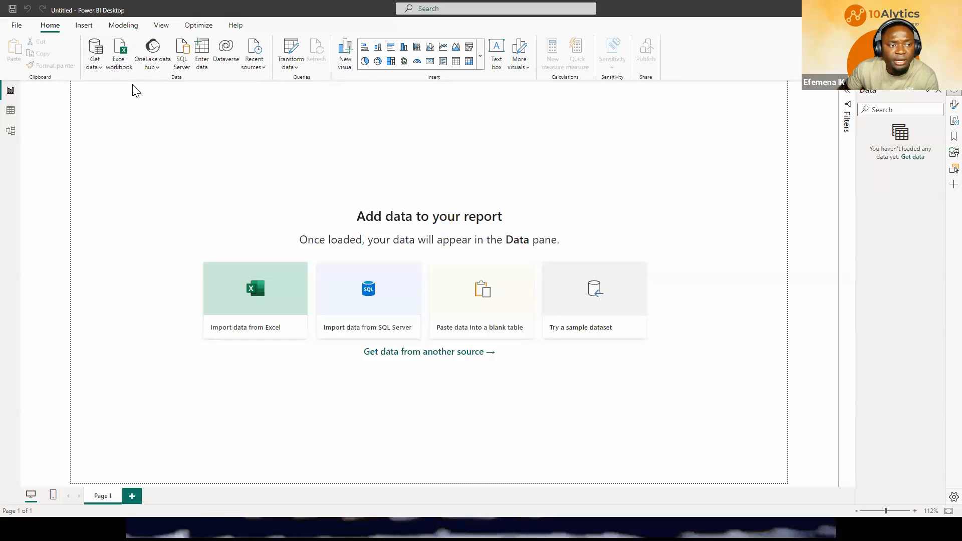
left_click(97, 69)
left_click(99, 71)
left_click(100, 70)
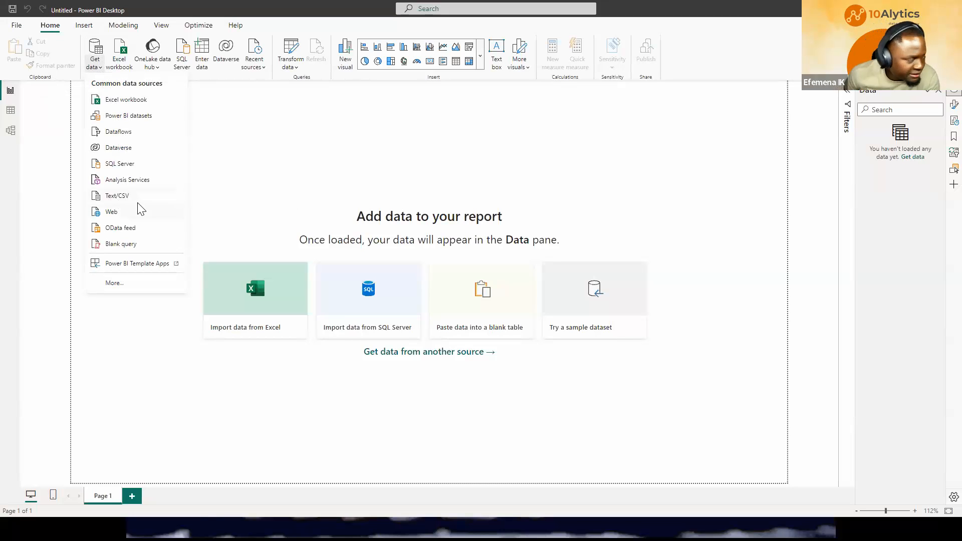
key("alt+Tab")
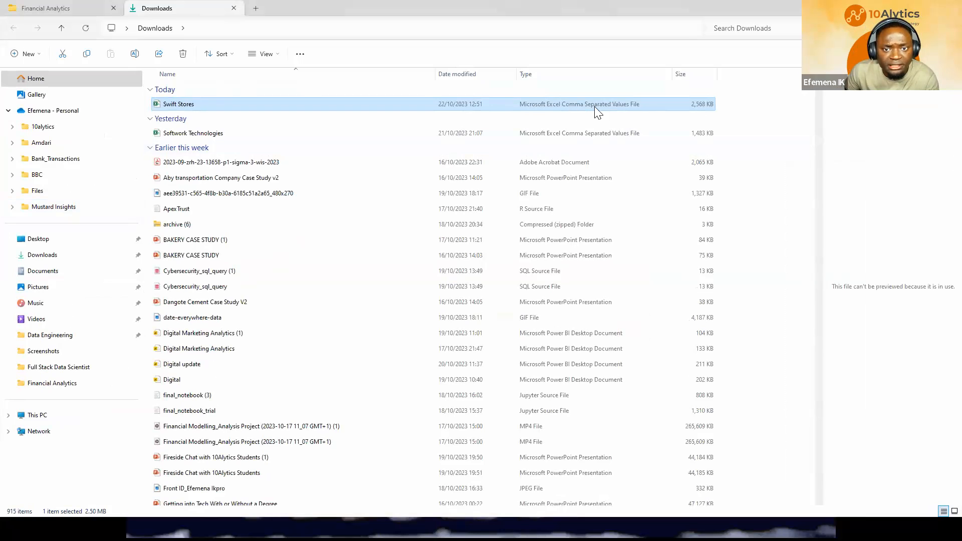
key("alt+Tab")
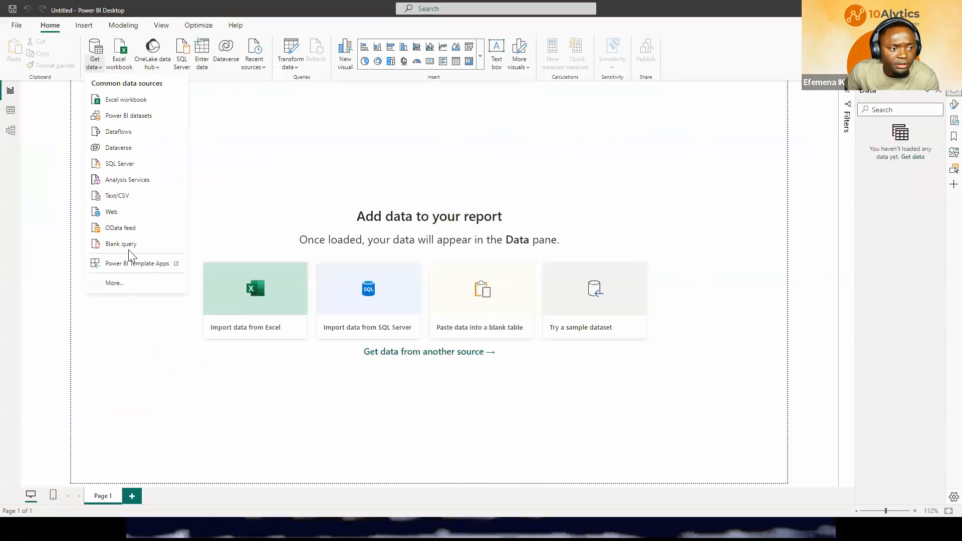
left_click(118, 196)
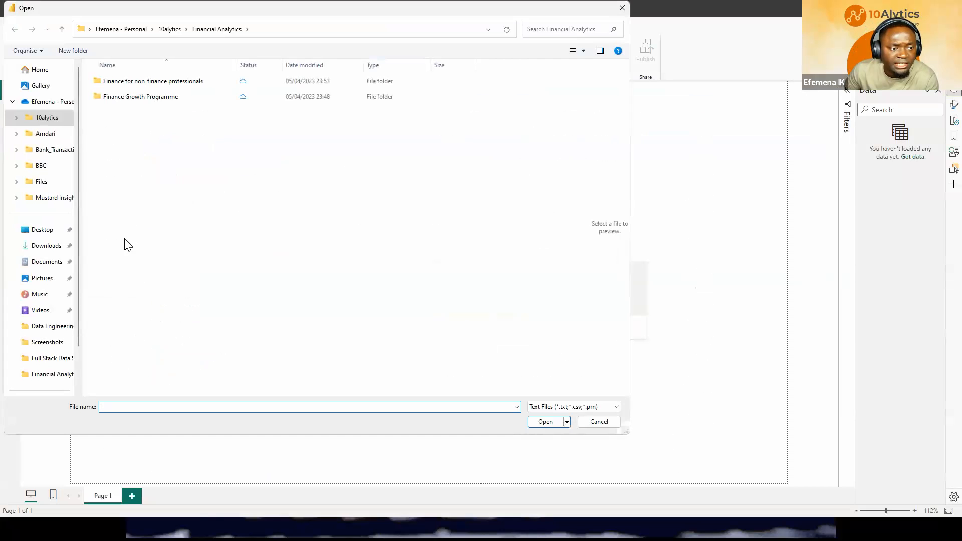
left_click(47, 248)
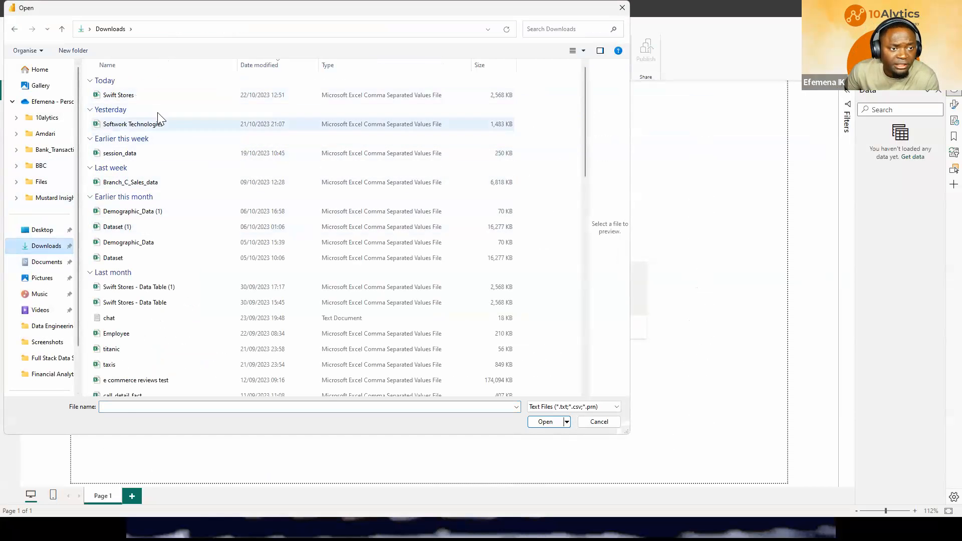
left_click(156, 96)
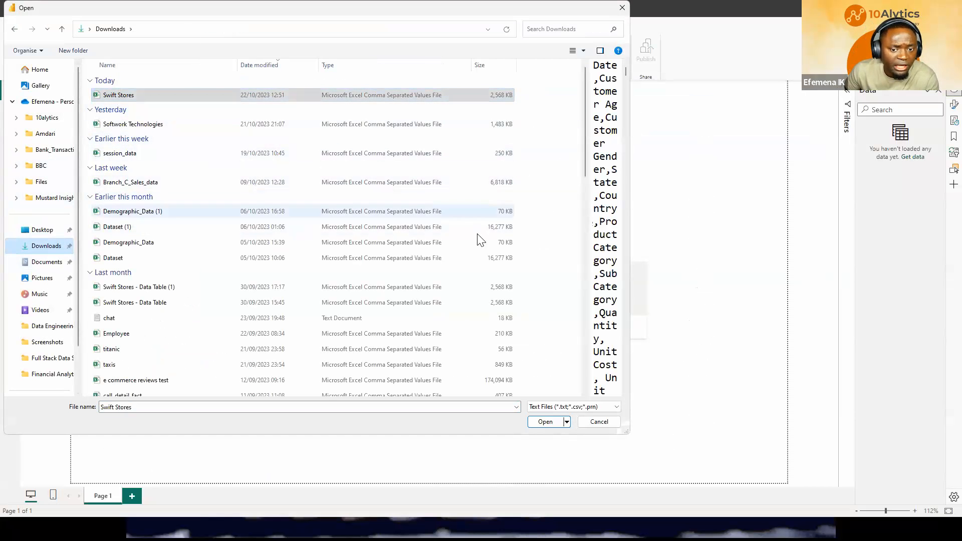
left_click(546, 423)
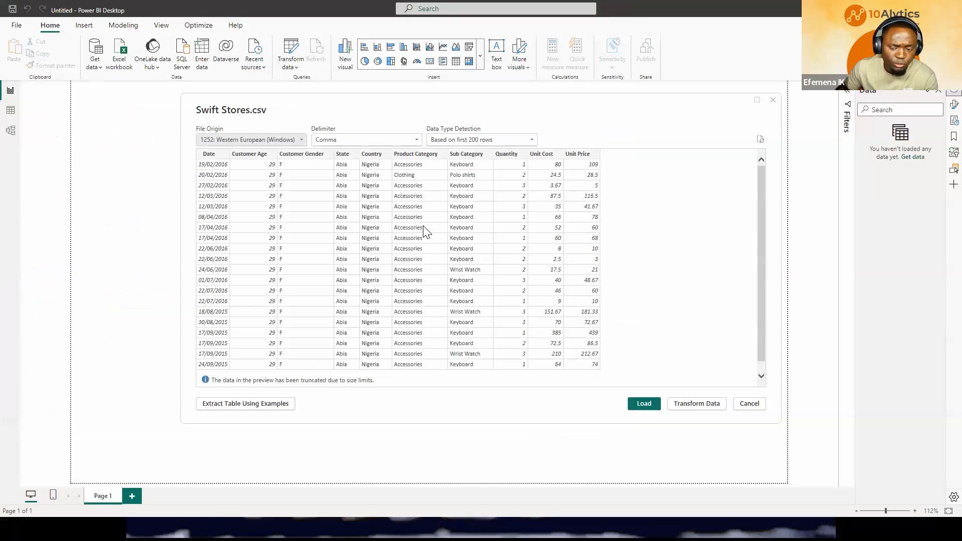
left_click(774, 101)
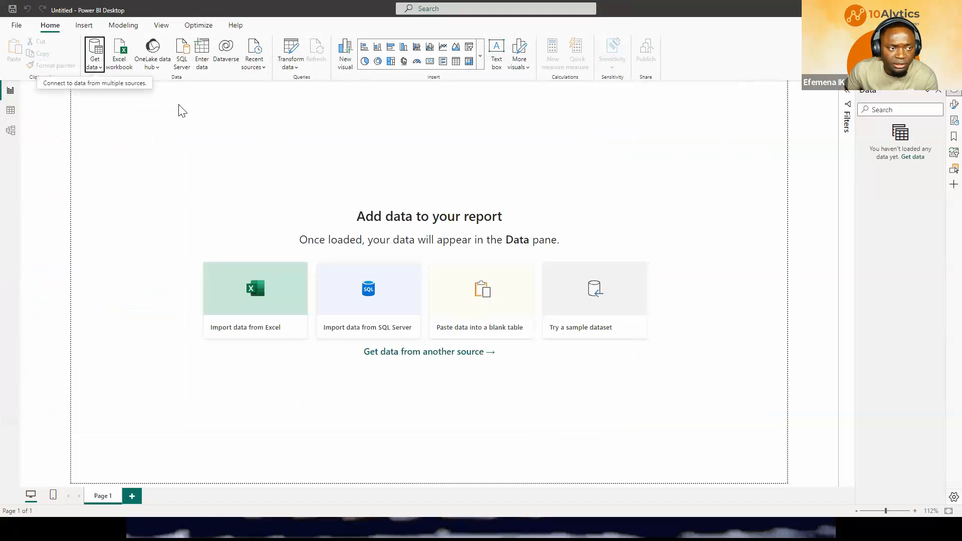
Step: Connect to the Swift Stores CSV file in Downloads through the Text/CSV source and open its data preview
left_click(100, 69)
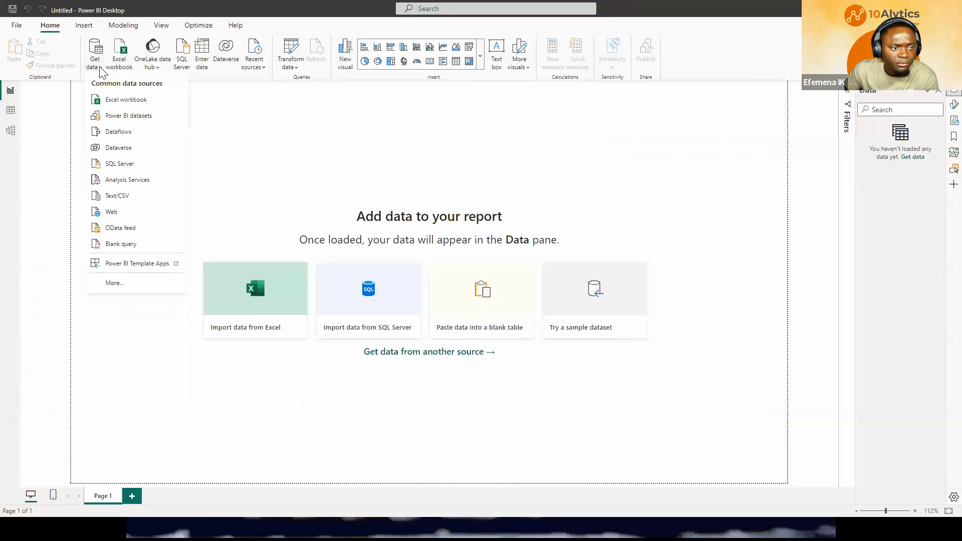
left_click(118, 196)
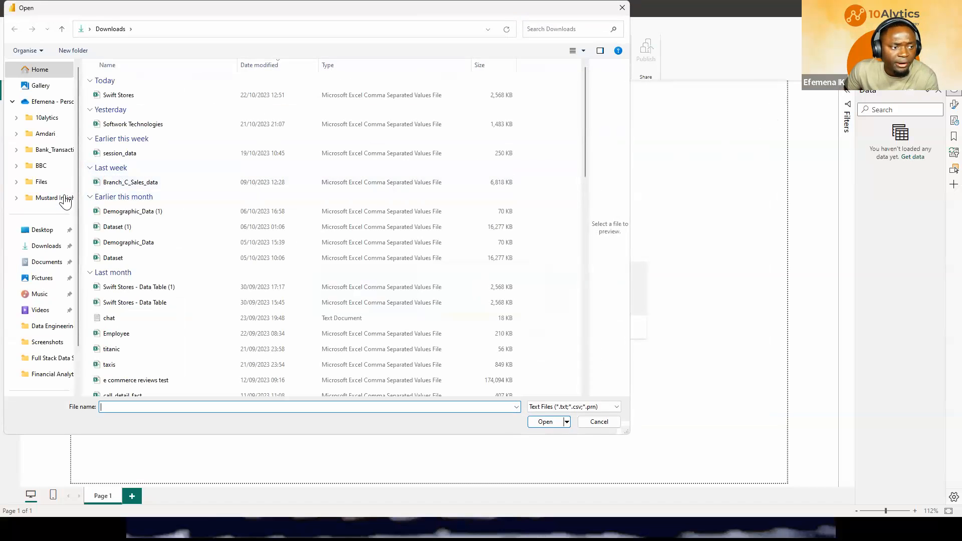
left_click(53, 251)
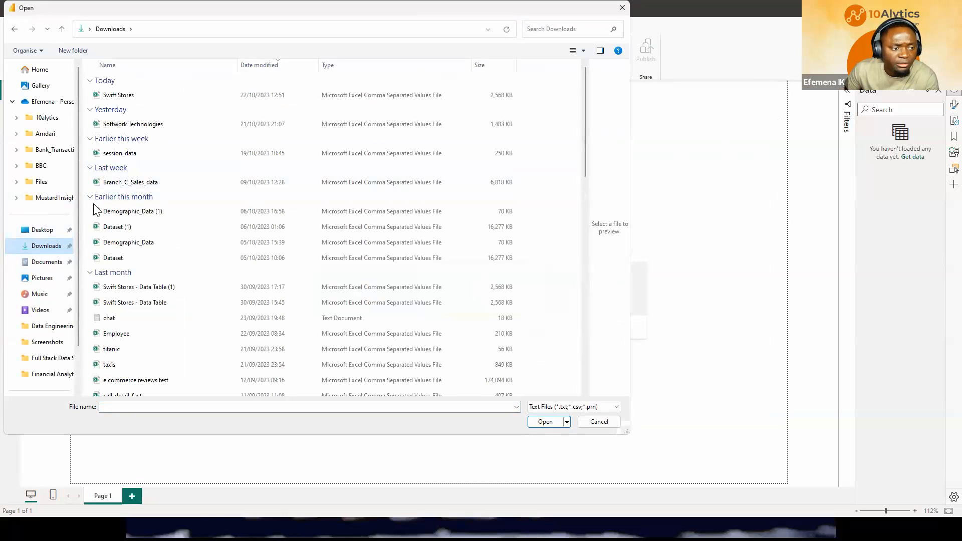
left_click(127, 102)
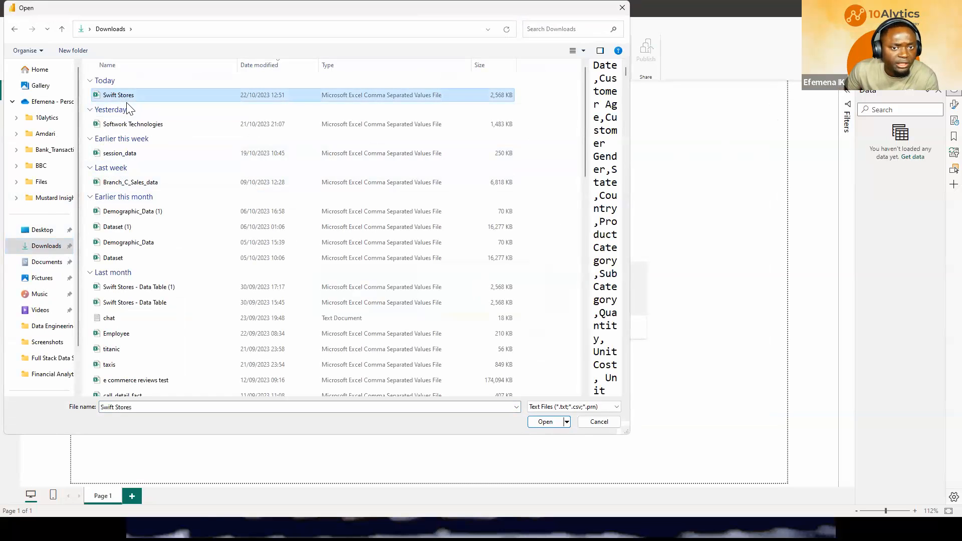
left_click(540, 422)
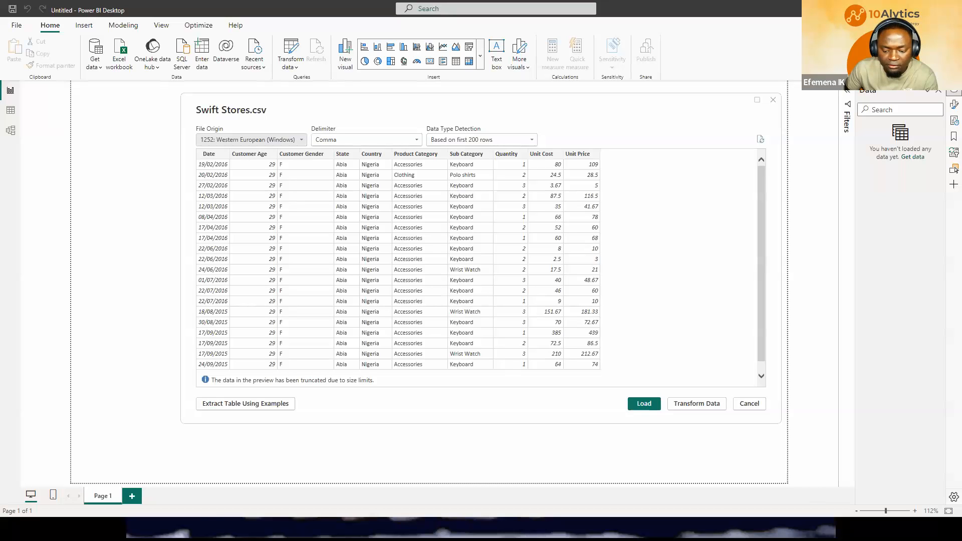
Step: Write the letters E, T and L below the Swift Stores preview and circle the E and the T
mouse_move(394, 441)
left_mouse_down()
mouse_move(383, 457)
mouse_move(413, 469)
left_mouse_up()
mouse_move(468, 443)
left_mouse_down()
mouse_move(473, 477)
mouse_move(508, 430)
mouse_move(591, 460)
left_mouse_up()
mouse_move(392, 431)
left_mouse_down()
mouse_move(404, 484)
mouse_move(427, 440)
mouse_move(391, 433)
left_mouse_up()
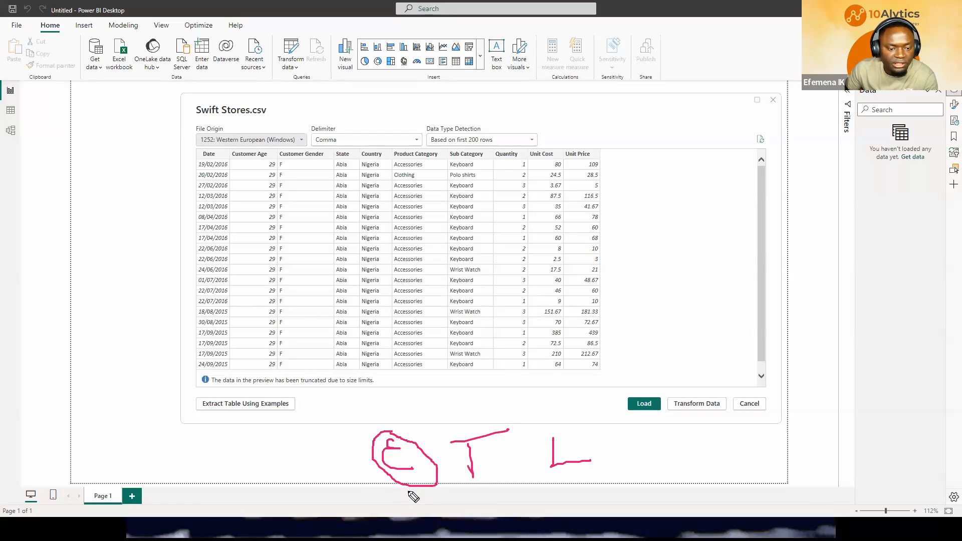
left_click_drag(385, 468, 351, 472)
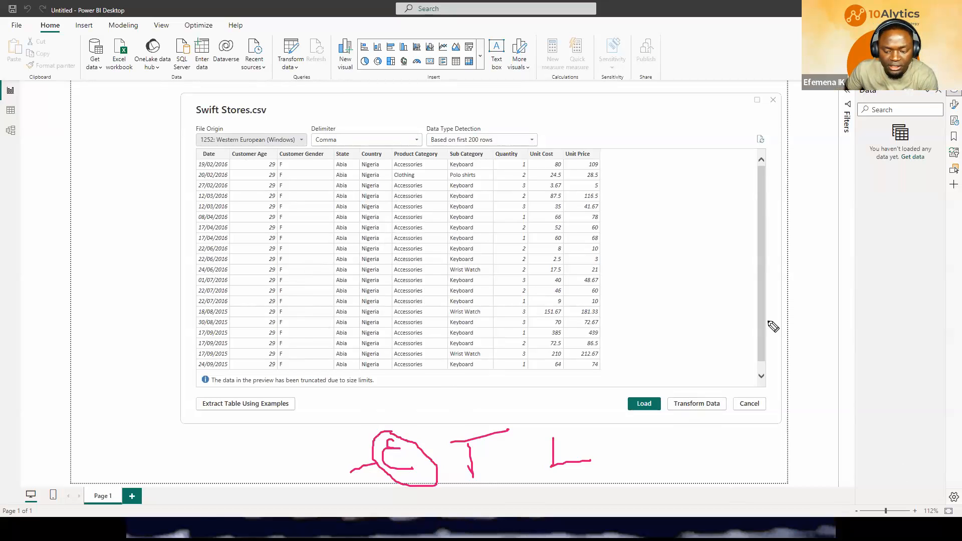
mouse_move(477, 424)
left_mouse_down()
mouse_move(444, 469)
mouse_move(507, 481)
mouse_move(516, 415)
mouse_move(467, 429)
left_mouse_up()
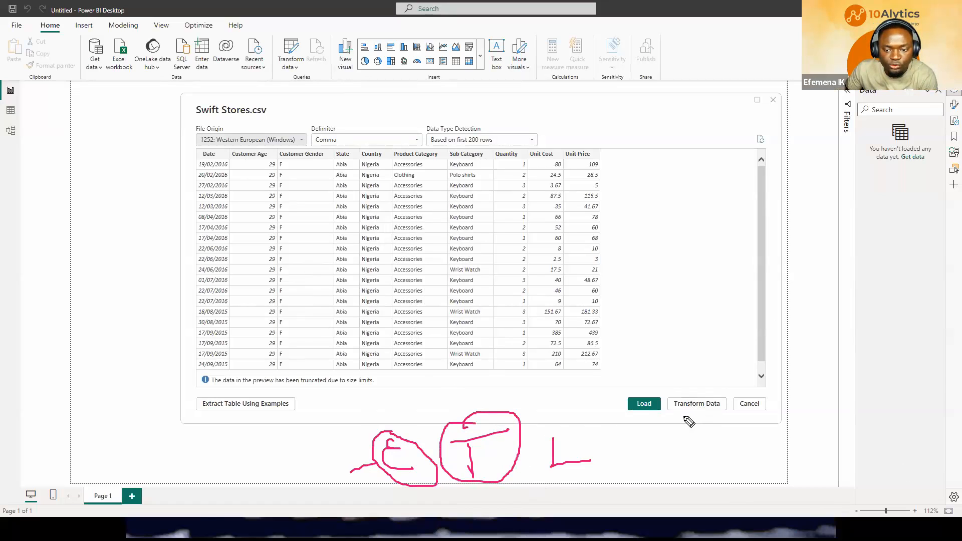
Step: Box Transform Data and number it 2, then connect Load to the letter L with an arrow and number it 3
mouse_move(663, 392)
left_mouse_down()
mouse_move(679, 421)
mouse_move(730, 422)
mouse_move(727, 390)
mouse_move(655, 392)
mouse_move(692, 377)
left_mouse_up()
mouse_move(686, 377)
left_mouse_down()
mouse_move(706, 377)
mouse_move(693, 368)
left_mouse_up()
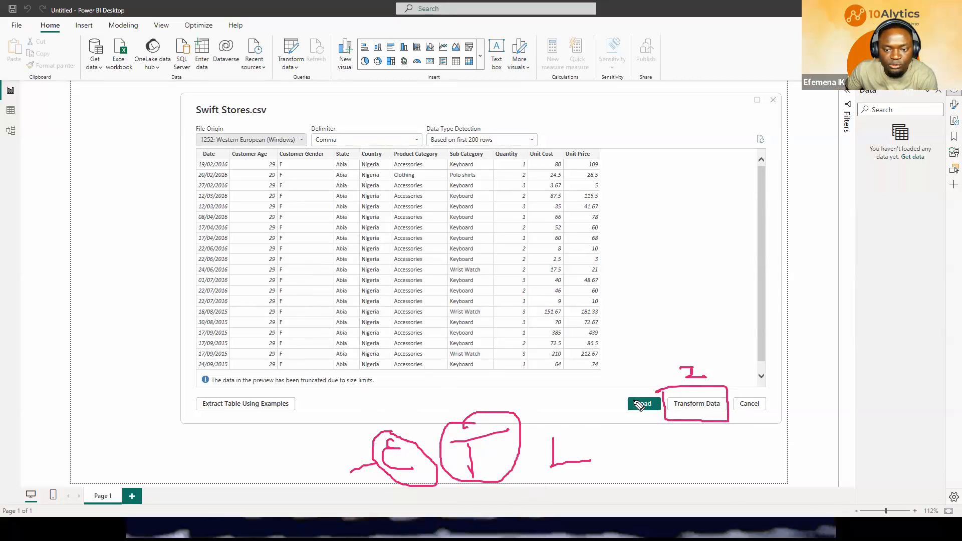
mouse_move(636, 412)
left_mouse_down()
mouse_move(570, 451)
mouse_move(585, 456)
left_mouse_up()
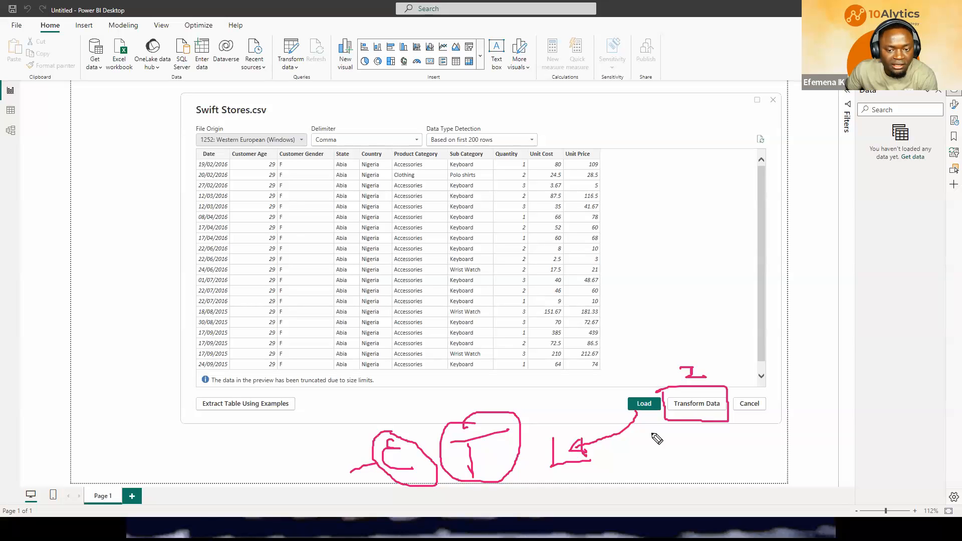
left_click_drag(702, 422, 702, 445)
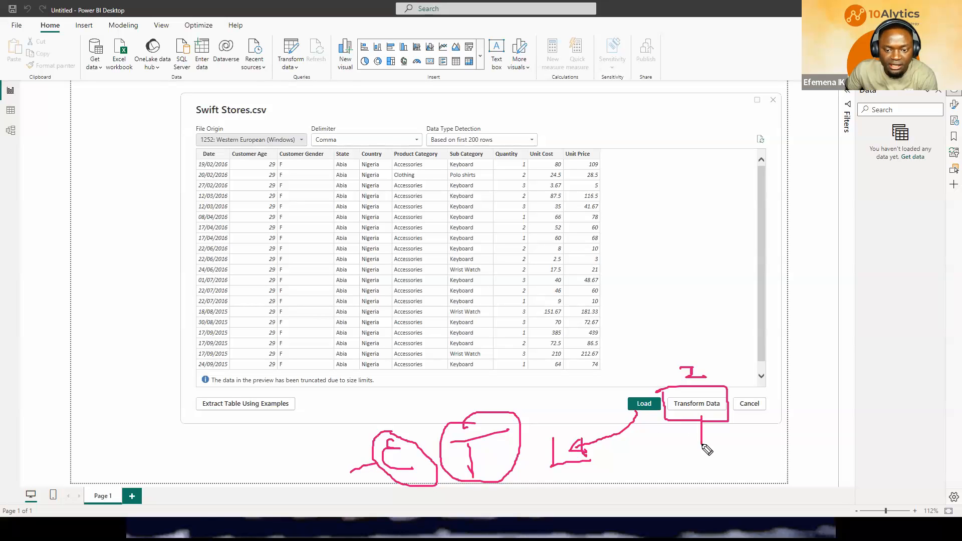
left_click_drag(637, 414, 643, 437)
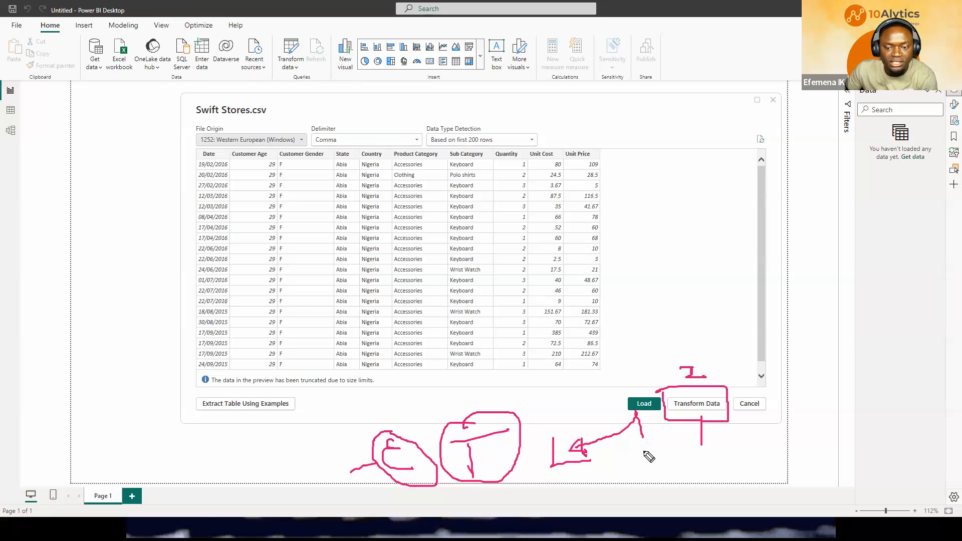
mouse_move(624, 380)
left_mouse_down()
mouse_move(611, 399)
mouse_move(625, 380)
left_mouse_up()
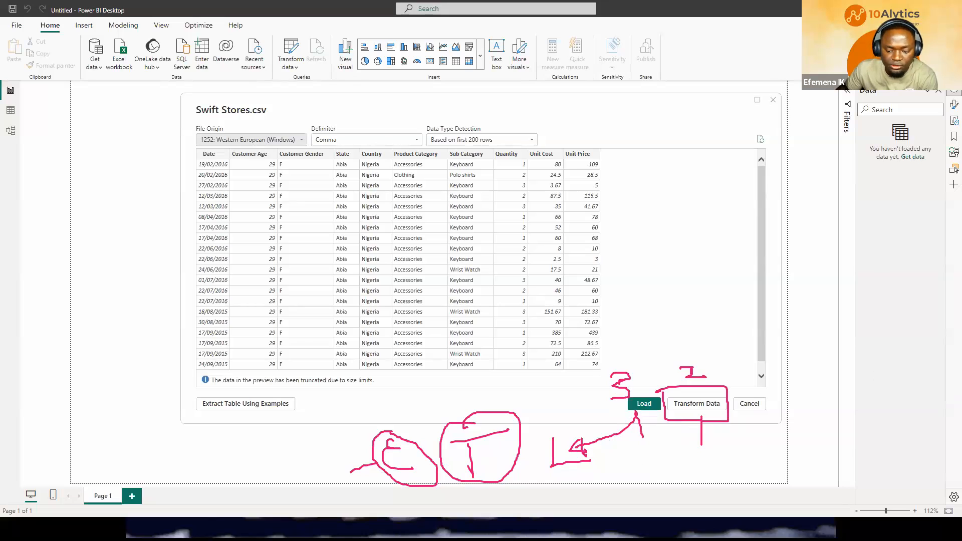
Step: Clear the annotations and open the Swift Stores data for transformation in Power Query Editor
left_click(941, 380)
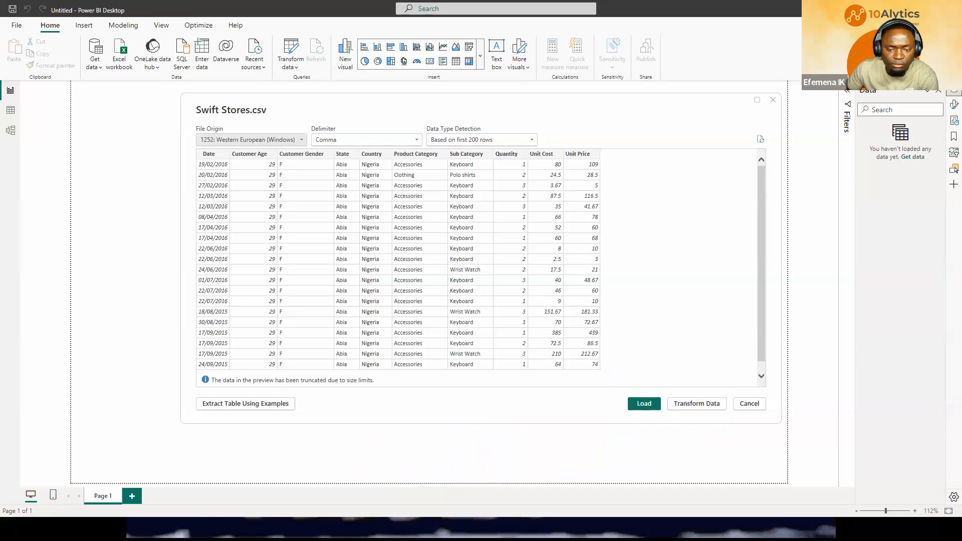
left_click(697, 404)
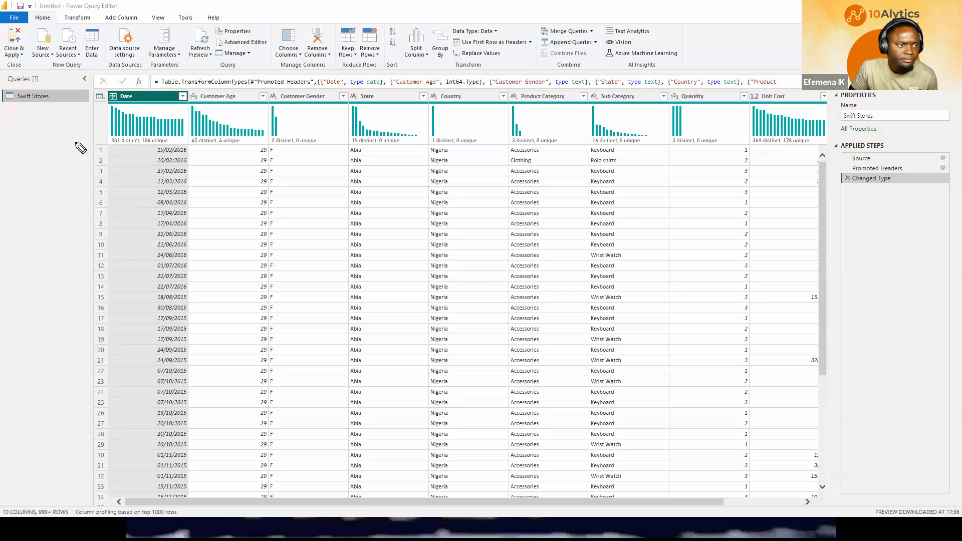
Step: Write "E - EXTRACT" and, below it, "T - TRANSFORM" as freehand annotations over the Swift Stores query
mouse_move(24, 147)
left_mouse_down()
mouse_move(30, 174)
mouse_move(46, 151)
mouse_move(155, 129)
mouse_move(142, 131)
left_mouse_up()
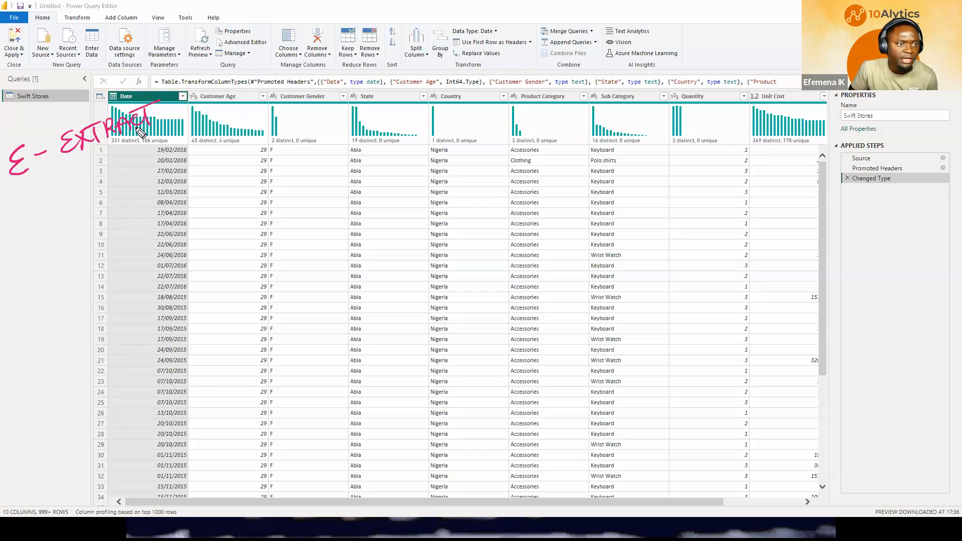
left_click_drag(0, 202, 29, 192)
mouse_move(18, 195)
left_mouse_down()
mouse_move(21, 211)
mouse_move(86, 166)
left_mouse_up()
mouse_move(70, 171)
left_mouse_down()
mouse_move(75, 189)
mouse_move(107, 175)
mouse_move(126, 153)
mouse_move(145, 146)
mouse_move(130, 165)
mouse_move(175, 139)
mouse_move(185, 121)
mouse_move(189, 142)
left_mouse_up()
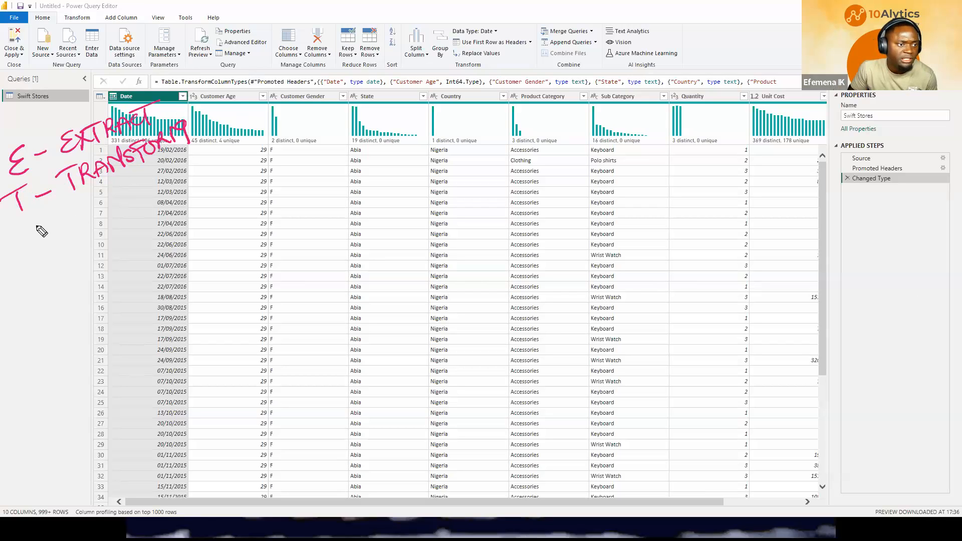
Step: Handwrite "CLEAN THE DATA", "HANDLE MISSING DATA", "DUPLICATE DATA" and "INCORRECT DATA" as starred notes, link them with arrows, then clear all annotations
mouse_move(12, 238)
left_mouse_down()
mouse_move(58, 239)
mouse_move(84, 215)
mouse_move(98, 225)
mouse_move(125, 188)
mouse_move(159, 195)
mouse_move(189, 159)
mouse_move(233, 143)
mouse_move(243, 150)
left_mouse_up()
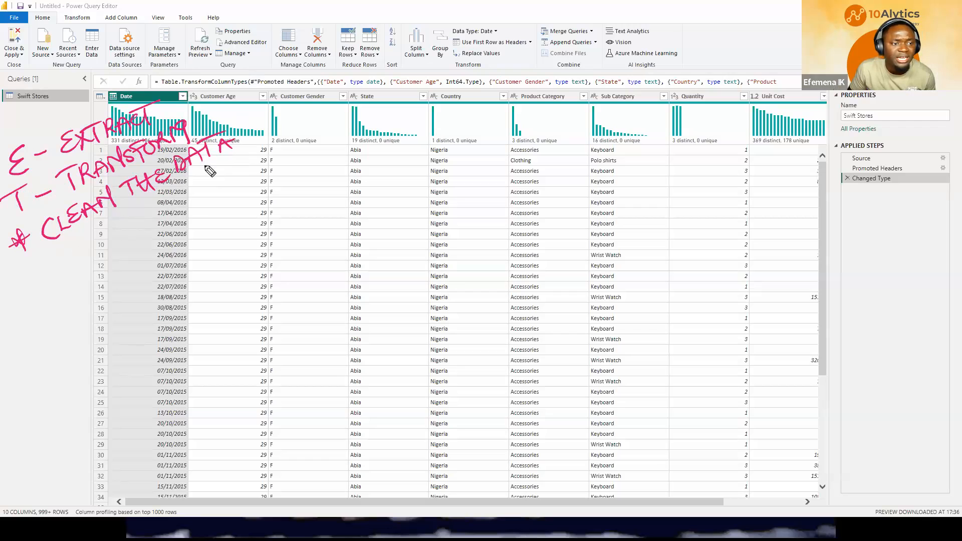
mouse_move(37, 263)
left_mouse_down()
mouse_move(22, 273)
mouse_move(293, 143)
left_mouse_up()
mouse_move(85, 274)
left_mouse_down()
mouse_move(80, 292)
mouse_move(119, 254)
mouse_move(143, 254)
mouse_move(266, 190)
left_mouse_up()
mouse_move(68, 295)
left_mouse_down()
mouse_move(50, 303)
mouse_move(65, 307)
mouse_move(75, 340)
mouse_move(95, 333)
mouse_move(125, 294)
mouse_move(171, 293)
mouse_move(210, 258)
mouse_move(213, 242)
mouse_move(260, 230)
mouse_move(281, 210)
mouse_move(295, 220)
mouse_move(305, 205)
left_mouse_up()
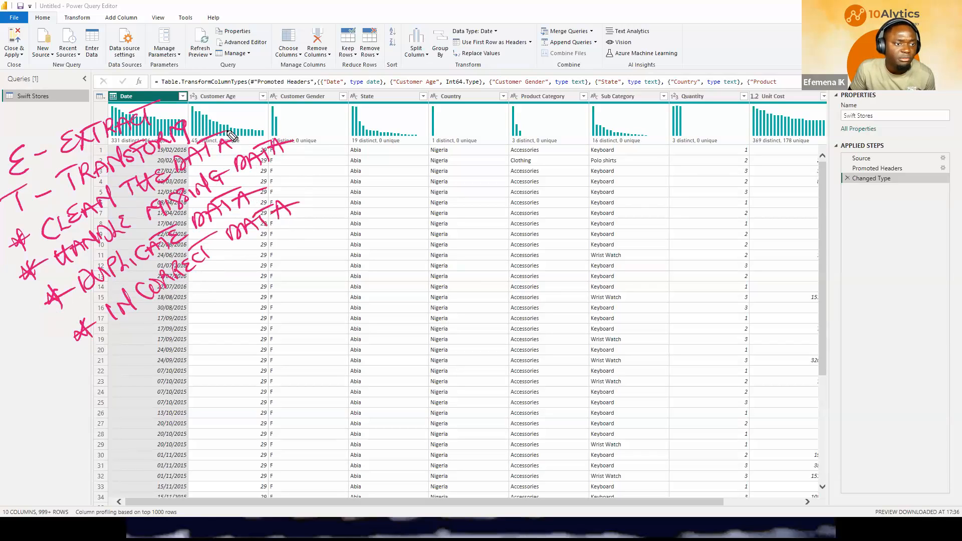
mouse_move(221, 122)
left_mouse_down()
mouse_move(262, 112)
mouse_move(322, 216)
mouse_move(293, 228)
left_mouse_up()
mouse_move(330, 135)
left_mouse_down()
mouse_move(281, 89)
mouse_move(225, 126)
mouse_move(222, 117)
left_mouse_up()
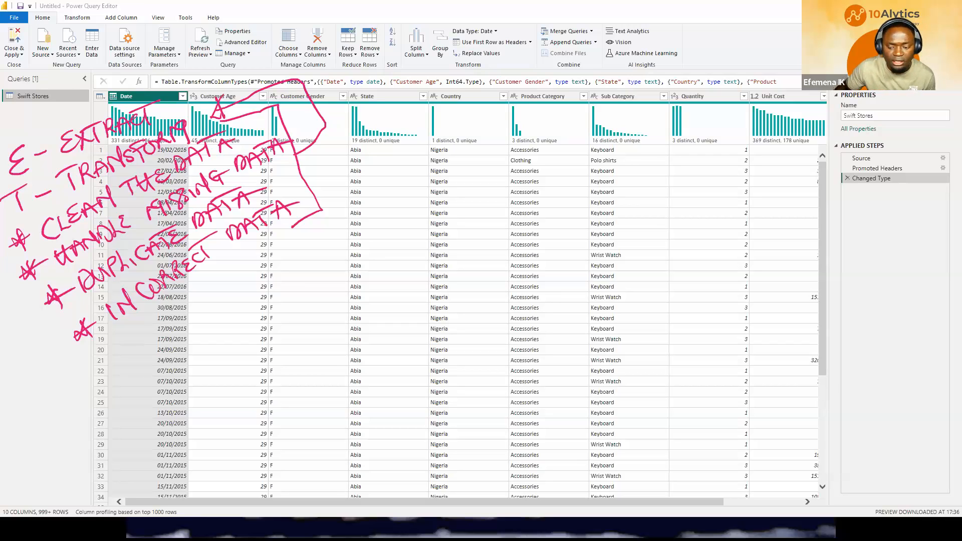
key("Escape")
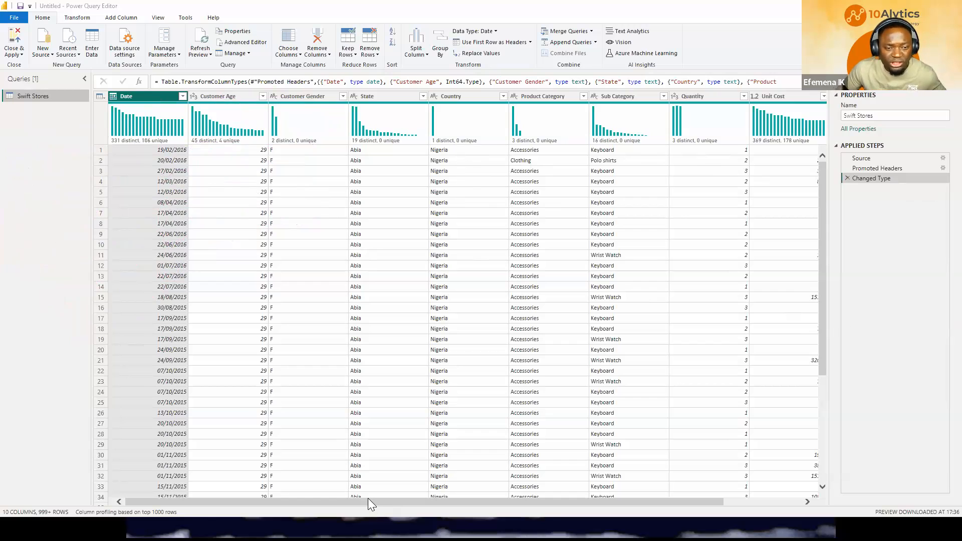
Step: Close the Power Query Editor and apply the Swift Stores query to load it into the report
left_click_drag(335, 500, 176, 476)
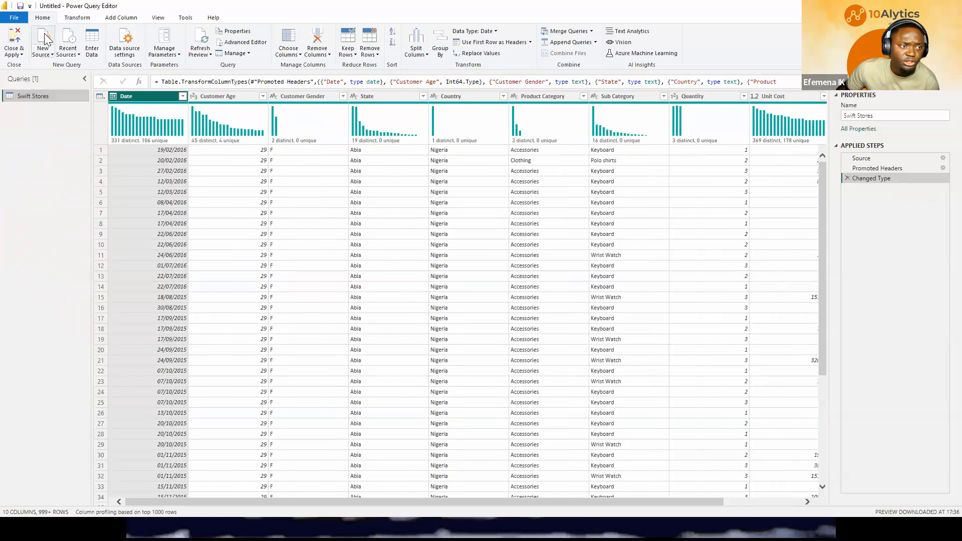
left_click(14, 54)
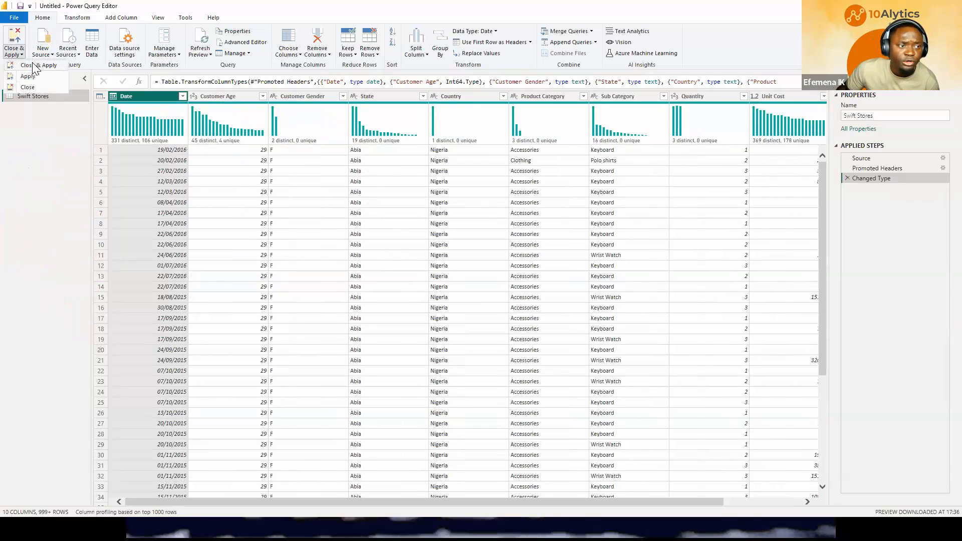
left_click(21, 55)
left_click(21, 56)
left_click(39, 68)
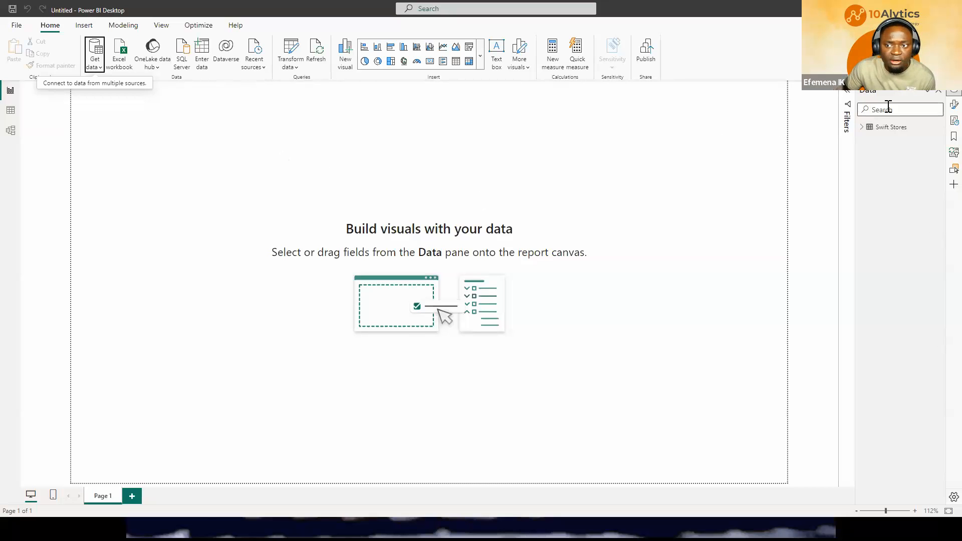
Step: Expand the Swift Stores table to list its fields
left_click(953, 93)
left_click(953, 92)
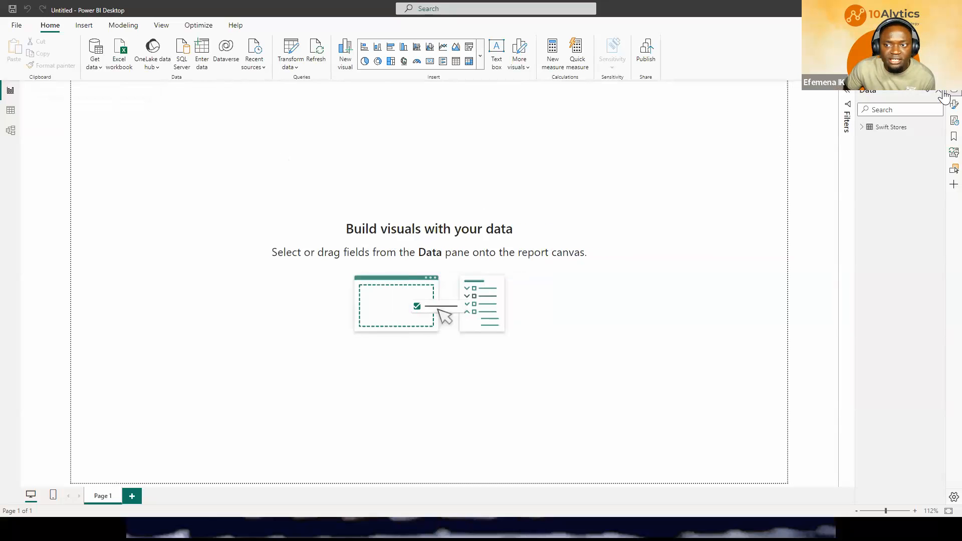
left_click(859, 129)
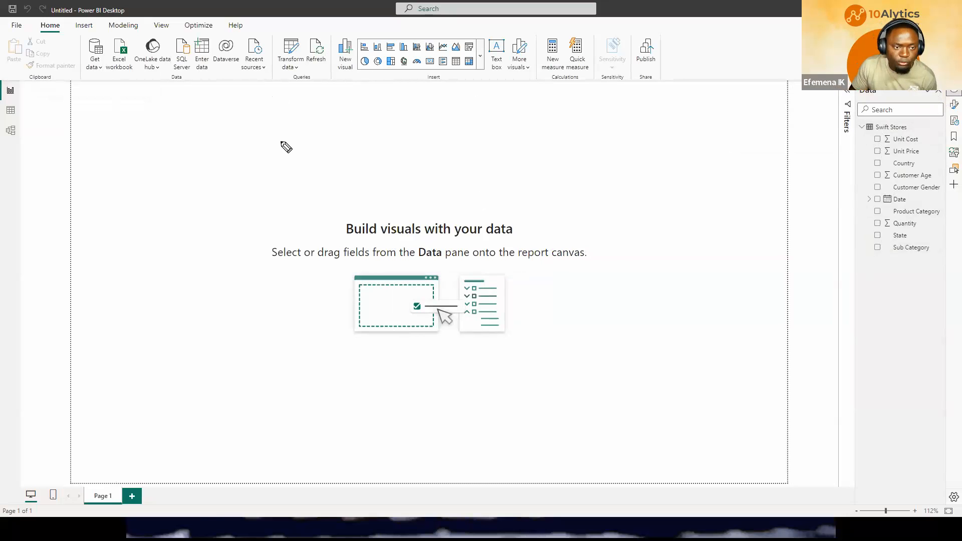
Step: Write the letters E, T and L across the blank report canvas and draw a short line below each
left_click_drag(246, 108, 249, 159)
left_click_drag(319, 112, 320, 145)
mouse_move(285, 110)
left_mouse_down()
mouse_move(350, 93)
mouse_move(445, 121)
left_mouse_up()
left_click_drag(233, 170, 219, 210)
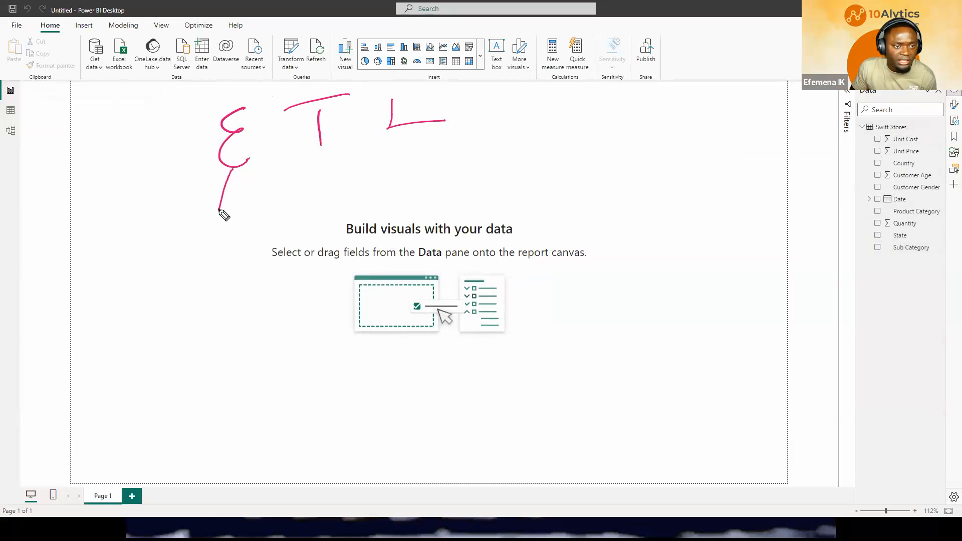
left_click_drag(322, 150, 333, 189)
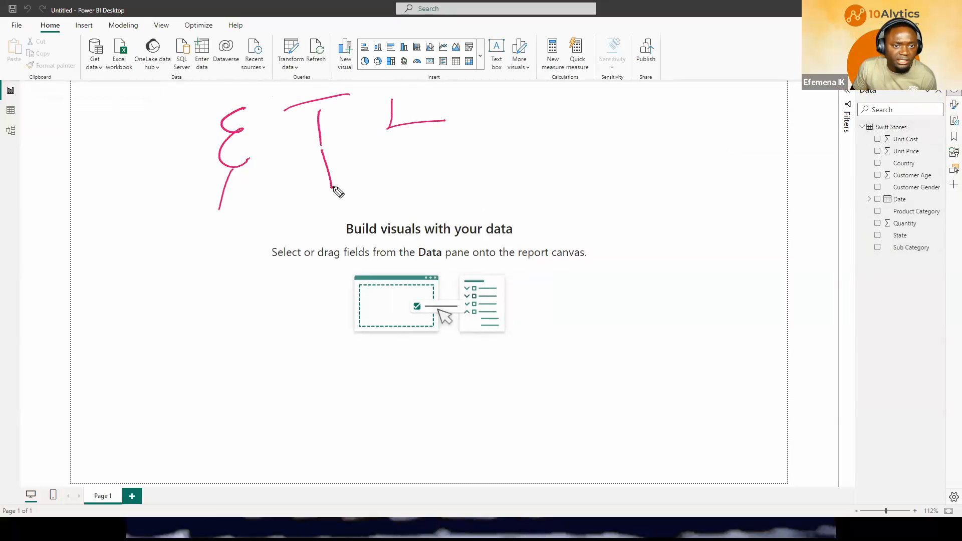
left_click_drag(415, 130, 437, 165)
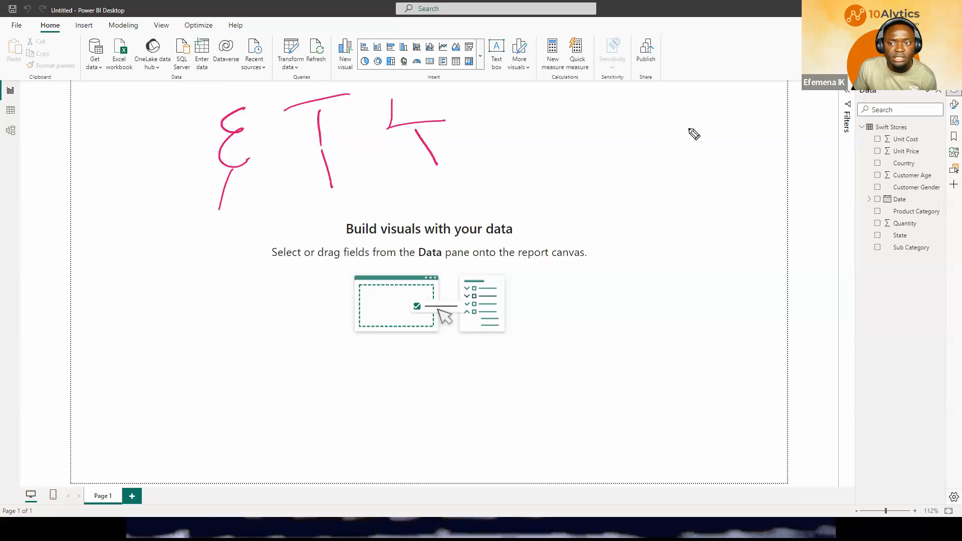
Step: Draw a box around the Swift Stores field list, label it PBI with a connecting line, and clear the annotations
mouse_move(855, 121)
left_mouse_down()
mouse_move(833, 262)
mouse_move(955, 275)
mouse_move(961, 198)
left_mouse_up()
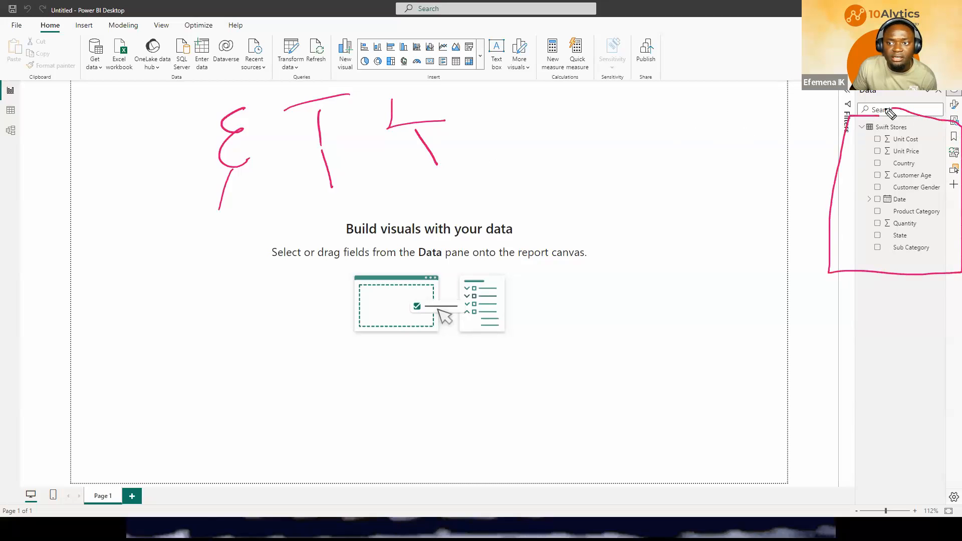
left_click_drag(840, 201, 807, 221)
mouse_move(753, 209)
left_mouse_down()
mouse_move(750, 246)
mouse_move(755, 228)
mouse_move(772, 240)
mouse_move(785, 233)
mouse_move(785, 244)
left_mouse_up()
left_click_drag(781, 215, 805, 214)
left_click_drag(776, 245, 798, 243)
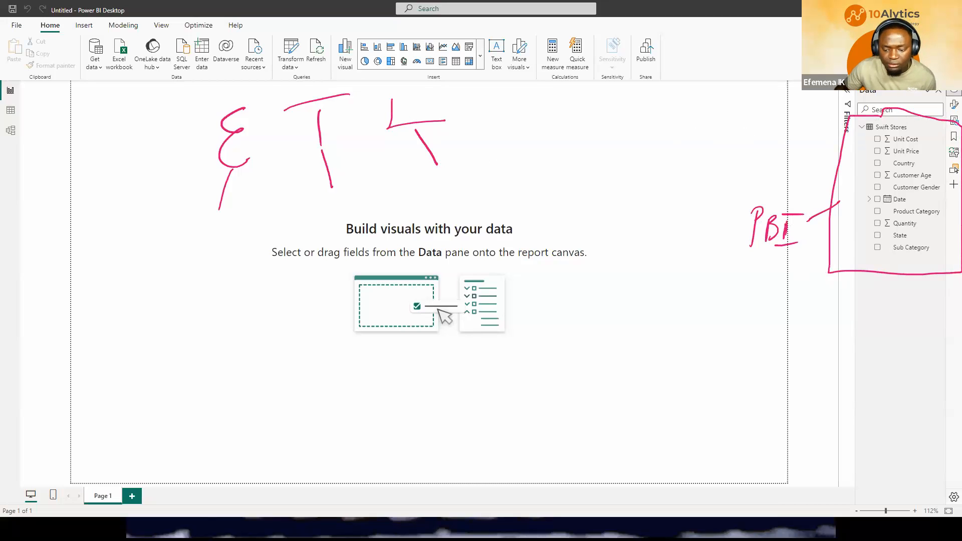
key("Escape")
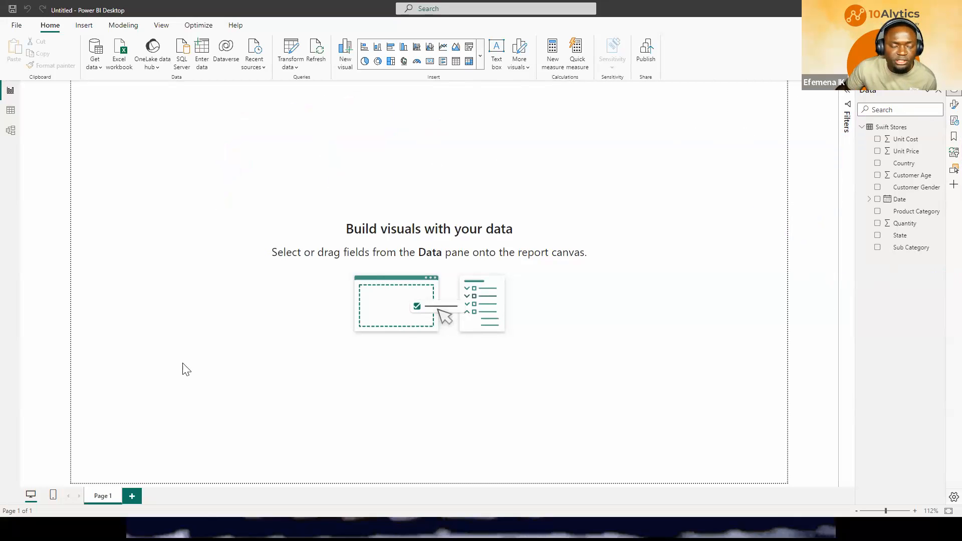
Step: Show the Swift Stores data as a table and examine the Date, Customer Age, Customer Gender, State and Country columns
left_click(10, 110)
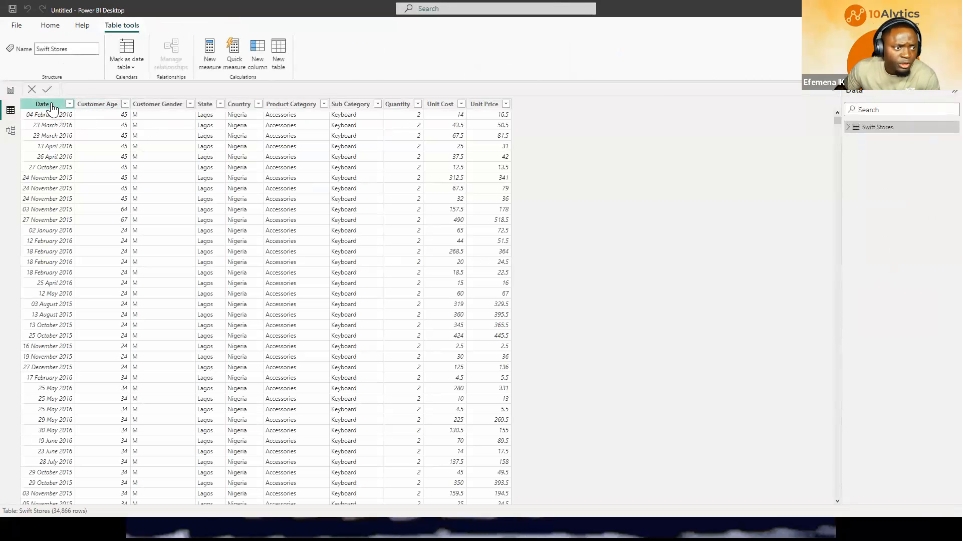
left_click(95, 103)
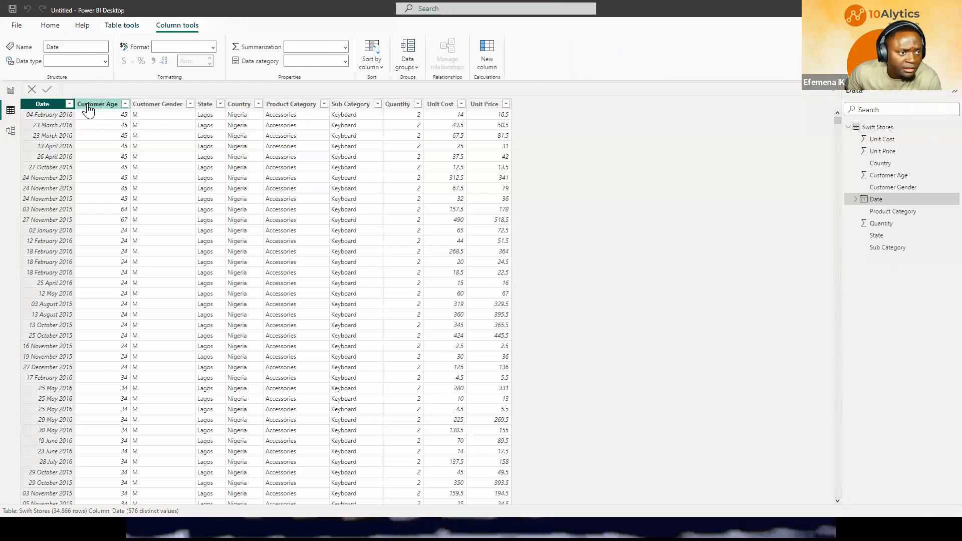
left_click(146, 106)
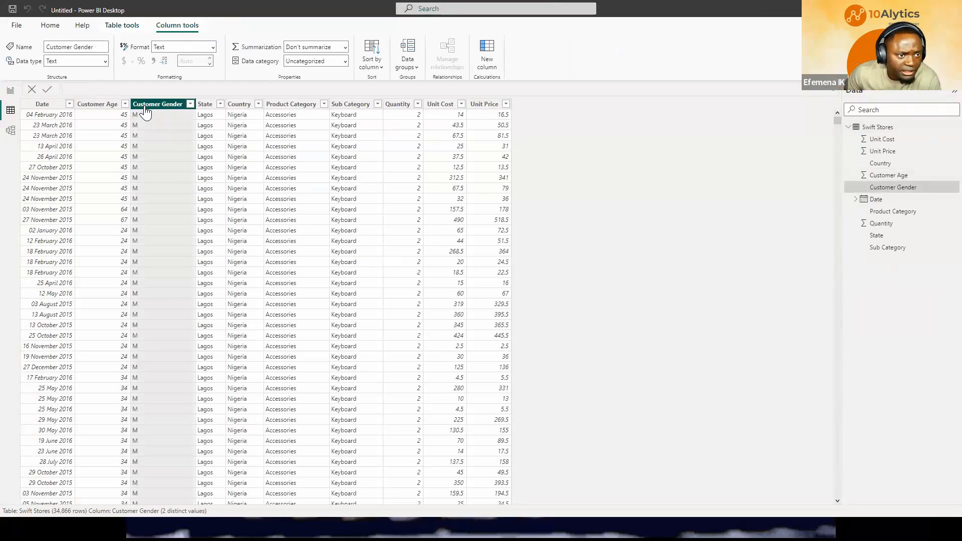
left_click(200, 105)
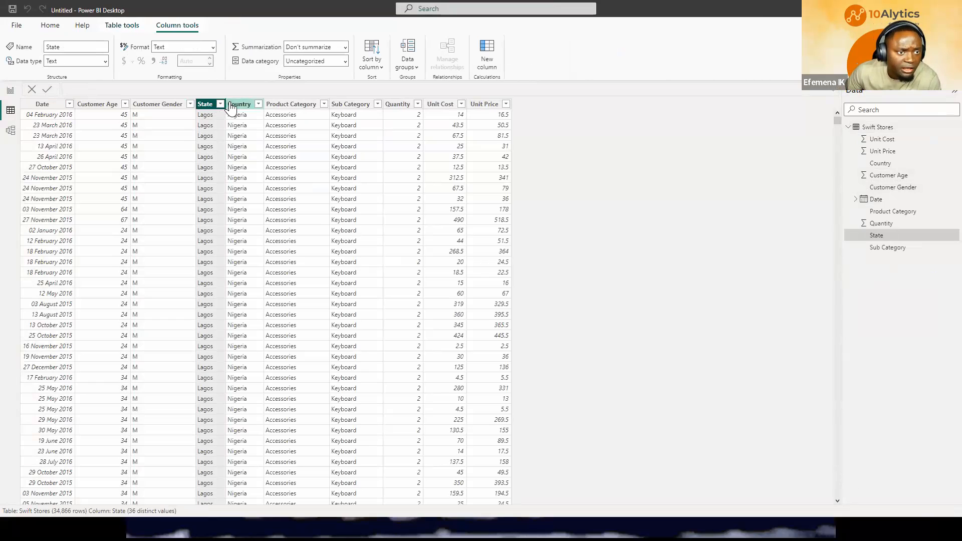
left_click(233, 106)
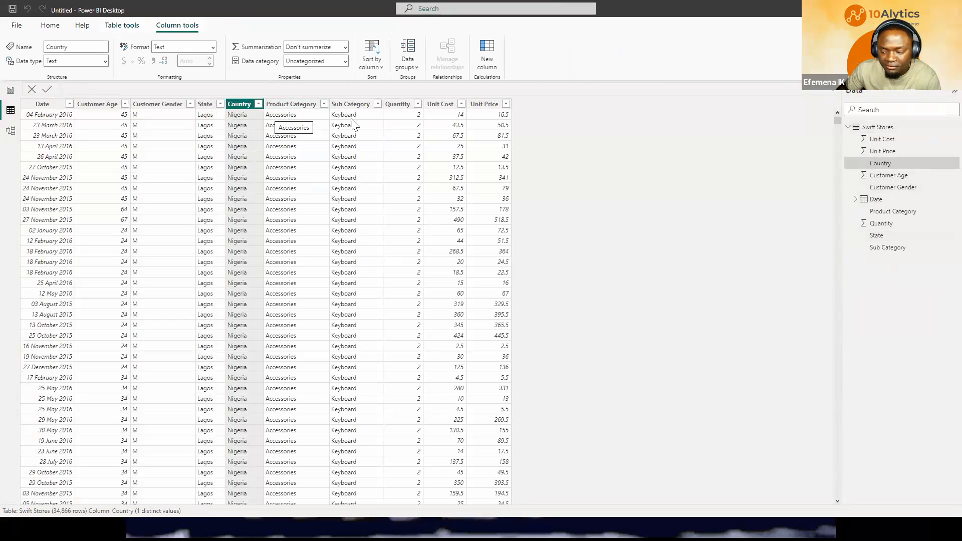
Step: Switch to File Explorer, open Swift Stores from Downloads in Excel, fit the Date column's width and select C3:H10
key("alt+Tab")
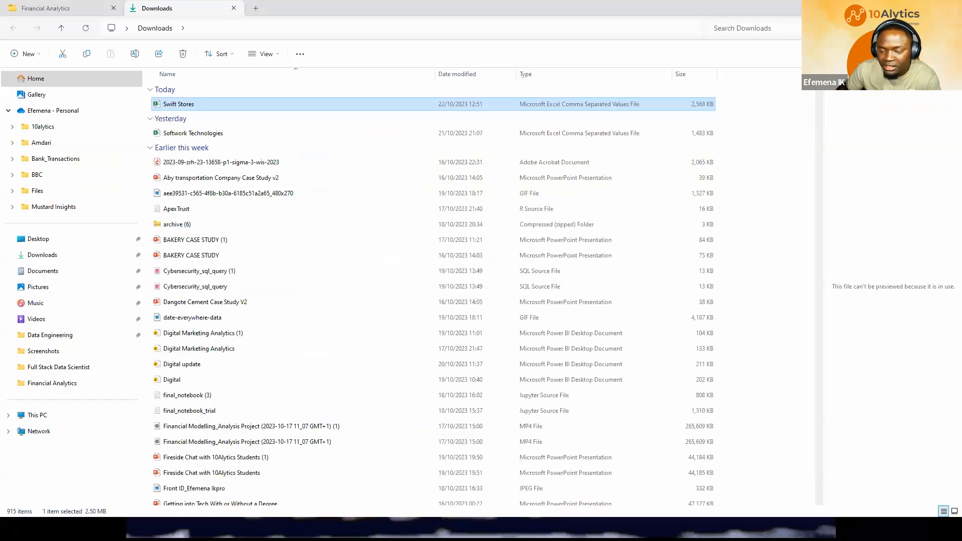
left_click(250, 32)
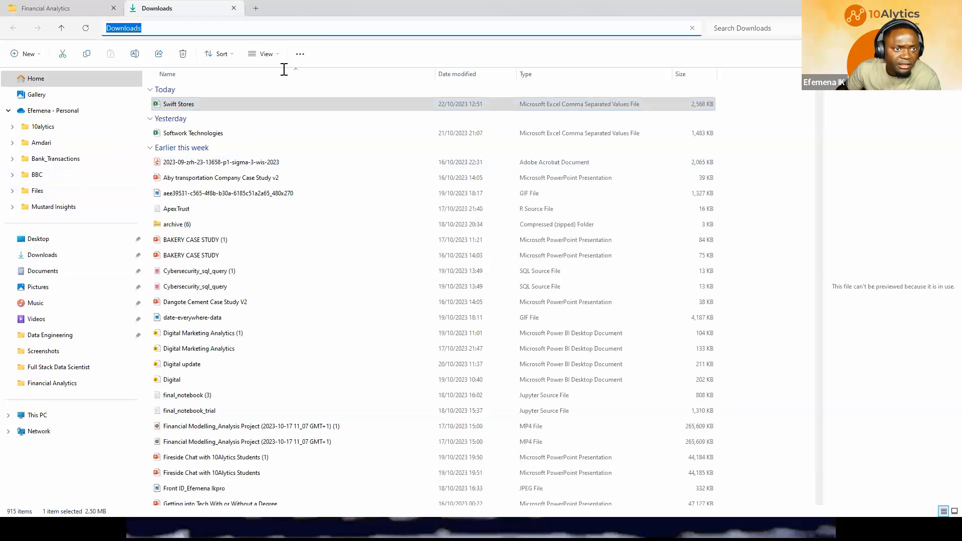
double_click(248, 106)
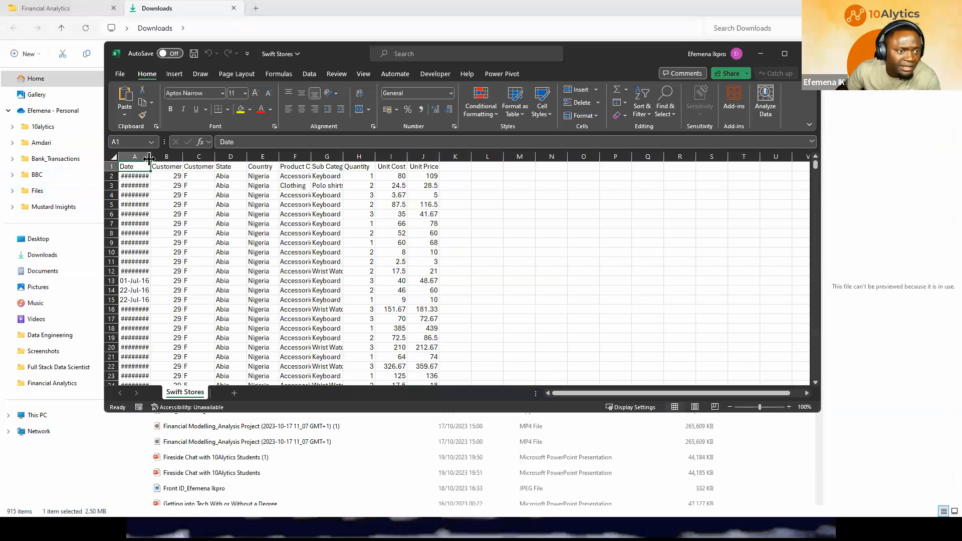
double_click(149, 158)
left_click_drag(194, 185, 375, 253)
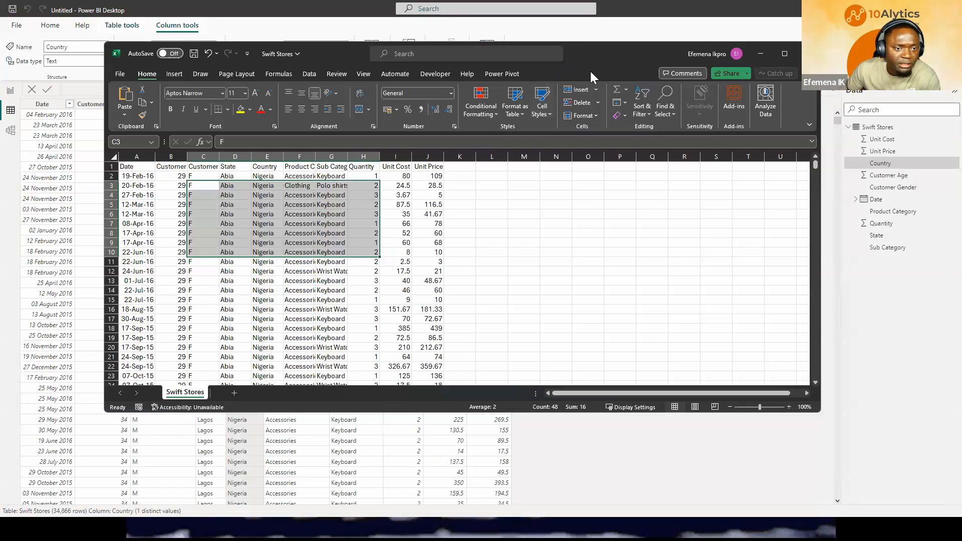
Step: Move the Excel window lower over Power BI, select A1:J18 to compare the source data, and close the workbook
left_click_drag(590, 71, 631, 148)
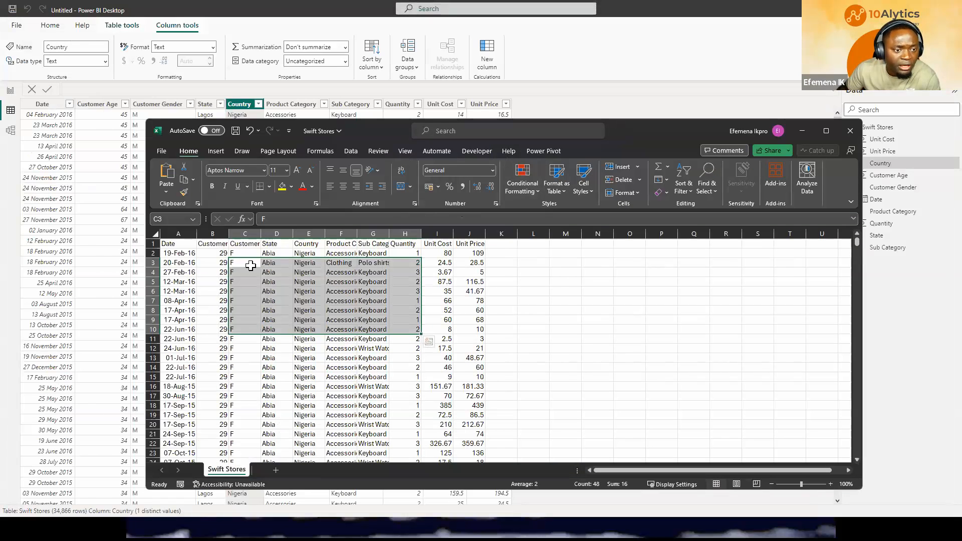
left_click_drag(178, 243, 473, 406)
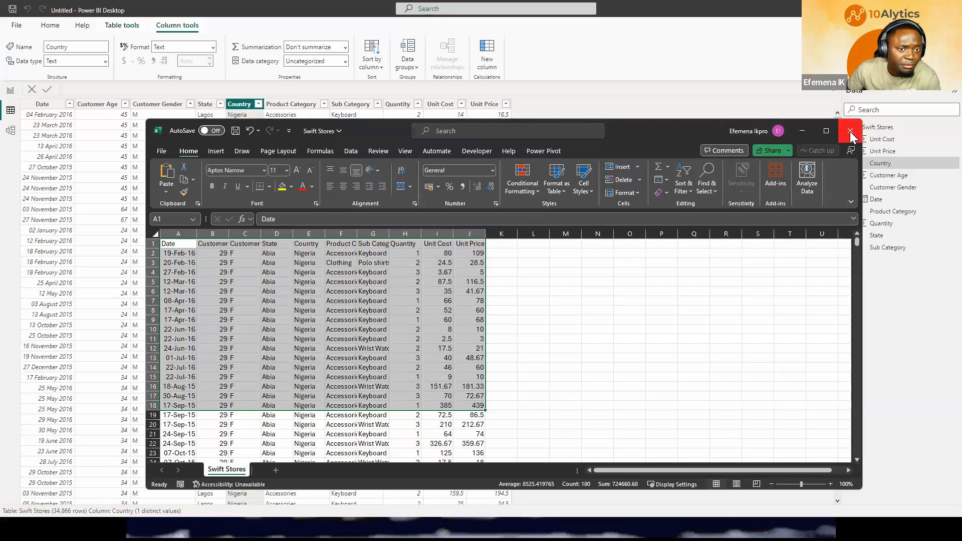
left_click(850, 131)
left_click(503, 281)
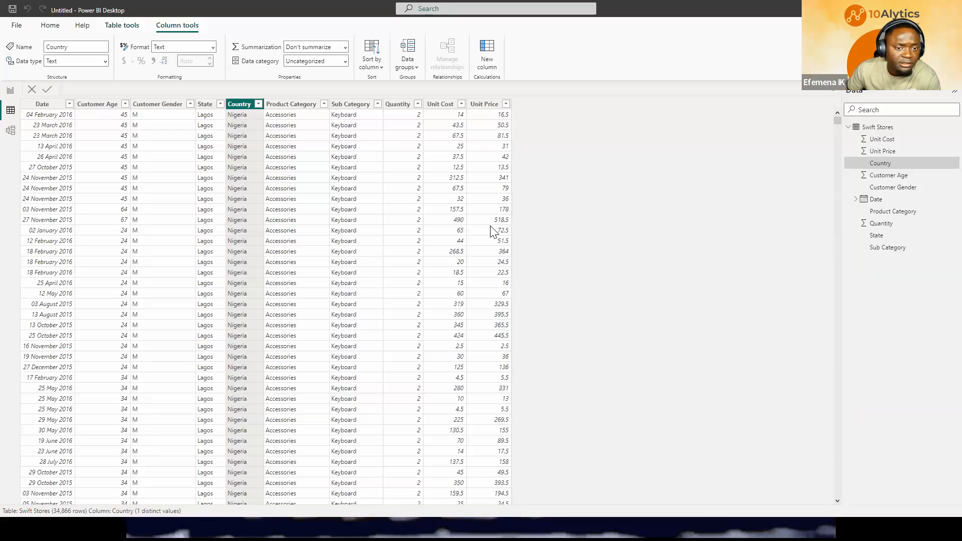
Step: Examine the Date, Customer Age, Customer Gender, State, Product Category and Sub Category columns of the Swift Stores table
left_click(42, 104)
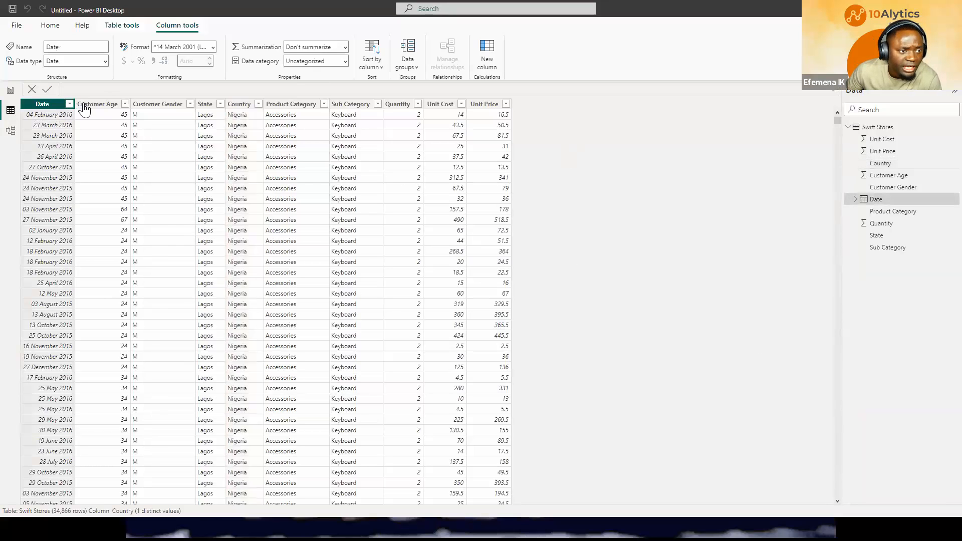
left_click(120, 104)
left_click(168, 104)
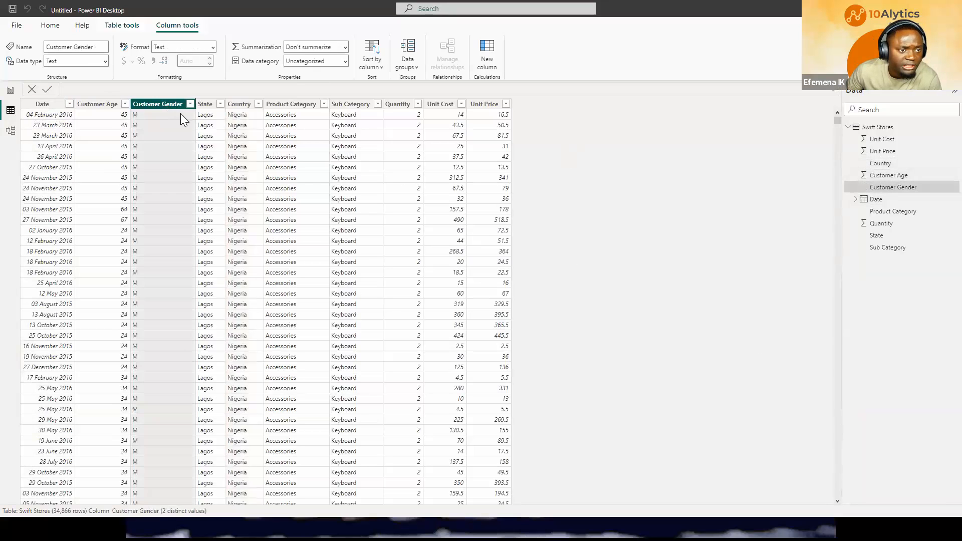
left_click(203, 104)
left_click(289, 104)
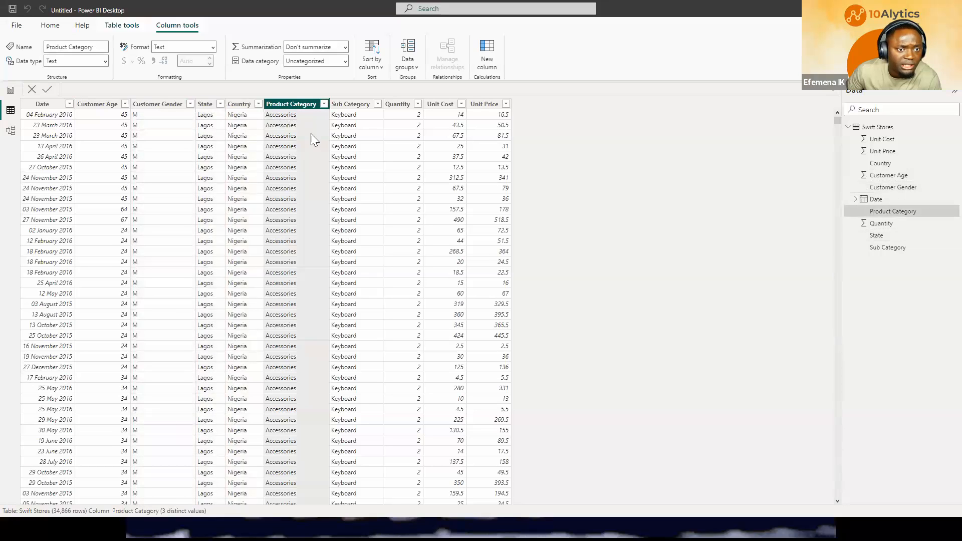
left_click(343, 109)
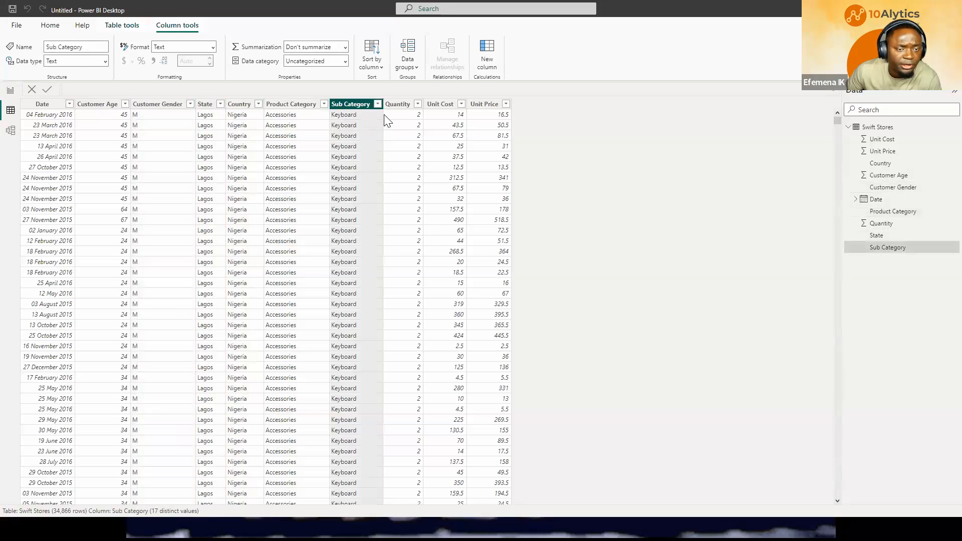
Step: Examine the Quantity, Unit Cost and Unit Price columns, going through the three a second time
left_click(396, 106)
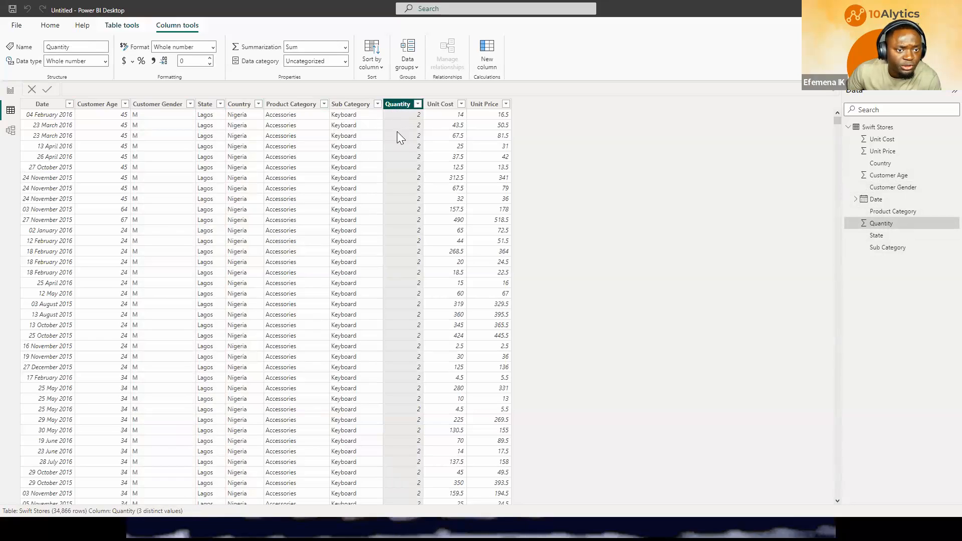
left_click(440, 106)
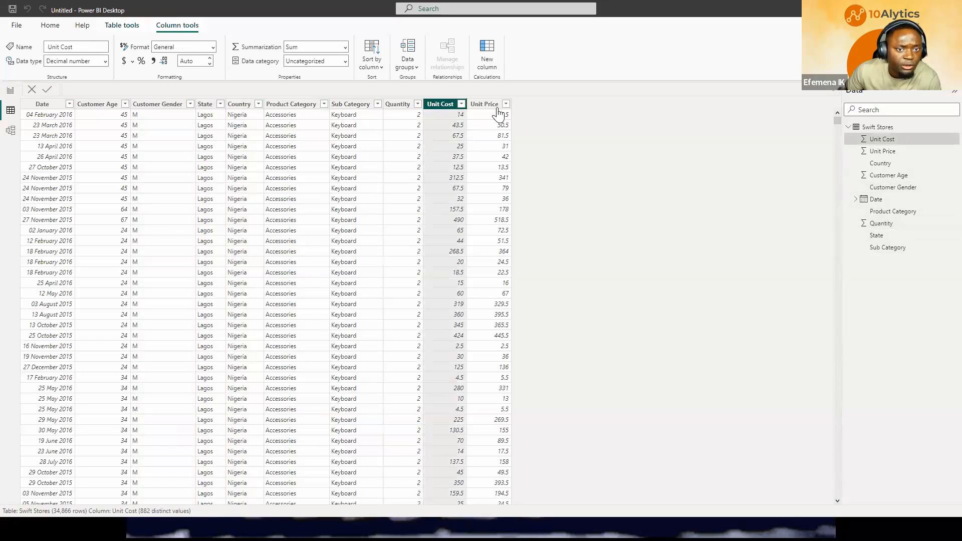
left_click(487, 107)
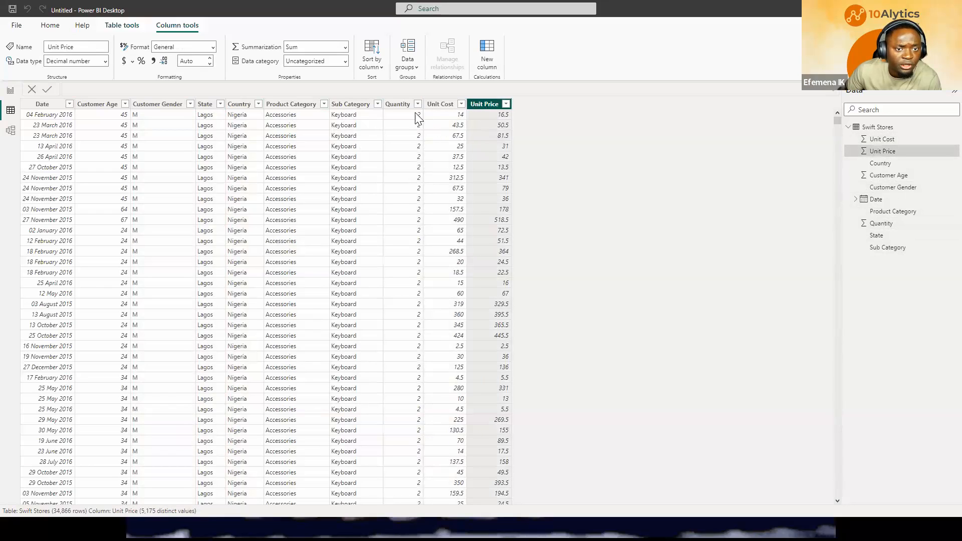
left_click(403, 107)
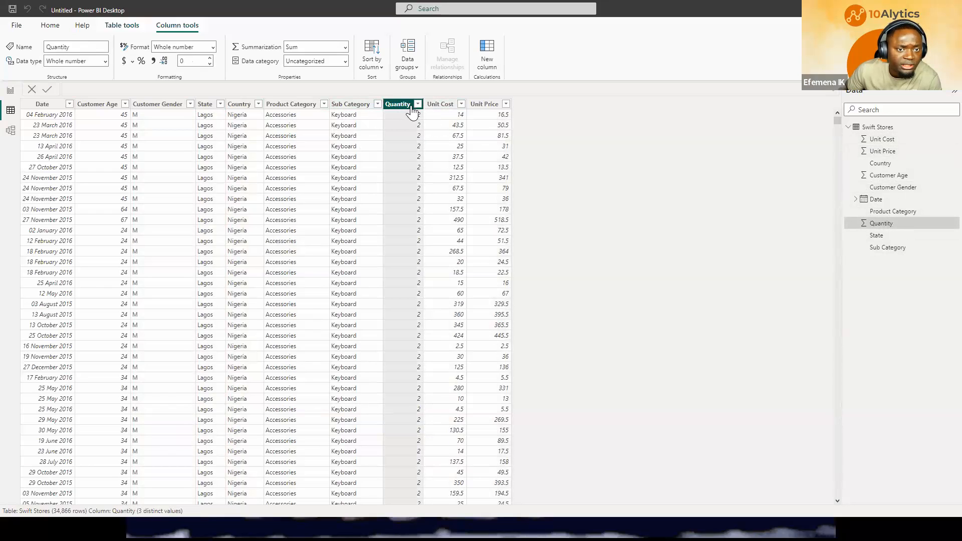
left_click(440, 109)
left_click(484, 108)
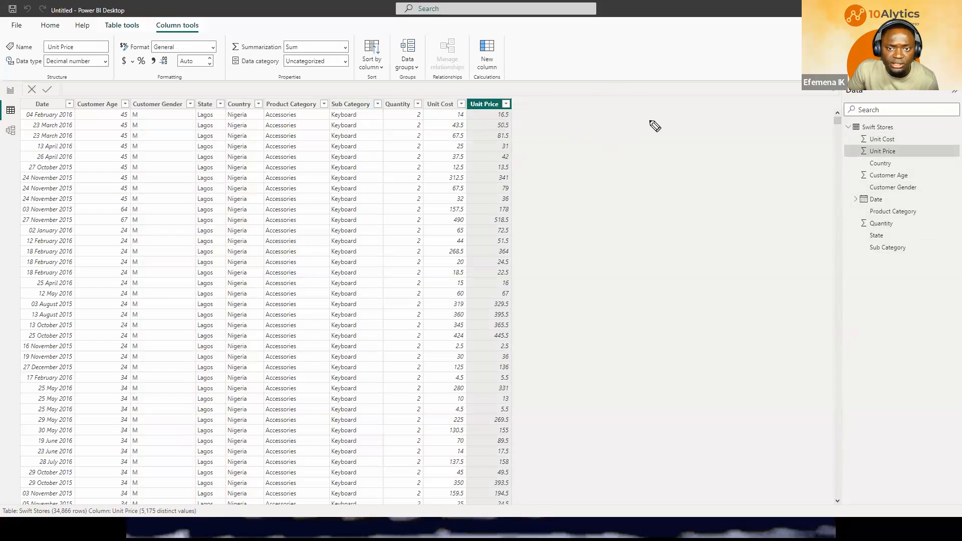
Step: Draw a smiling stick figure in the blank area beside the table, with the person's name underlined below and a short dash beside it
mouse_move(644, 118)
left_mouse_down()
mouse_move(662, 143)
mouse_move(640, 122)
mouse_move(653, 206)
left_mouse_up()
mouse_move(644, 154)
left_mouse_down()
mouse_move(626, 181)
mouse_move(665, 178)
mouse_move(631, 229)
mouse_move(675, 220)
left_mouse_up()
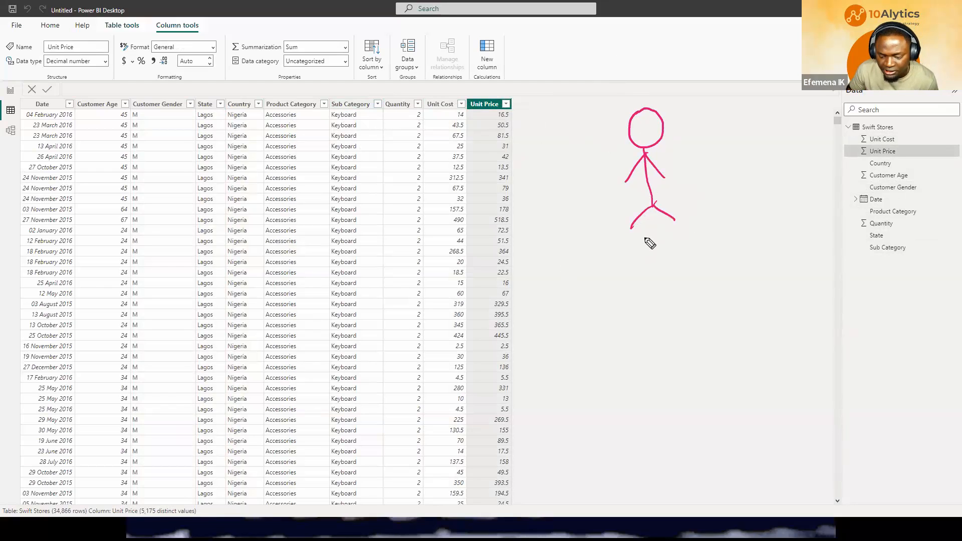
left_click_drag(620, 247, 664, 258)
left_click_drag(671, 261, 696, 246)
left_click_drag(628, 276, 677, 267)
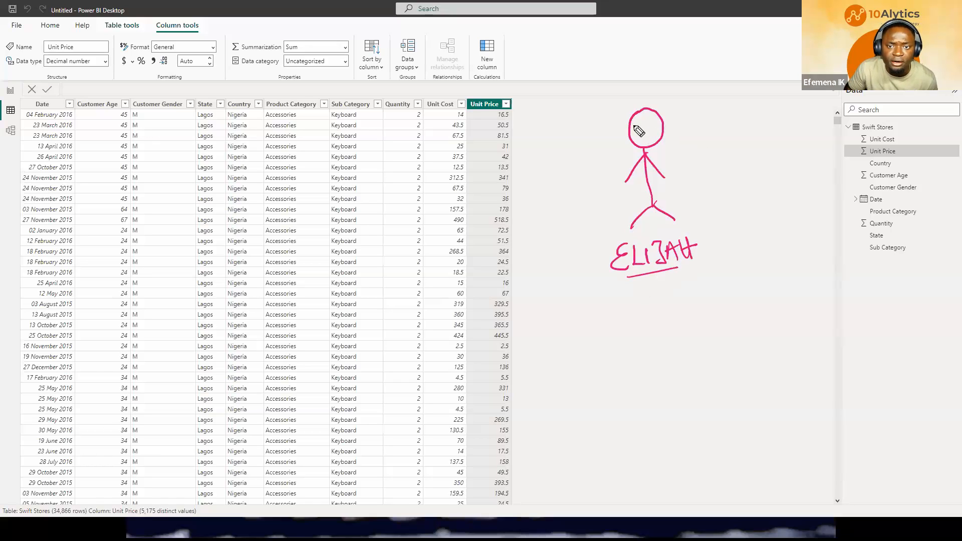
mouse_move(652, 120)
left_mouse_down()
mouse_move(655, 138)
mouse_move(695, 143)
left_mouse_up()
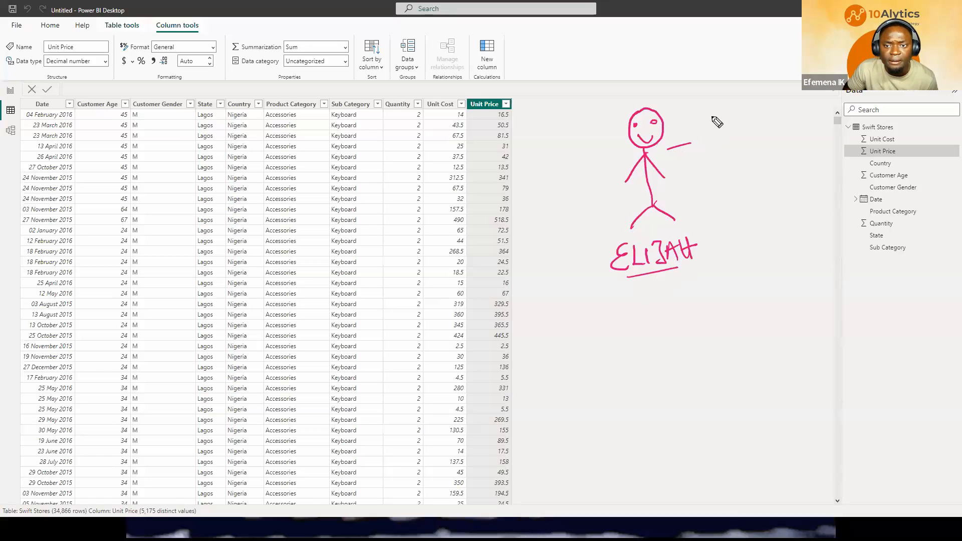
Step: Write BAGS, ALIEXPRESS and = 10 — $2 beside the stick figure as the purchase details
mouse_move(709, 113)
left_mouse_down()
mouse_move(723, 124)
mouse_move(772, 115)
mouse_move(758, 122)
left_mouse_up()
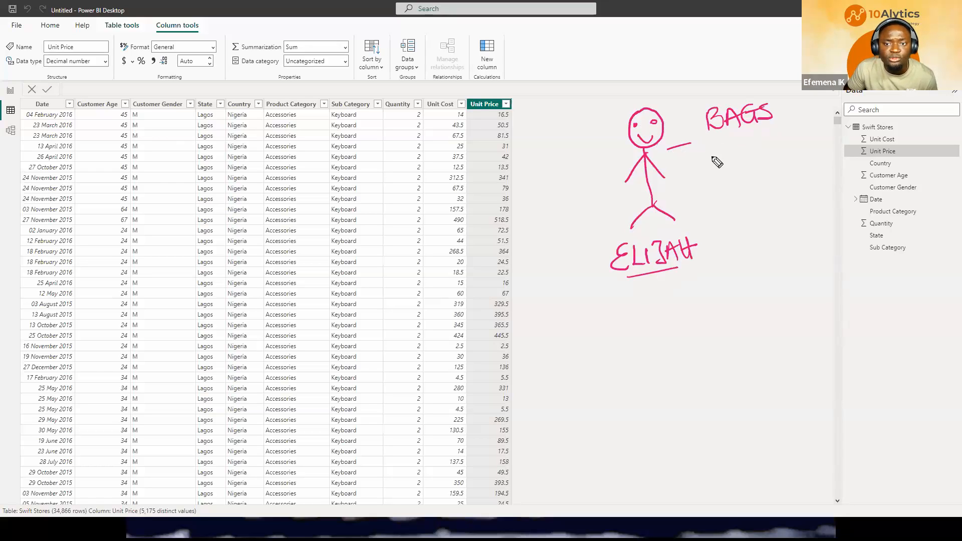
left_click_drag(697, 165, 808, 151)
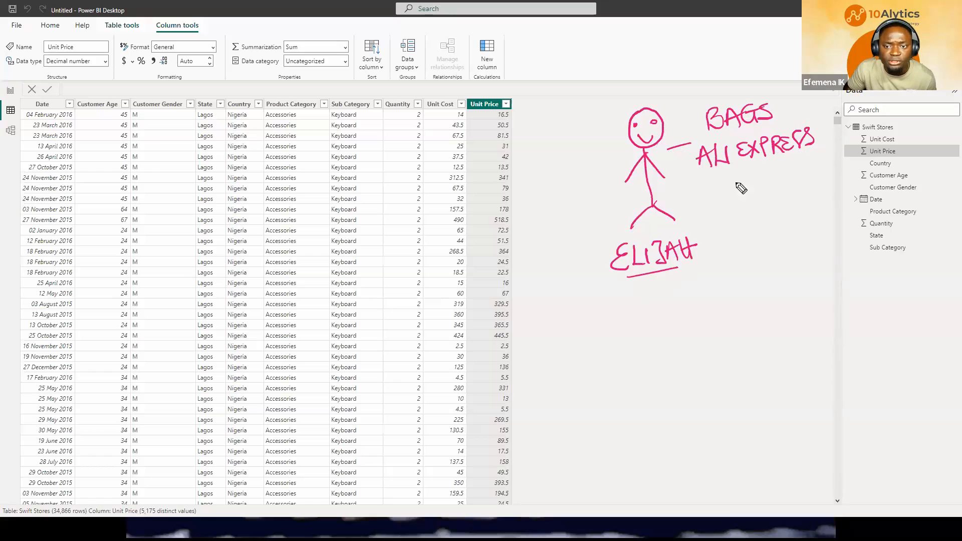
mouse_move(704, 185)
left_mouse_down()
mouse_move(705, 206)
mouse_move(720, 186)
mouse_move(788, 178)
mouse_move(782, 190)
mouse_move(791, 194)
left_mouse_up()
left_click_drag(804, 170, 827, 182)
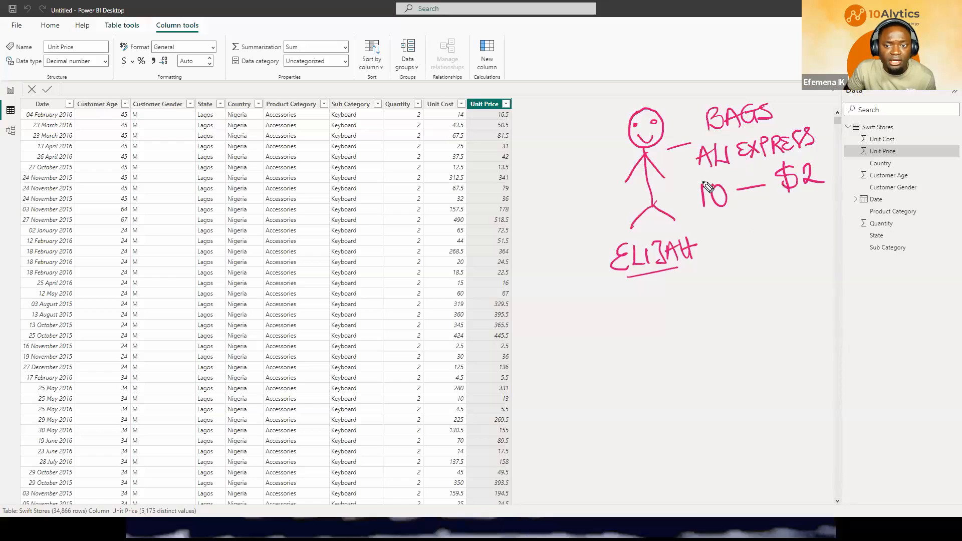
left_click_drag(682, 200, 697, 204)
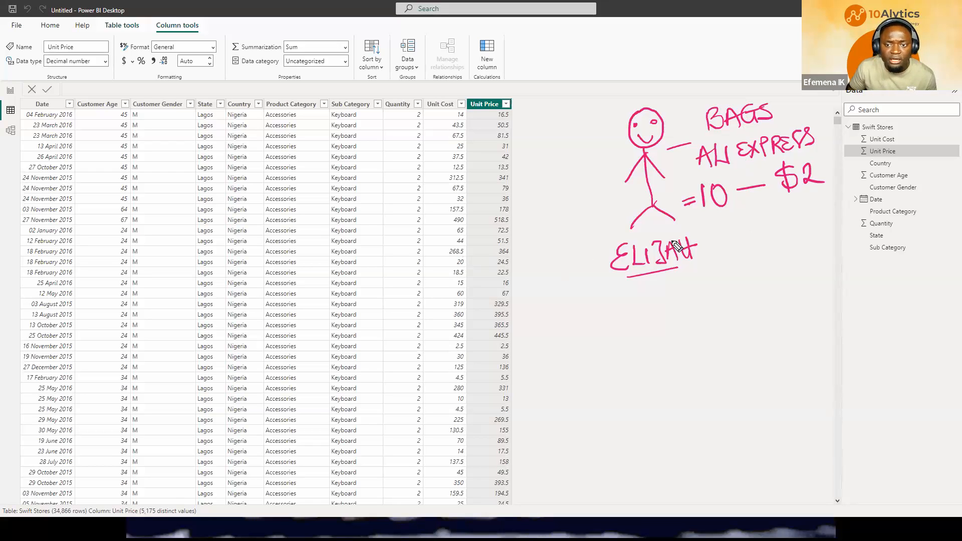
Step: Draw a downward arrow from the purchase details and write QTY = 10 below it
mouse_move(727, 219)
left_mouse_down()
mouse_move(727, 256)
mouse_move(735, 241)
left_mouse_up()
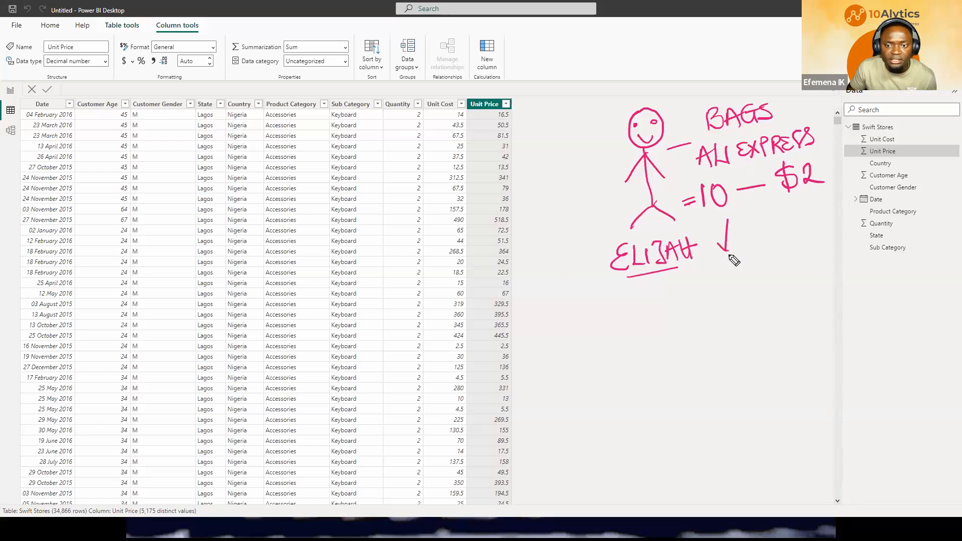
mouse_move(691, 288)
left_mouse_down()
mouse_move(683, 294)
mouse_move(709, 287)
mouse_move(702, 305)
mouse_move(748, 293)
left_mouse_up()
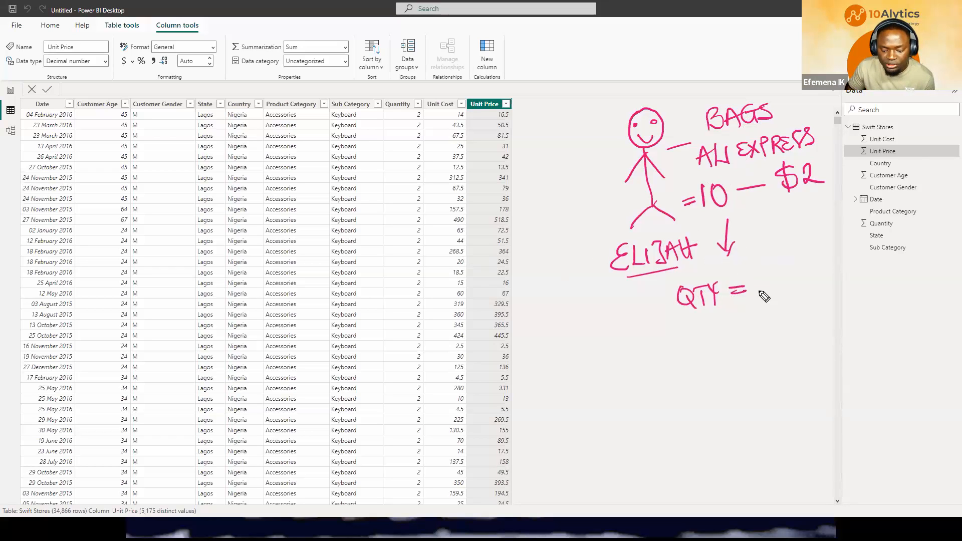
mouse_move(767, 271)
left_mouse_down()
mouse_move(769, 296)
mouse_move(784, 272)
left_mouse_up()
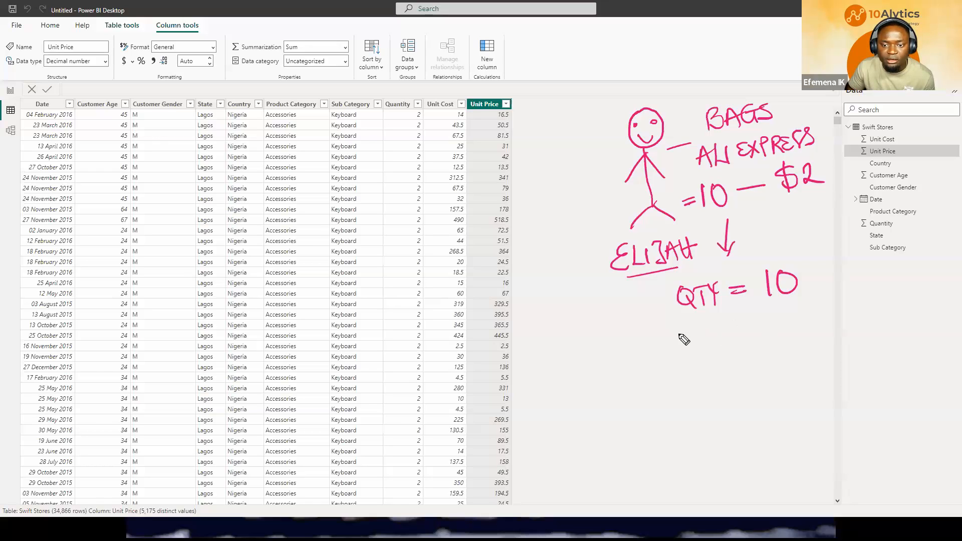
Step: Write TOTAL COST = 10 x 2 = $20 under the quantity and underline the $20 twice
mouse_move(661, 327)
left_mouse_down()
mouse_move(677, 348)
mouse_move(694, 346)
mouse_move(704, 327)
mouse_move(709, 342)
mouse_move(746, 333)
mouse_move(694, 362)
mouse_move(711, 365)
mouse_move(752, 340)
left_mouse_up()
left_click_drag(737, 349, 754, 345)
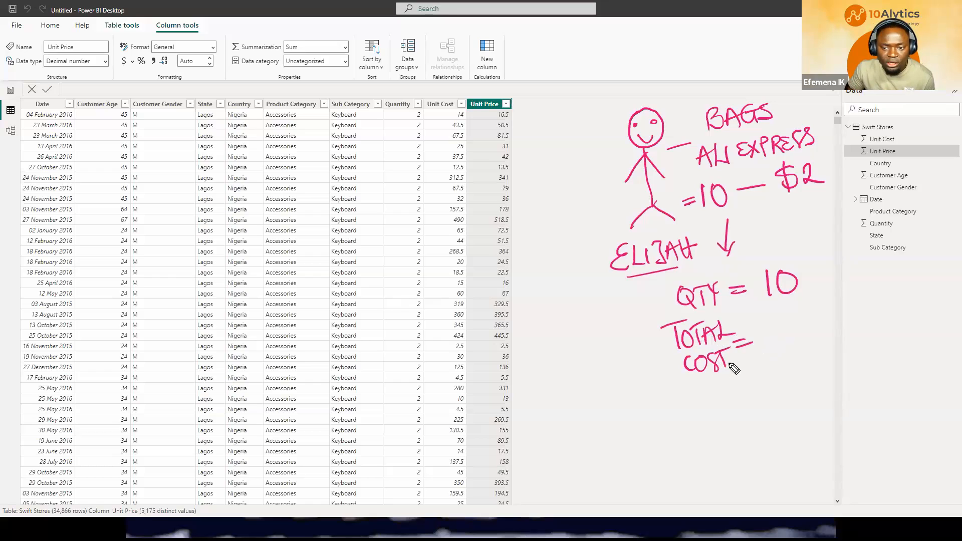
mouse_move(760, 321)
left_mouse_down()
mouse_move(759, 340)
mouse_move(773, 324)
mouse_move(800, 333)
mouse_move(786, 335)
left_mouse_up()
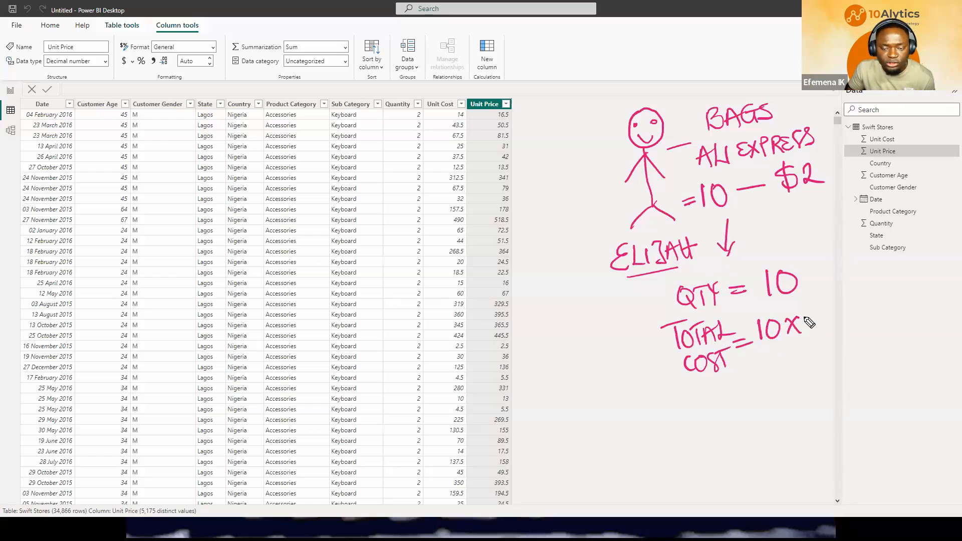
left_click_drag(808, 317, 826, 330)
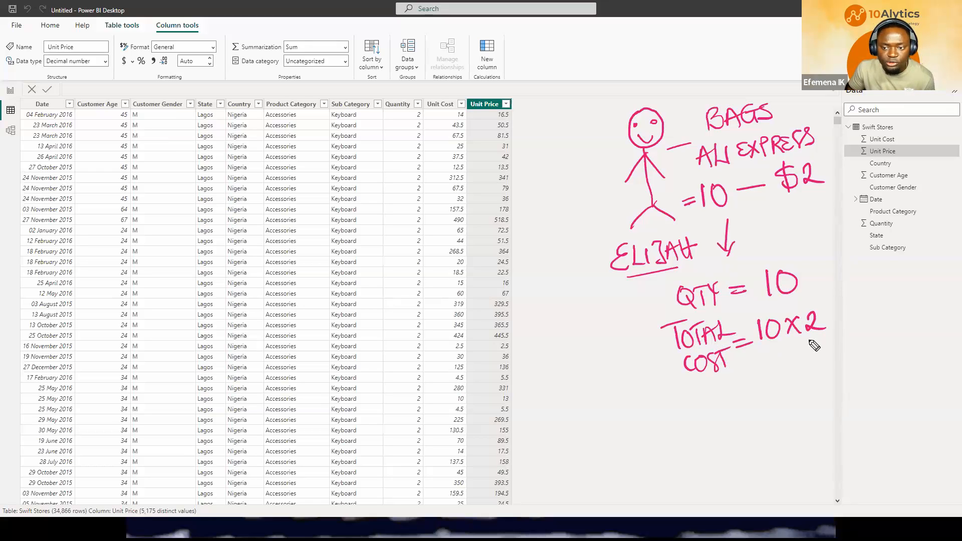
left_click_drag(747, 370, 761, 369)
mouse_move(749, 378)
left_mouse_down()
mouse_move(780, 387)
mouse_move(814, 364)
left_mouse_up()
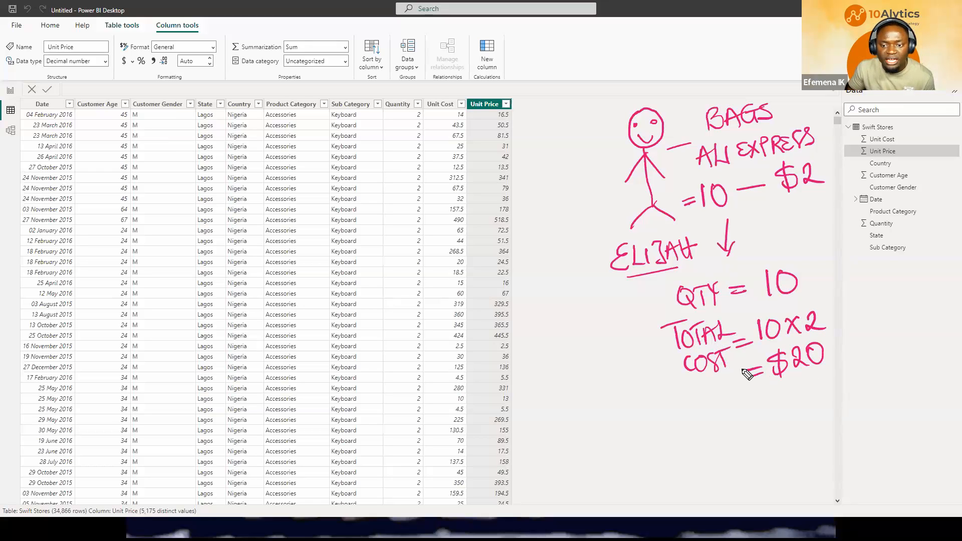
left_click_drag(773, 388, 818, 385)
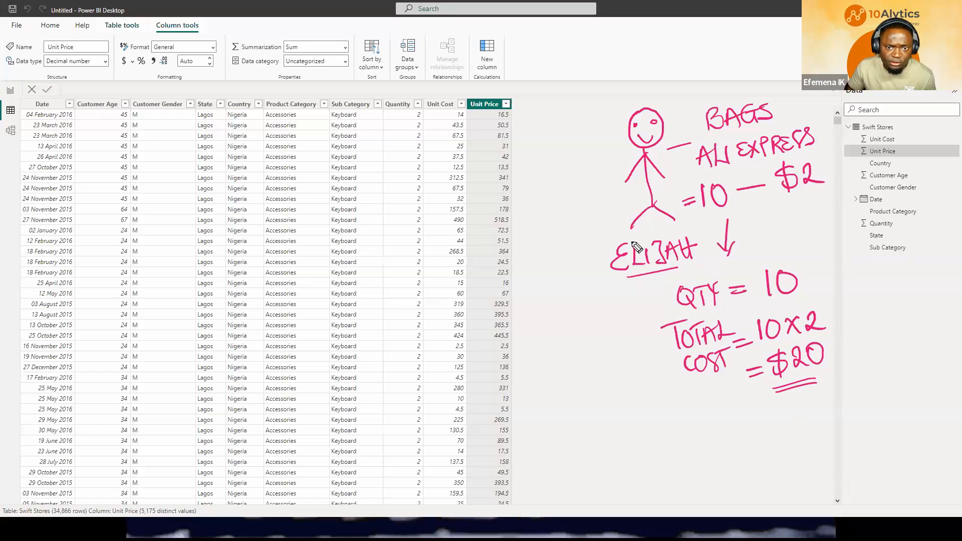
Step: Add the selling details 10 — $10 on the other side of the stick figure with a connecting dash
left_click_drag(620, 169, 602, 170)
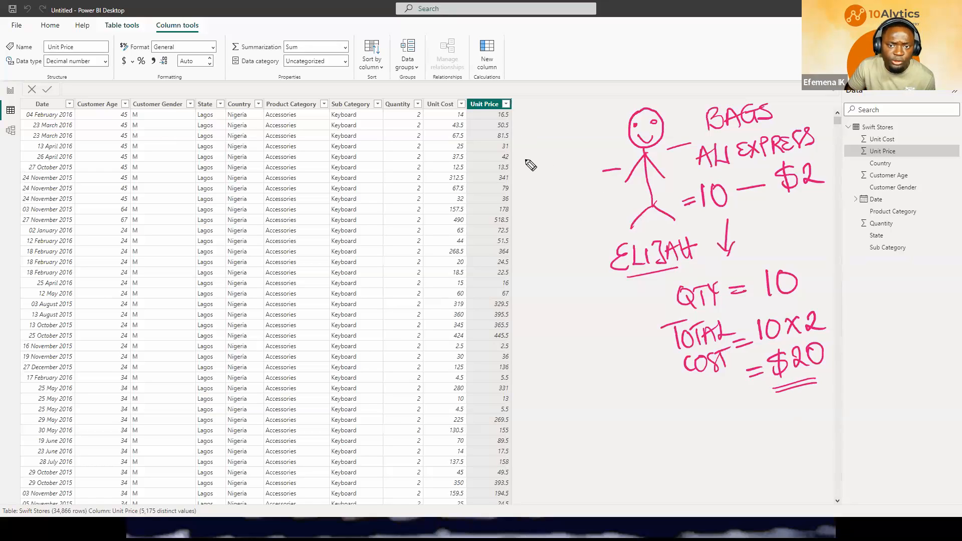
mouse_move(520, 155)
left_mouse_down()
mouse_move(519, 182)
mouse_move(533, 155)
mouse_move(562, 161)
left_mouse_up()
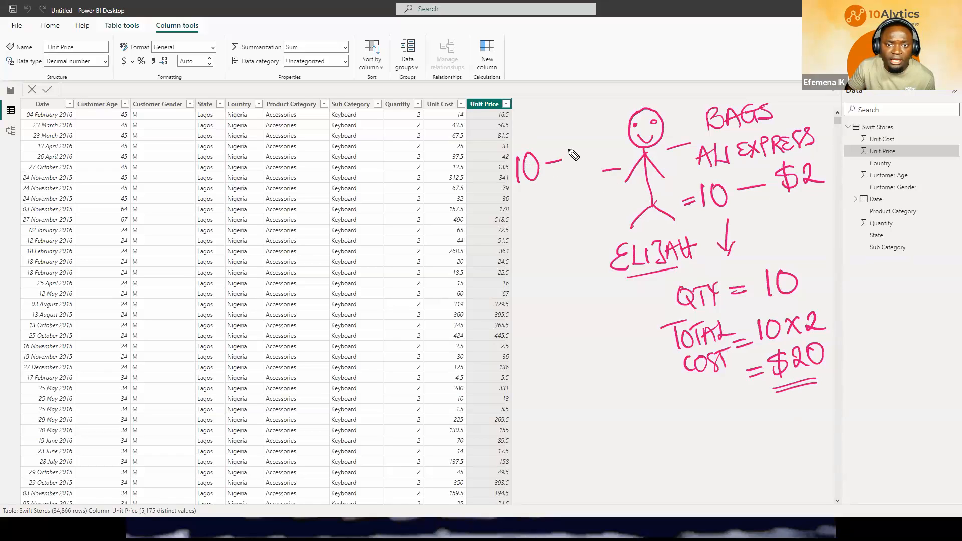
mouse_move(580, 147)
left_mouse_down()
mouse_move(566, 167)
mouse_move(584, 169)
left_mouse_up()
mouse_move(601, 140)
left_mouse_down()
mouse_move(593, 165)
mouse_move(608, 148)
left_mouse_up()
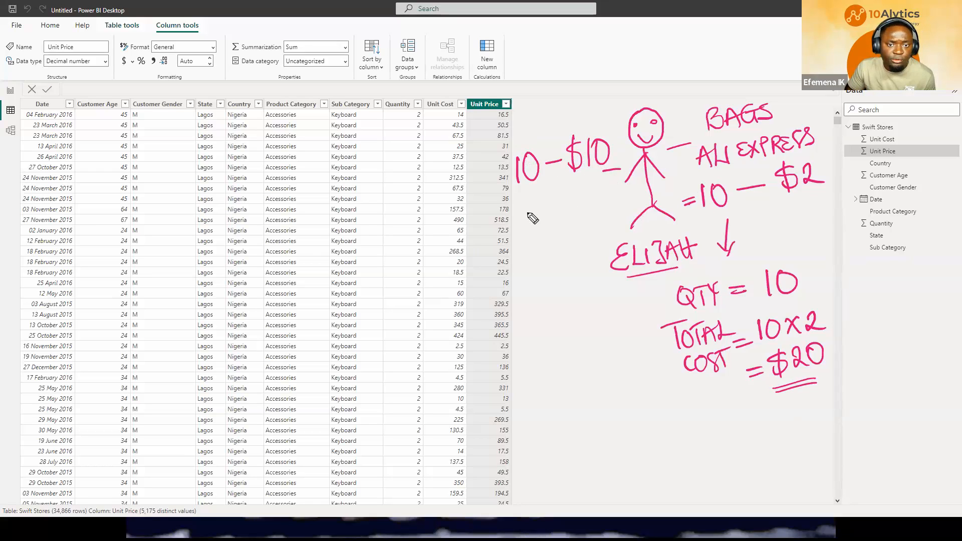
Step: Write the label TOTAL REV below the 10 — $10 note
left_click_drag(516, 229, 519, 246)
mouse_move(508, 231)
left_mouse_down()
mouse_move(526, 218)
mouse_move(527, 226)
left_mouse_up()
mouse_move(533, 222)
left_mouse_down()
mouse_move(536, 236)
mouse_move(540, 216)
mouse_move(553, 234)
left_mouse_up()
left_click_drag(542, 229, 553, 225)
mouse_move(556, 213)
left_mouse_down()
mouse_move(558, 227)
mouse_move(570, 226)
left_mouse_up()
mouse_move(518, 250)
left_mouse_down()
mouse_move(530, 270)
mouse_move(546, 254)
mouse_move(547, 266)
left_mouse_up()
left_click_drag(545, 249, 553, 245)
Step: Write = 10 x 10 = $100 under TOTAL REV and draw boxes around the $100 and $20 totals
mouse_move(523, 284)
left_mouse_down()
mouse_move(544, 288)
mouse_move(553, 274)
mouse_move(574, 285)
mouse_move(562, 286)
left_mouse_up()
mouse_move(581, 269)
left_mouse_down()
mouse_move(581, 284)
mouse_move(591, 273)
left_mouse_up()
left_click_drag(527, 321, 544, 319)
left_click_drag(527, 325, 559, 325)
left_click(555, 304)
left_click_drag(573, 297, 584, 295)
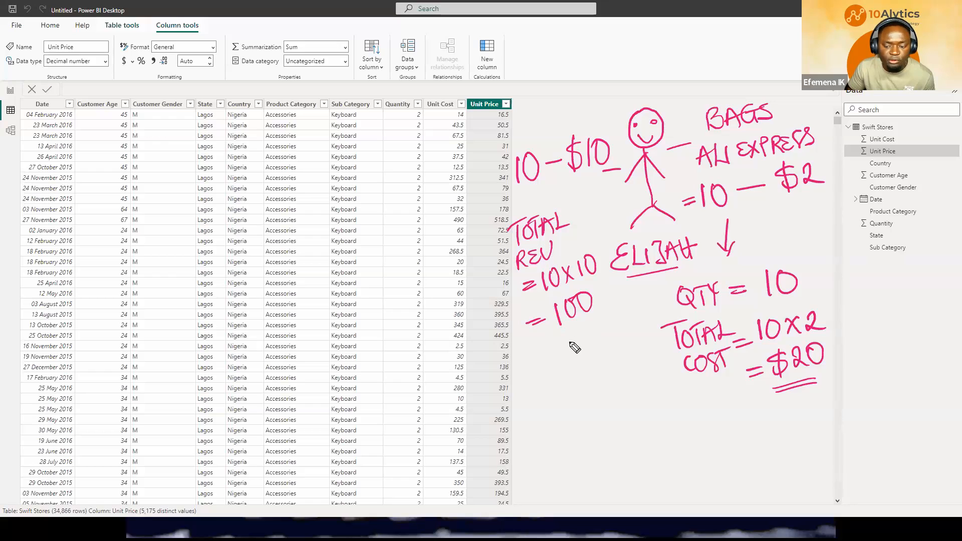
left_click_drag(554, 299, 550, 338)
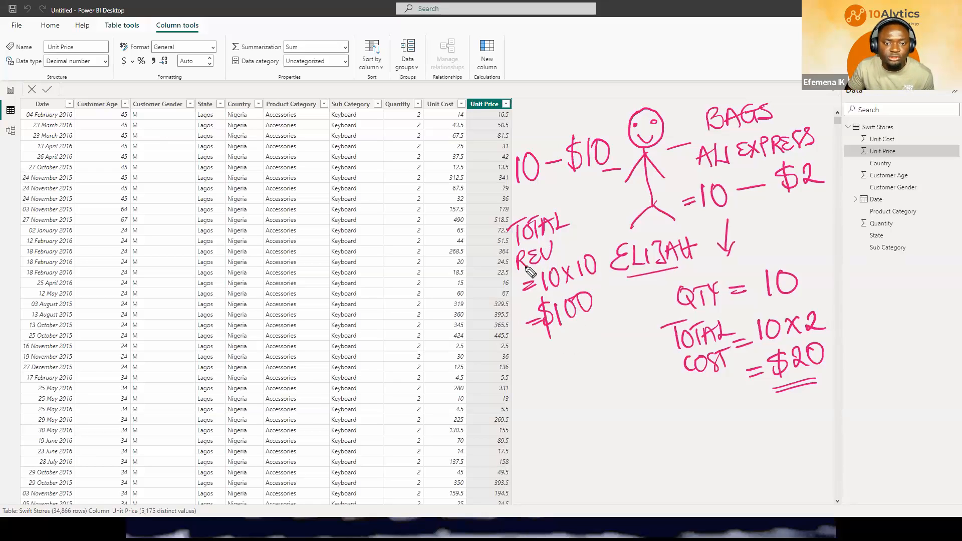
mouse_move(541, 343)
left_mouse_down()
mouse_move(608, 319)
mouse_move(601, 283)
mouse_move(531, 307)
mouse_move(532, 345)
left_mouse_up()
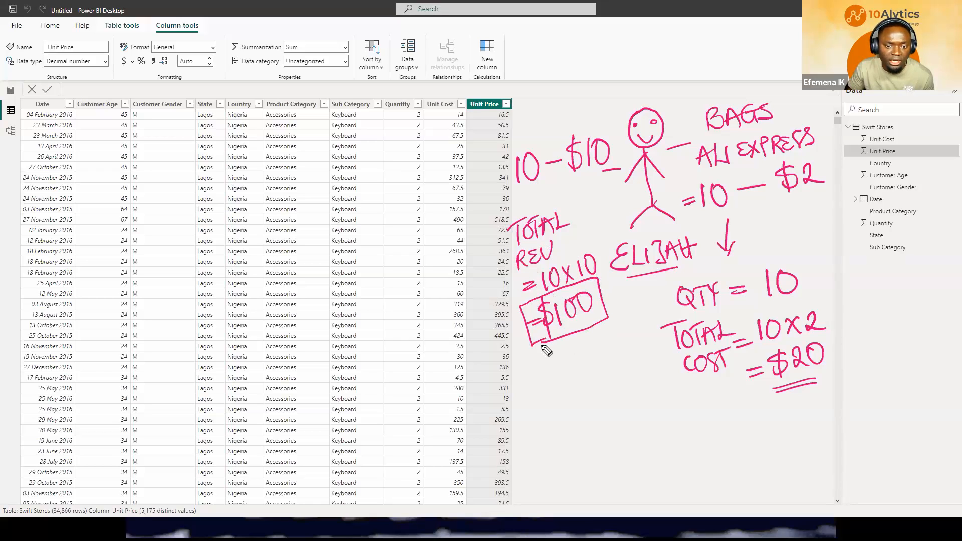
mouse_move(760, 353)
left_mouse_down()
mouse_move(762, 374)
mouse_move(817, 389)
mouse_move(833, 368)
mouse_move(801, 335)
mouse_move(763, 345)
left_mouse_up()
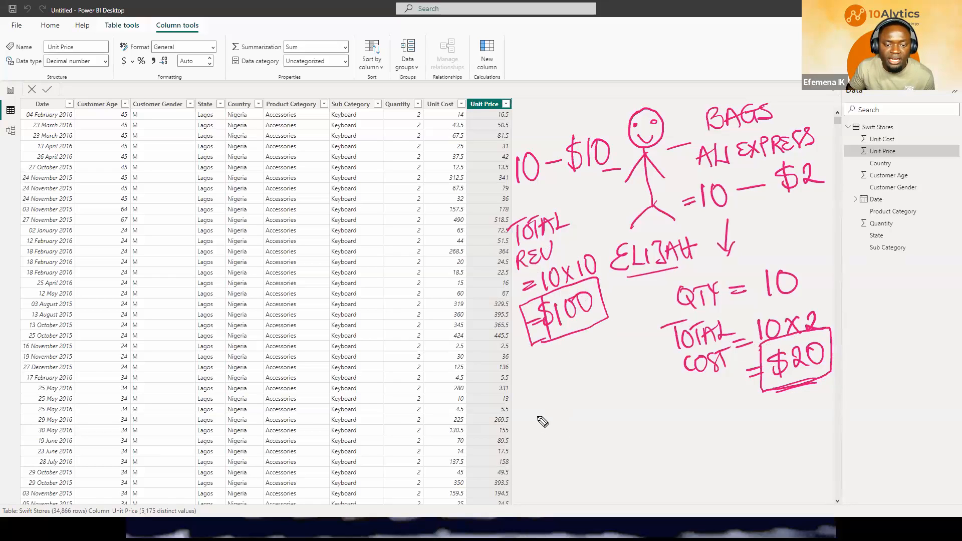
Step: Write the profit formula below the totals as the person's name and PROFIT = TR — TC
mouse_move(532, 412)
left_mouse_down()
mouse_move(549, 435)
mouse_move(585, 424)
mouse_move(609, 395)
mouse_move(554, 454)
mouse_move(599, 441)
mouse_move(634, 450)
mouse_move(641, 439)
left_mouse_up()
left_click_drag(625, 450, 644, 446)
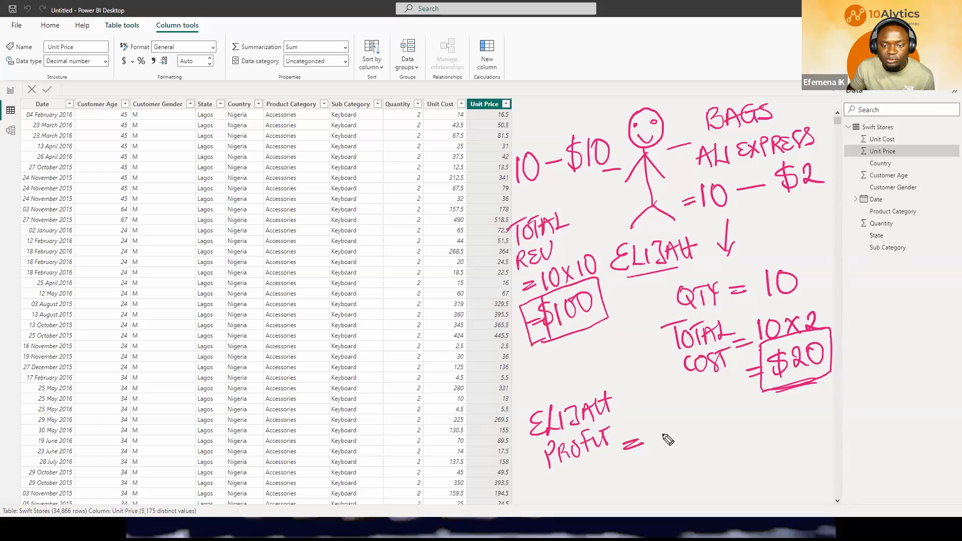
left_click_drag(642, 424, 669, 416)
mouse_move(655, 422)
left_mouse_down()
mouse_move(656, 451)
mouse_move(685, 451)
mouse_move(715, 428)
mouse_move(731, 443)
left_mouse_up()
left_click(728, 416)
mouse_move(720, 411)
left_mouse_down()
mouse_move(740, 404)
mouse_move(755, 437)
left_mouse_up()
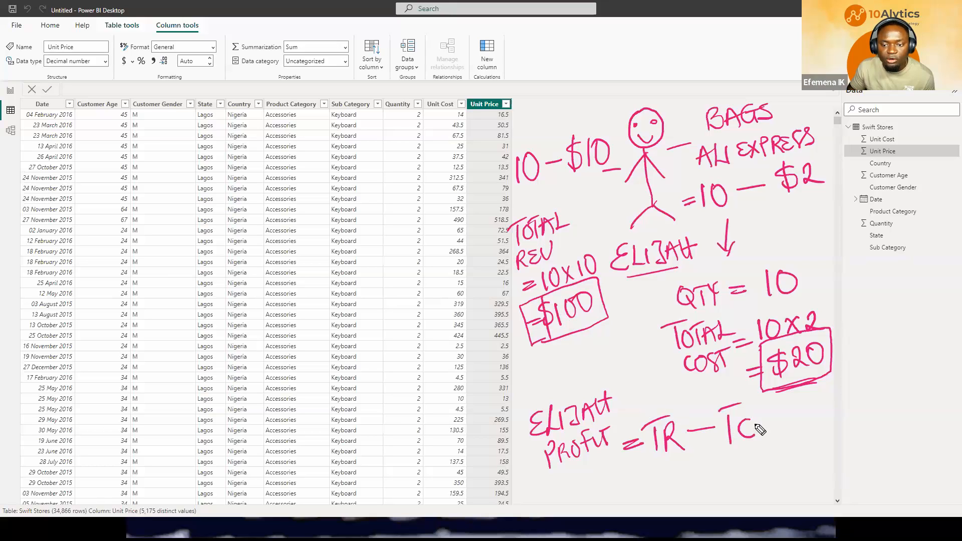
Step: Write 100 — 20 = $80 under the profit formula with $80 underlined twice, and draw a box around QTY
mouse_move(659, 463)
left_mouse_down()
mouse_move(661, 482)
mouse_move(670, 464)
mouse_move(746, 465)
mouse_move(751, 450)
left_mouse_up()
left_click_drag(698, 487, 712, 486)
mouse_move(699, 492)
left_mouse_down()
mouse_move(745, 502)
mouse_move(781, 475)
left_mouse_up()
left_click_drag(735, 501, 780, 498)
left_click_drag(737, 507, 779, 503)
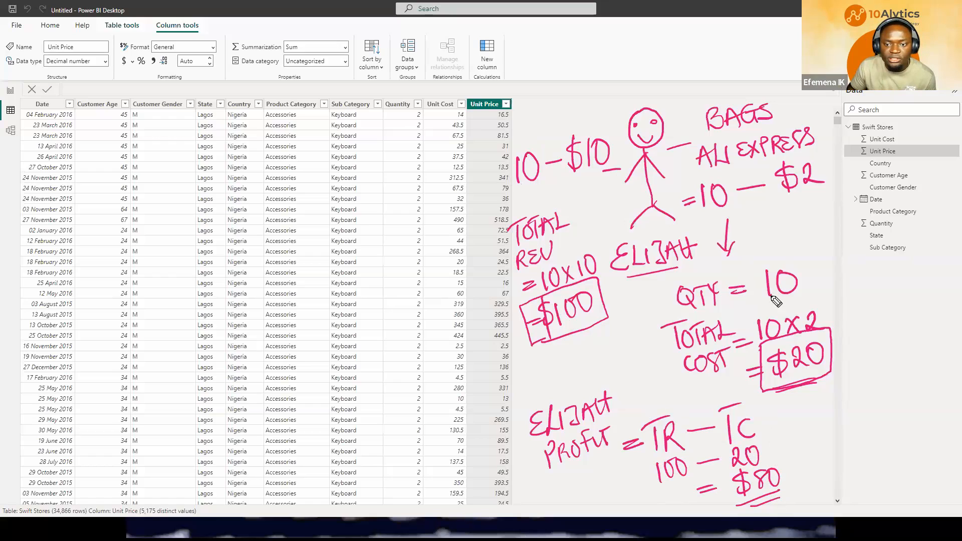
mouse_move(669, 281)
left_mouse_down()
mouse_move(671, 321)
mouse_move(733, 313)
mouse_move(702, 275)
mouse_move(668, 283)
left_mouse_up()
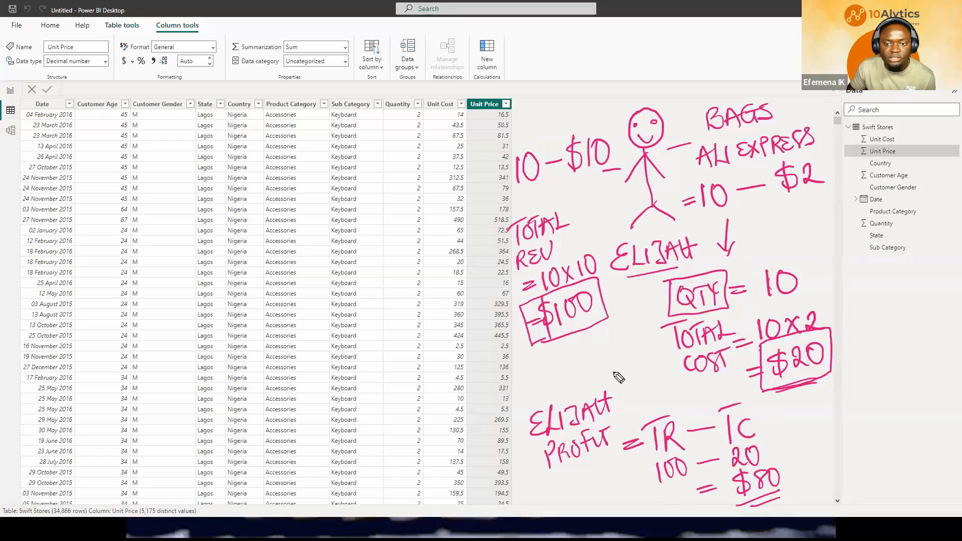
Step: Box the Quantity, Unit Cost and Unit Price headers and the example's matching $2 and $10, and erase the three header boxes
mouse_move(379, 89)
left_mouse_down()
mouse_move(378, 113)
mouse_move(412, 118)
mouse_move(415, 91)
mouse_move(389, 95)
left_mouse_up()
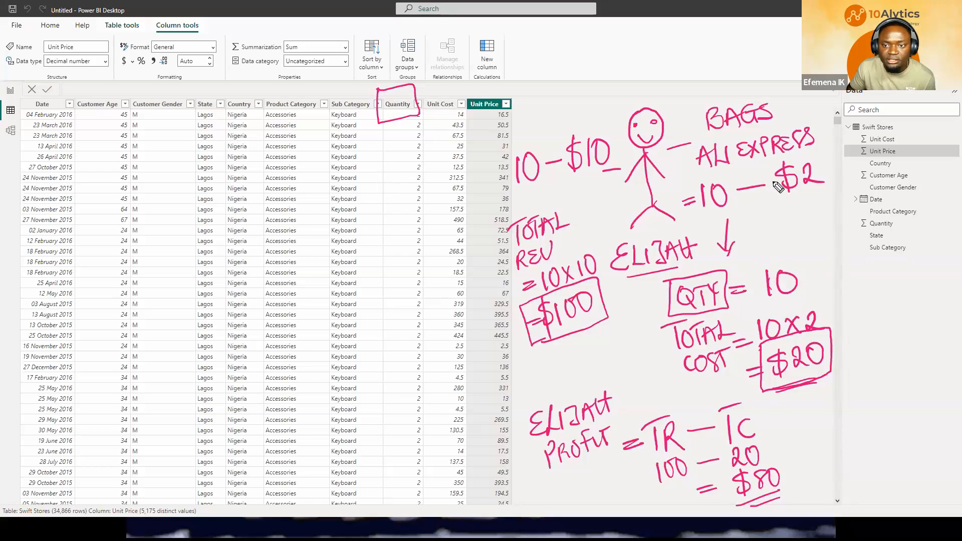
mouse_move(767, 167)
left_mouse_down()
mouse_move(763, 202)
mouse_move(832, 199)
mouse_move(809, 156)
left_mouse_up()
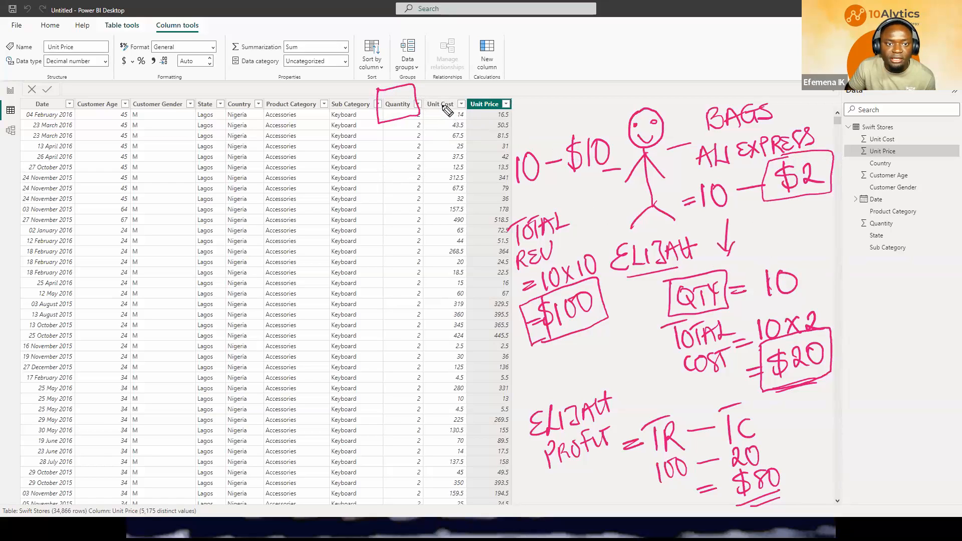
mouse_move(427, 94)
left_mouse_down()
mouse_move(428, 113)
mouse_move(466, 112)
mouse_move(465, 90)
mouse_move(427, 95)
left_mouse_up()
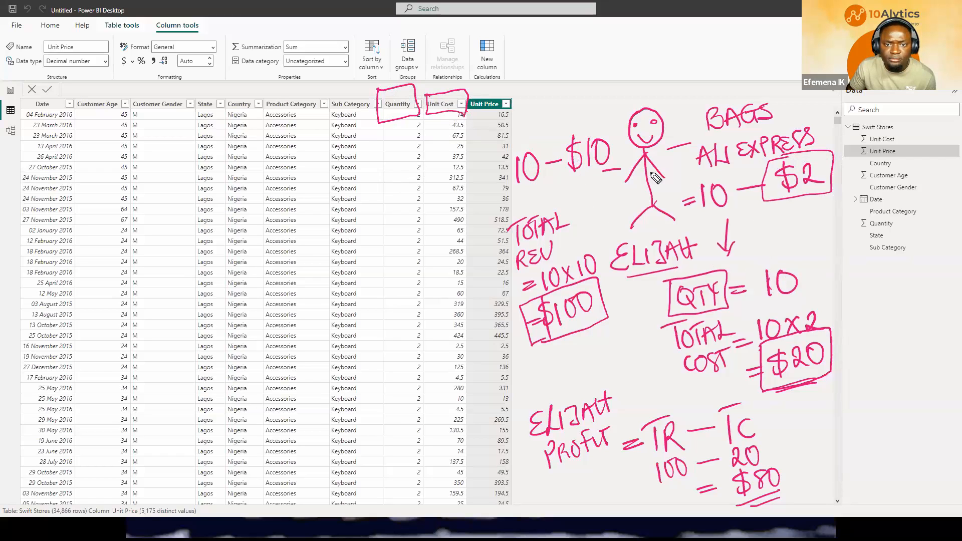
mouse_move(560, 130)
left_mouse_down()
mouse_move(561, 156)
mouse_move(598, 175)
mouse_move(621, 168)
mouse_move(594, 123)
mouse_move(558, 127)
left_mouse_up()
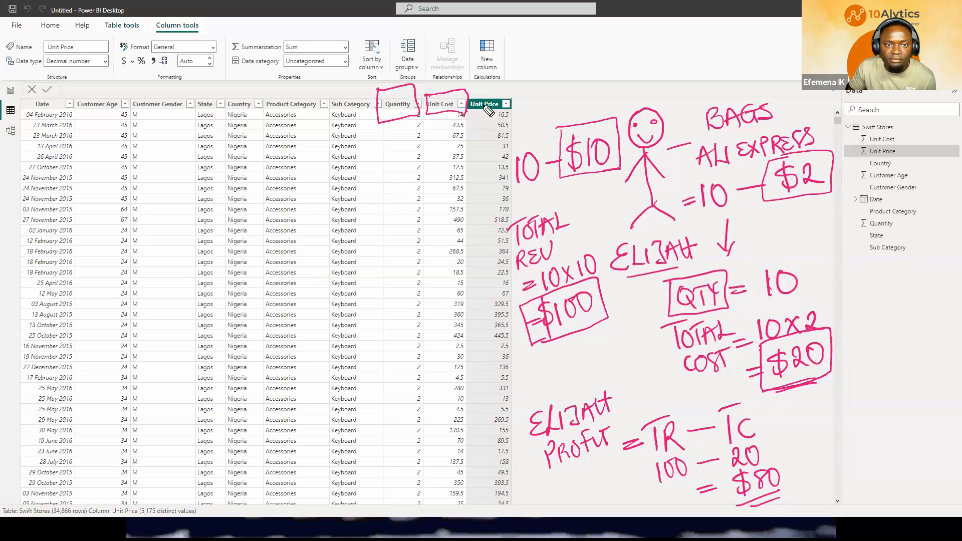
mouse_move(475, 96)
left_mouse_down()
mouse_move(471, 111)
mouse_move(516, 107)
mouse_move(474, 93)
left_mouse_up()
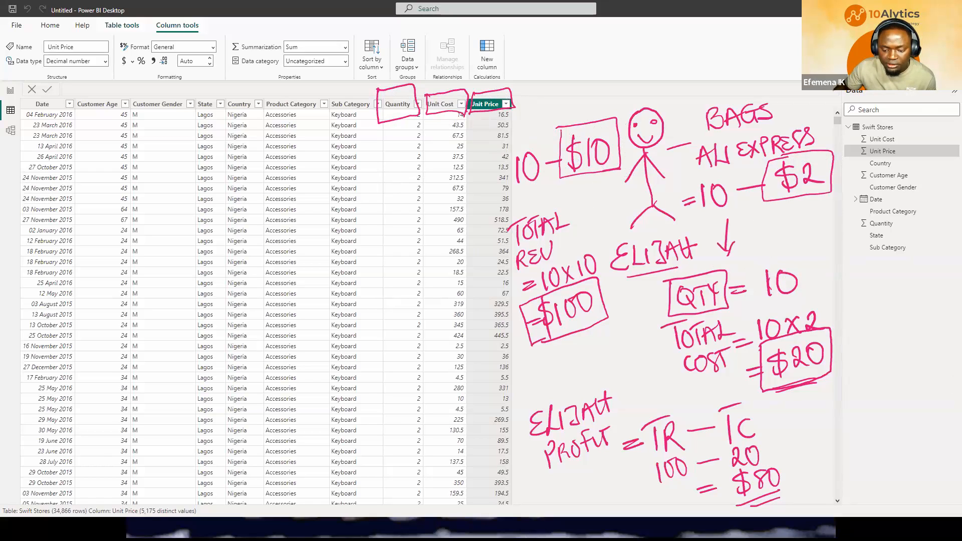
left_click_drag(379, 100, 574, 111)
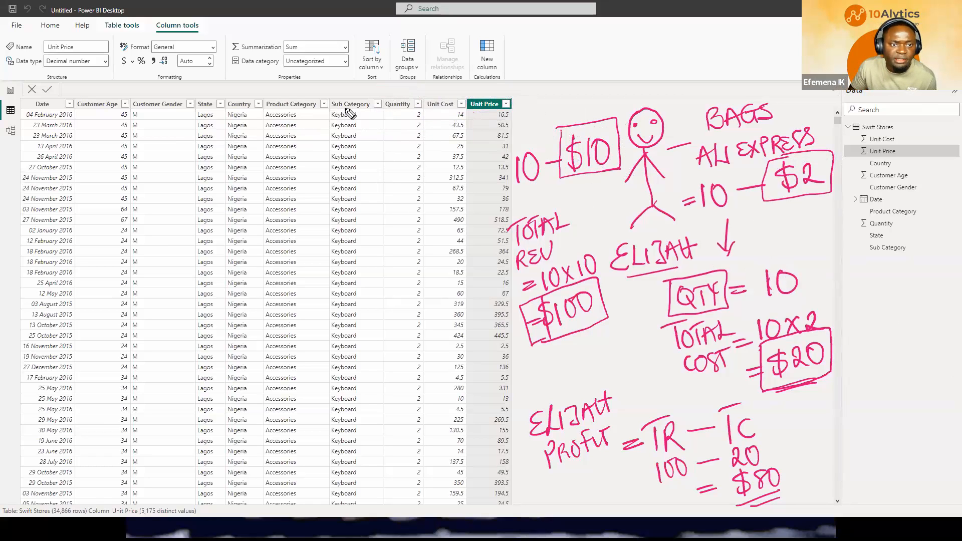
Step: Draw an arrow to the first row's quantity and write 2, 14 and 16.5 followed by an arrow above the Quantity, Unit Cost and Unit Price headers
left_click_drag(319, 115, 392, 116)
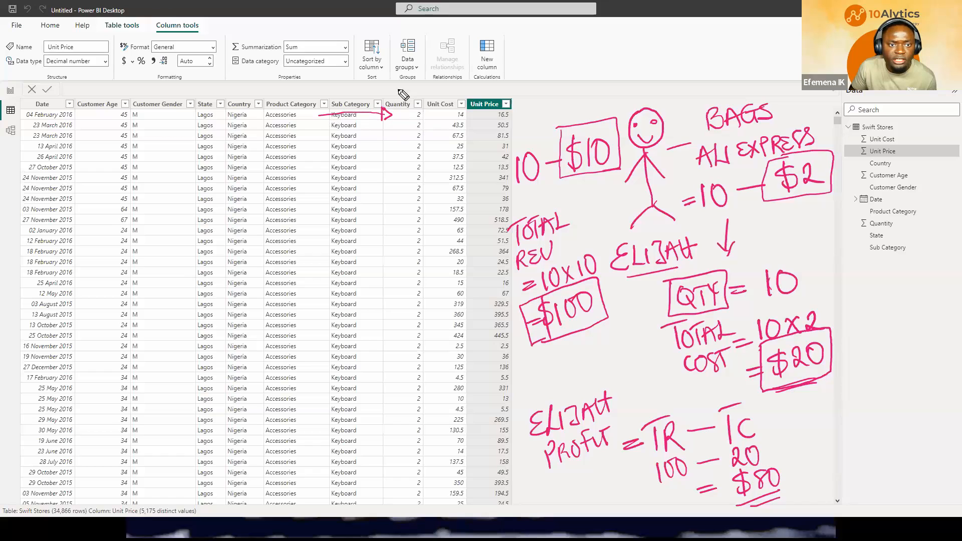
left_click_drag(398, 86, 410, 93)
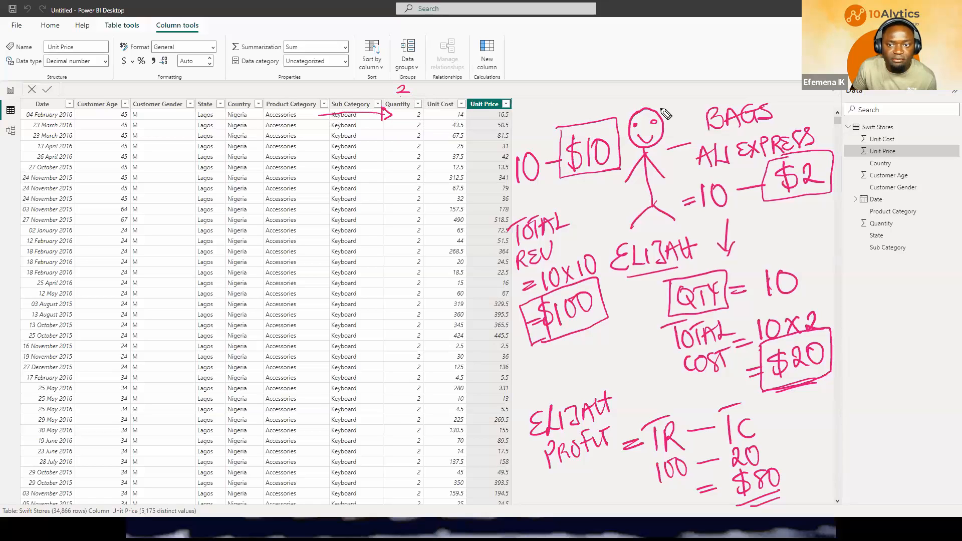
left_click_drag(440, 82, 439, 96)
left_click_drag(448, 83, 452, 98)
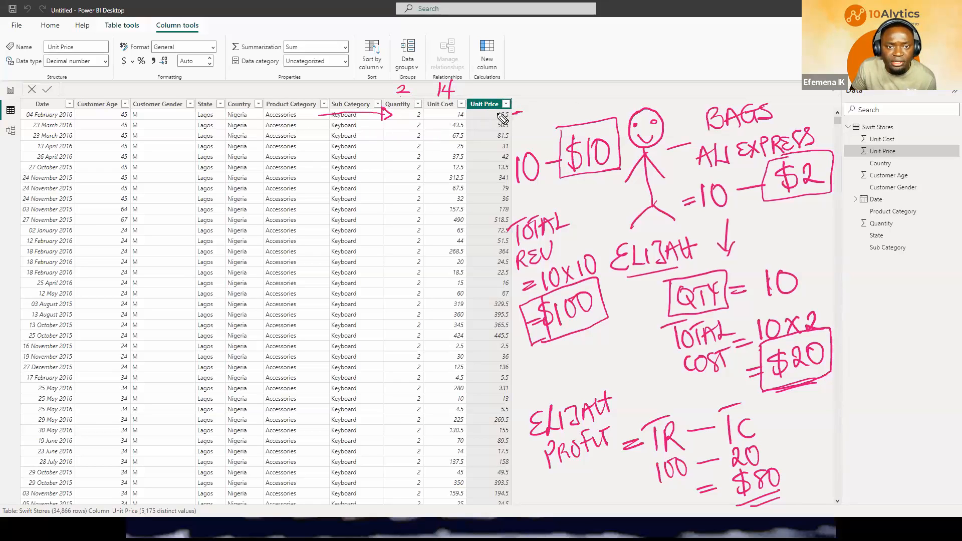
mouse_move(484, 90)
left_mouse_down()
mouse_move(552, 82)
mouse_move(556, 92)
mouse_move(567, 78)
left_mouse_up()
left_click(506, 88)
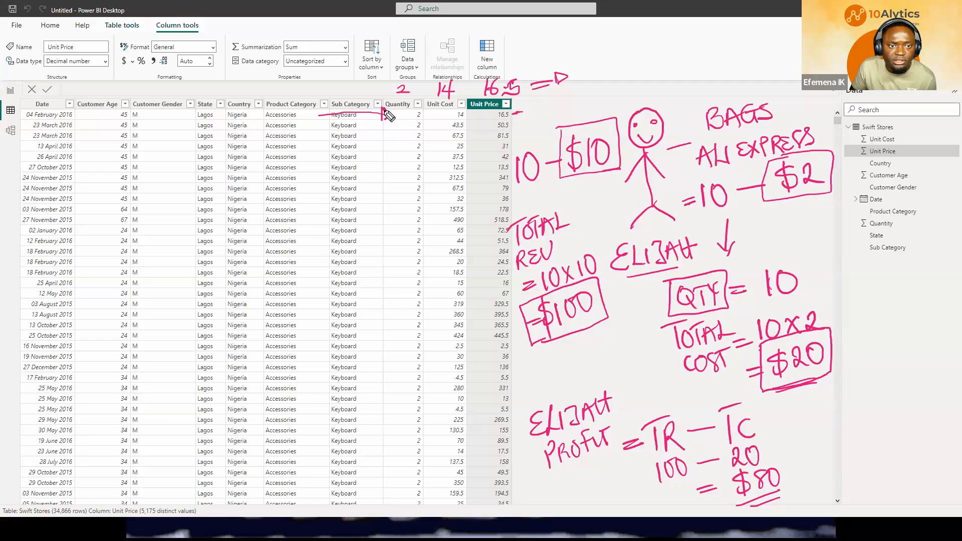
Step: Outline the first row's quantity, cost and price, write $2.5 double underlined after the 16.5 arrow, and clear all ink annotations
mouse_move(385, 121)
left_mouse_down()
mouse_move(517, 120)
mouse_move(505, 103)
mouse_move(380, 105)
left_mouse_up()
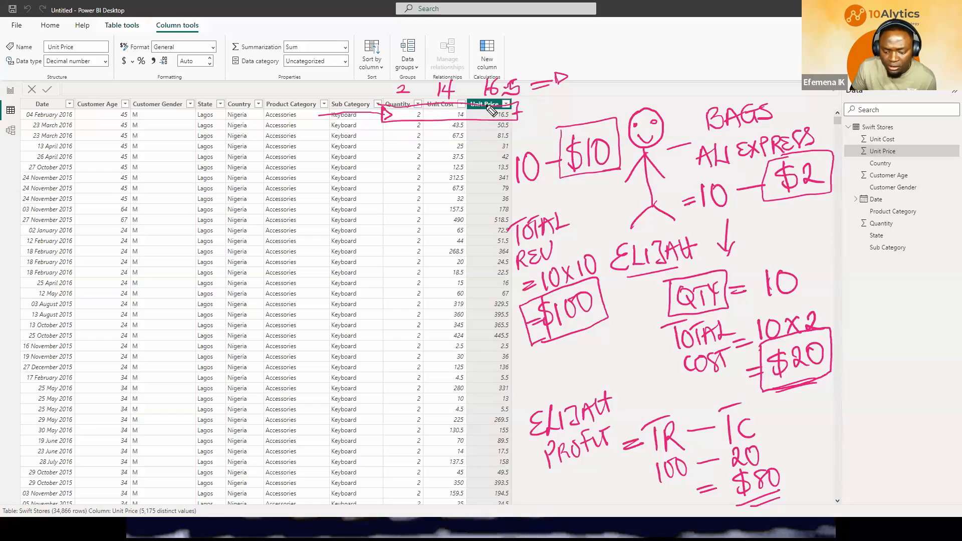
mouse_move(592, 76)
left_mouse_down()
mouse_move(582, 63)
mouse_move(603, 75)
mouse_move(624, 53)
mouse_move(623, 69)
mouse_move(596, 86)
mouse_move(601, 93)
left_mouse_up()
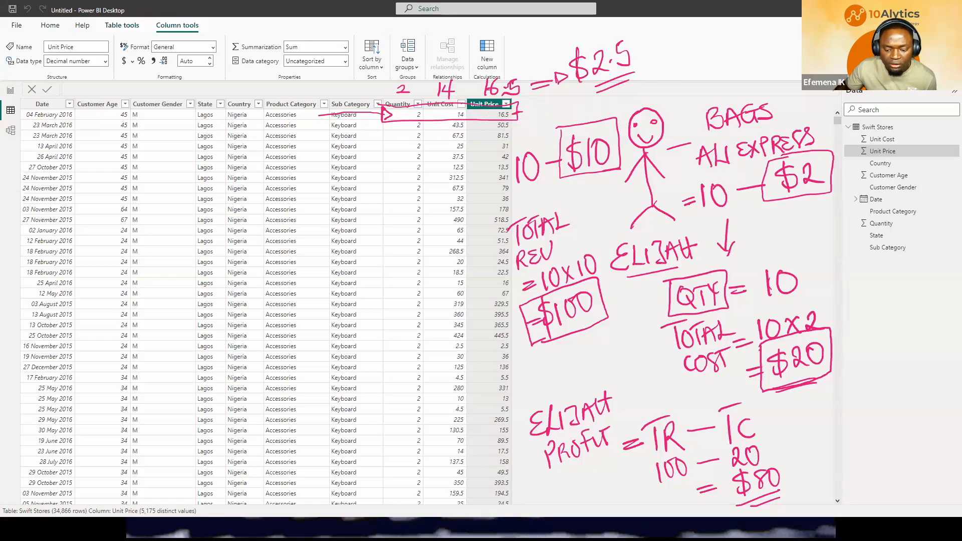
left_click(826, 371)
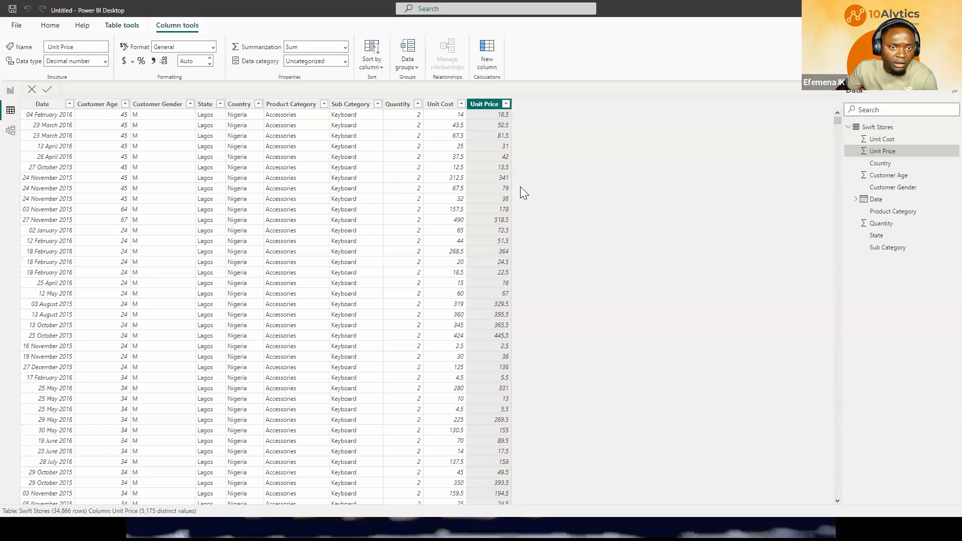
Step: Add a new calculated column to the Swift Stores table and name it Cost
left_click(8, 93)
left_click(11, 112)
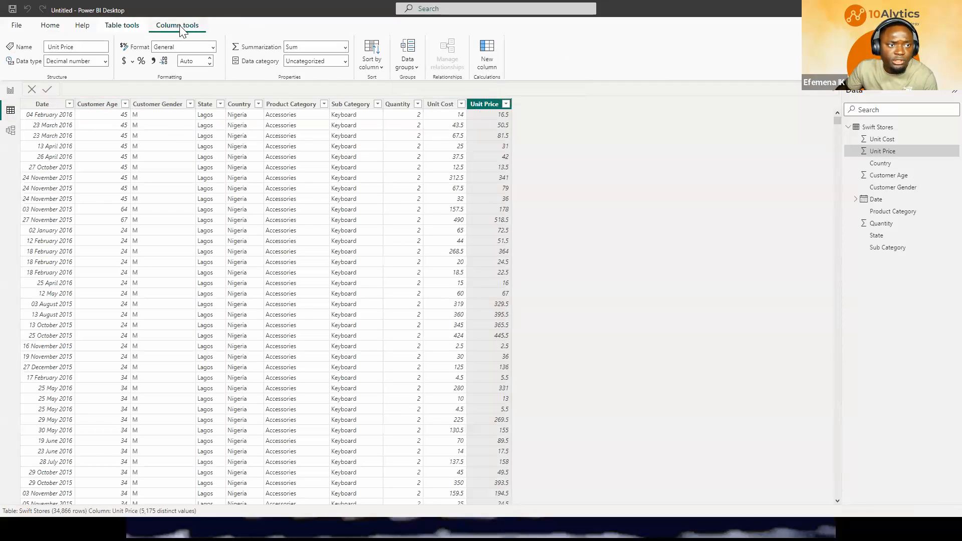
left_click(486, 52)
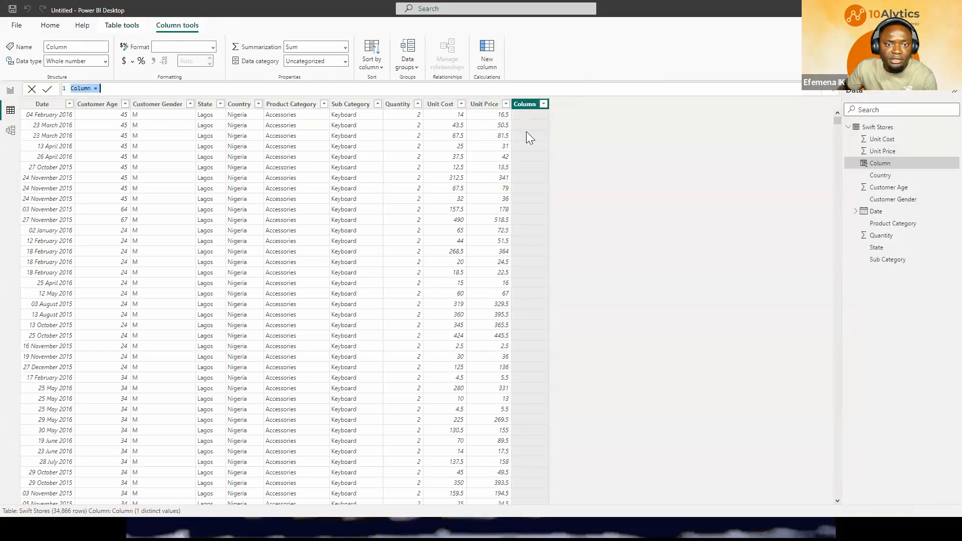
scroll(139, 89, "up", 4, "ctrl")
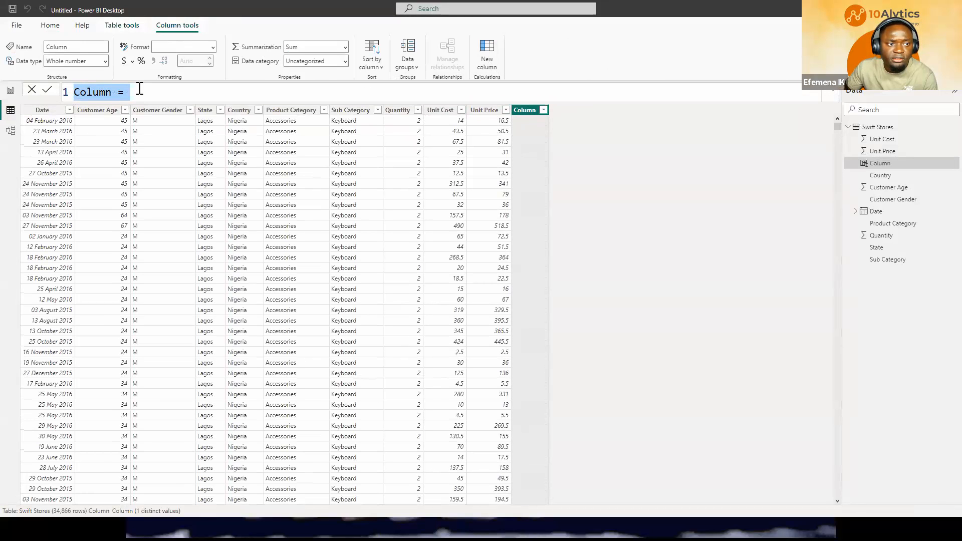
scroll(140, 88, "up", 1, "ctrl")
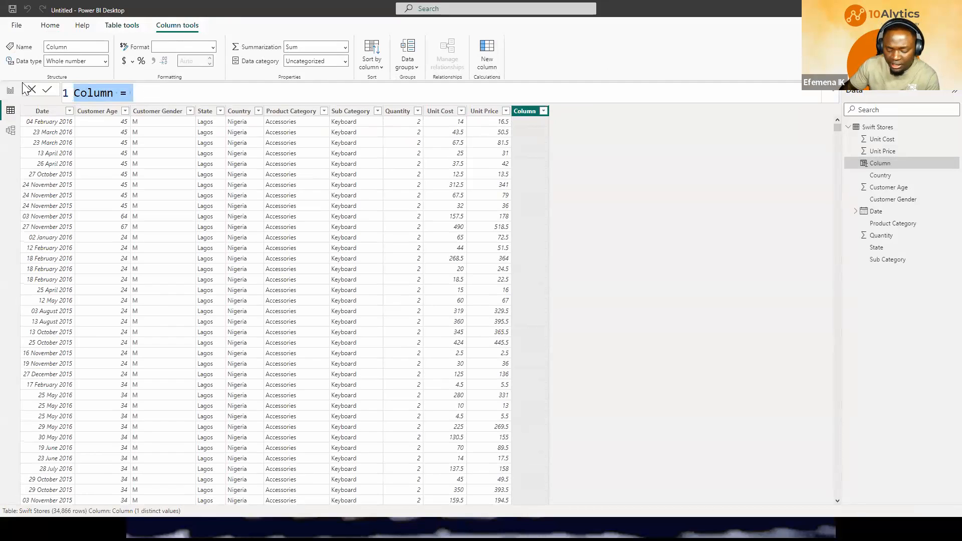
type("Cost")
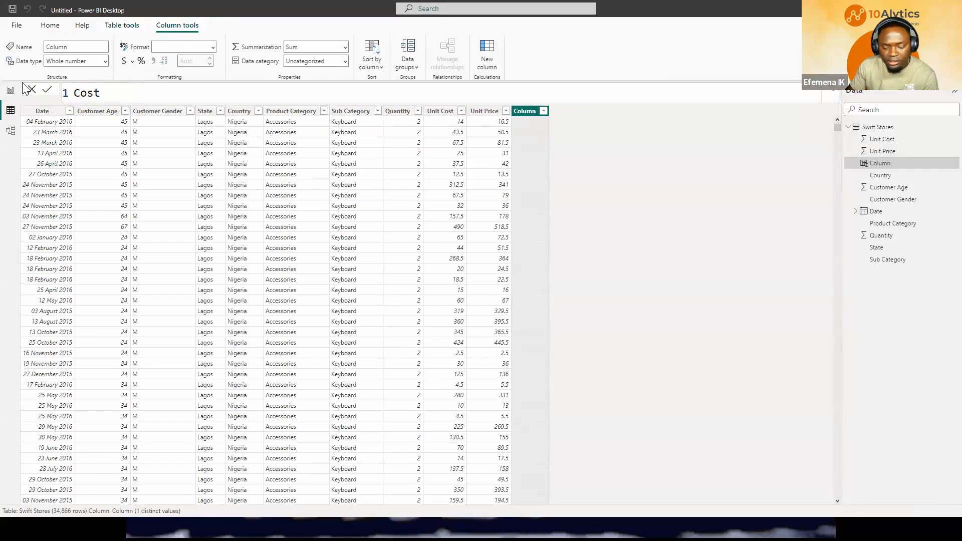
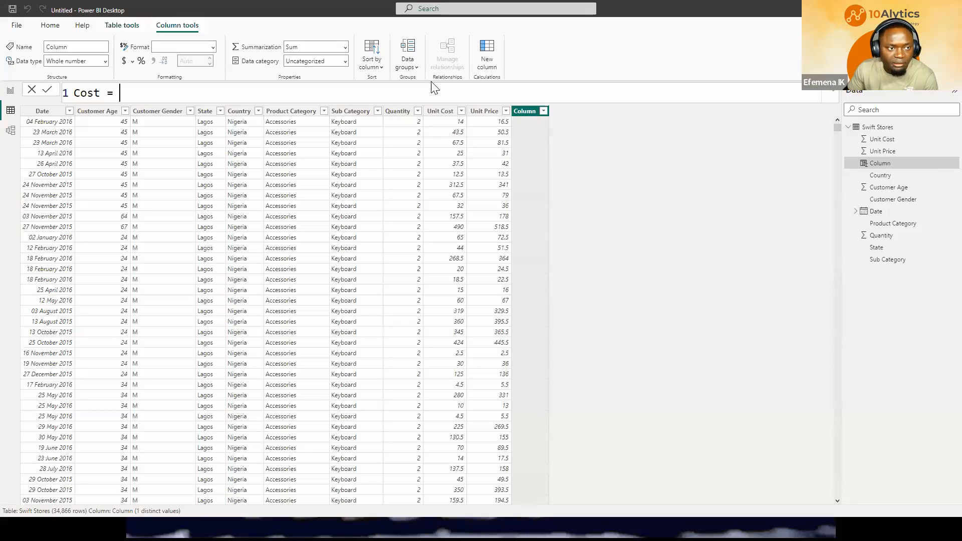
Step: Define the Cost column as 'Swift Stores'[Quantity]*'Swift Stores'[ Unit Cost]
type("quan")
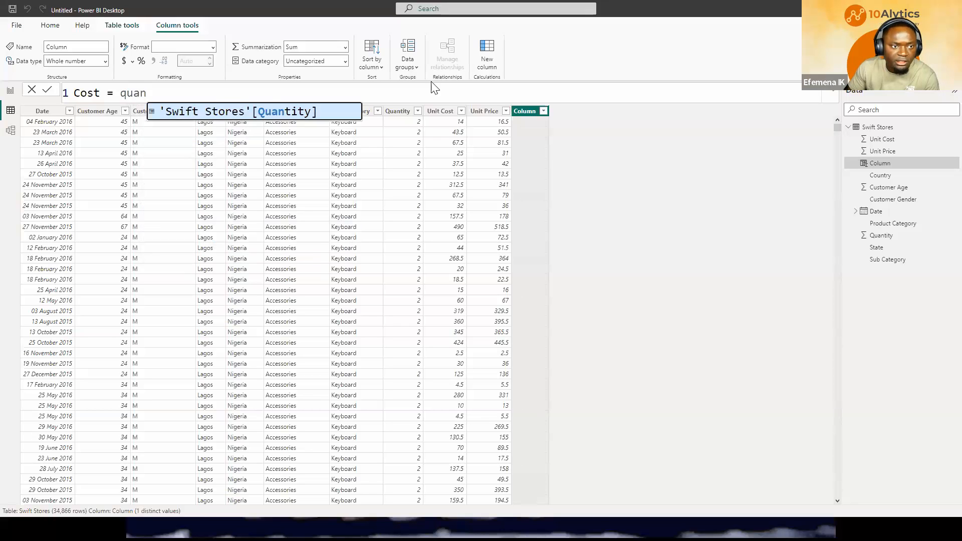
key("Tab")
type("*")
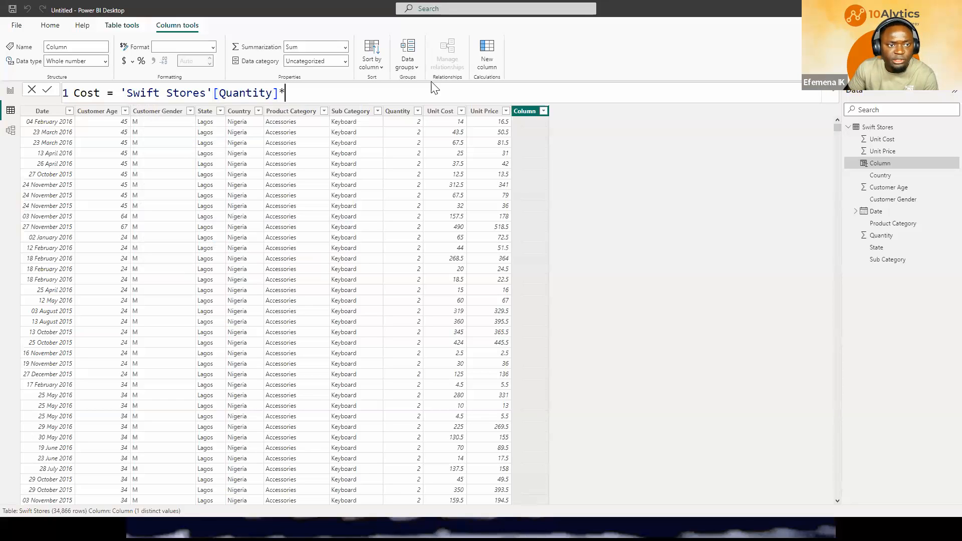
type("unit")
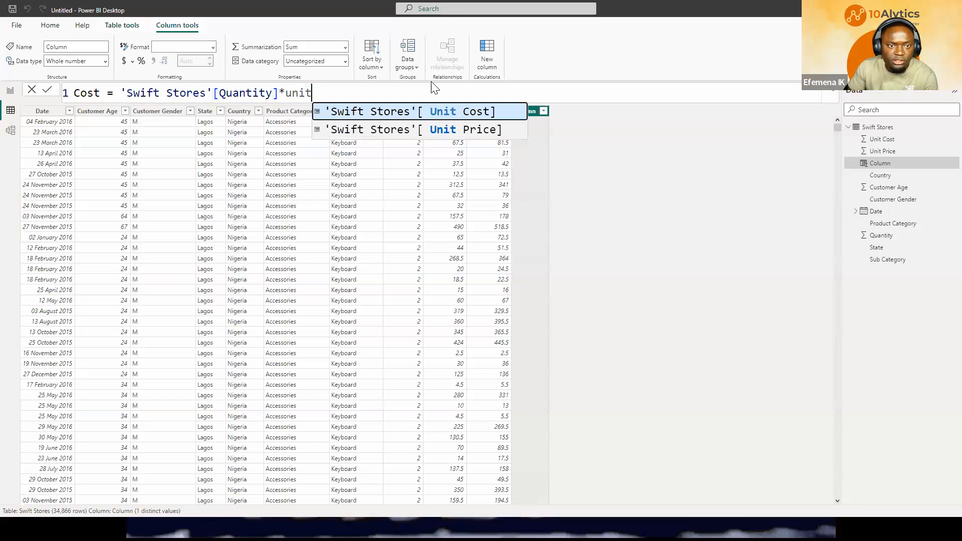
left_click(478, 115)
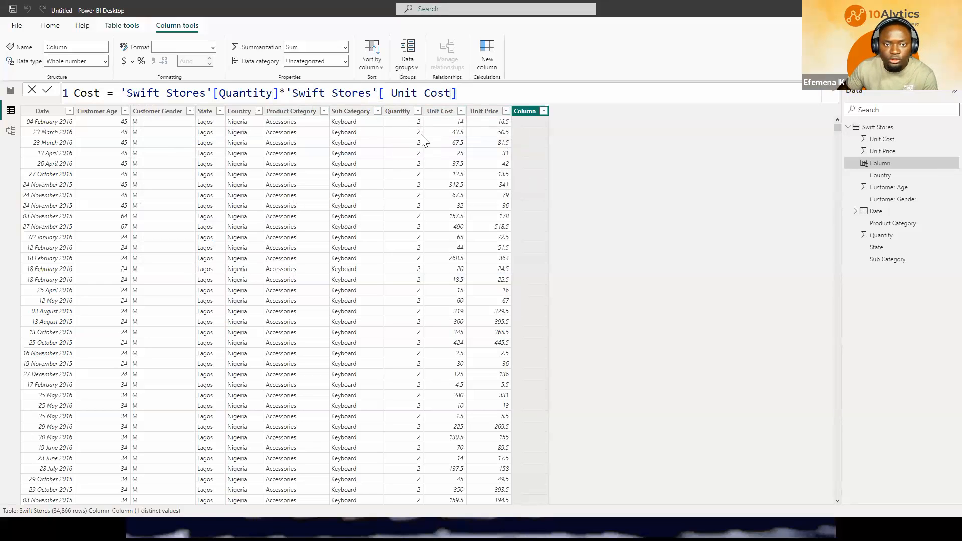
key("Return")
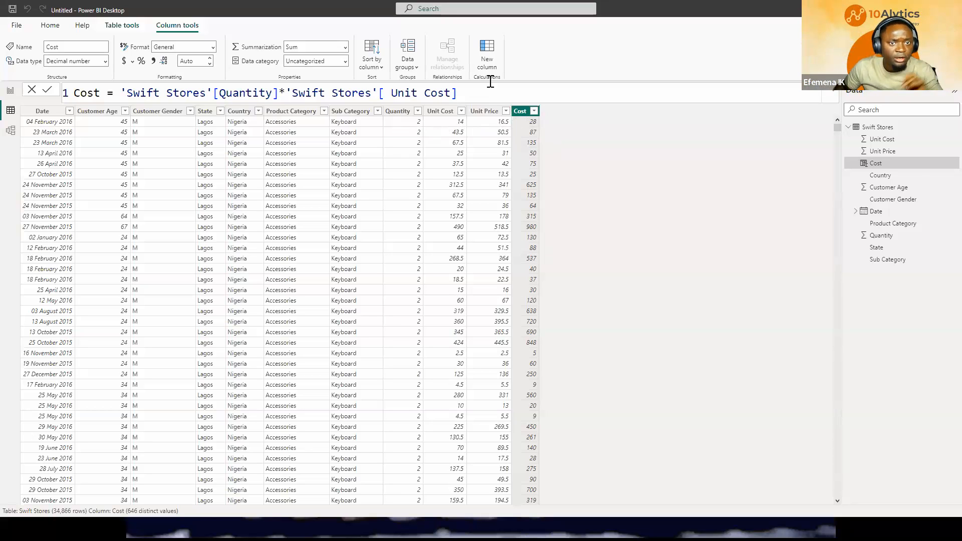
Step: Add a calculated column with the formula Revenue = 'Swift Stores'[ Unit Price]*'Swift Stores'[Quantity]
left_click(487, 52)
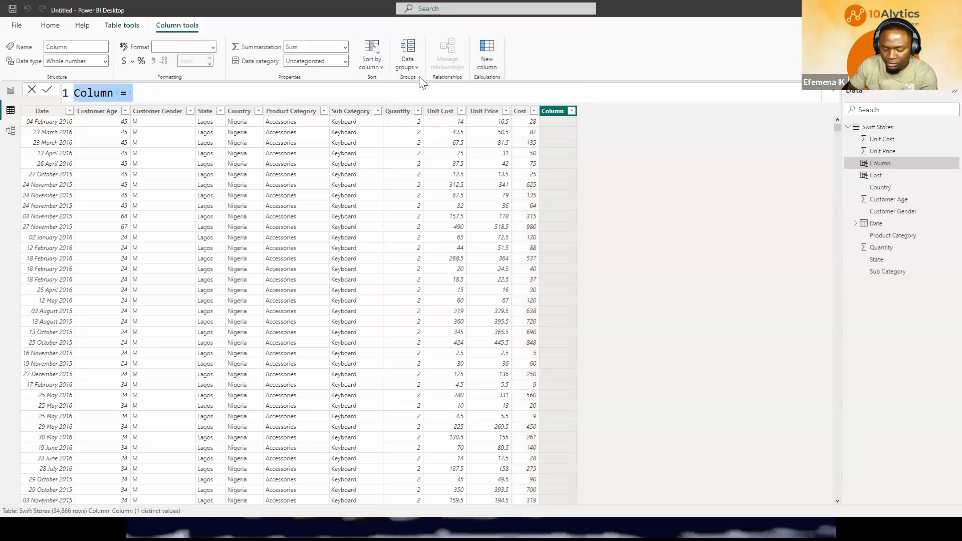
type("Revenue =")
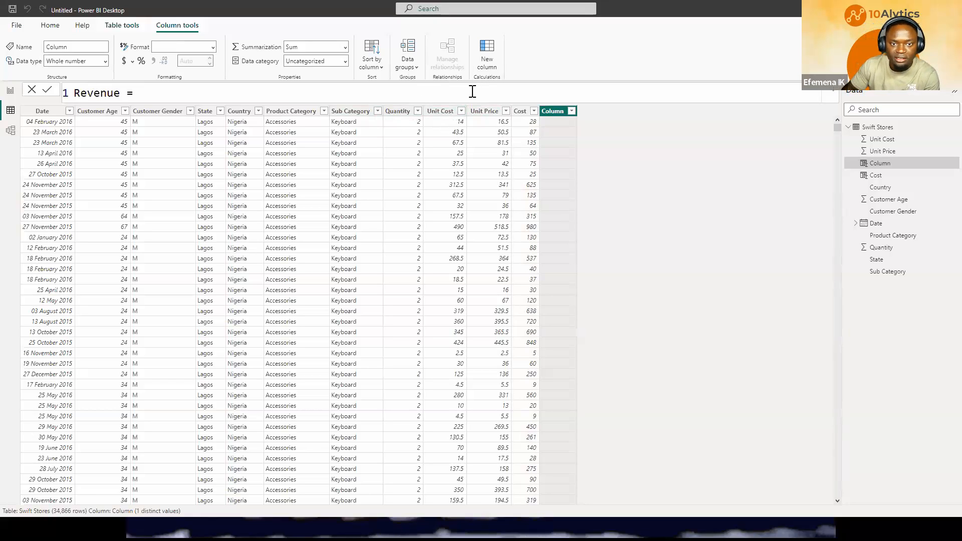
type("un")
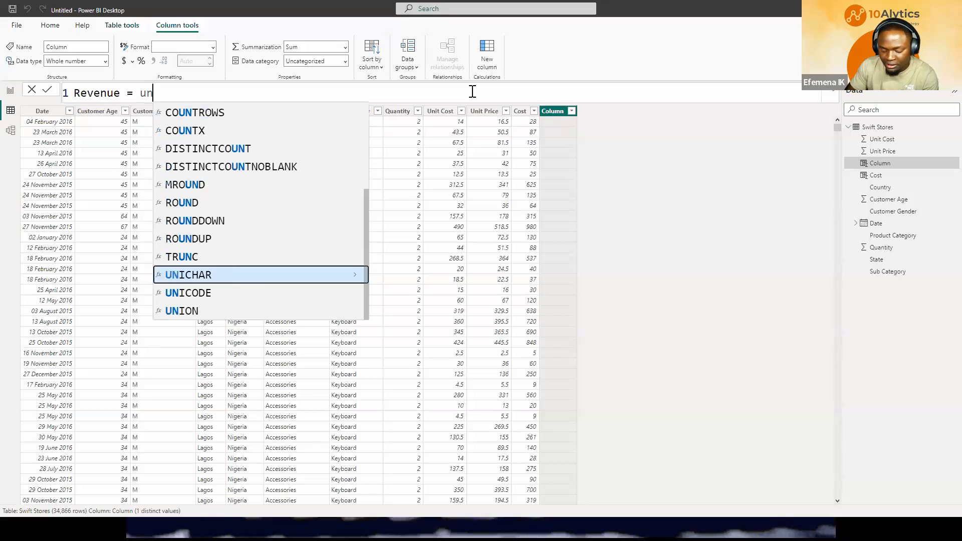
type("it")
key("Down")
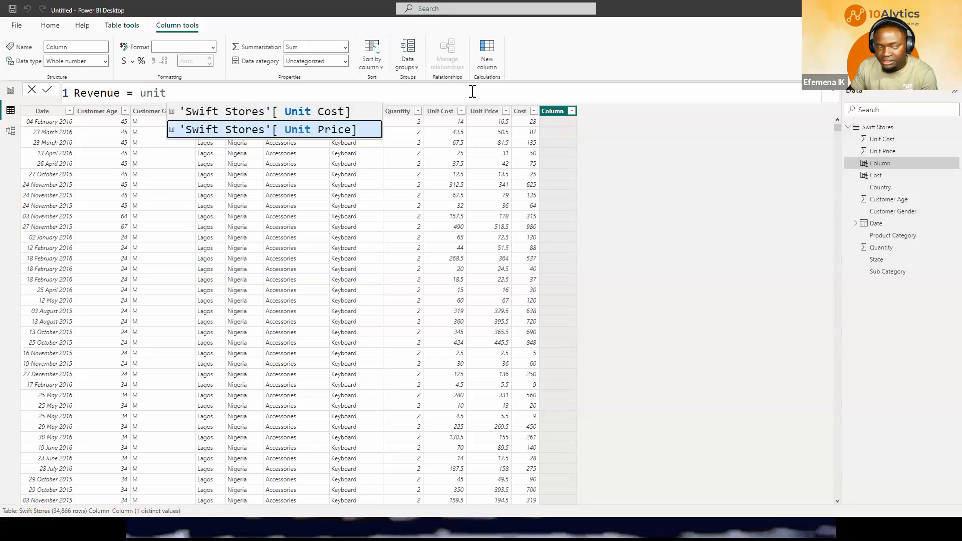
key("Tab")
type("*")
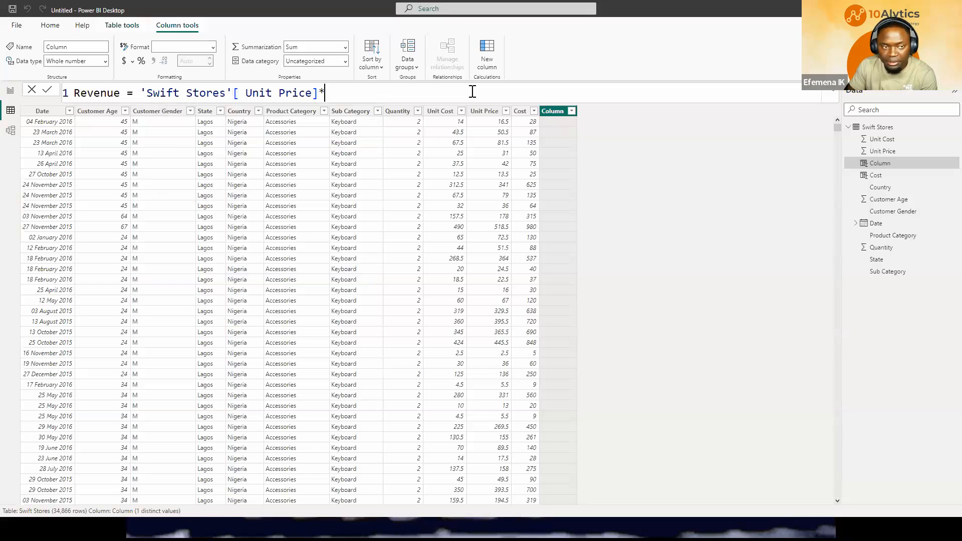
type("quan")
key("Tab")
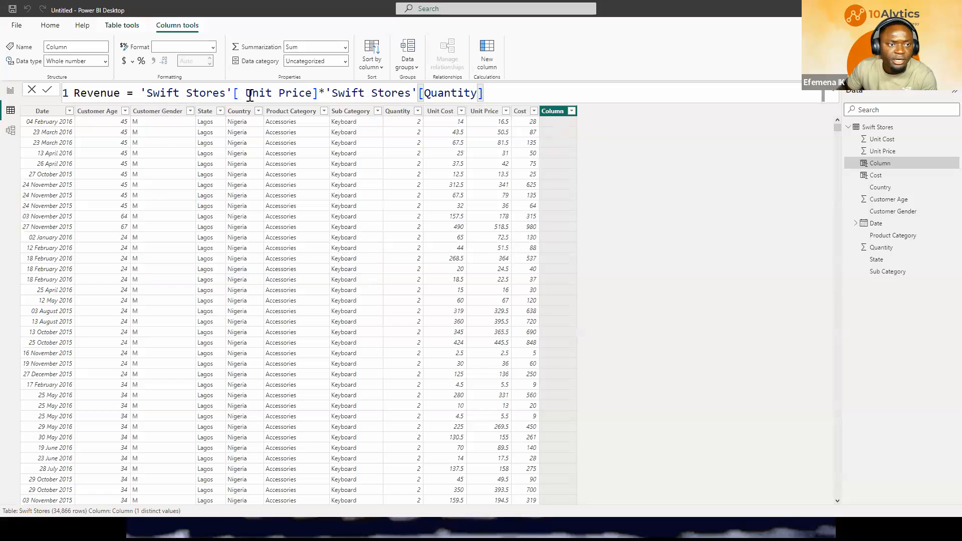
key("Return")
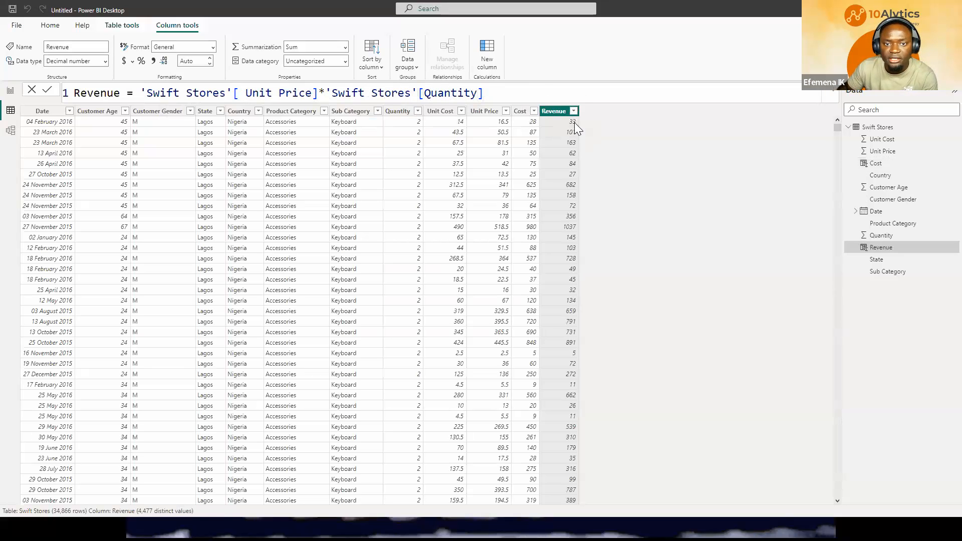
Step: Check the first row's Cost and Revenue values against its quantity
left_click(533, 124)
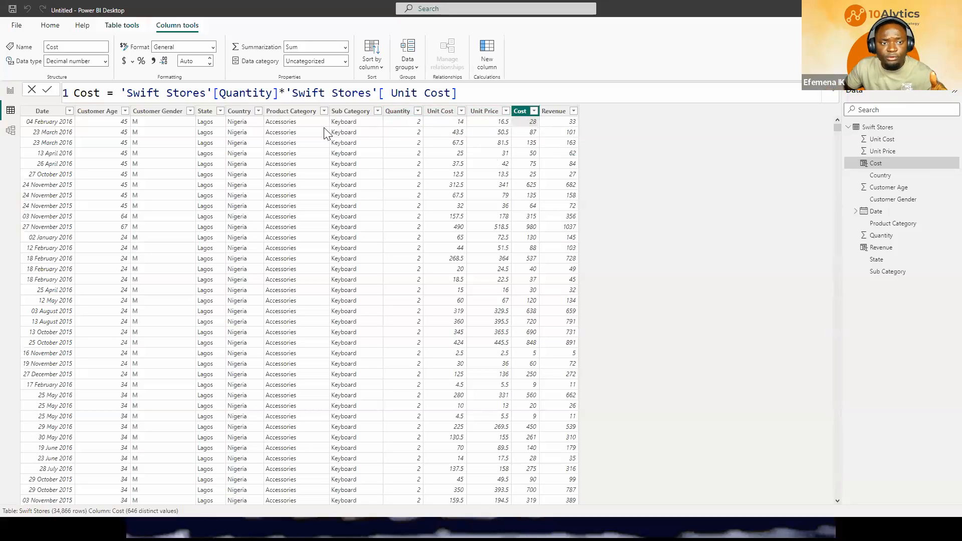
left_click(418, 122)
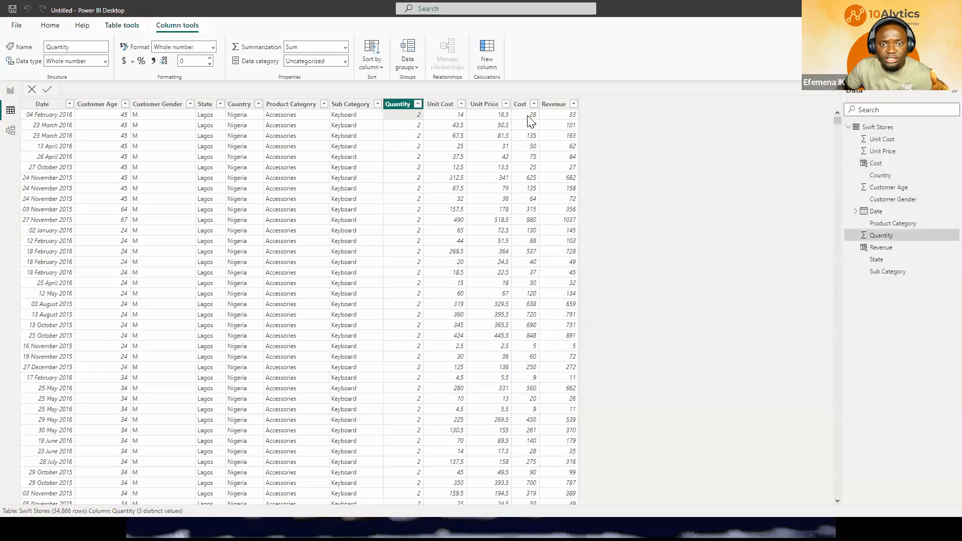
left_click(527, 116)
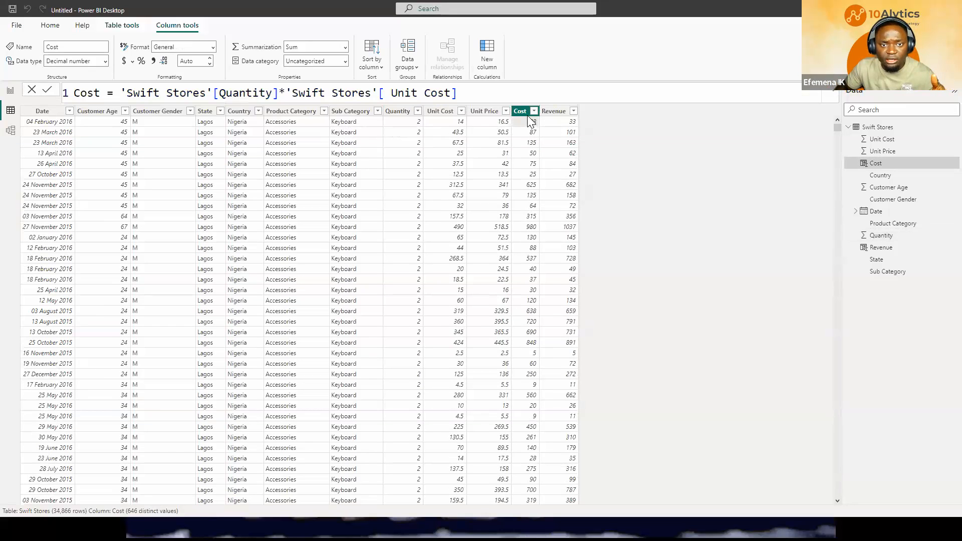
left_click(557, 131)
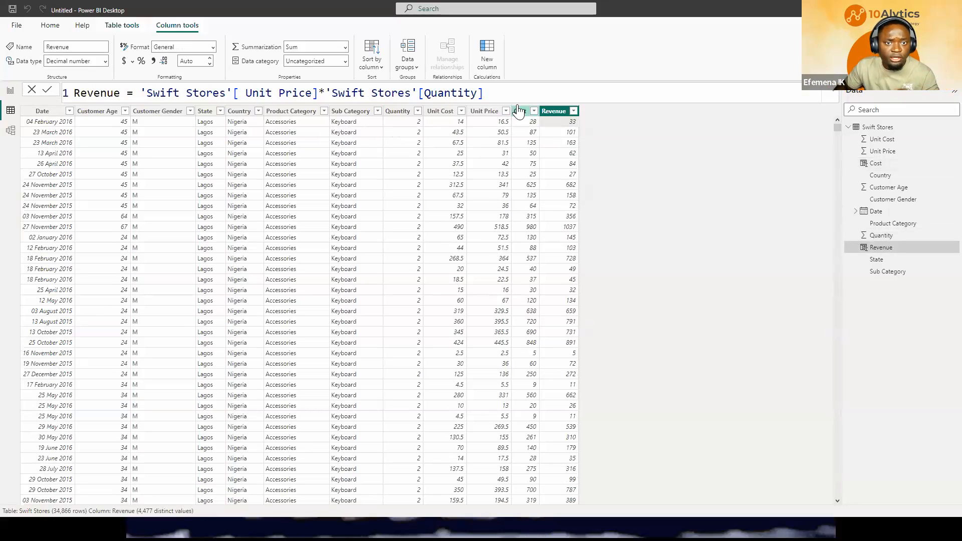
Step: Add a calculated column with the formula Profit/Loss = 'Swift Stores'[Revenue] - 'Swift Stores'[Cost]
left_click(493, 51)
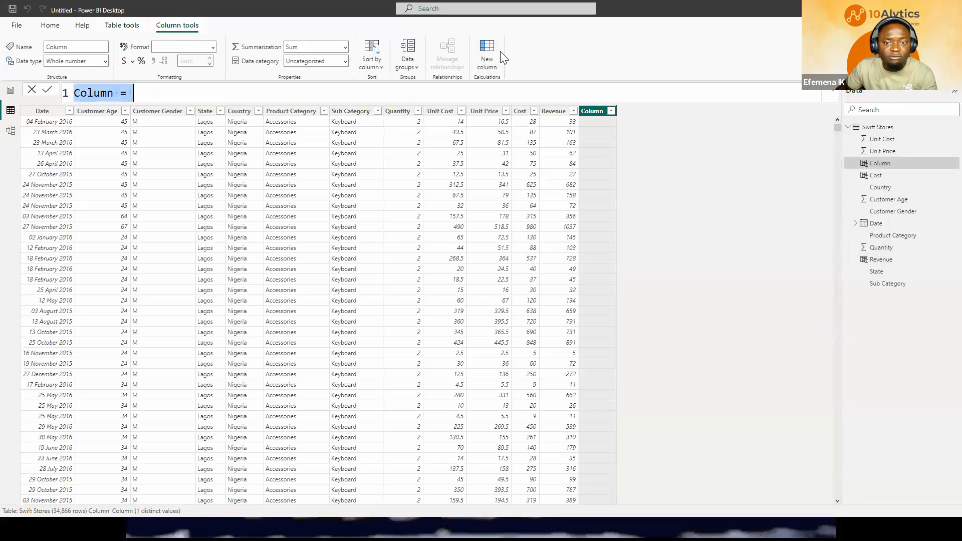
type("Prof")
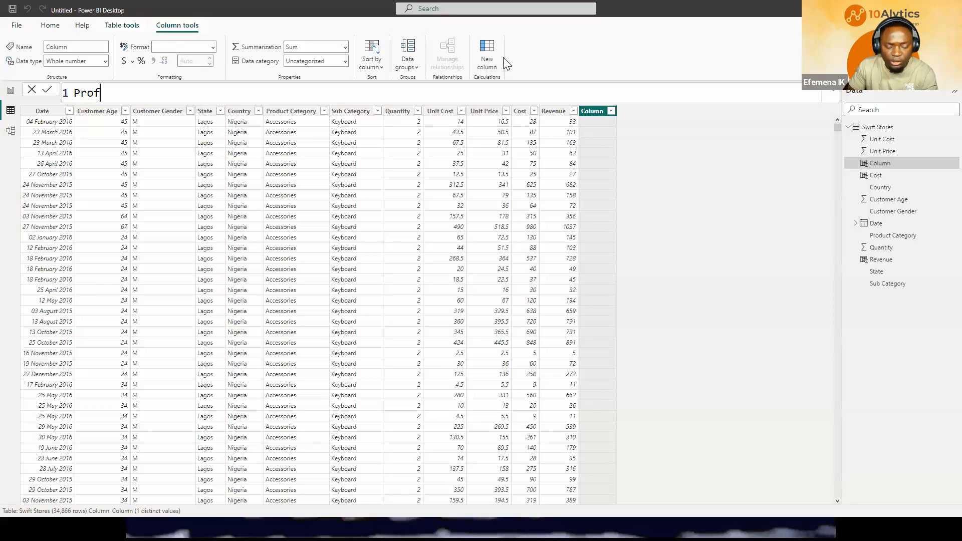
type("it/Loss =")
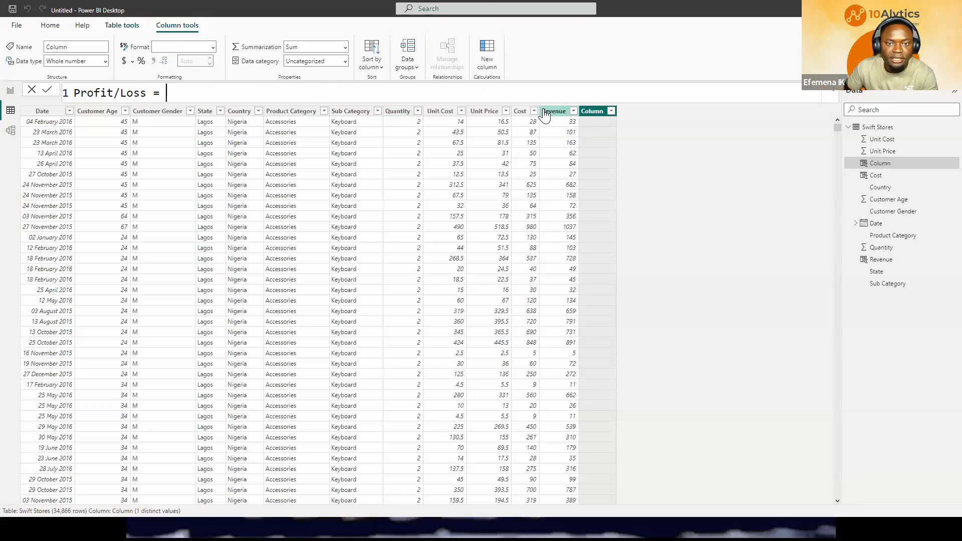
type("reve")
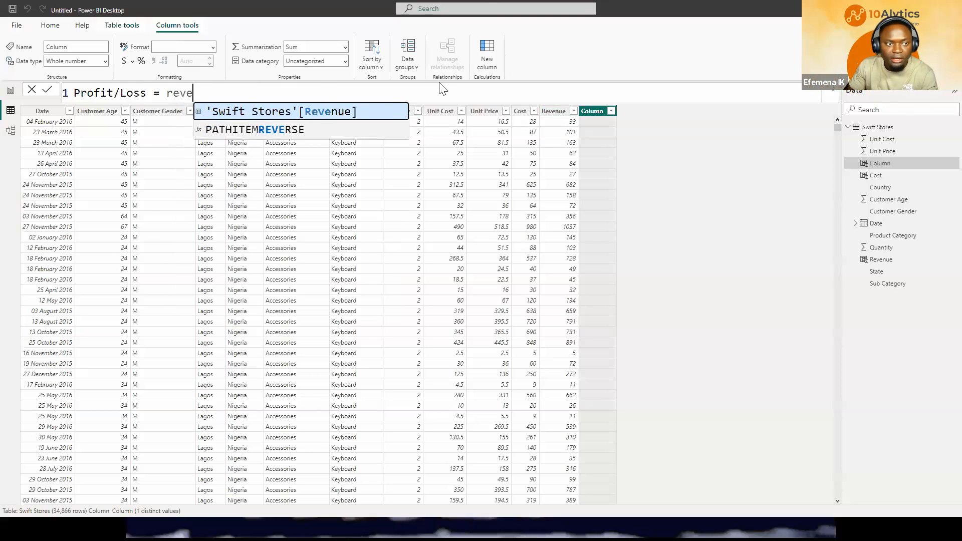
key("Tab")
type("-")
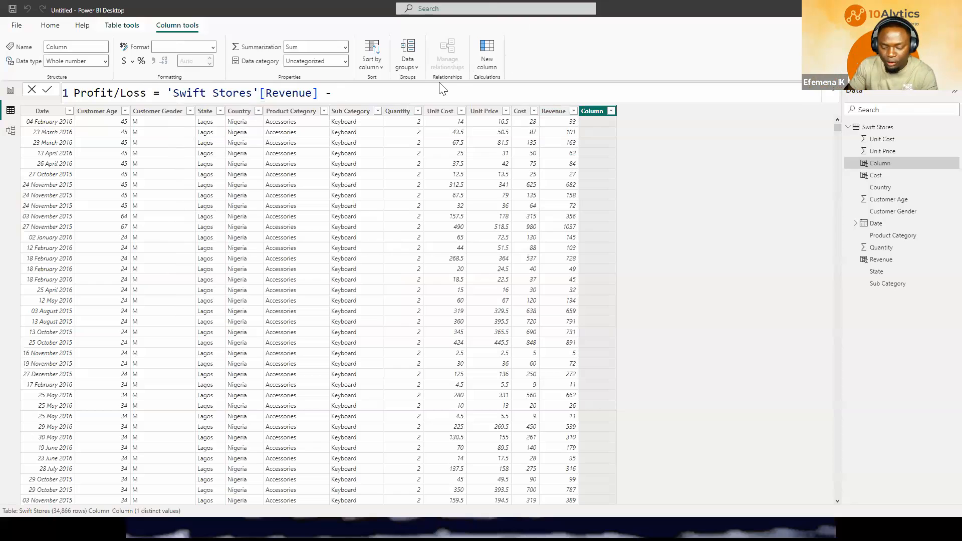
type(" cost")
key("Tab")
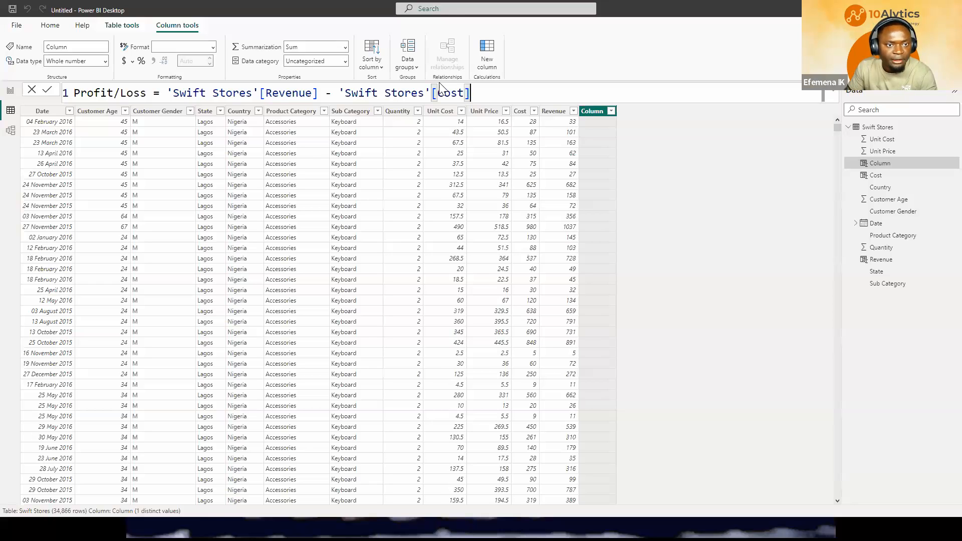
key("Return")
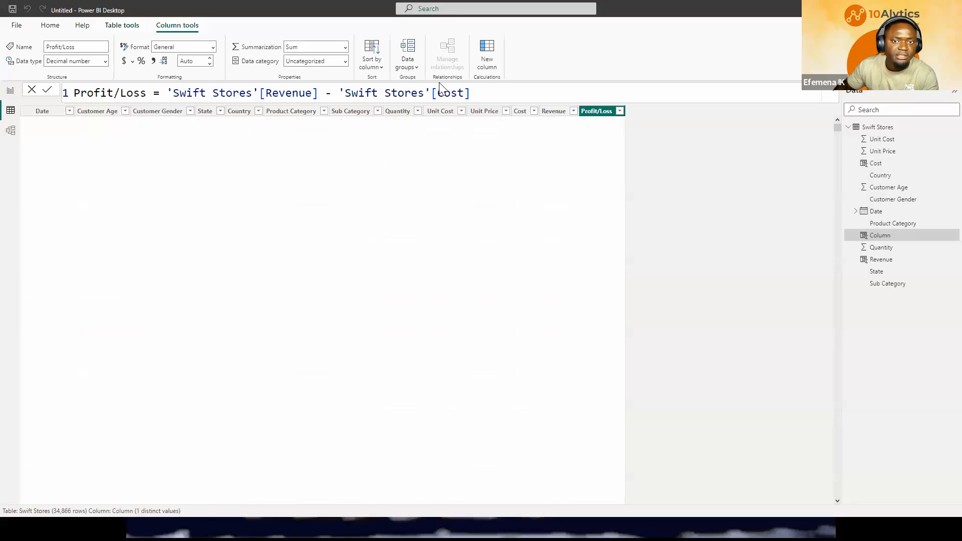
Step: Examine the first record column by column, from Date through Cost and Revenue to its Profit/Loss value
left_click(613, 131)
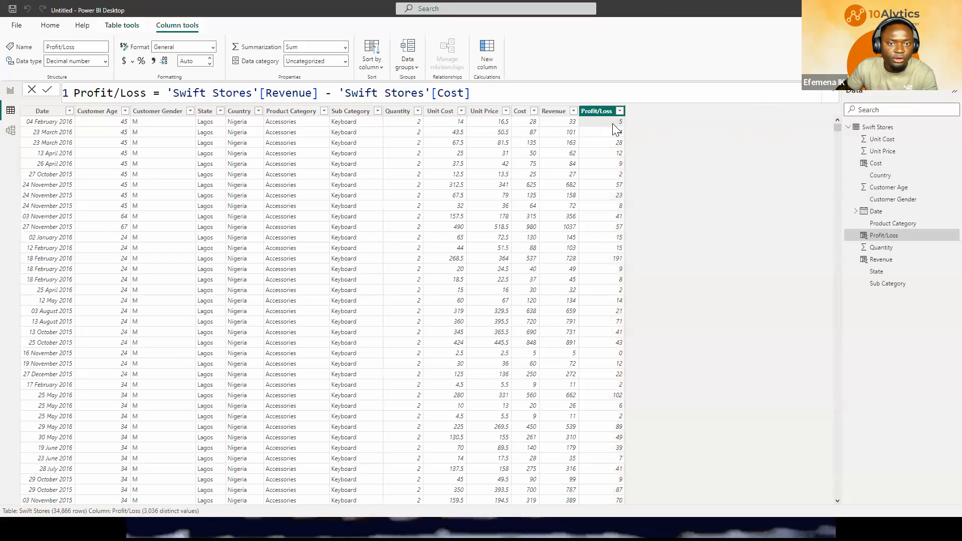
left_click(29, 119)
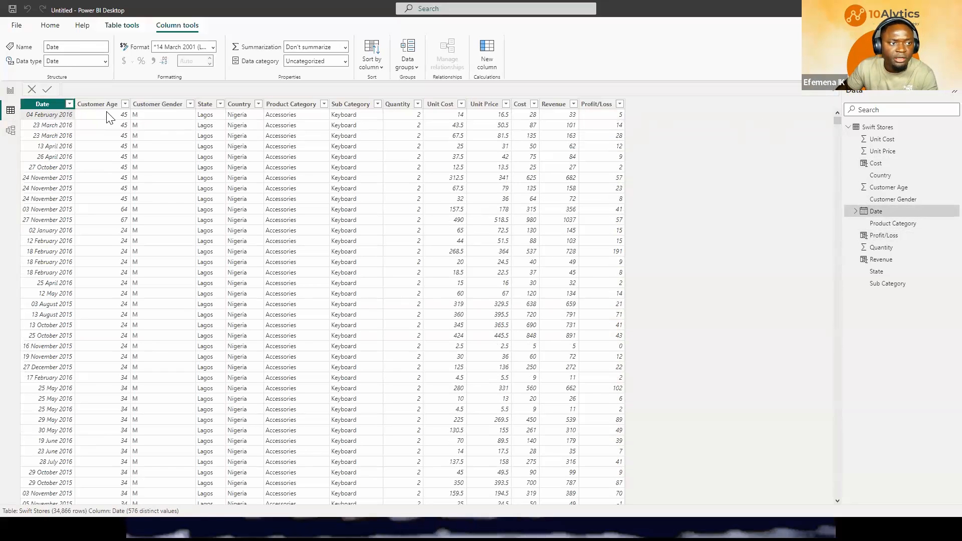
left_click(123, 122)
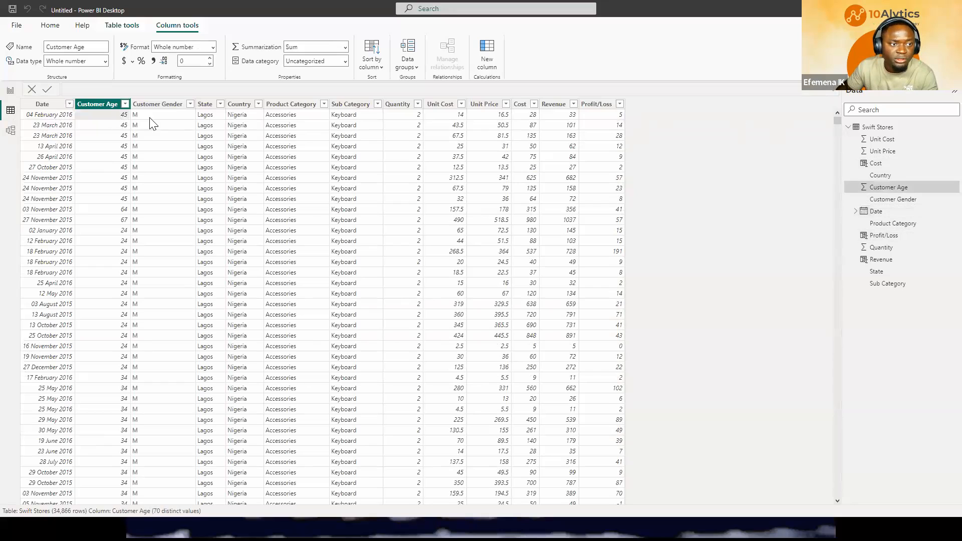
left_click(157, 124)
left_click(210, 123)
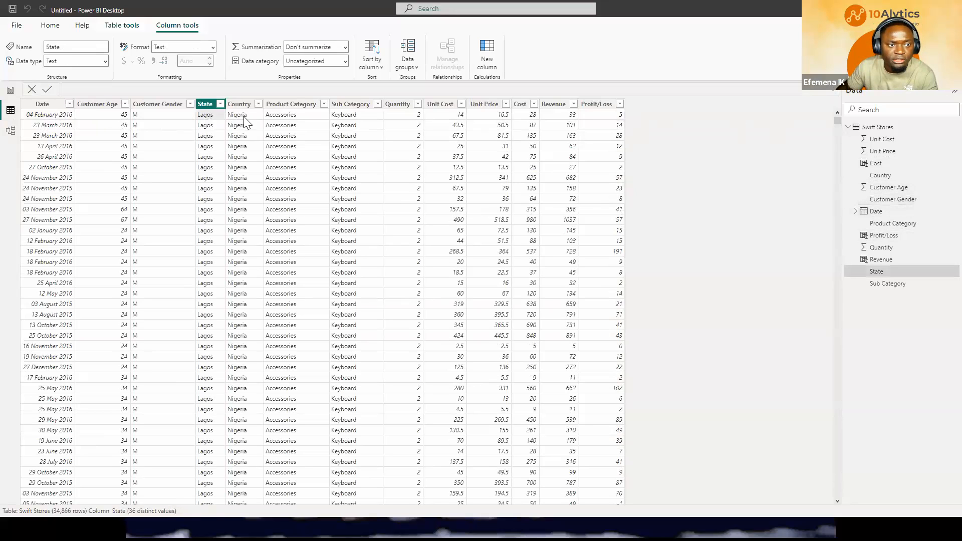
left_click(251, 122)
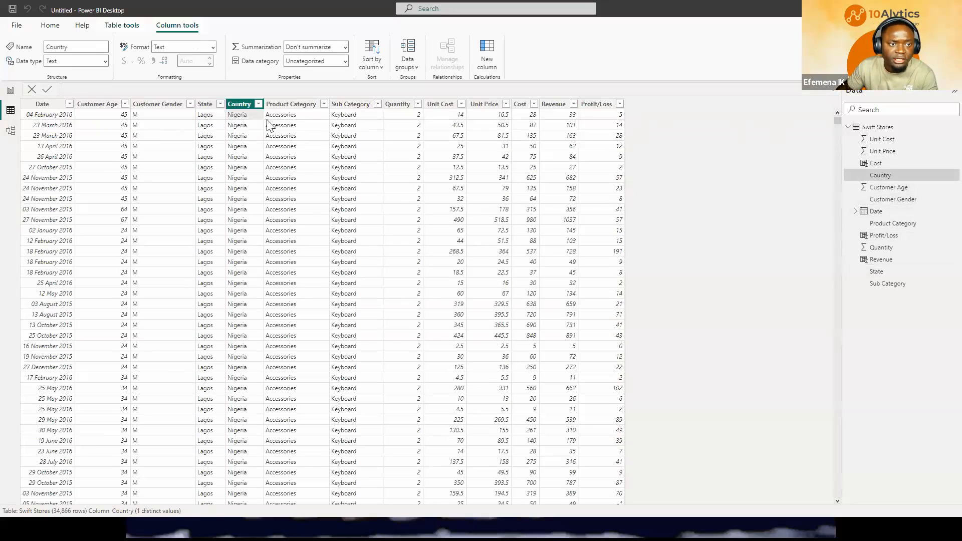
left_click(363, 121)
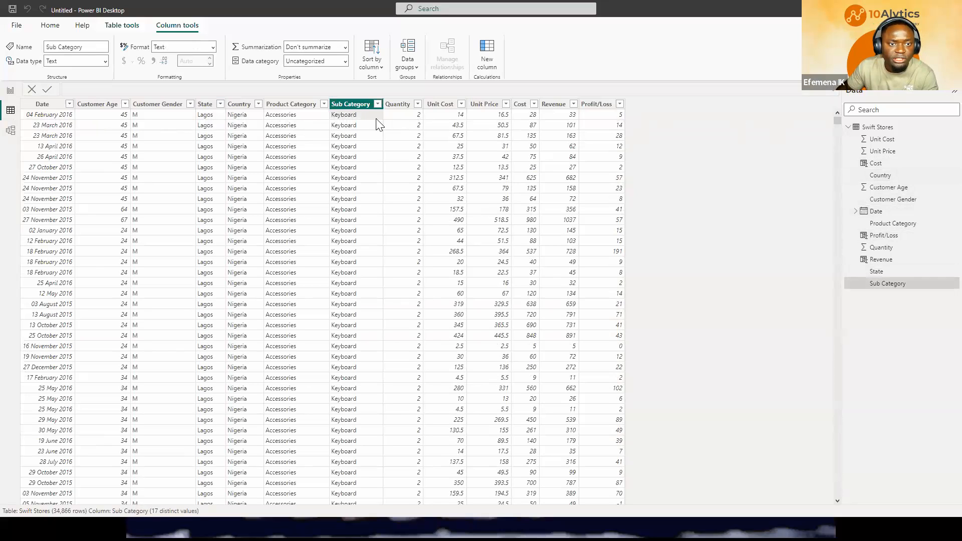
left_click(396, 123)
left_click(364, 125)
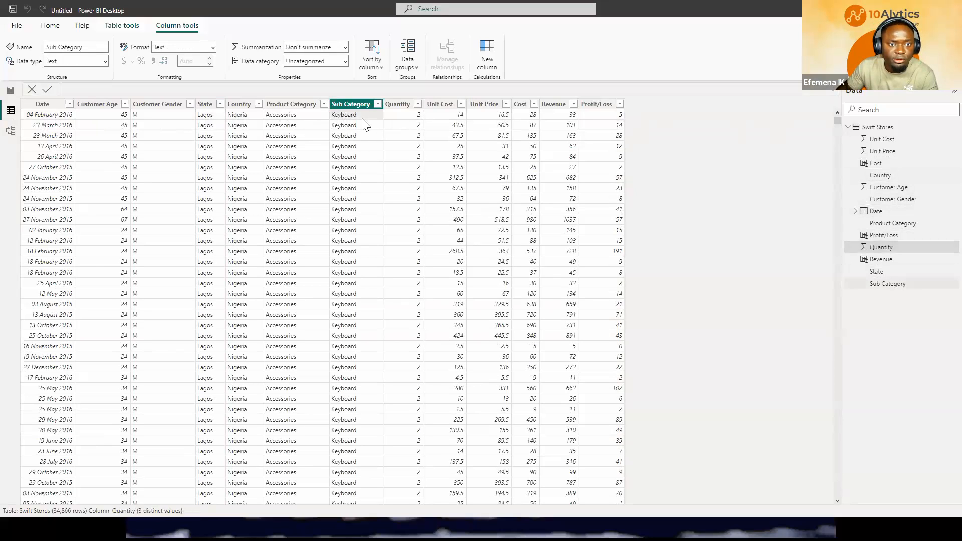
left_click(456, 121)
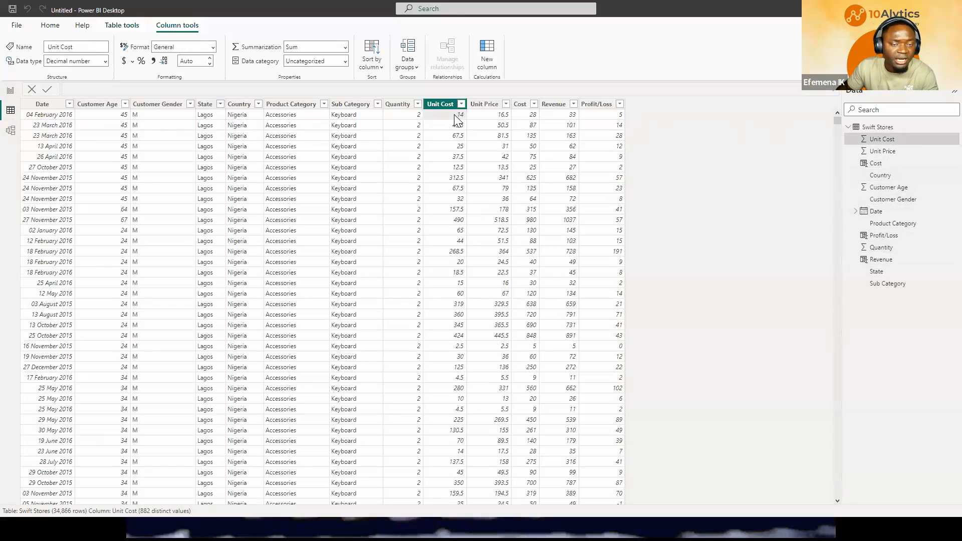
left_click(530, 121)
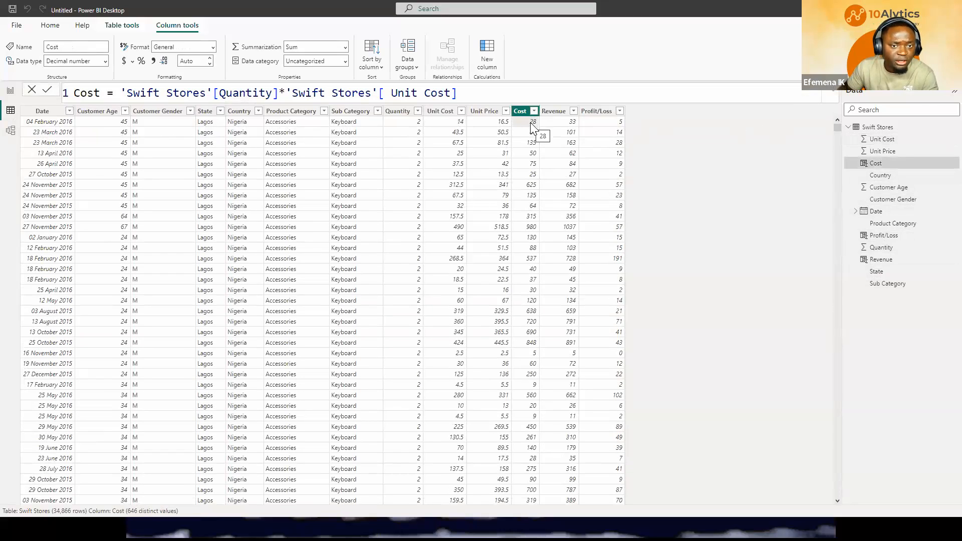
left_click(571, 124)
left_click(597, 124)
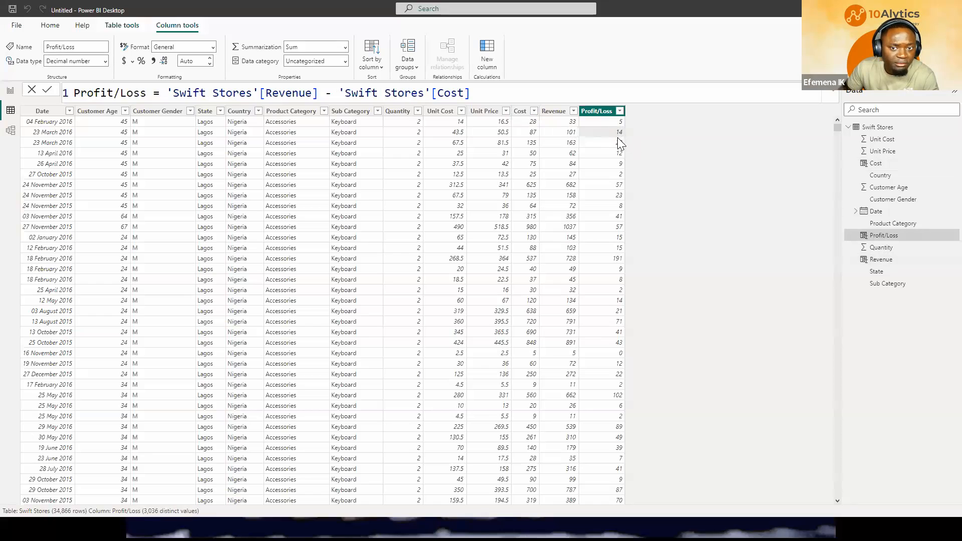
Step: Filter the Profit/Loss column to only -937 to inspect that loss record, and clear the filter
left_click(620, 111)
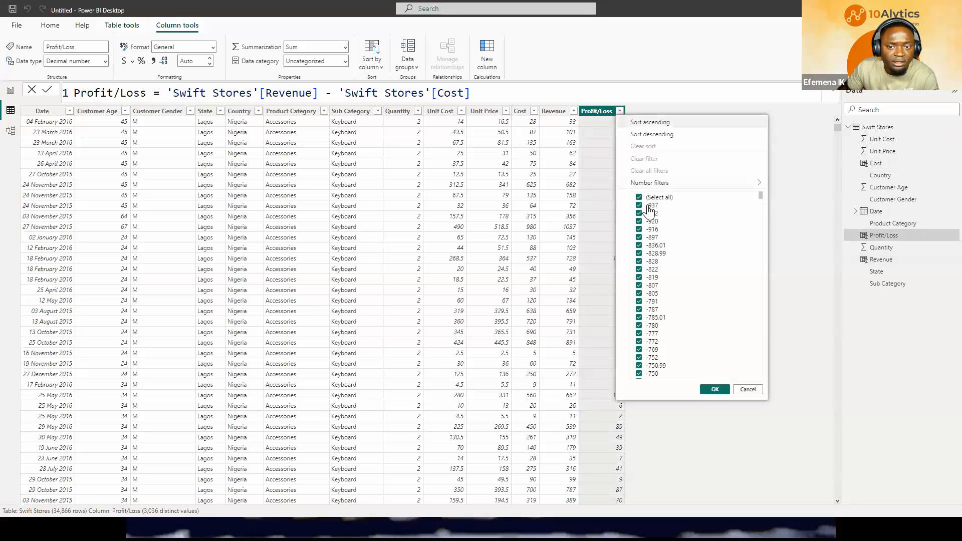
left_click(620, 111)
left_click(640, 198)
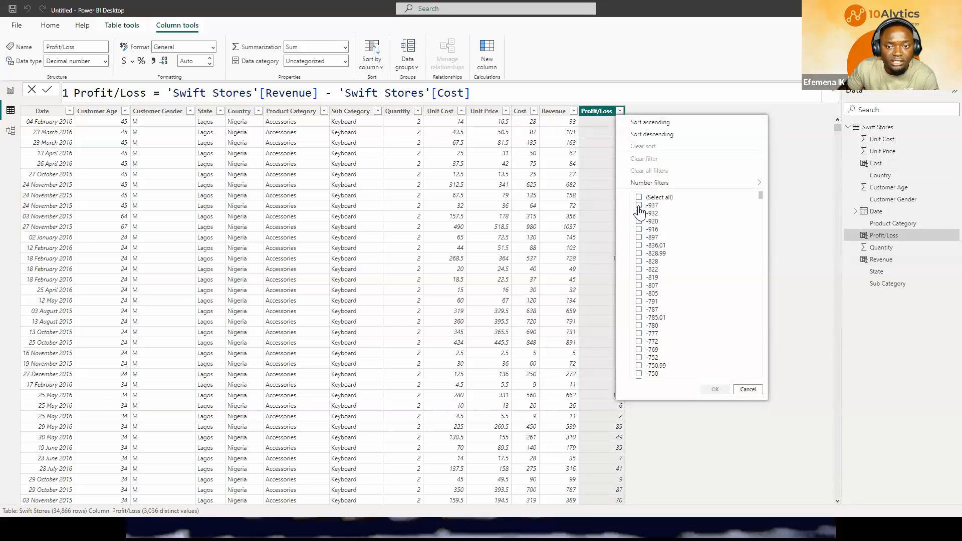
left_click(639, 205)
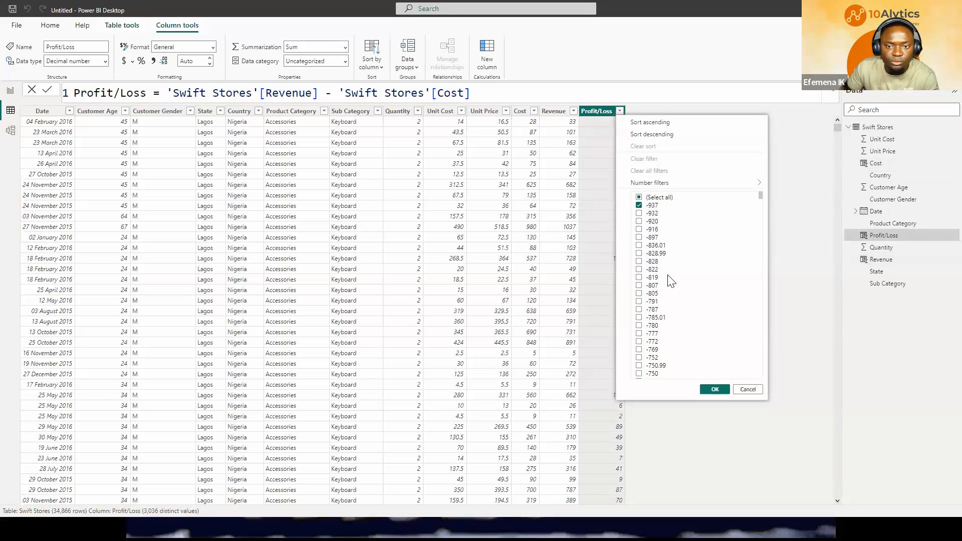
left_click(708, 390)
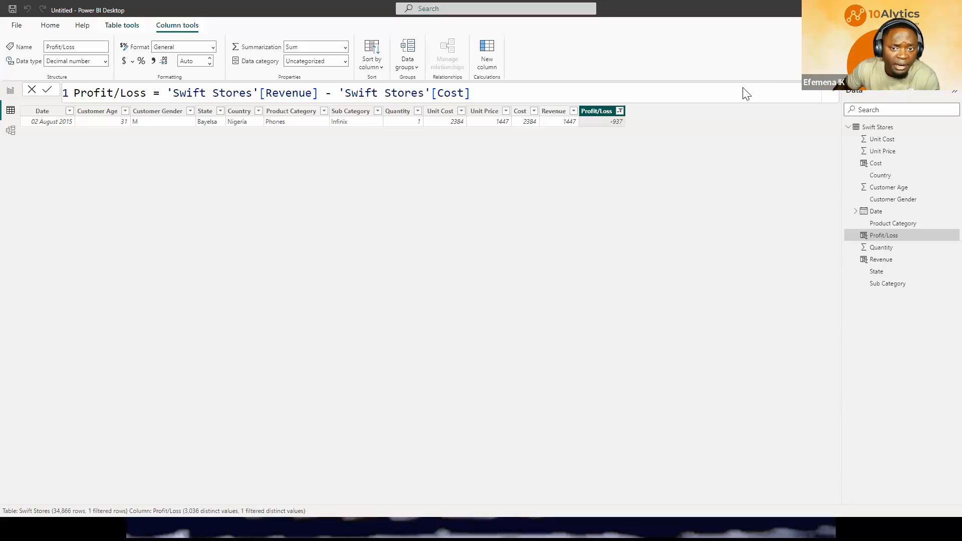
left_click(619, 111)
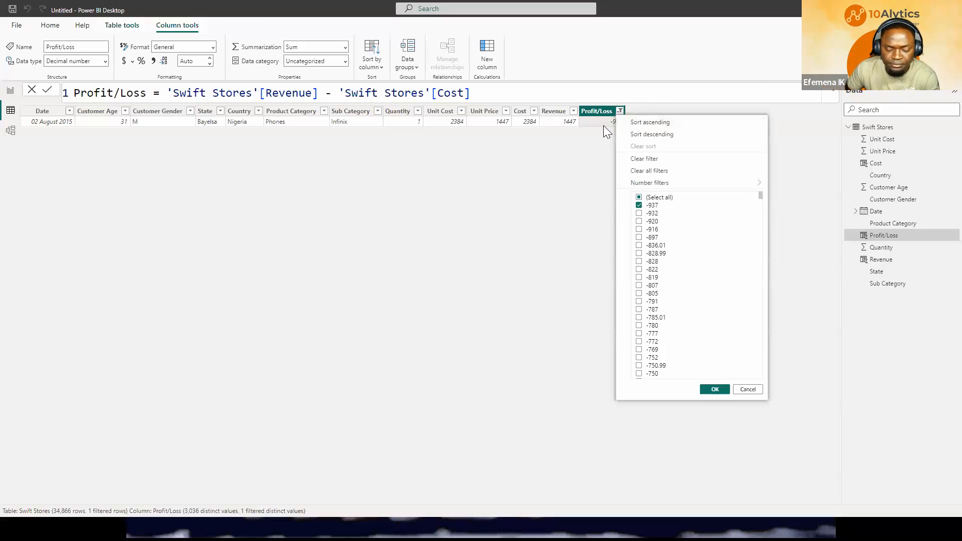
left_click(650, 159)
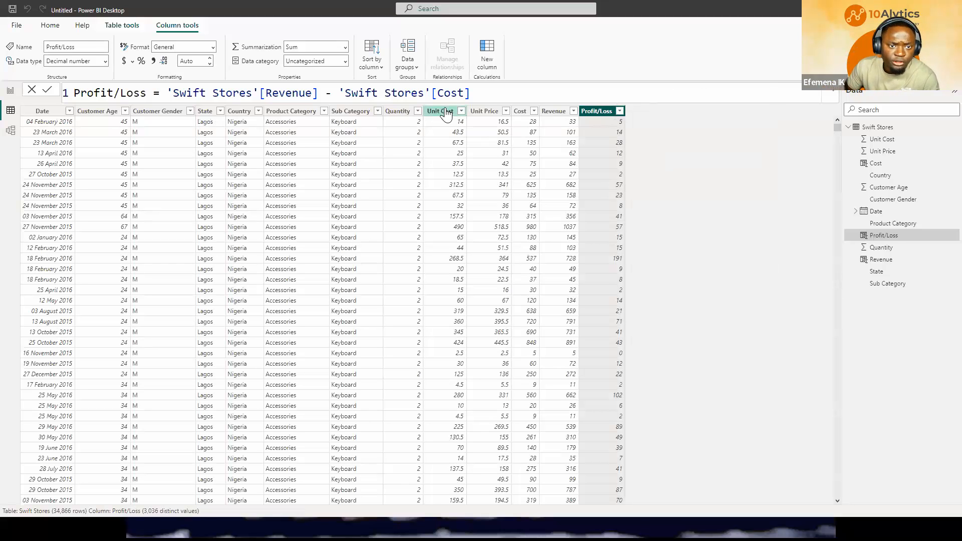
Step: Review the Quantity, Unit Cost, Unit Price, Cost, Revenue and Profit/Loss columns one after another
left_click(445, 110)
left_click(405, 106)
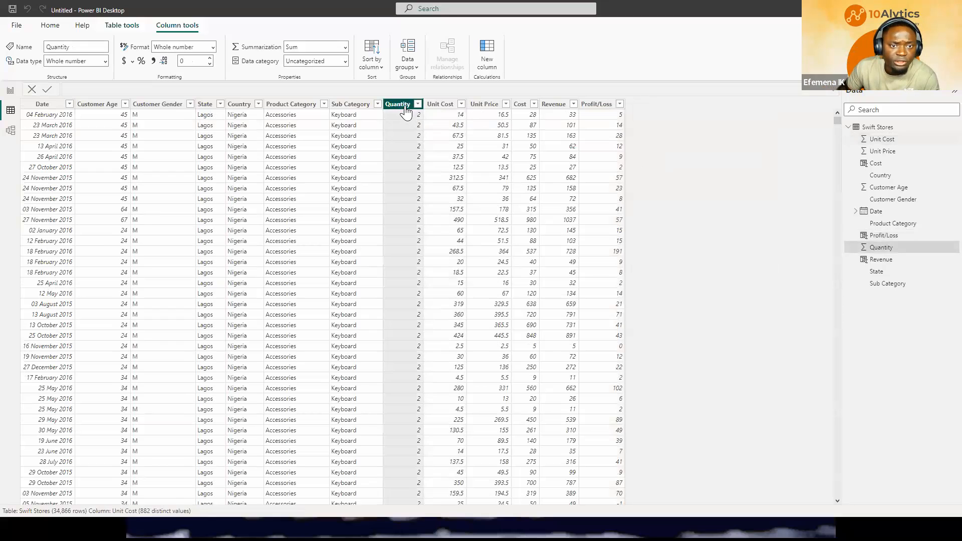
left_click(440, 107)
left_click(478, 107)
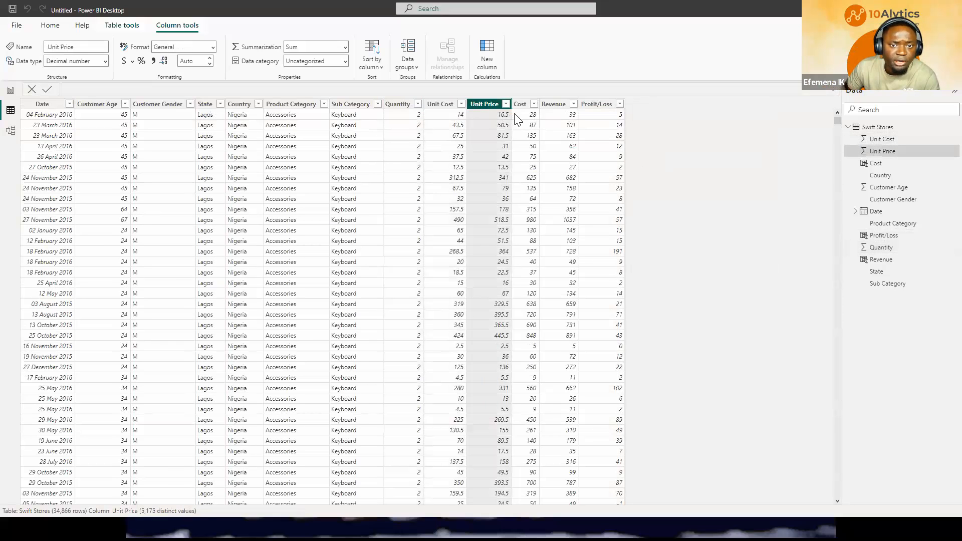
left_click(521, 106)
left_click(550, 116)
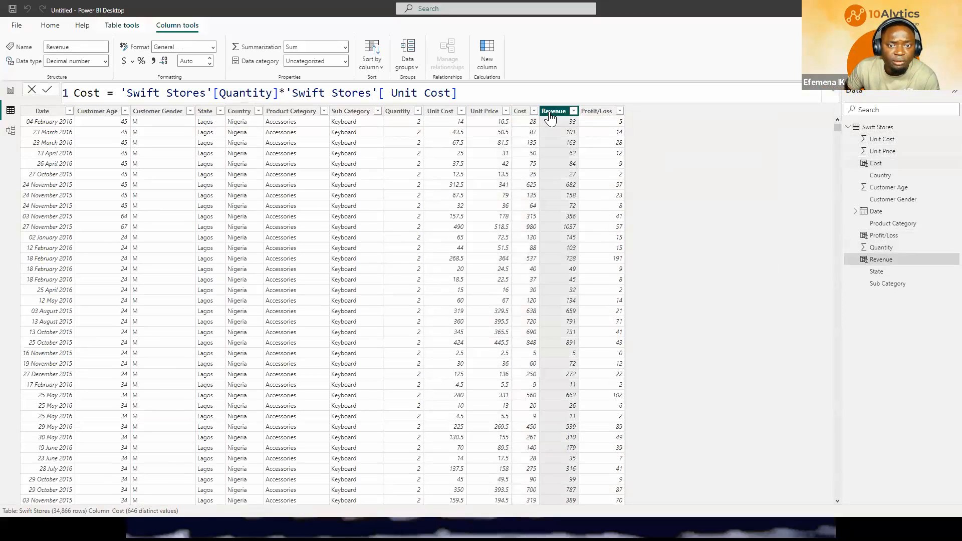
left_click(602, 115)
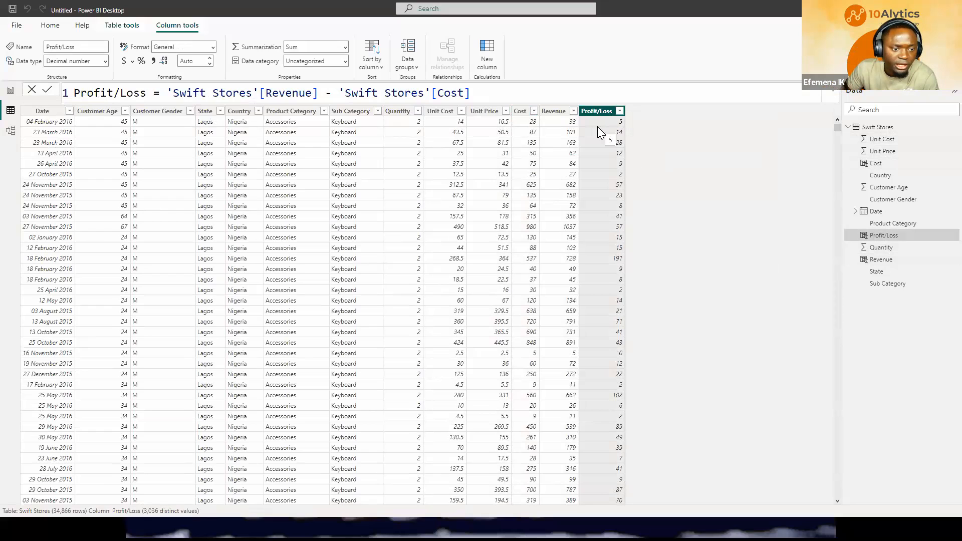
Step: Rename report page Page 1 as Full Map View
left_click(11, 97)
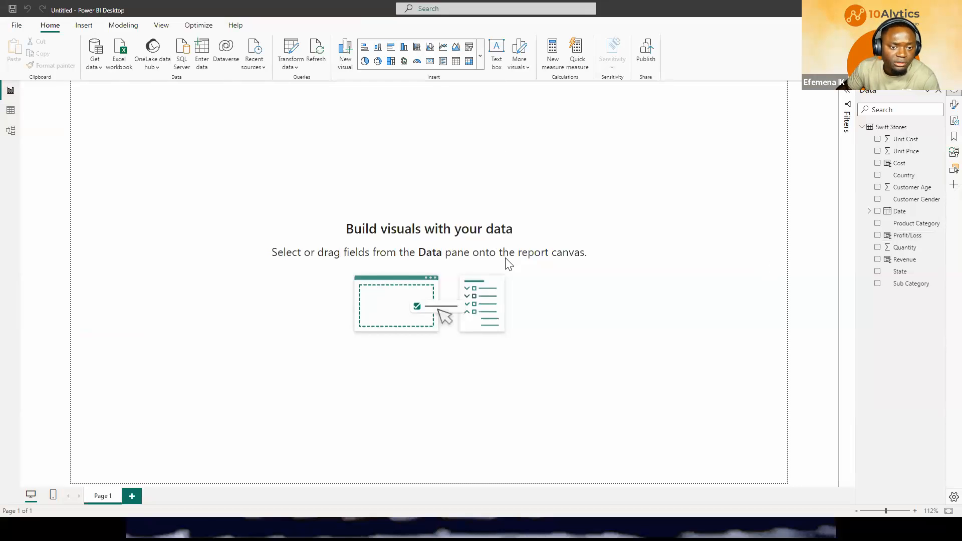
double_click(102, 496)
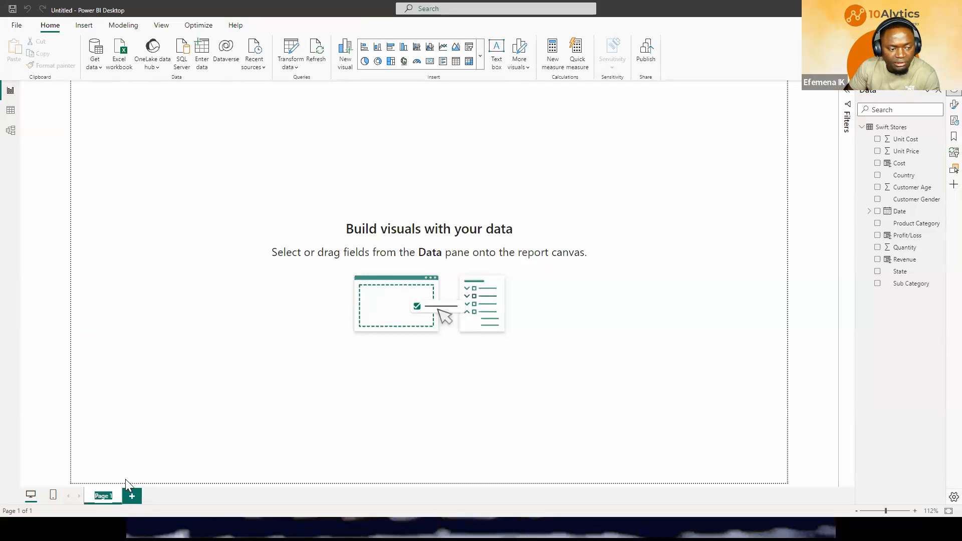
left_click(194, 441)
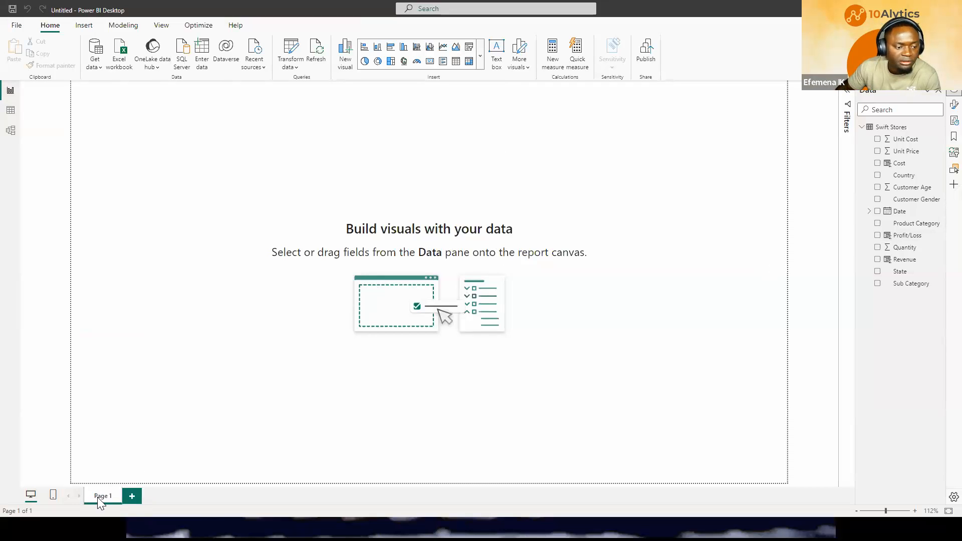
right_click(97, 497)
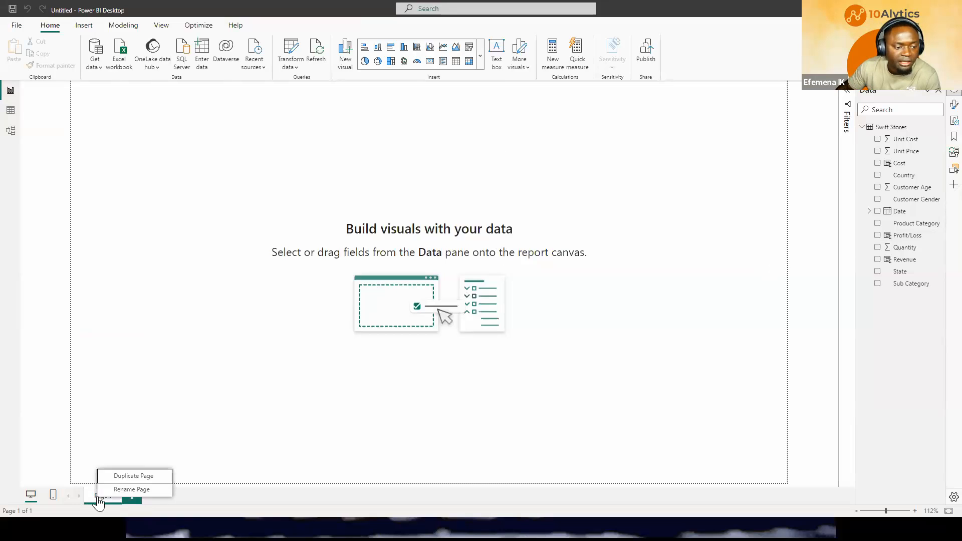
left_click(139, 491)
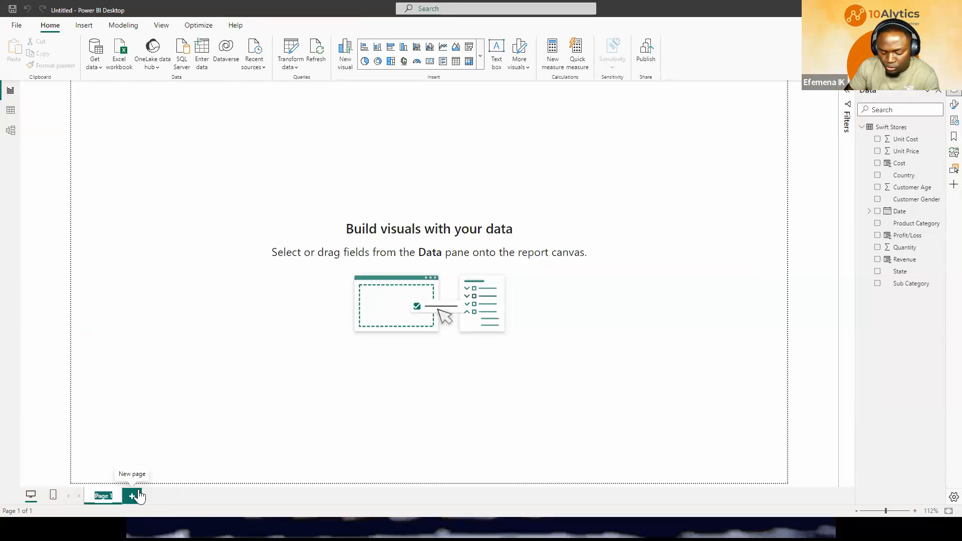
type("Full")
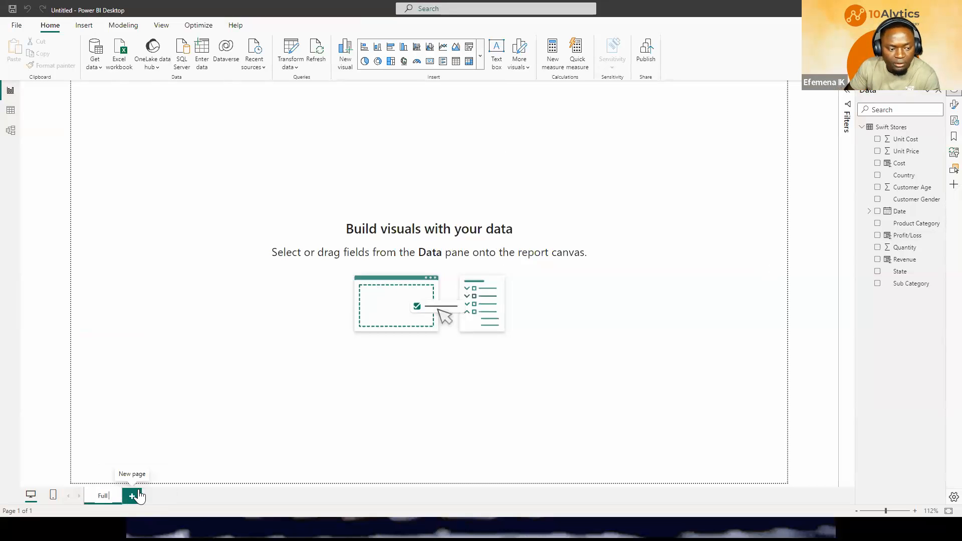
type(" Map")
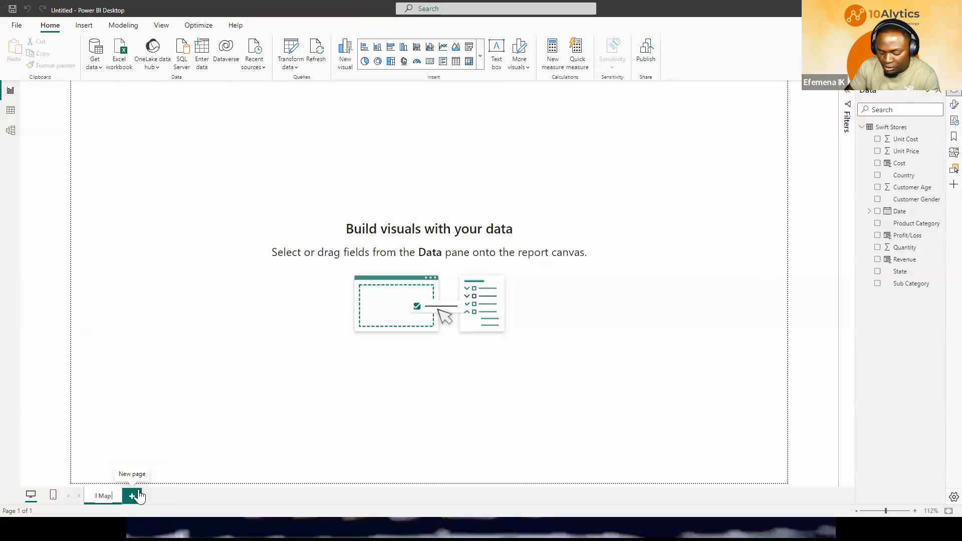
type(" View")
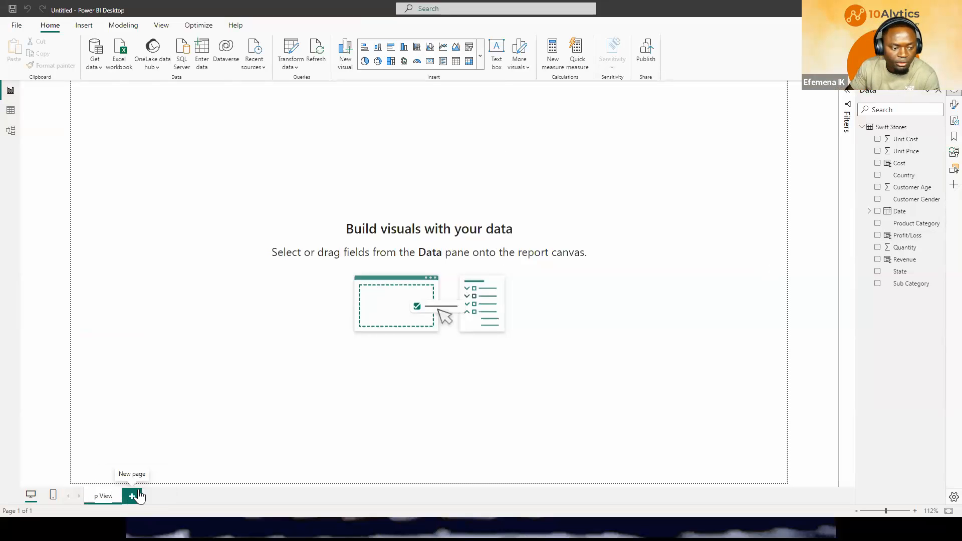
key("Return")
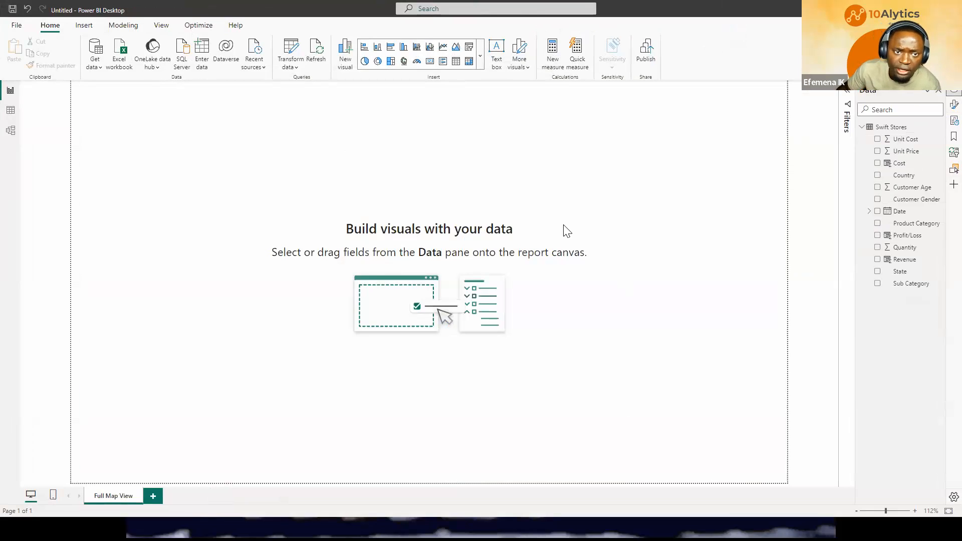
Step: Insert a filled map visual on the Full Map View page and enlarge it to cover the whole canvas
left_click(481, 63)
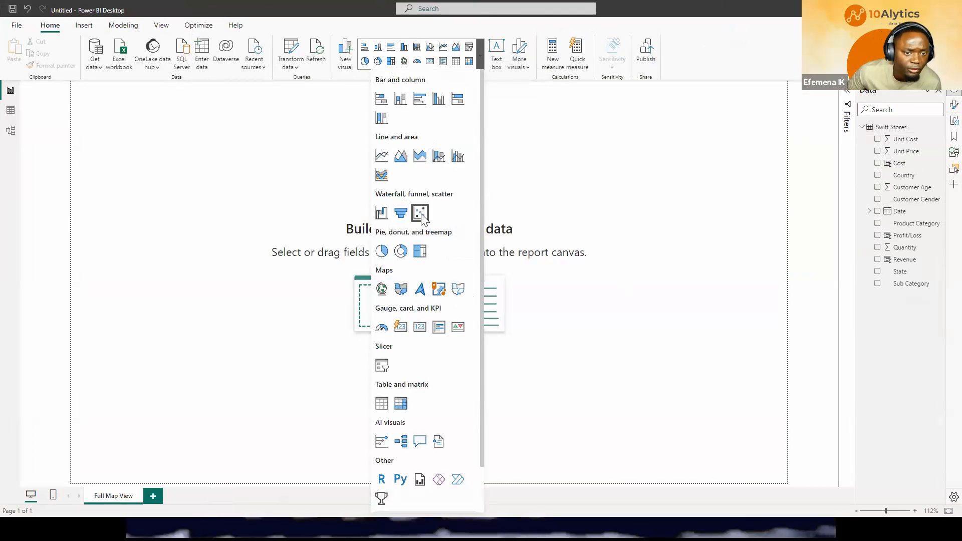
left_click(401, 289)
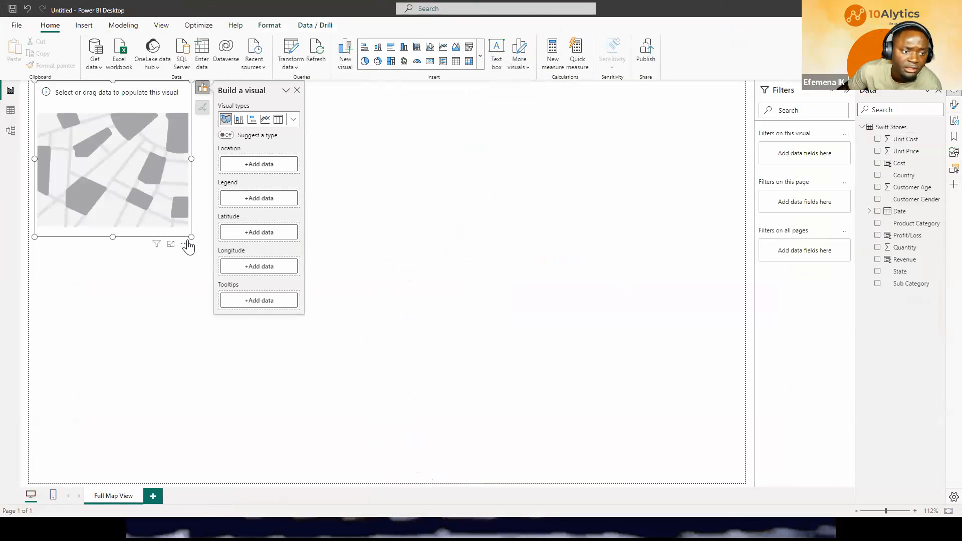
left_click_drag(191, 237, 751, 479)
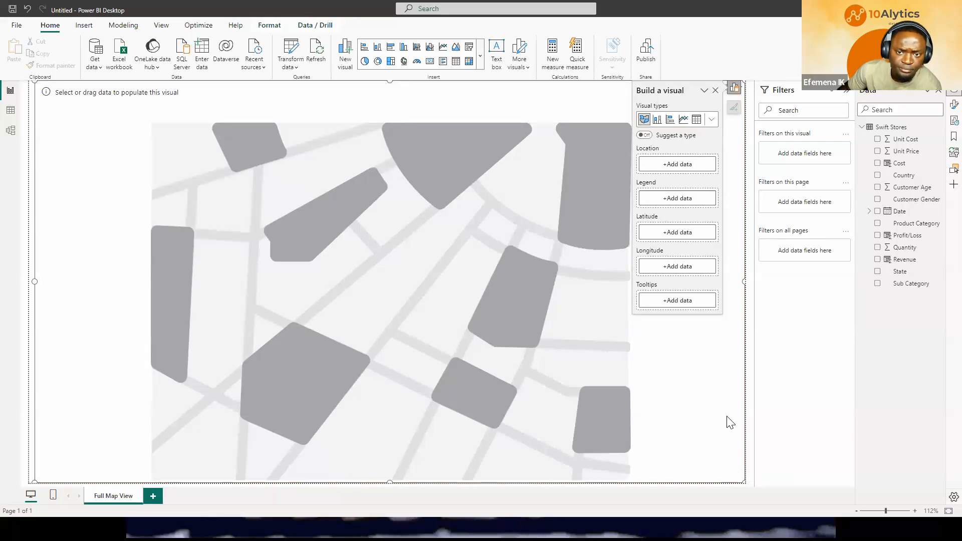
Step: Examine the State column in the Swift Stores table and its list of distinct state names
left_click(677, 168)
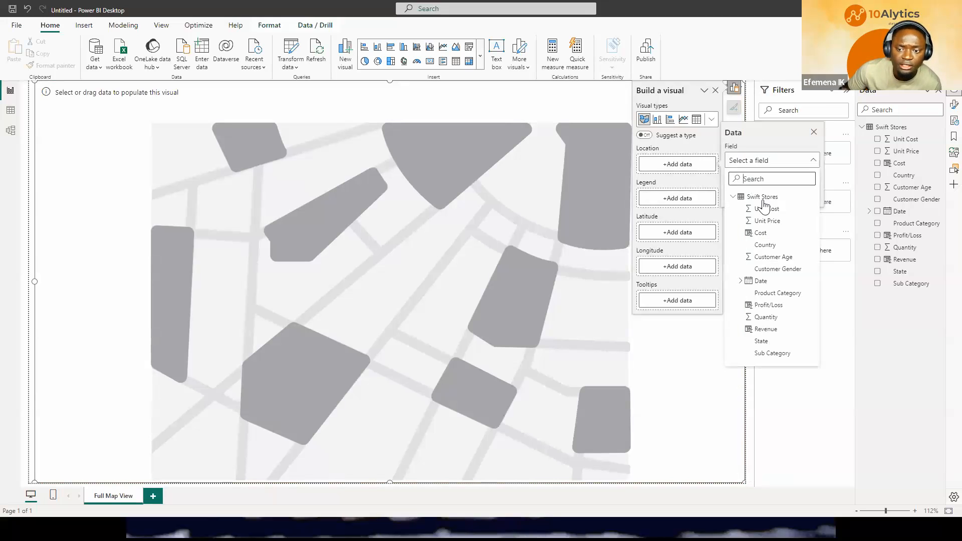
left_click(9, 113)
left_click(9, 112)
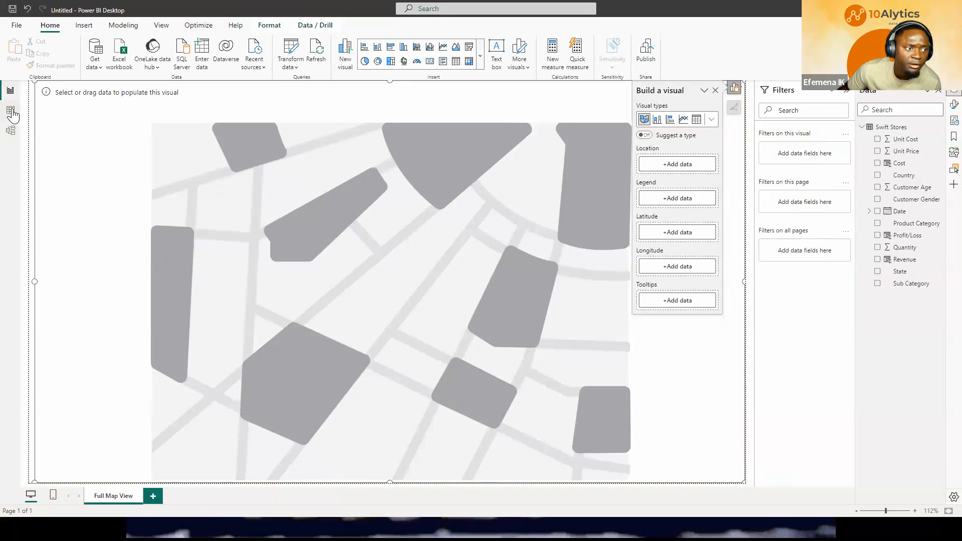
left_click(210, 110)
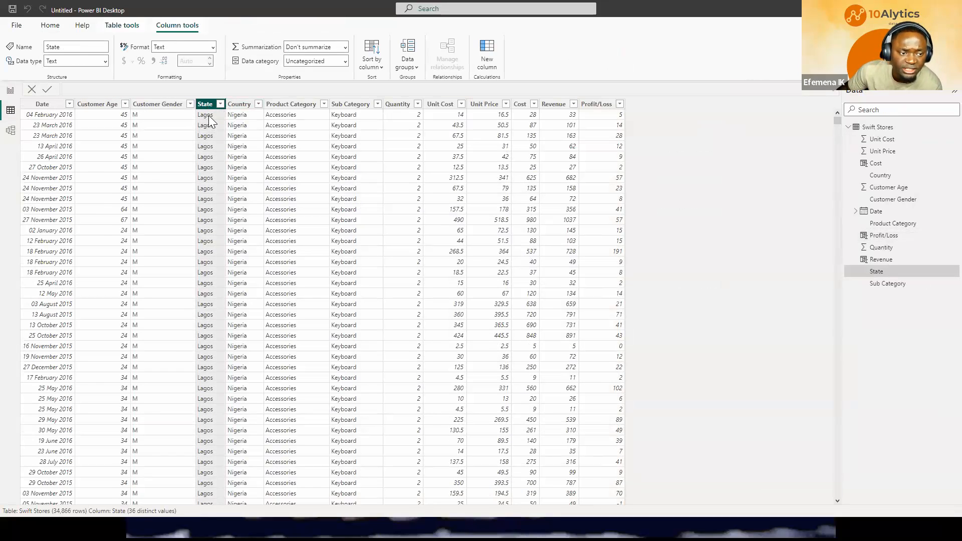
scroll(204, 190, "down", 20)
scroll(203, 190, "up", 20)
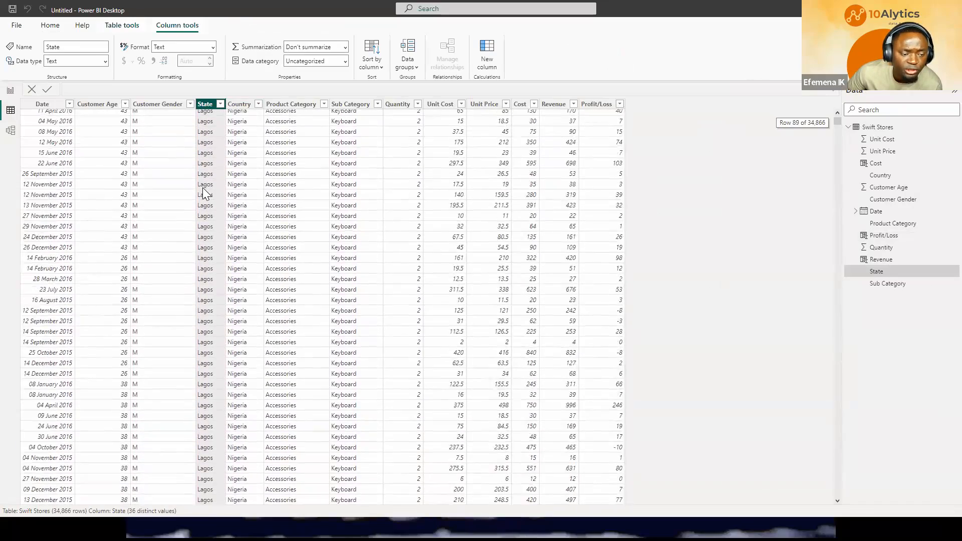
left_click(220, 104)
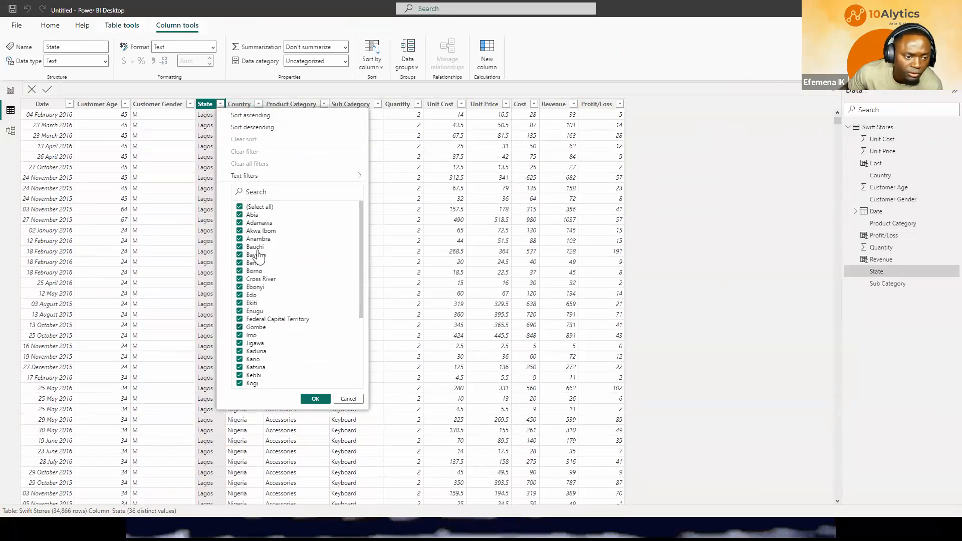
scroll(253, 331, "down", 5)
scroll(254, 300, "up", 2)
scroll(254, 289, "up", 3)
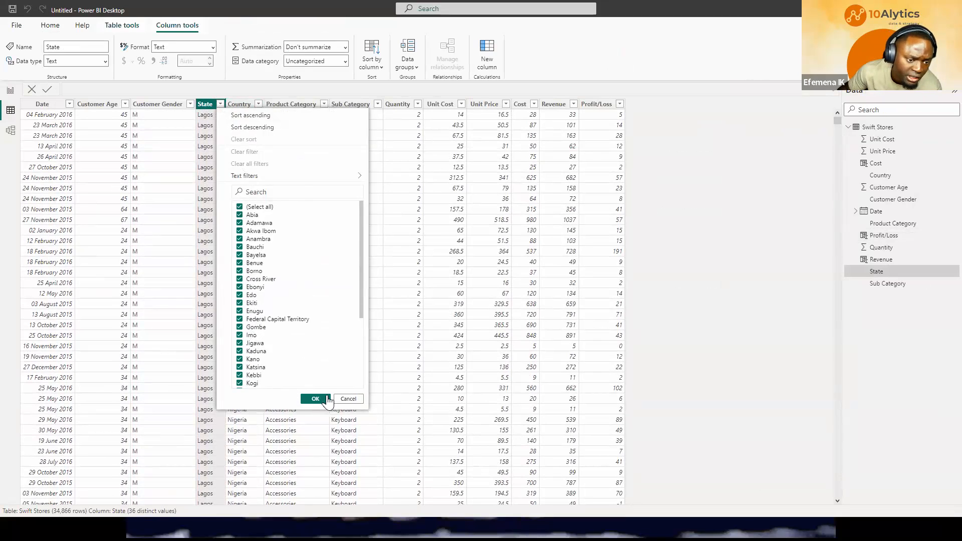
left_click(346, 399)
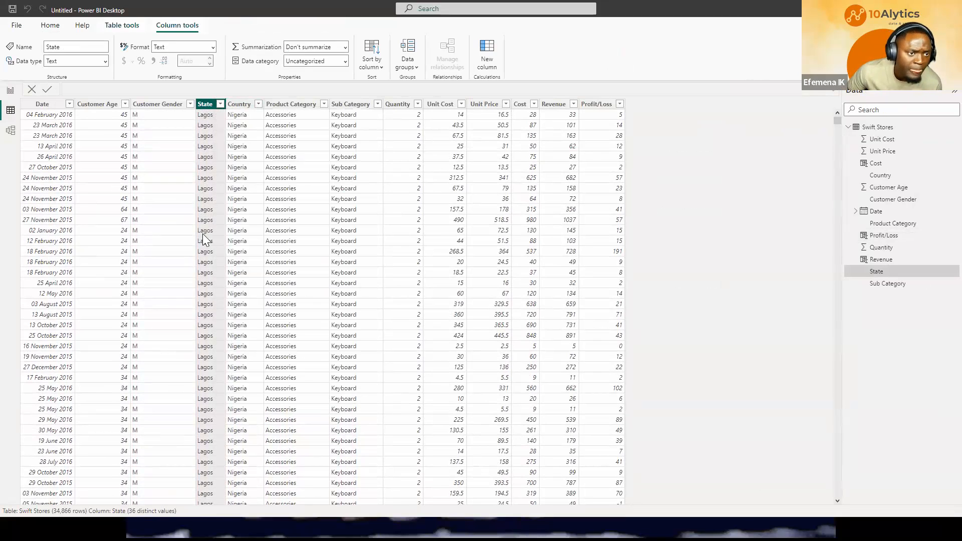
left_click(10, 90)
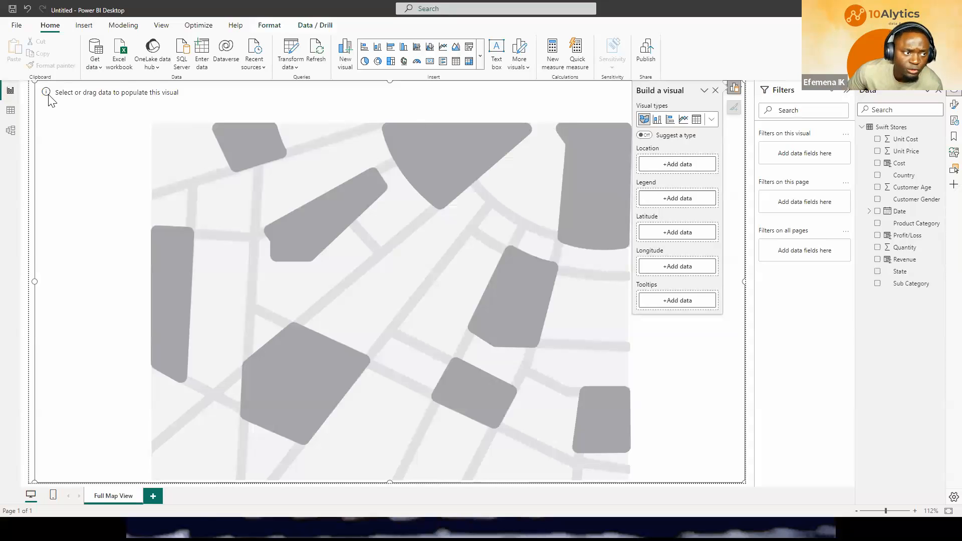
left_click(10, 111)
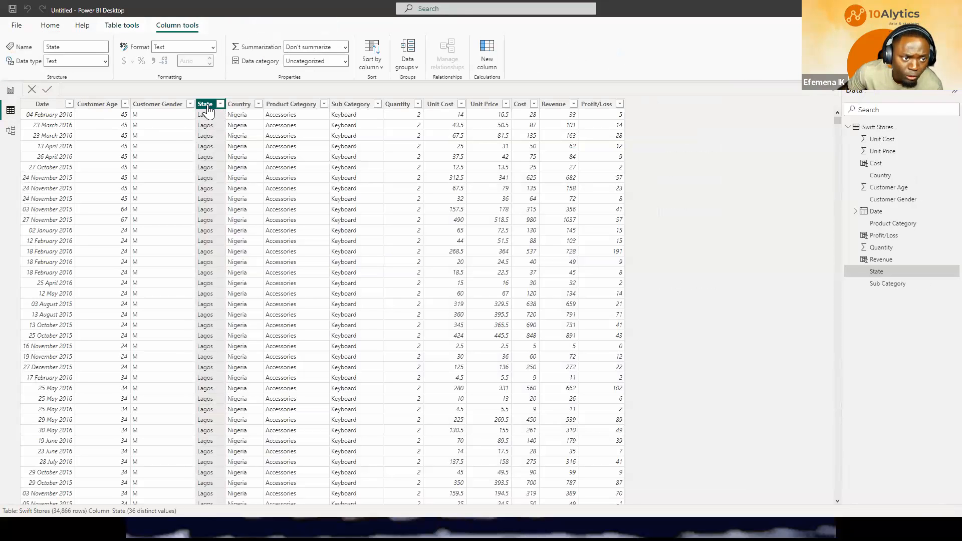
Step: Assign the State field as the location of the filled map on the report page
left_click(9, 90)
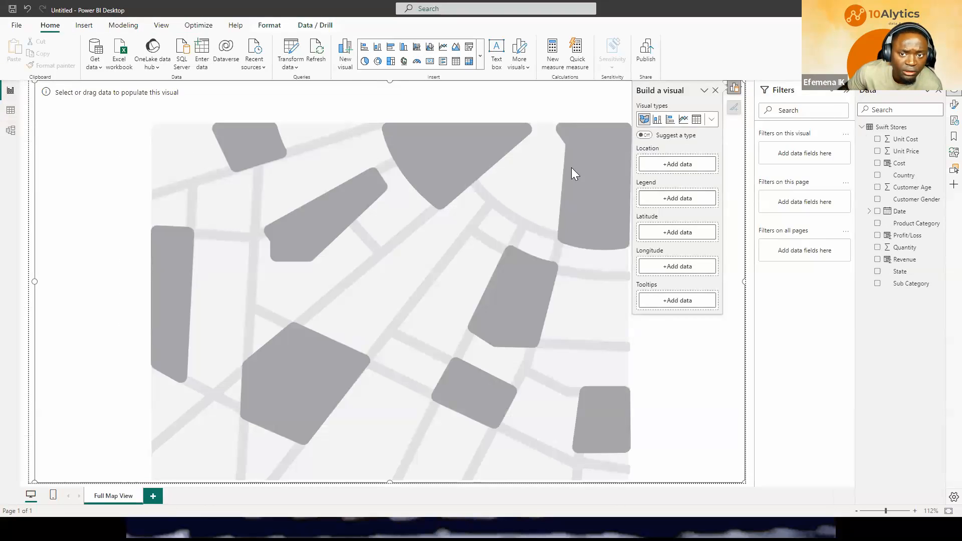
left_click(669, 165)
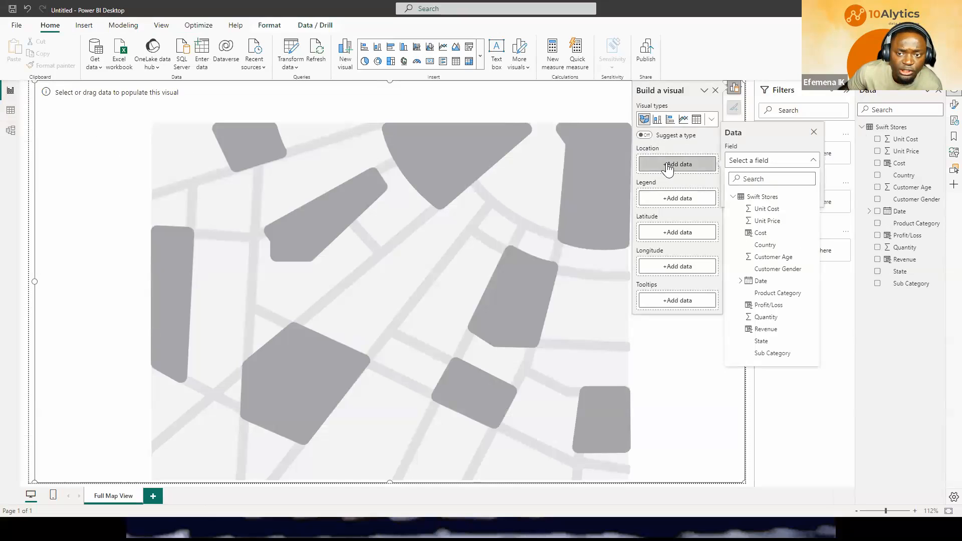
left_click(777, 343)
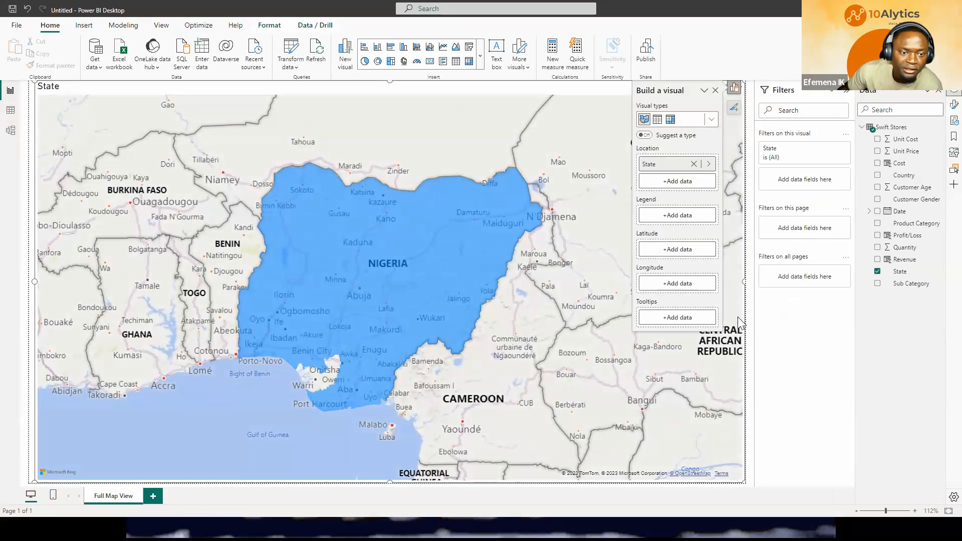
Step: Change the filled map visual to a bubble map
left_click(479, 57)
left_click(381, 289)
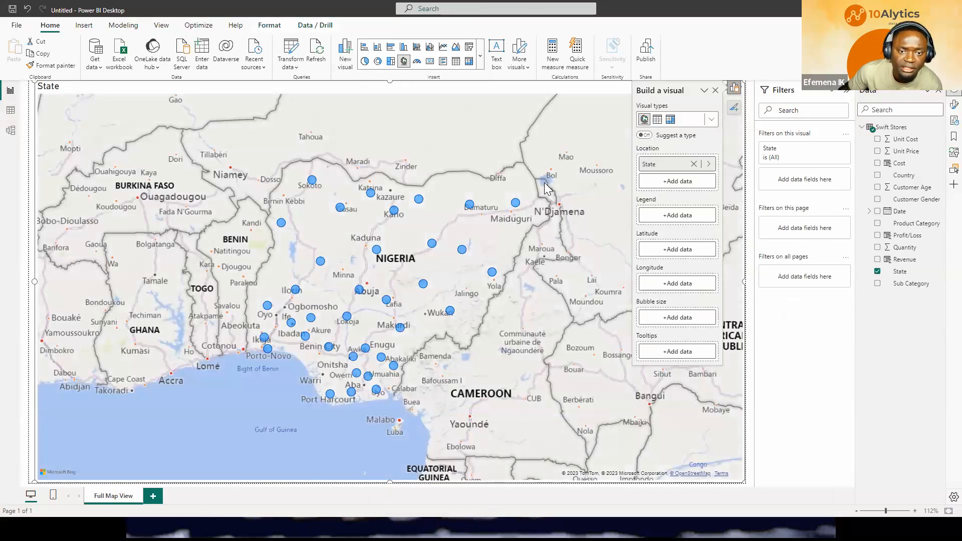
left_click(480, 56)
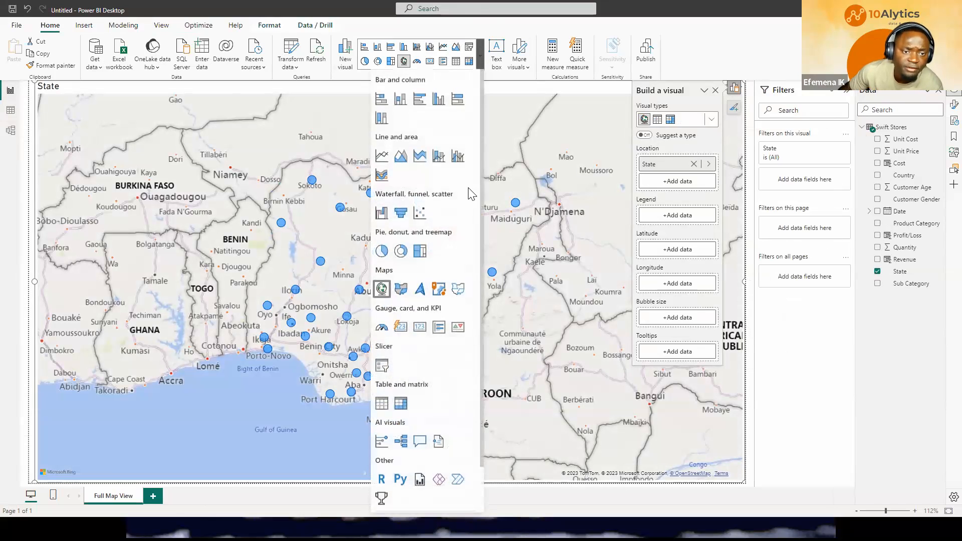
left_click(382, 290)
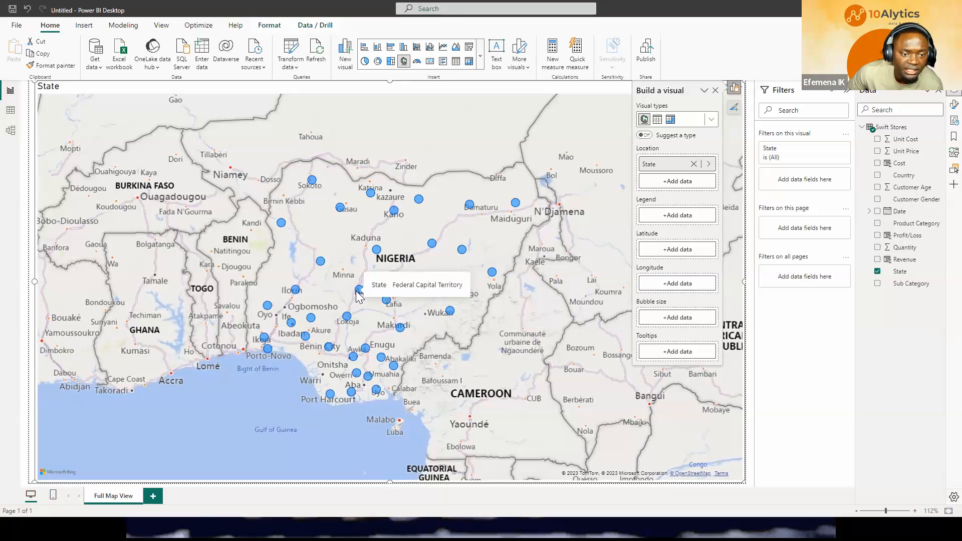
Step: Inspect the state names of individual bubbles across the Nigeria map, including Kogi, Federal Capital Territory and Bauchi
mouse_move(347, 316)
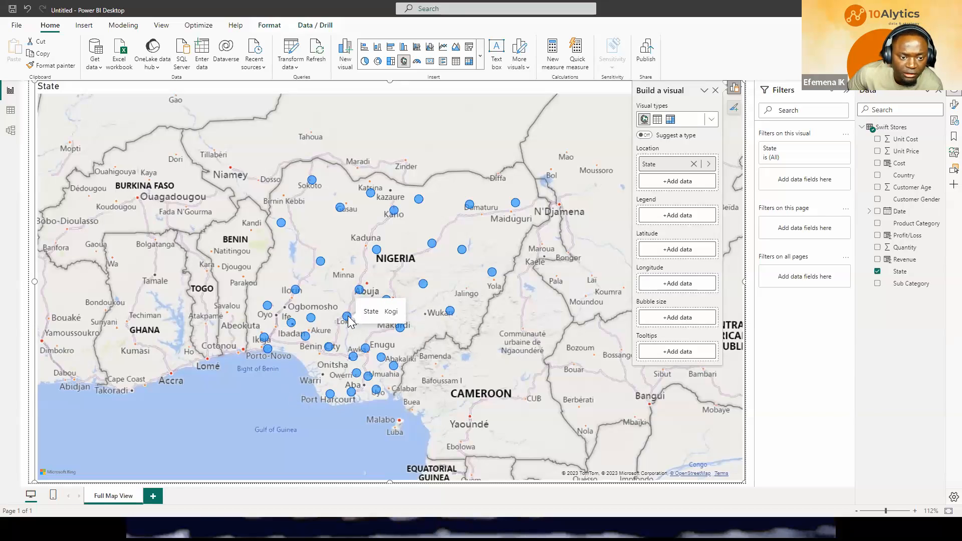
mouse_move(310, 321)
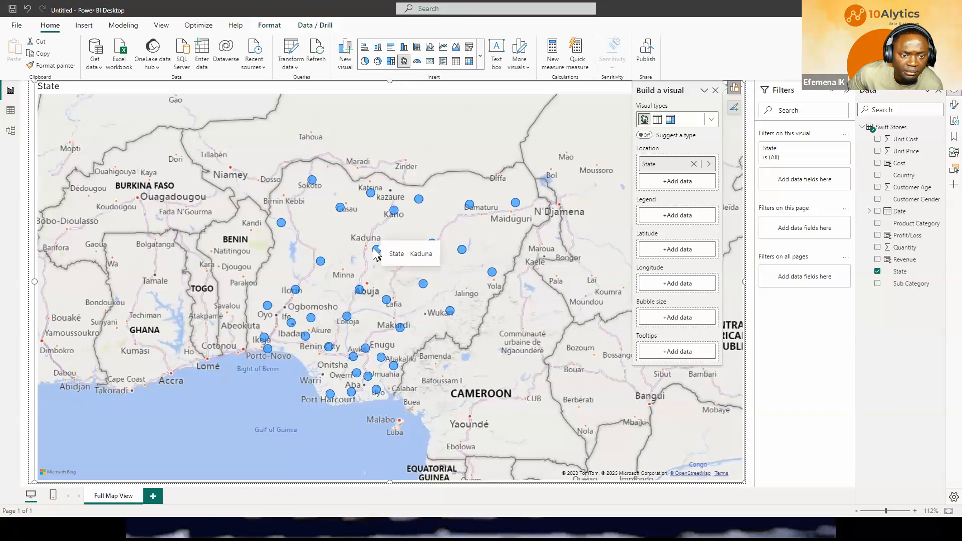
mouse_move(463, 250)
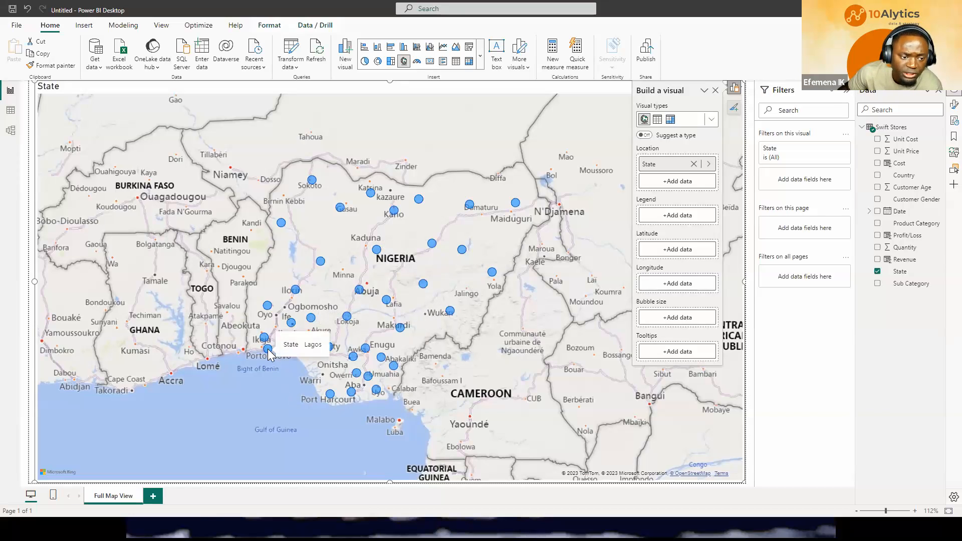
mouse_move(265, 339)
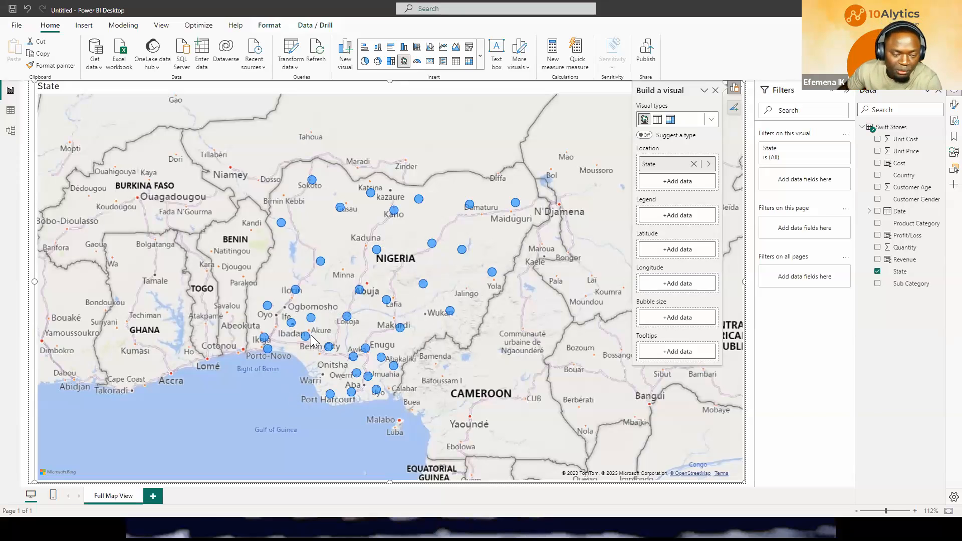
mouse_move(331, 348)
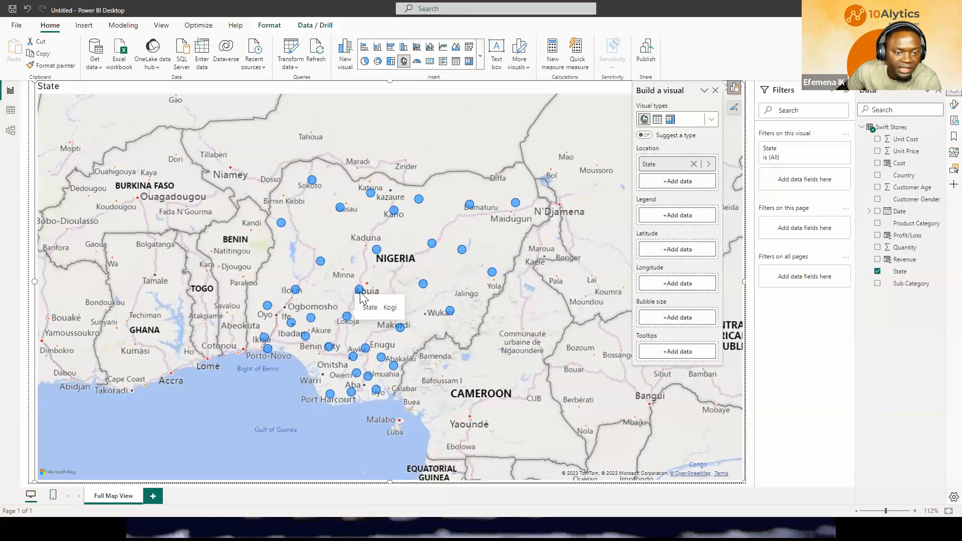
mouse_move(360, 291)
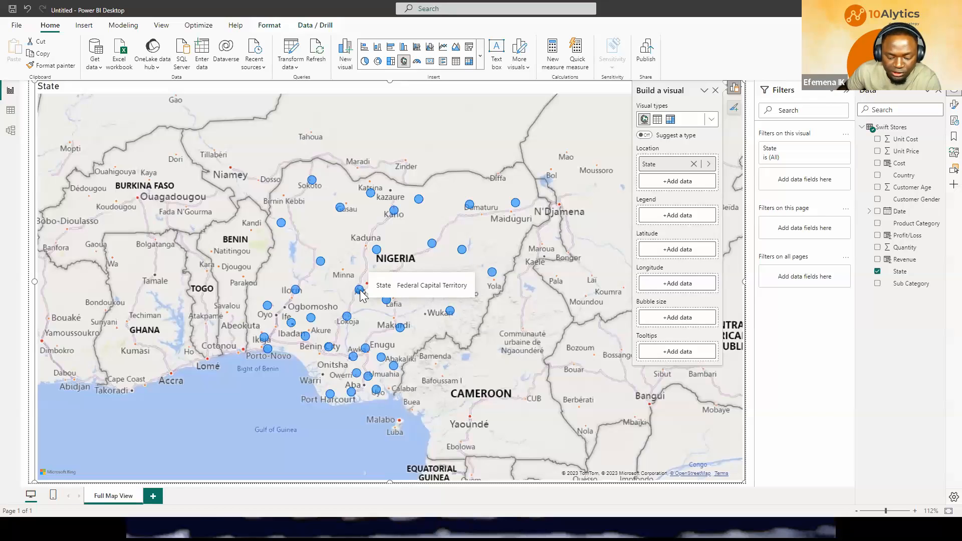
mouse_move(323, 266)
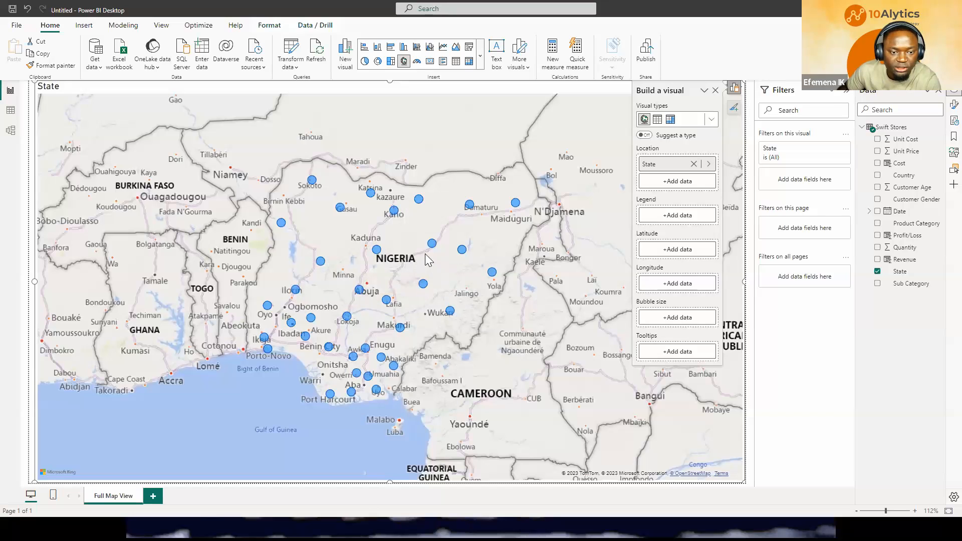
mouse_move(432, 244)
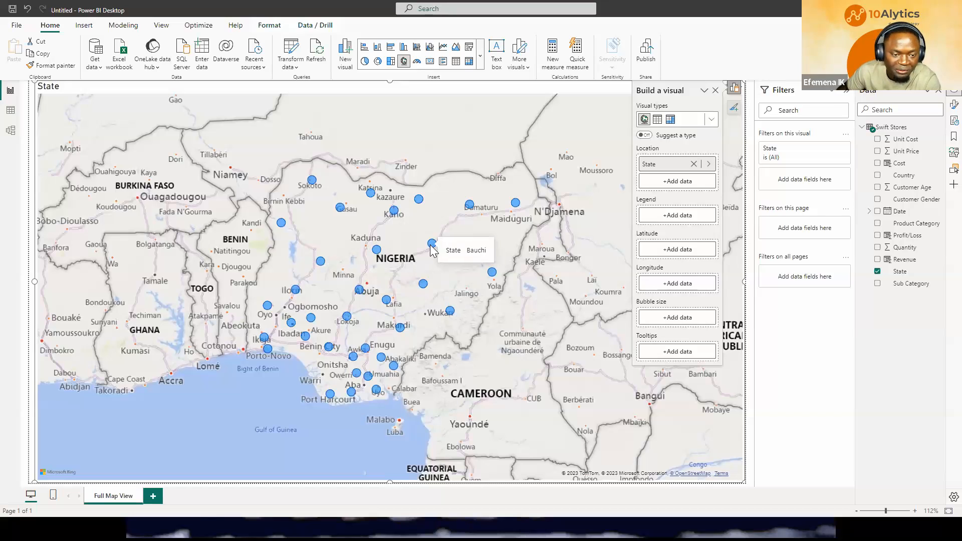
Step: Inspect the state bubbles in northeastern Nigeria on the map and close the visual-building options
mouse_move(424, 285)
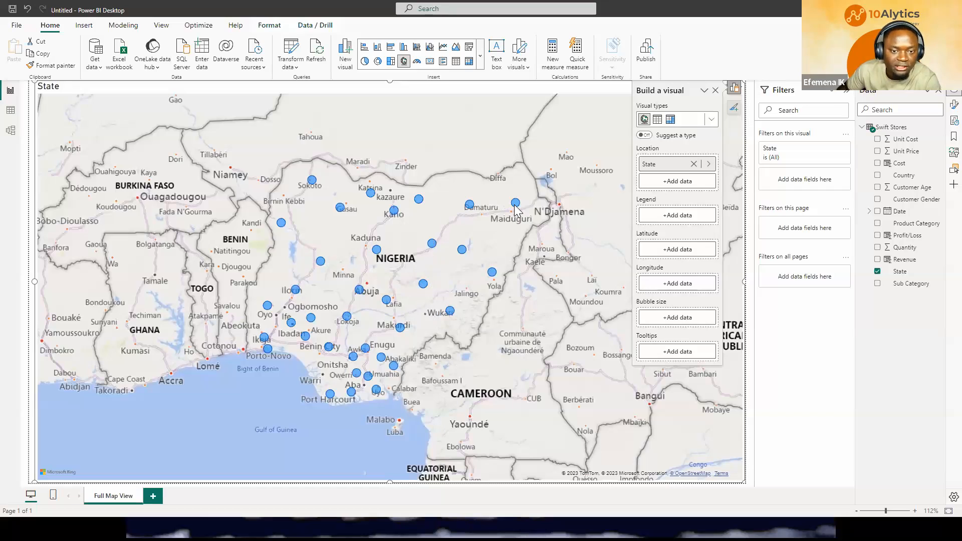
mouse_move(514, 204)
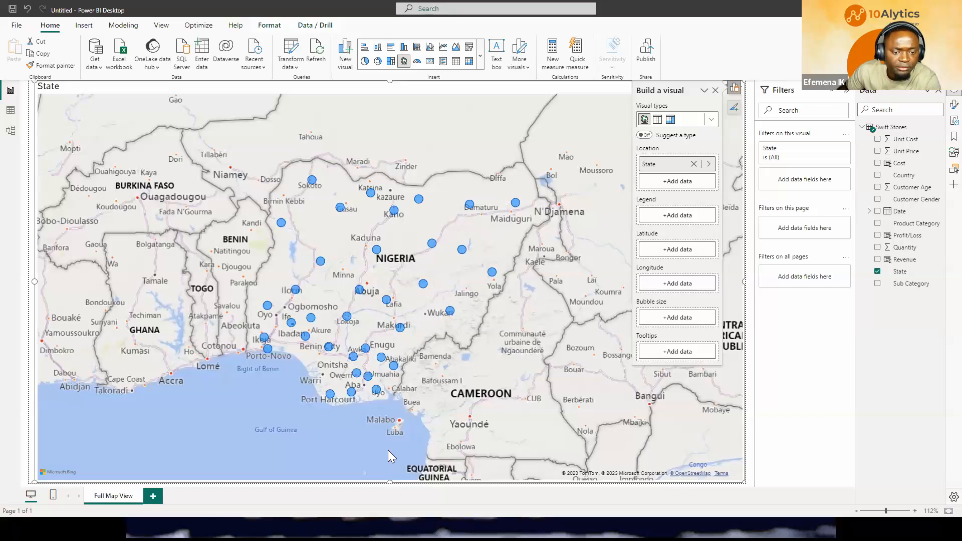
left_click(716, 91)
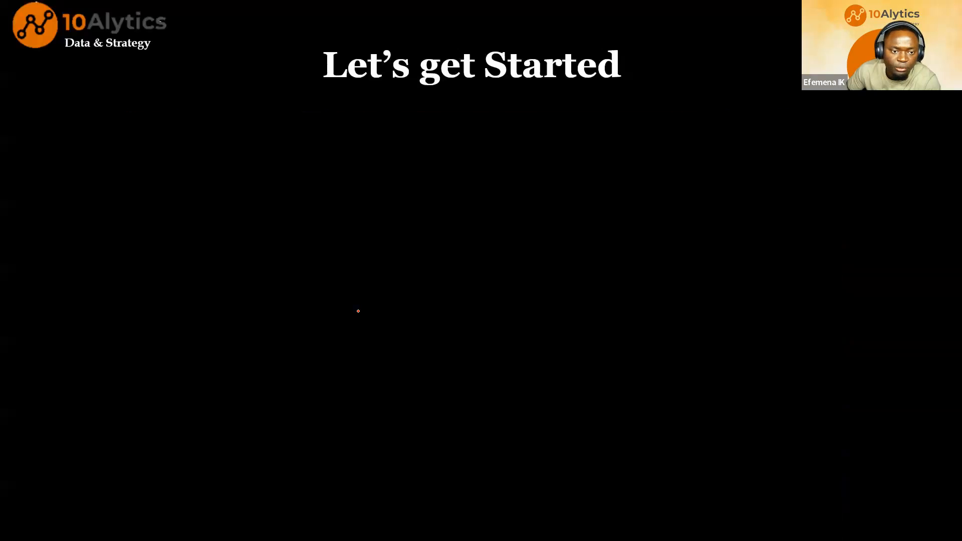
key("Right")
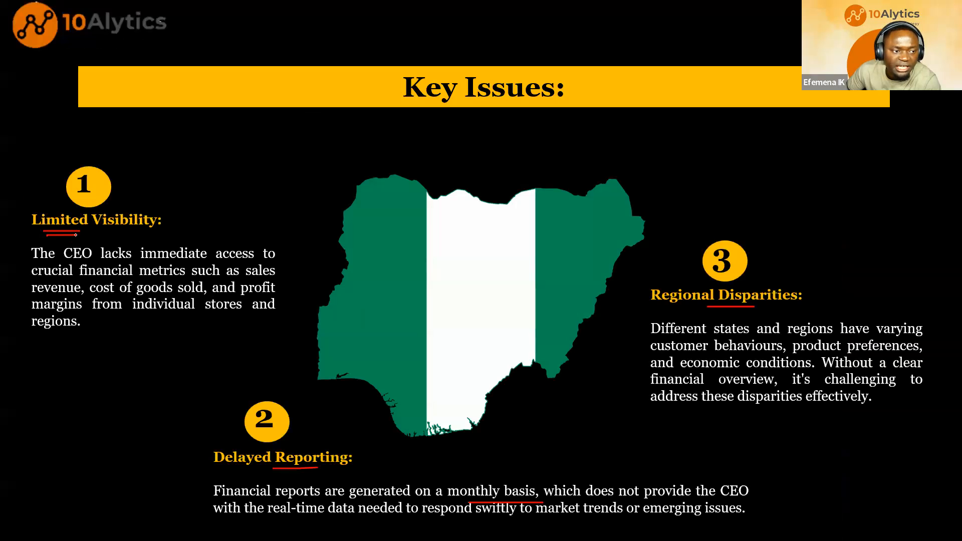
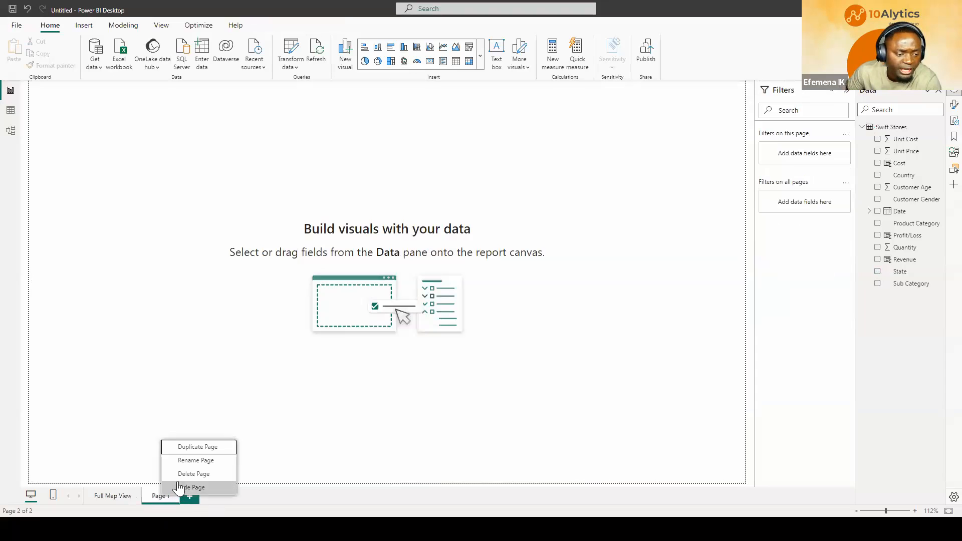
Step: Rename the second report page as State Report
left_click(194, 461)
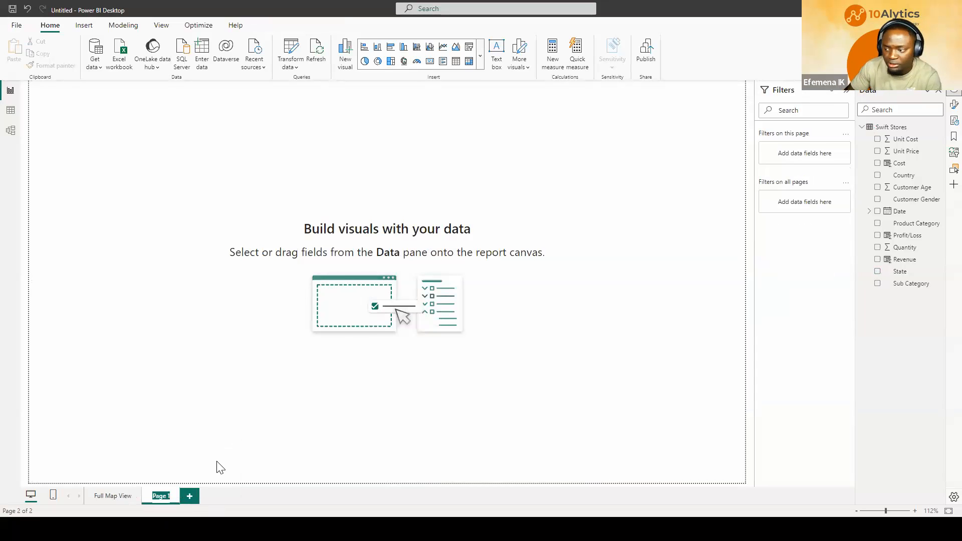
type("State")
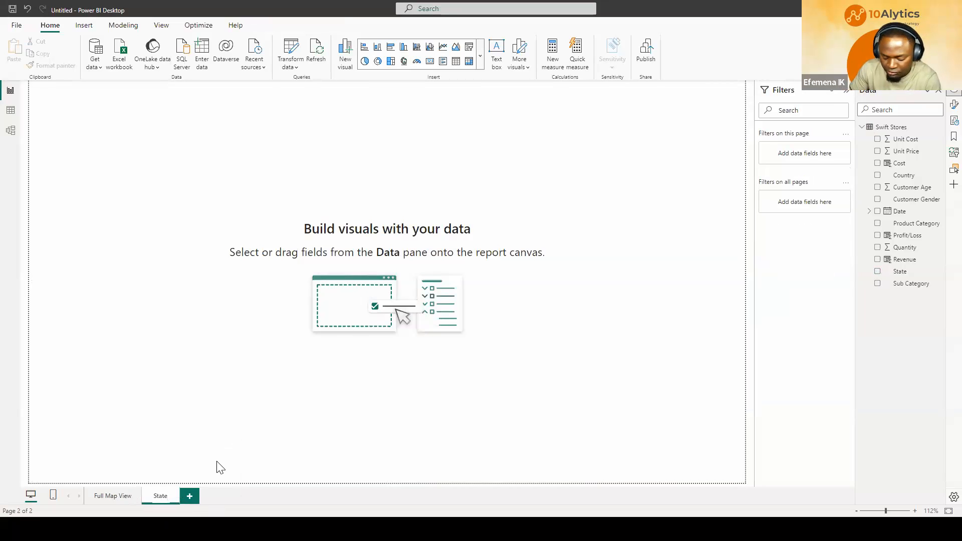
type(" Report")
key("Return")
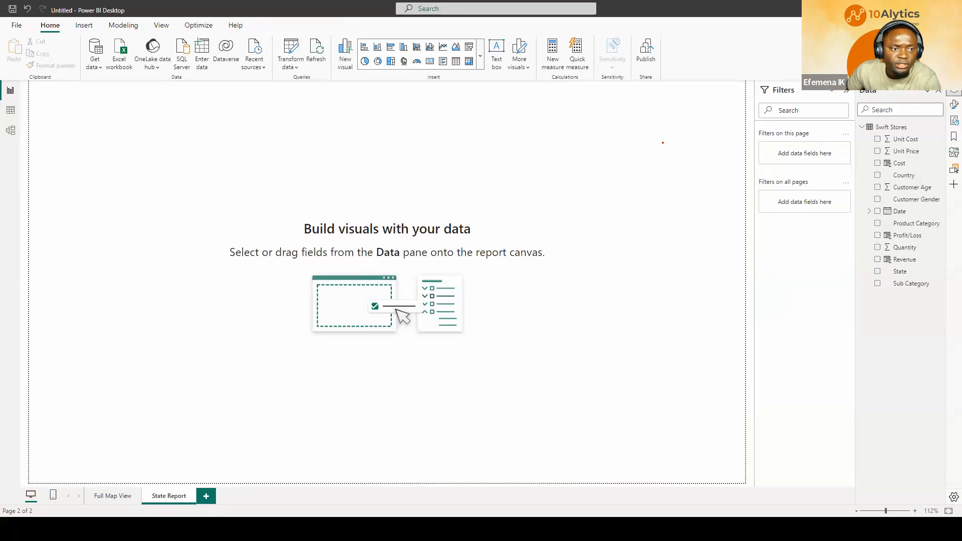
Step: Review the Key Issues slide and examine the Cost column and its formula in the Swift Stores table data
key("alt+Tab")
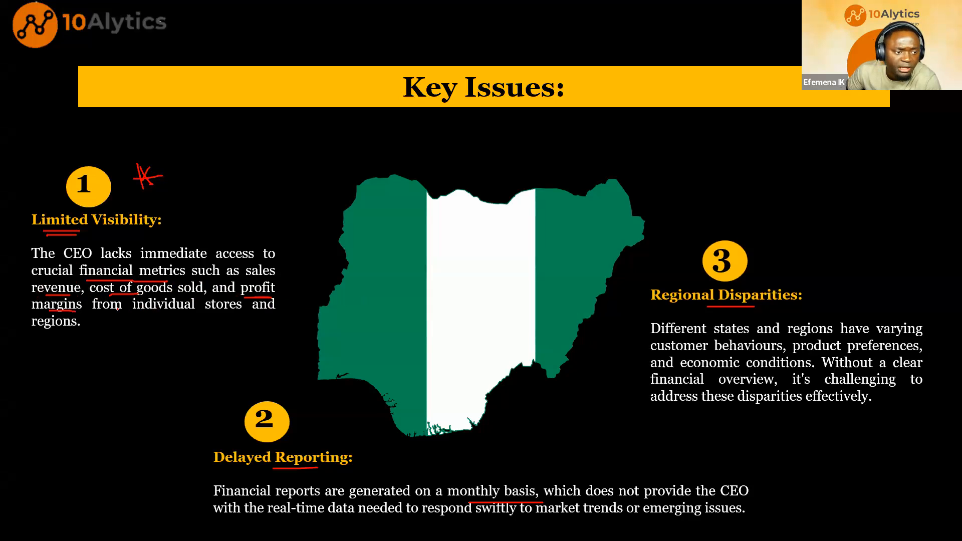
key("alt+Tab")
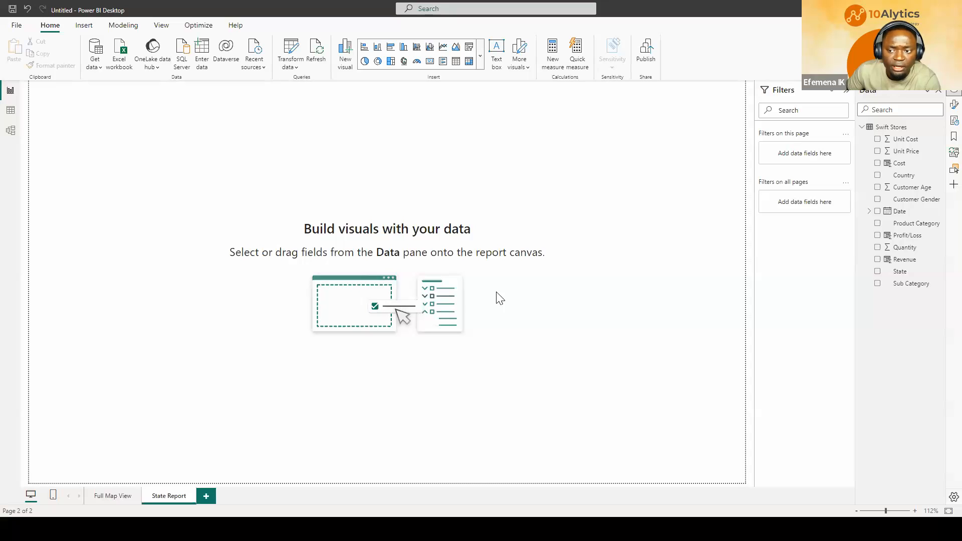
left_click(7, 114)
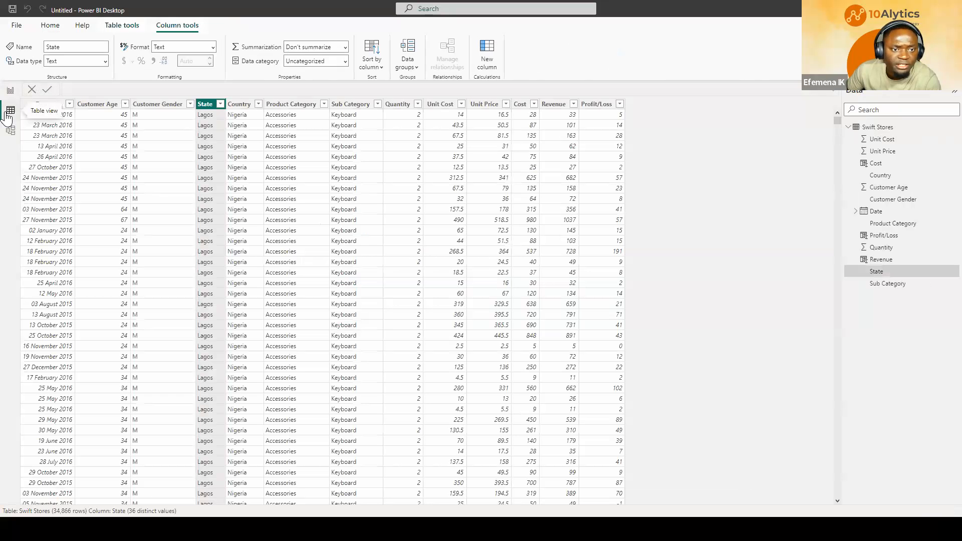
left_click(520, 104)
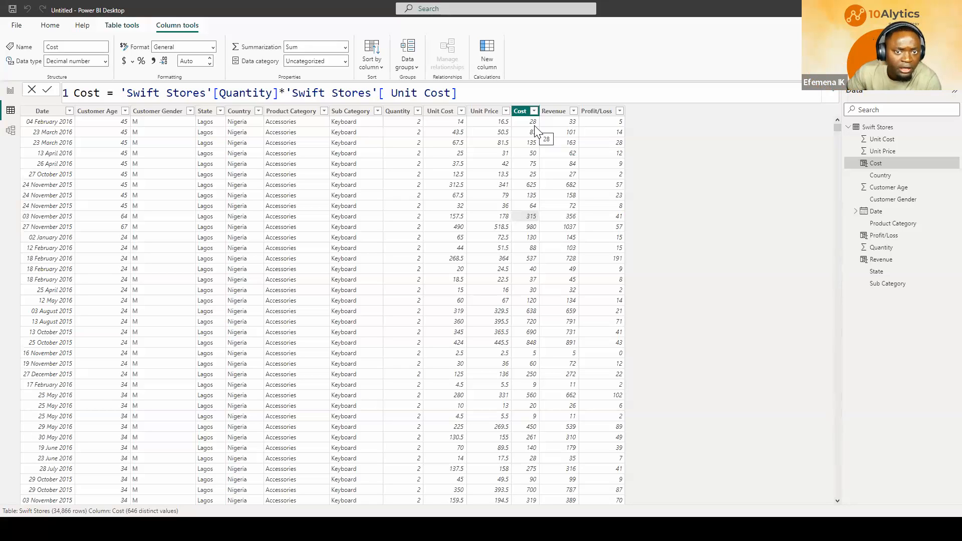
left_click(522, 113)
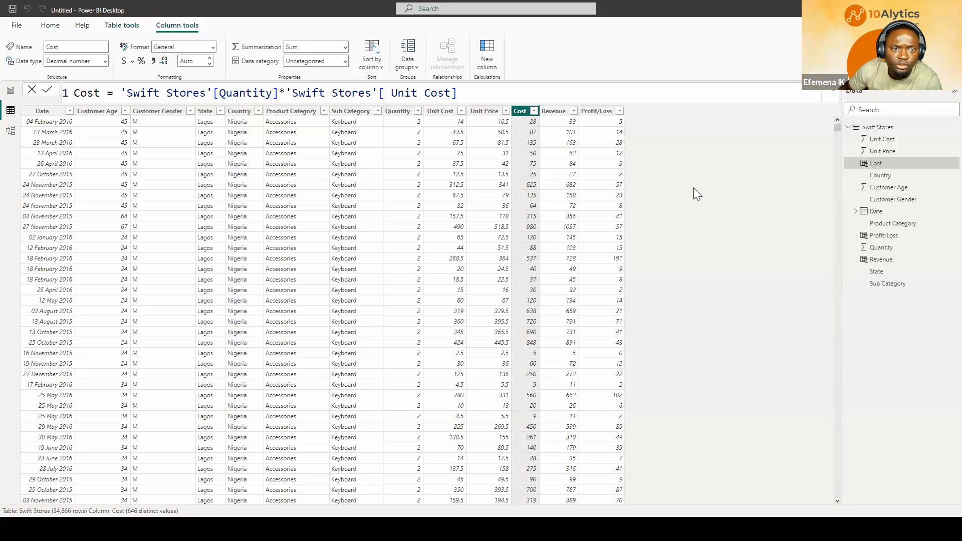
Step: Create a measure in the Swift Stores table defined as Total Cost = SUM('Swift Stores'[Cost])
right_click(884, 128)
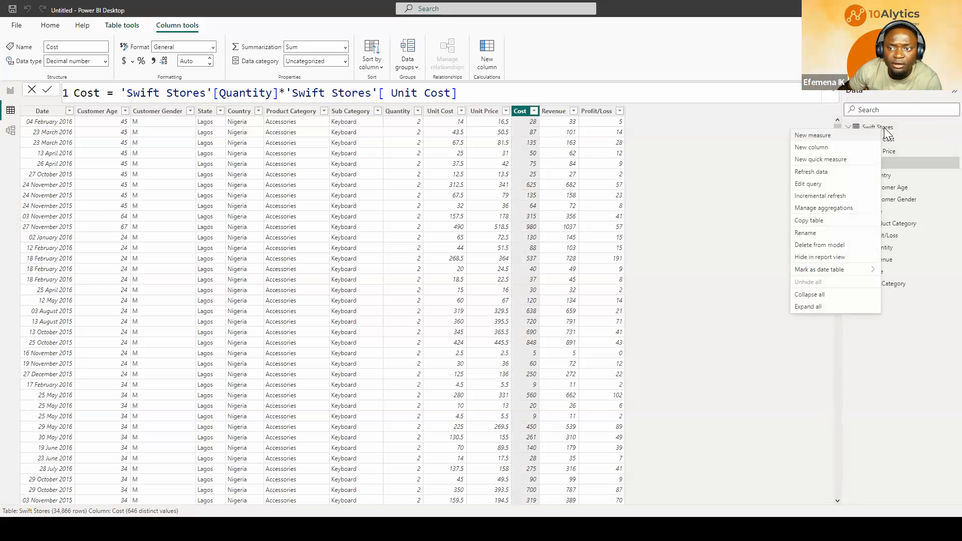
left_click(780, 140)
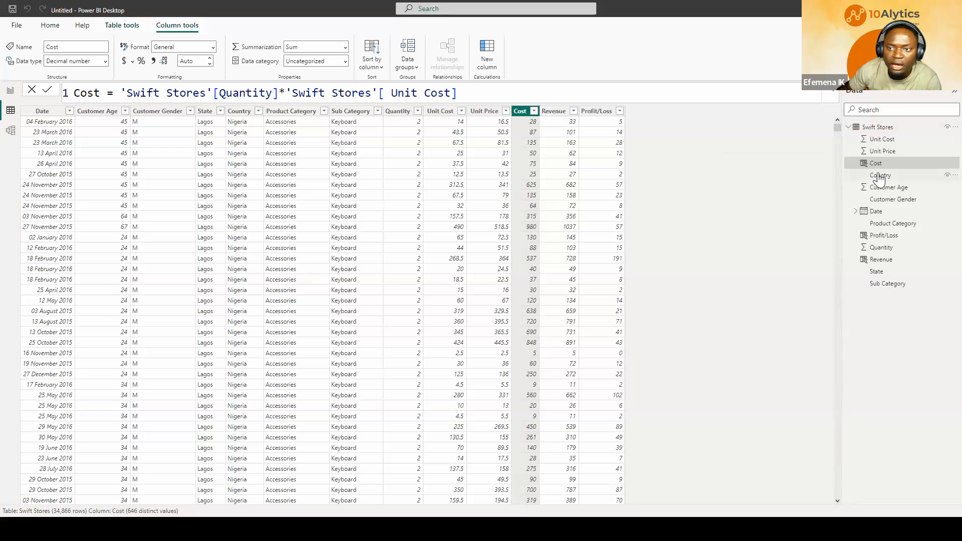
right_click(902, 132)
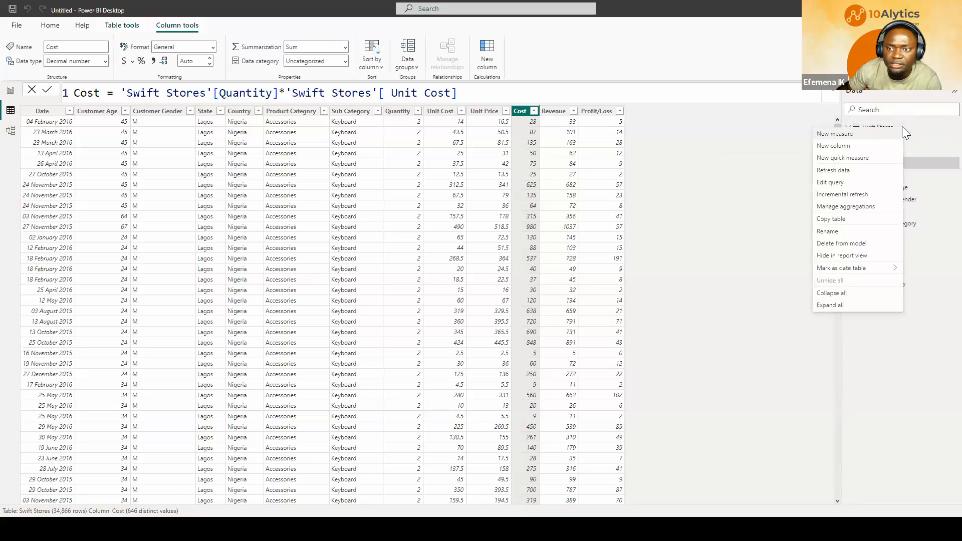
left_click(835, 135)
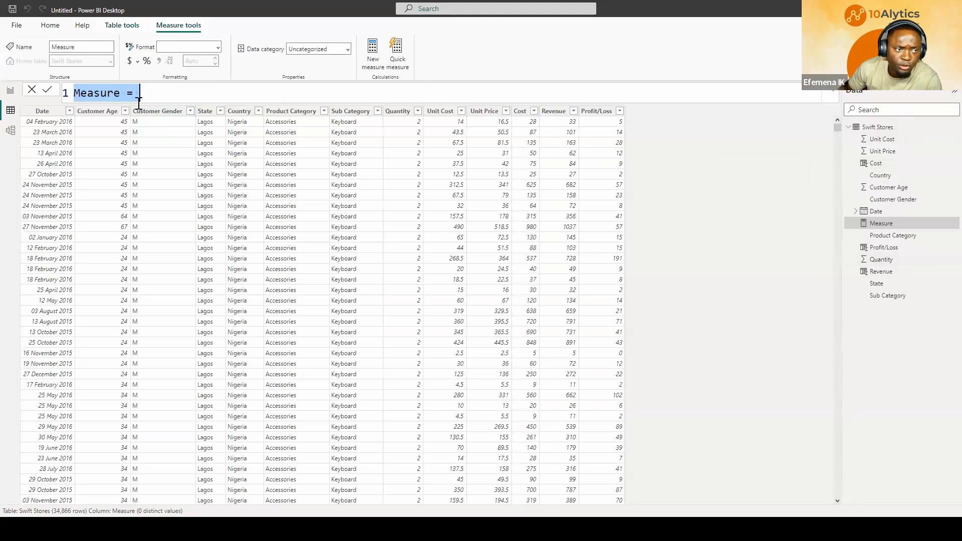
type("Total")
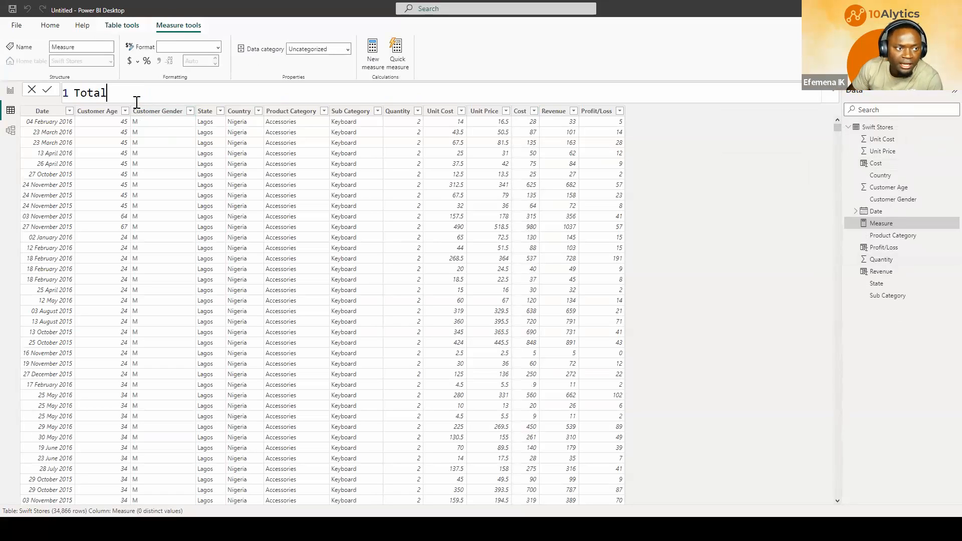
type(" Cost =")
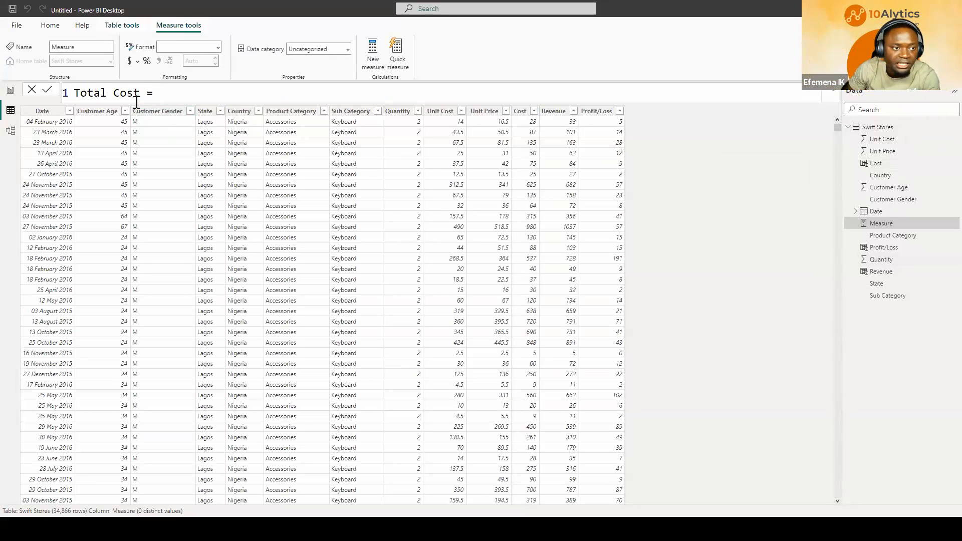
type("su")
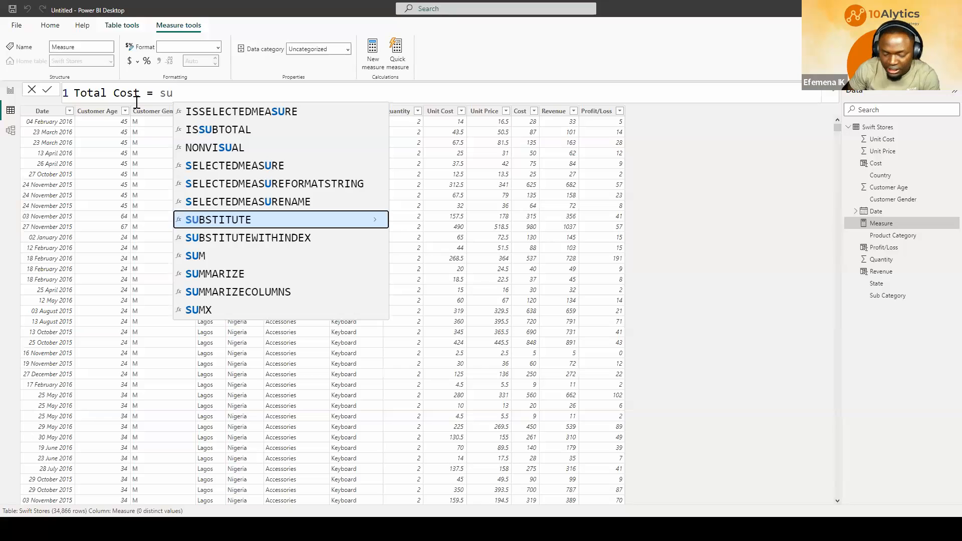
type("m")
key("Tab")
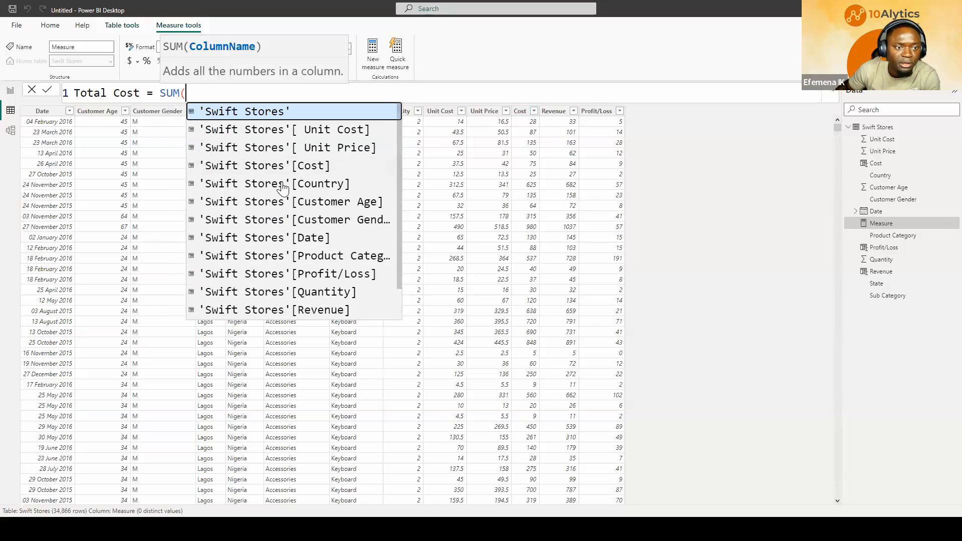
left_click(299, 169)
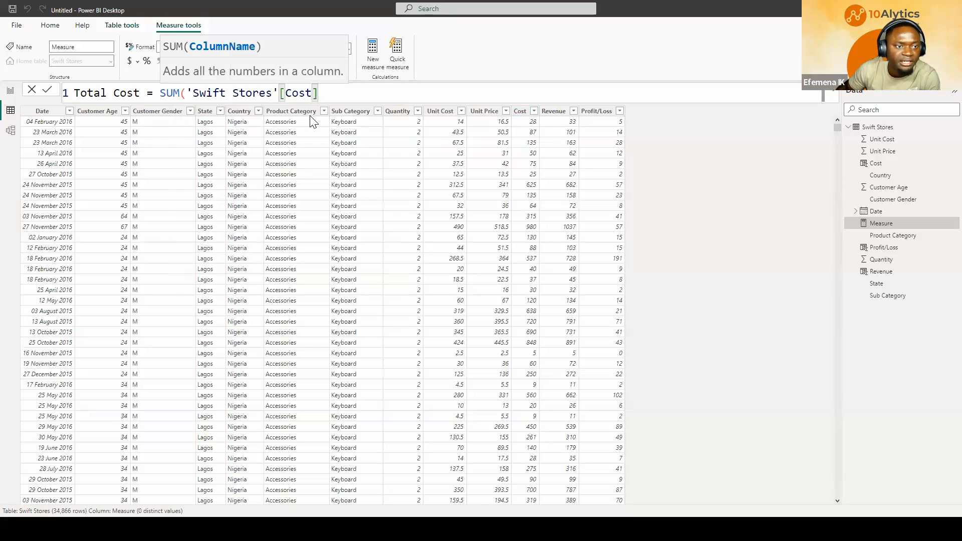
type(")")
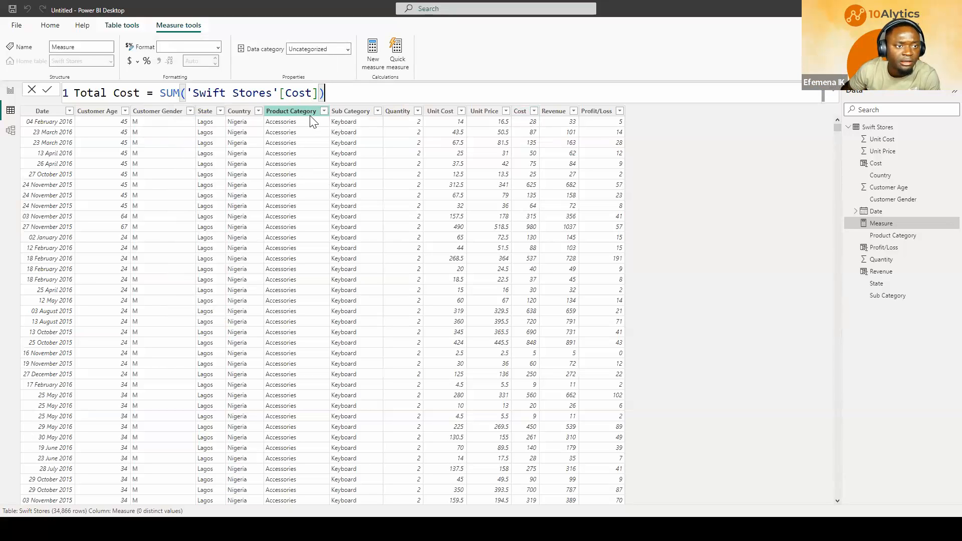
key("Return")
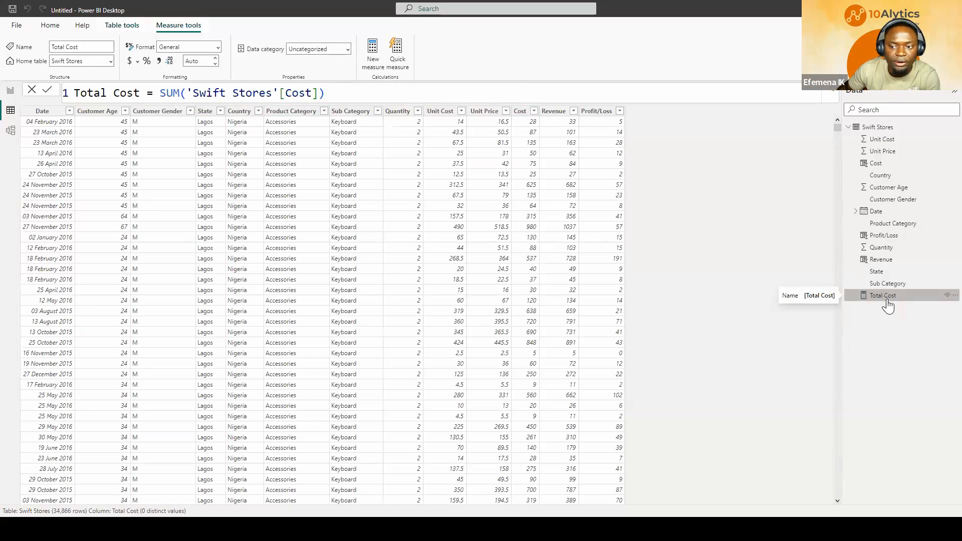
Step: Create a measure in the Swift Stores table defined as Total Revenue = SUM('Swift Stores'[Revenue])
left_click(520, 112)
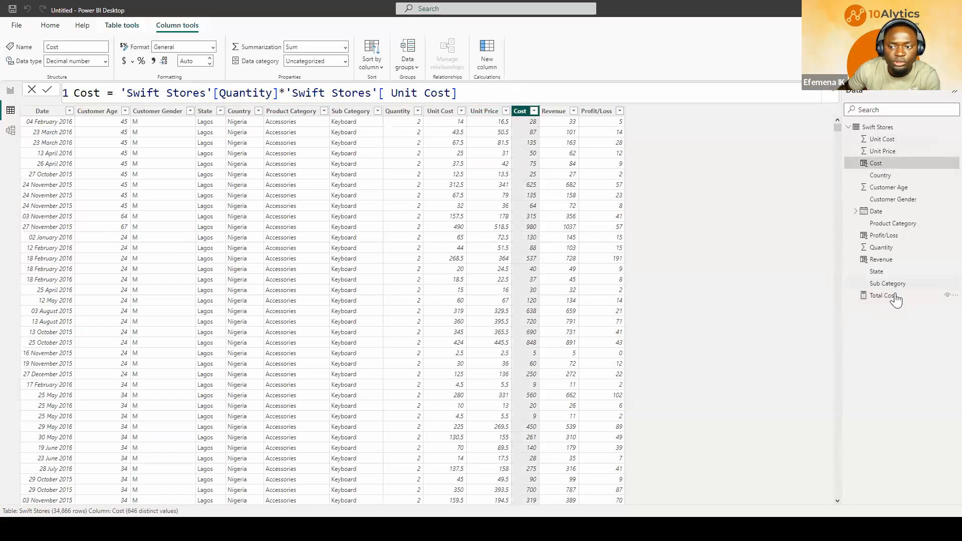
left_click(557, 111)
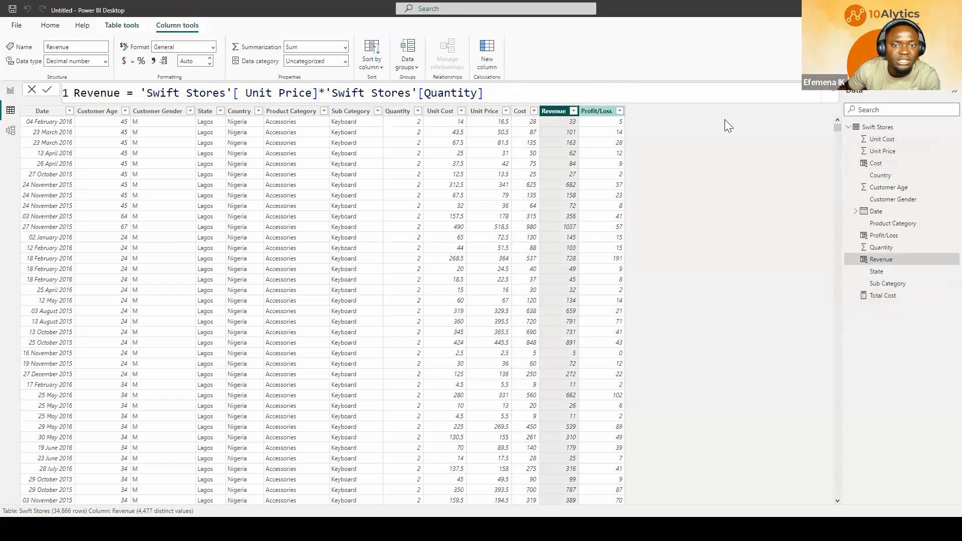
right_click(875, 127)
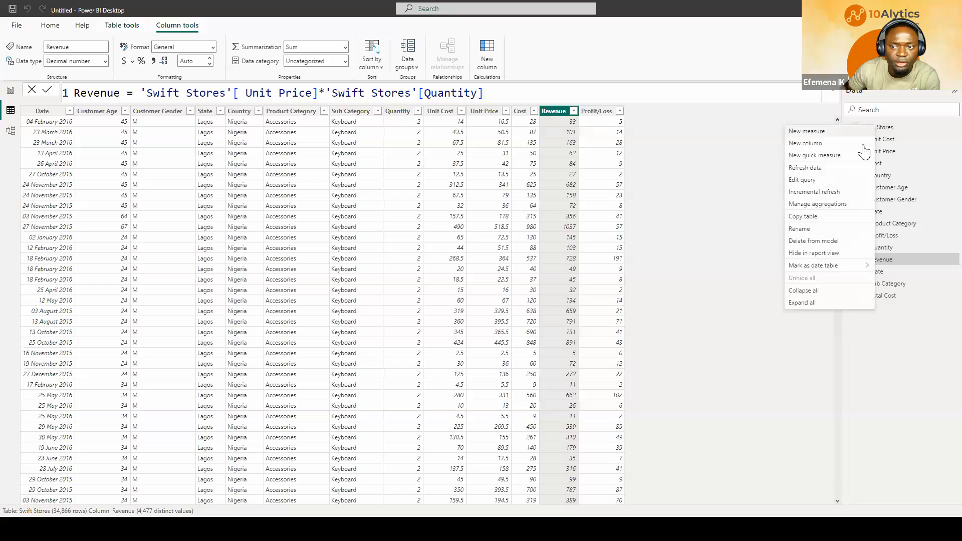
left_click(808, 131)
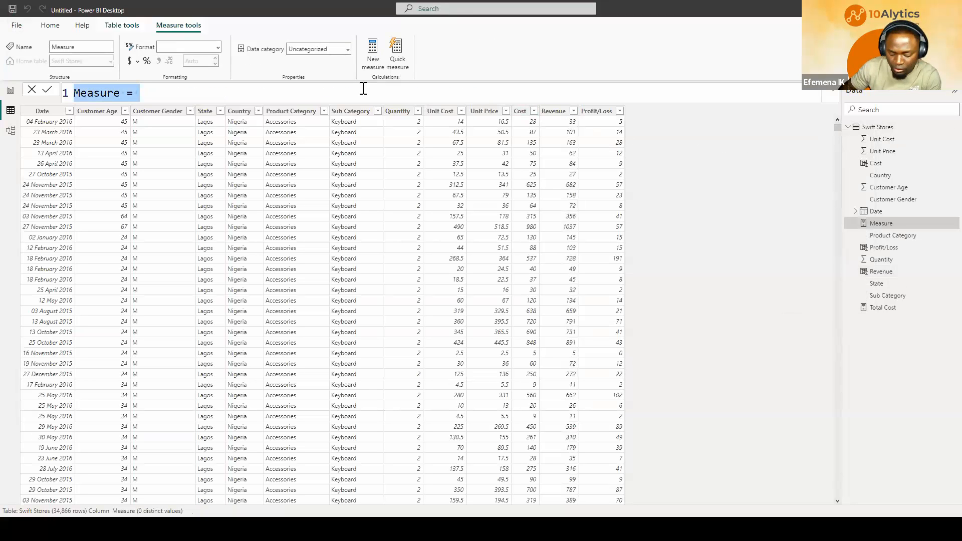
type("Total Revenie")
key("BackSpace")
key("BackSpace")
type("ue =")
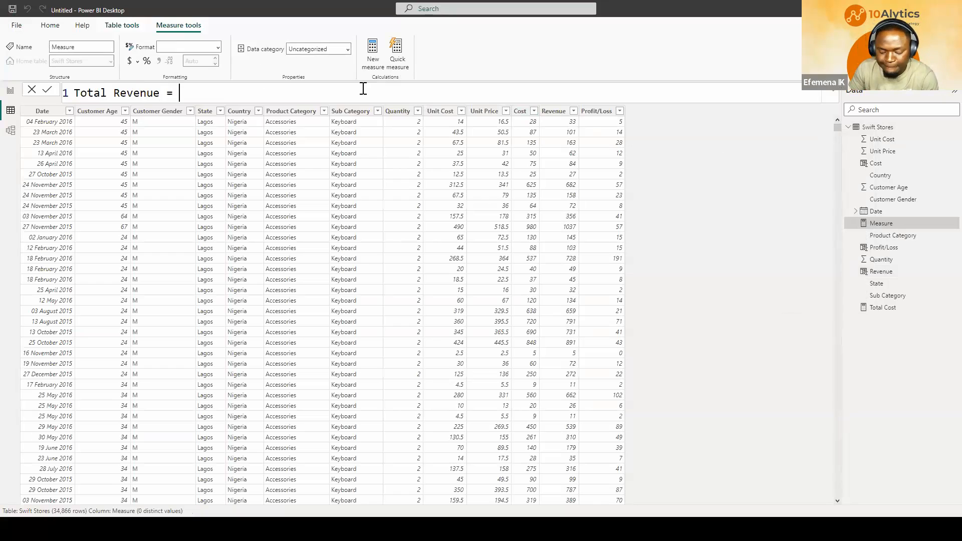
type("sum")
key("Tab")
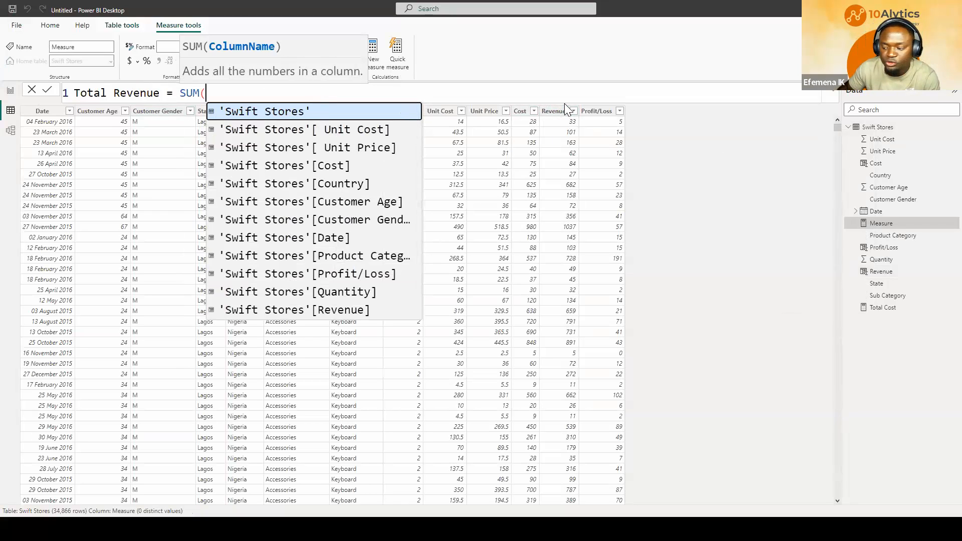
scroll(340, 273, "down", 1)
left_click(344, 275)
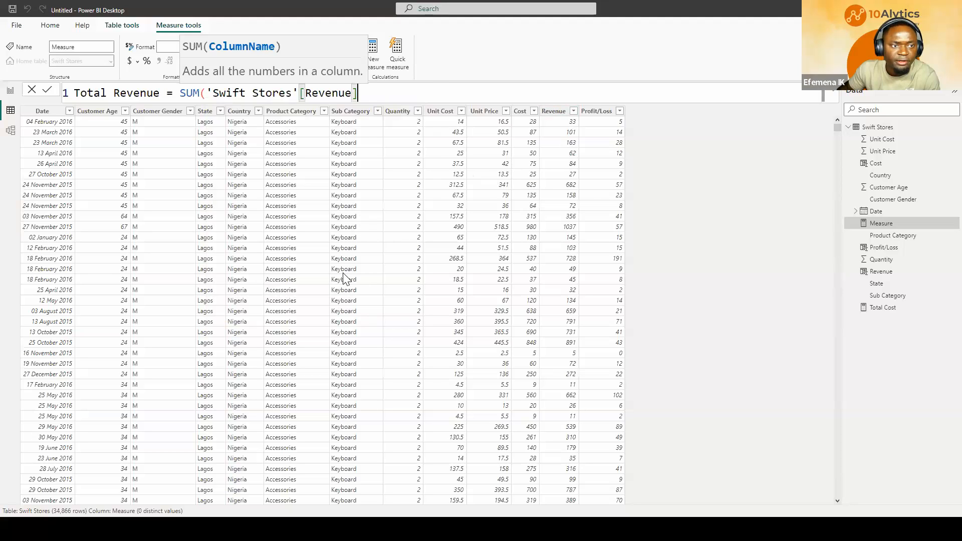
type(")")
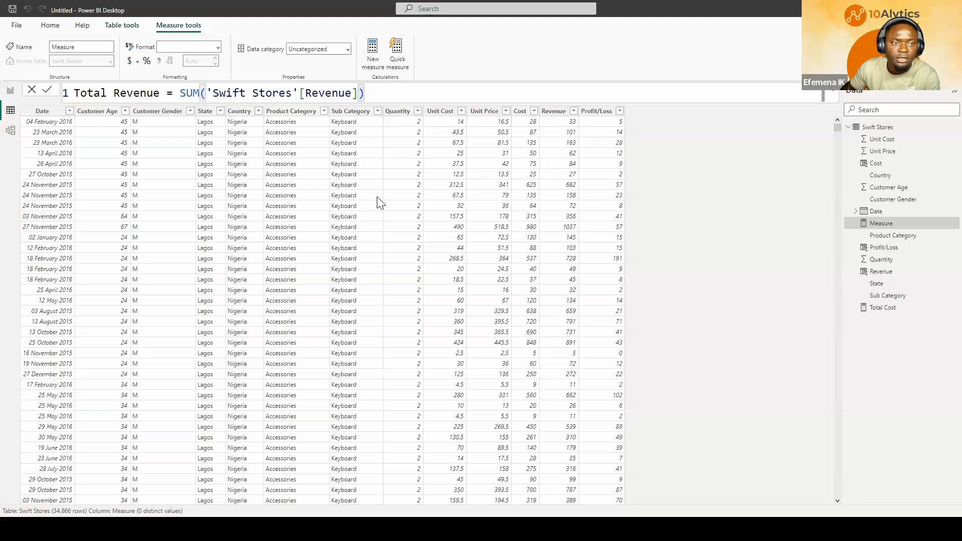
key("Return")
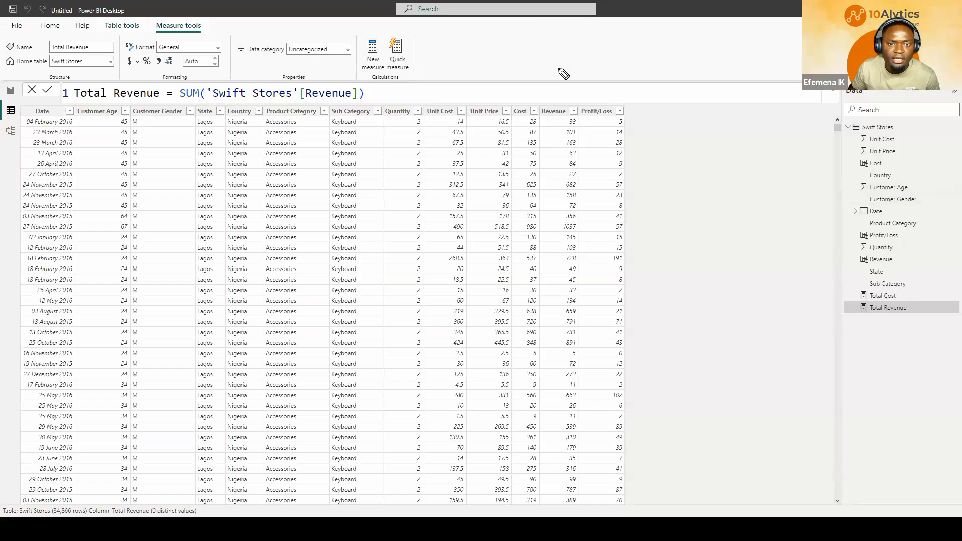
left_click_drag(521, 83, 525, 102)
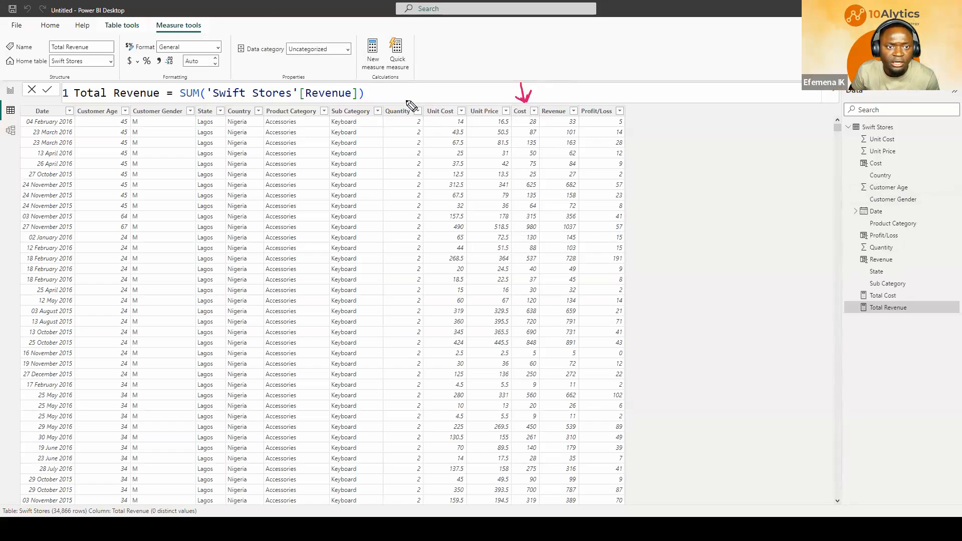
mouse_move(408, 107)
left_mouse_down()
mouse_move(405, 81)
mouse_move(465, 69)
mouse_move(481, 47)
mouse_move(566, 38)
mouse_move(549, 53)
left_mouse_up()
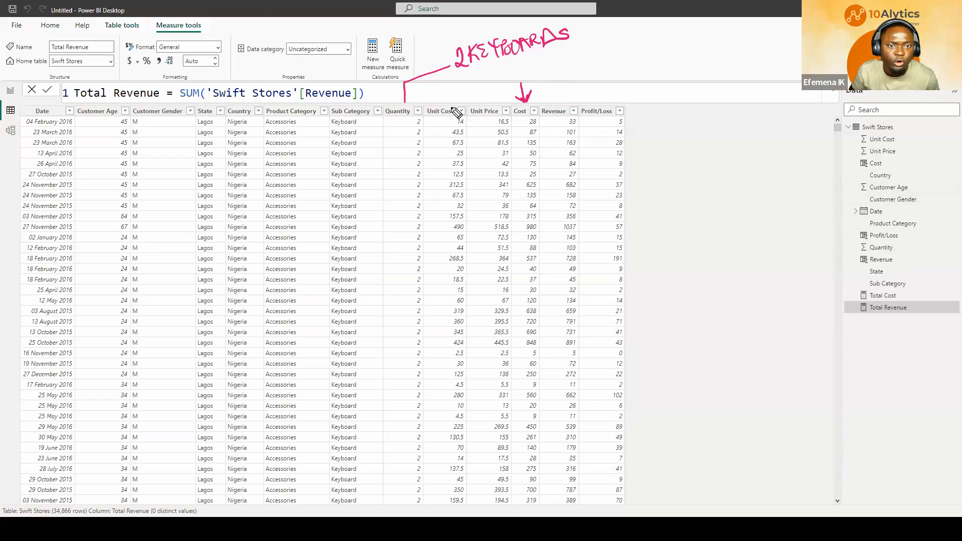
mouse_move(450, 103)
left_mouse_down()
mouse_move(450, 91)
mouse_move(487, 76)
left_mouse_up()
mouse_move(483, 66)
left_mouse_down()
mouse_move(484, 84)
mouse_move(462, 91)
mouse_move(468, 101)
left_mouse_up()
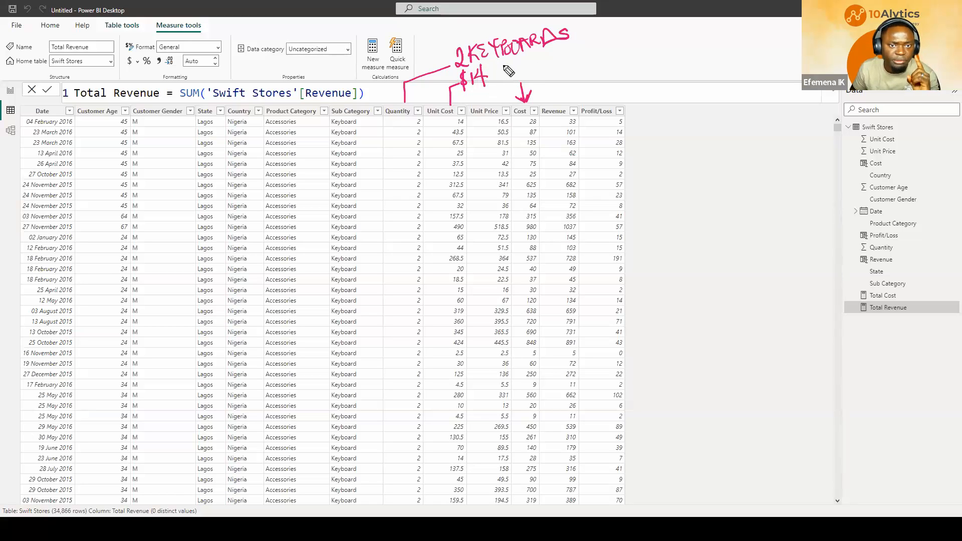
mouse_move(506, 62)
left_mouse_down()
mouse_move(530, 104)
mouse_move(561, 62)
mouse_move(523, 79)
mouse_move(530, 82)
left_mouse_up()
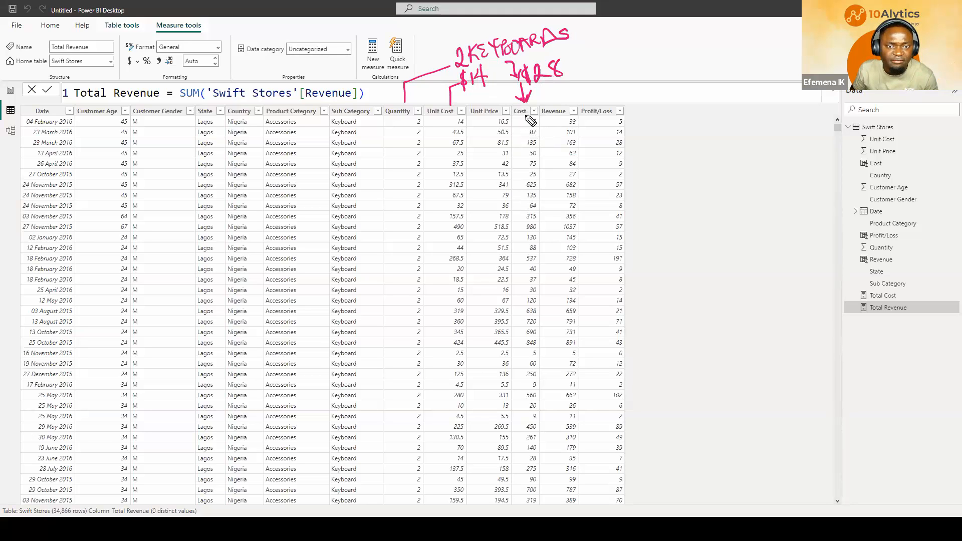
mouse_move(523, 111)
left_mouse_down()
mouse_move(513, 116)
mouse_move(527, 125)
left_mouse_up()
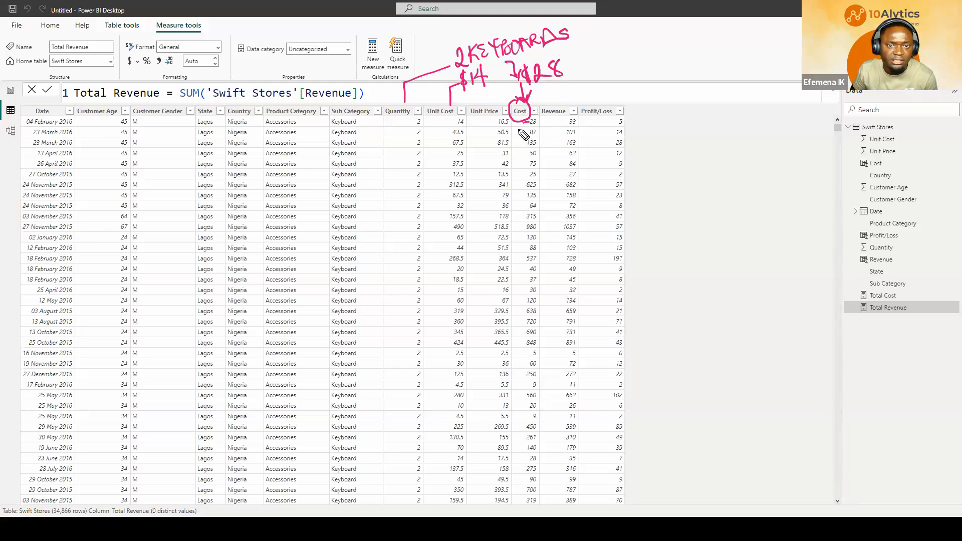
mouse_move(516, 144)
left_mouse_down()
mouse_move(526, 142)
mouse_move(527, 163)
left_mouse_up()
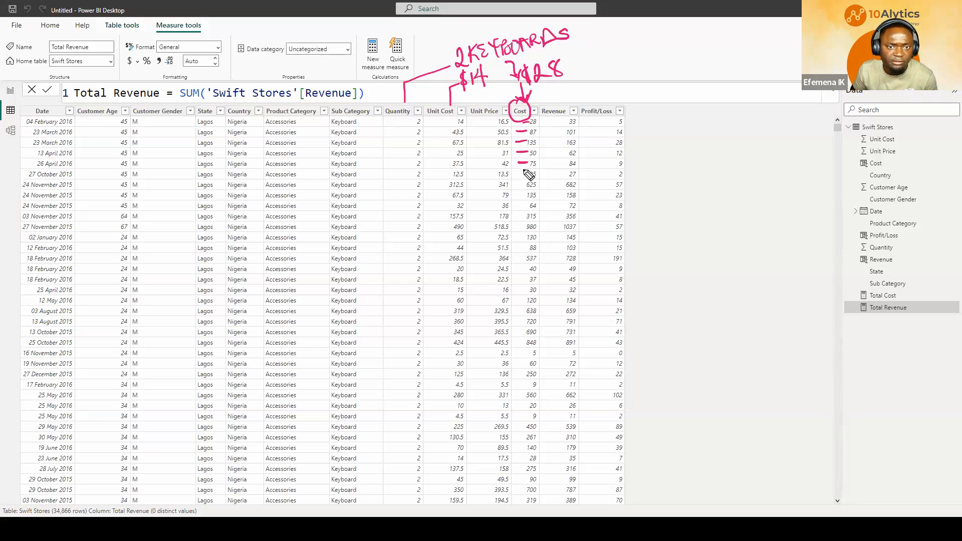
Step: Annotate the screen with TOTAL COST and SUM/TOTAL, boxing the Cost column and linking it by an arrow
mouse_move(598, 57)
left_mouse_down()
mouse_move(606, 77)
mouse_move(619, 59)
mouse_move(631, 75)
mouse_move(687, 75)
left_mouse_up()
mouse_move(698, 55)
left_mouse_down()
mouse_move(703, 74)
mouse_move(721, 61)
left_mouse_up()
left_click_drag(711, 45, 734, 41)
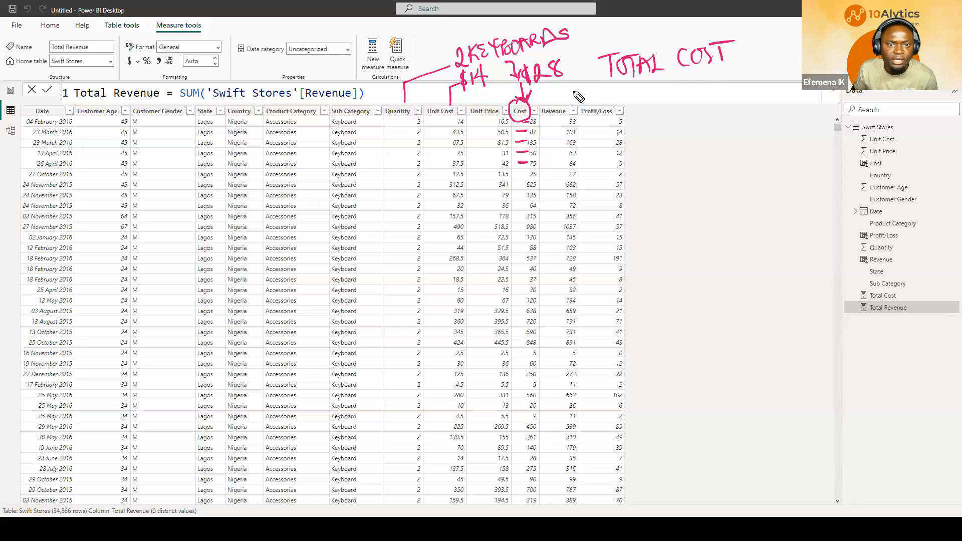
mouse_move(514, 110)
left_mouse_down()
mouse_move(511, 240)
mouse_move(540, 250)
mouse_move(542, 100)
mouse_move(519, 100)
mouse_move(590, 77)
left_mouse_up()
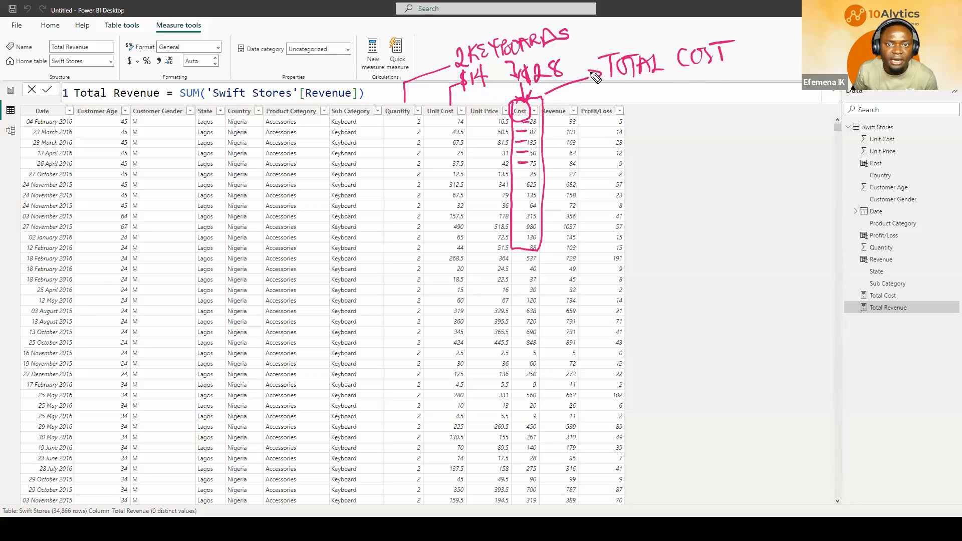
mouse_move(670, 110)
left_mouse_down()
mouse_move(651, 128)
mouse_move(699, 109)
mouse_move(711, 123)
mouse_move(724, 100)
mouse_move(741, 111)
mouse_move(784, 90)
mouse_move(806, 103)
left_mouse_up()
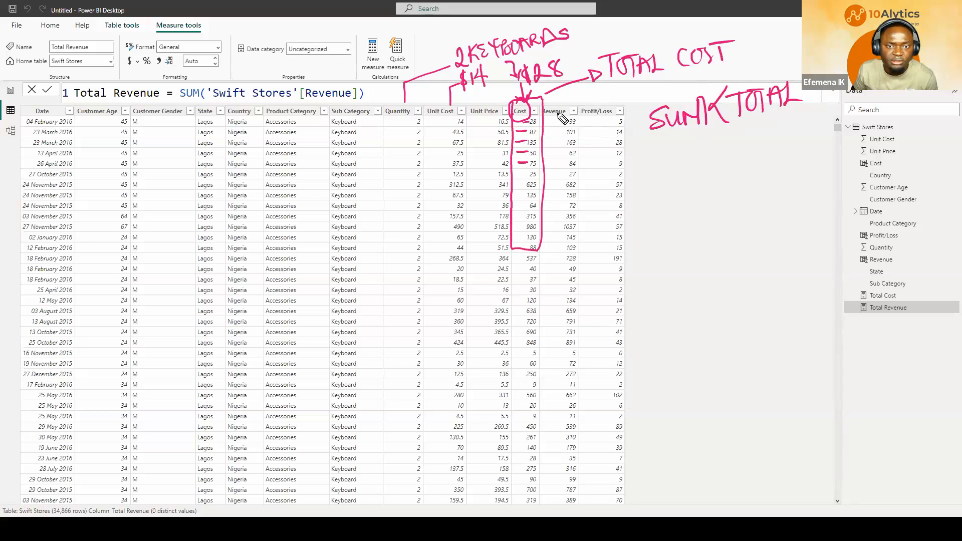
Step: Mark up the SUM function and its Revenue argument in the Total Revenue formula, and clear all screen annotations
left_click_drag(191, 81, 184, 84)
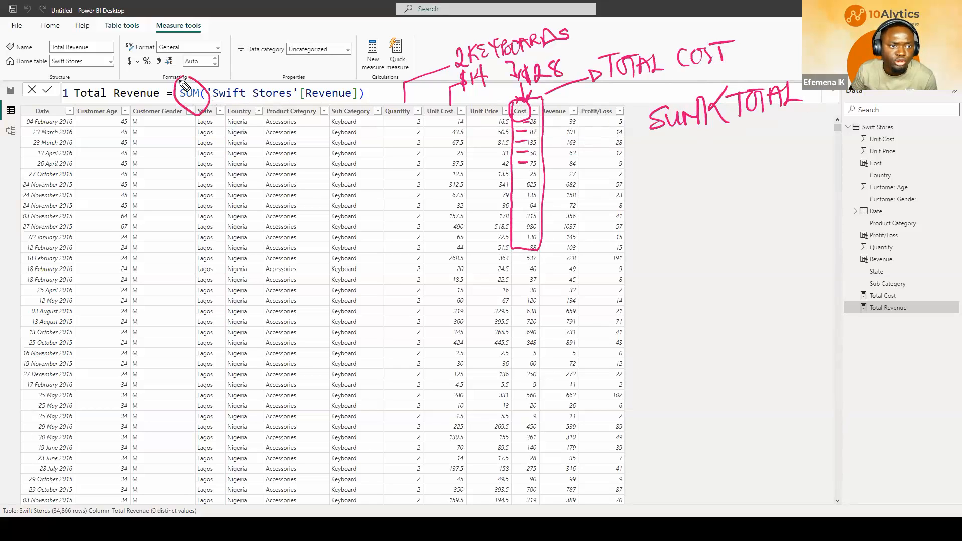
mouse_move(364, 88)
left_mouse_down()
mouse_move(359, 119)
mouse_move(243, 123)
mouse_move(210, 83)
mouse_move(331, 70)
mouse_move(360, 85)
left_mouse_up()
mouse_move(543, 98)
left_mouse_down()
mouse_move(571, 125)
mouse_move(552, 279)
mouse_move(503, 259)
left_mouse_up()
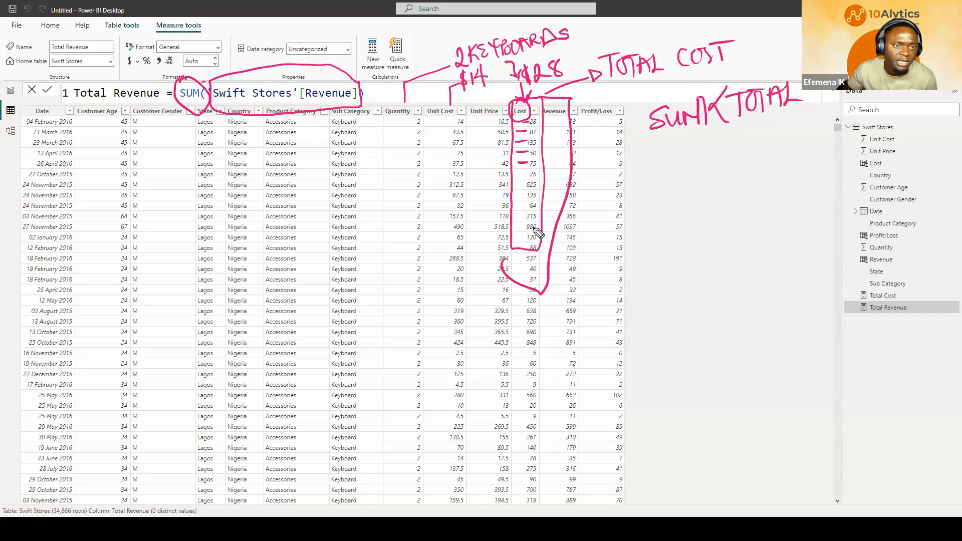
mouse_move(263, 78)
left_mouse_down()
mouse_move(285, 39)
mouse_move(339, 43)
mouse_move(343, 22)
mouse_move(341, 35)
left_mouse_up()
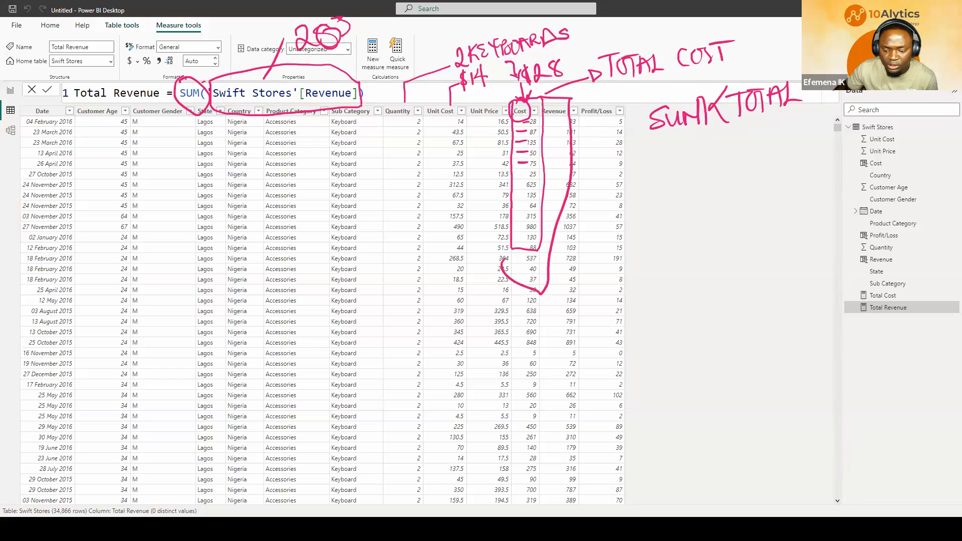
key("Escape")
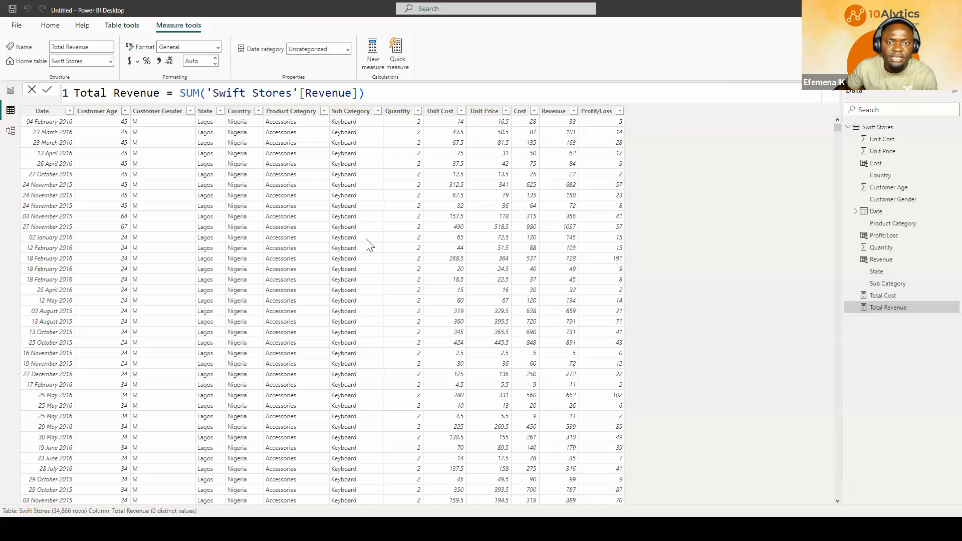
Step: Create a new measure in the Swift Stores table and name it Total profit/losss
right_click(886, 125)
left_click(847, 131)
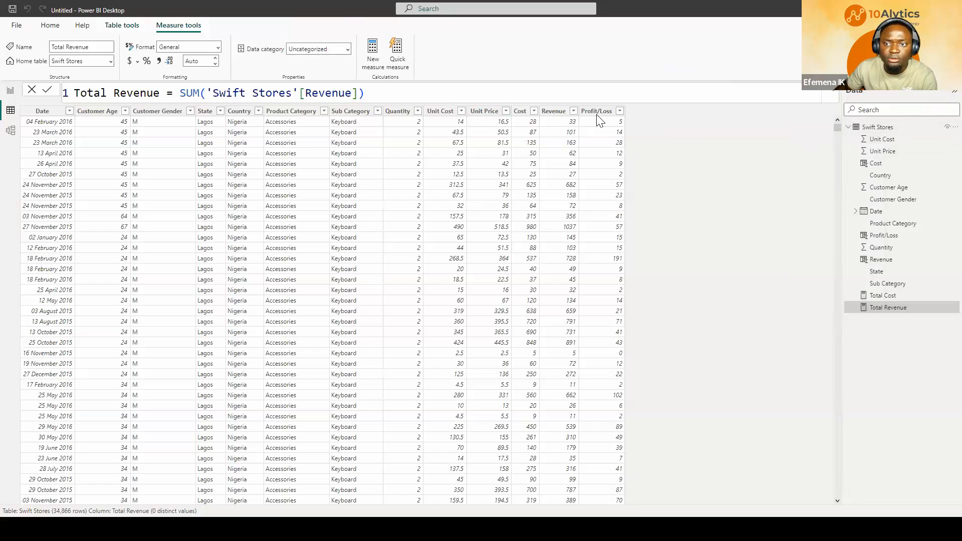
type("Total prof")
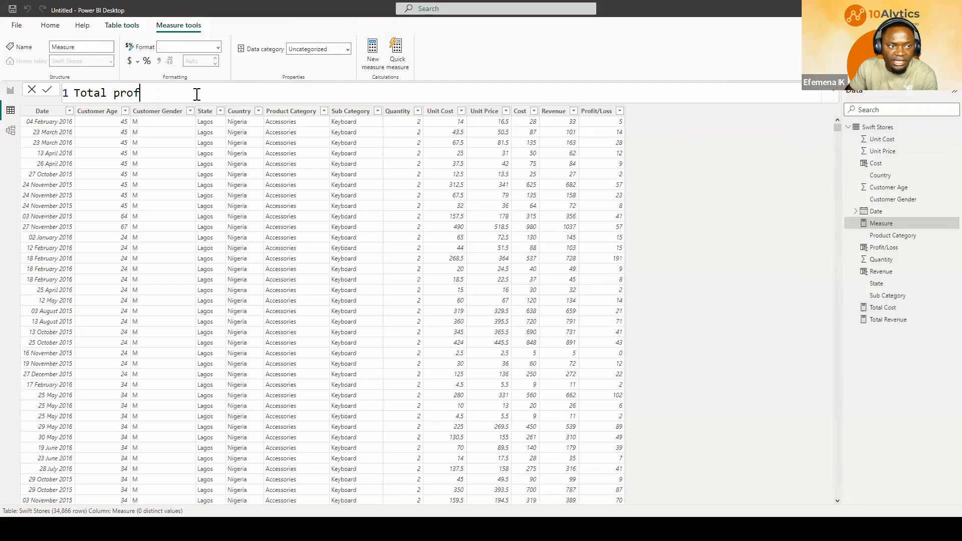
type("it/")
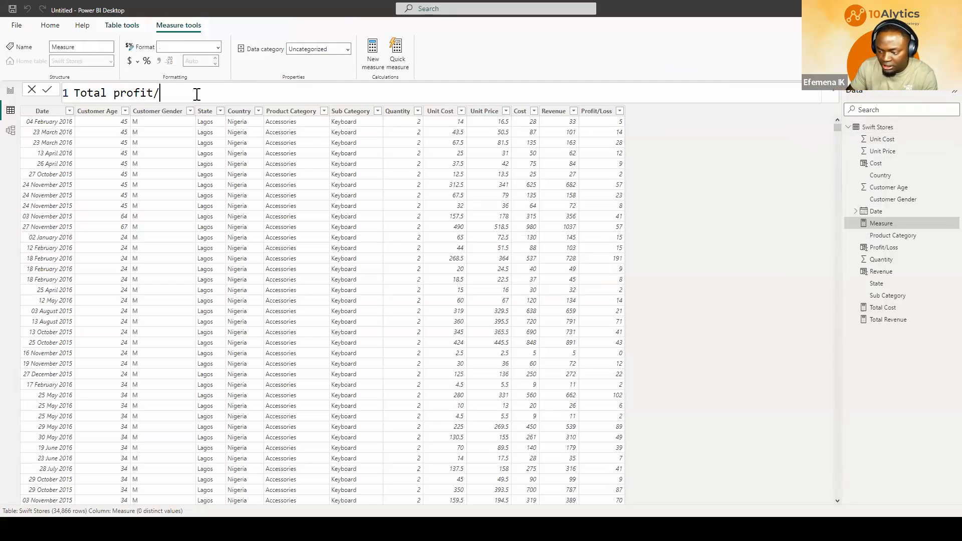
type("losss")
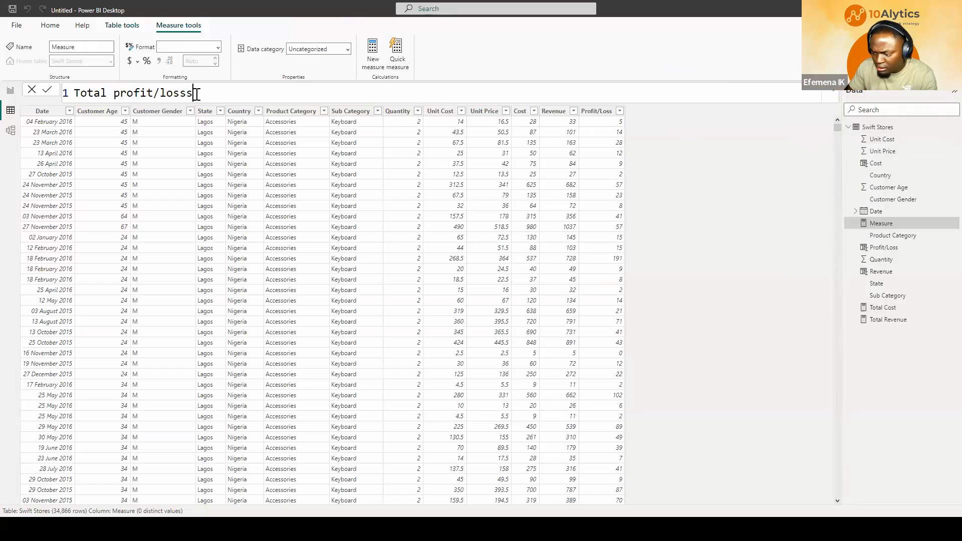
type(" =")
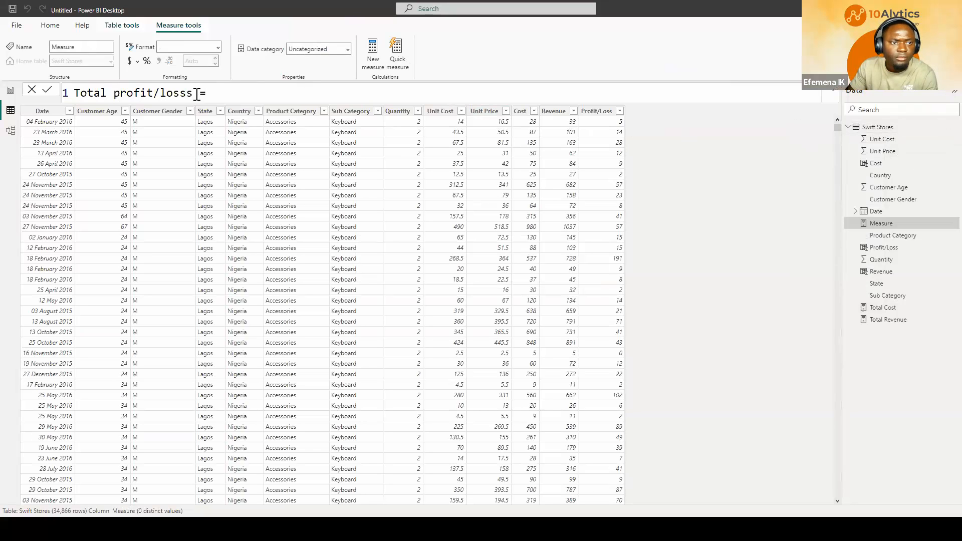
Step: Begin the new measure's formula with the SUM function
type(" su")
key("Tab")
key("BackSpace")
key("BackSpace")
key("BackSpace")
key("BackSpace")
key("BackSpace")
key("BackSpace")
key("BackSpace")
key("BackSpace")
key("BackSpace")
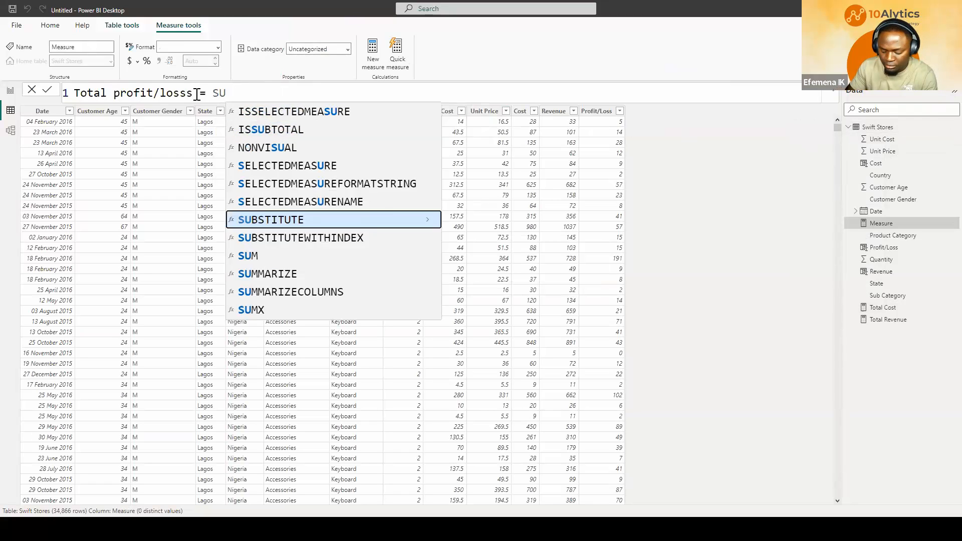
type("m(")
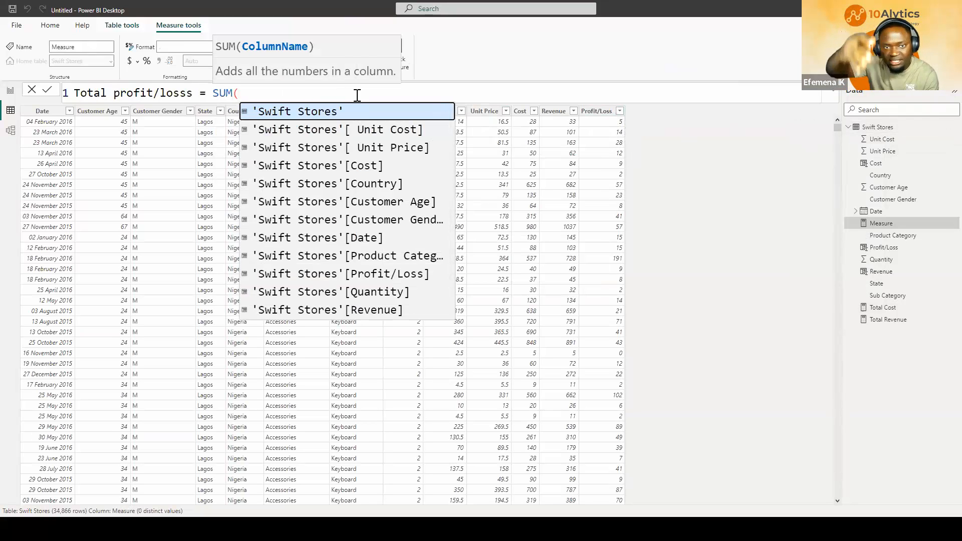
Step: Use 'Swift Stores'[Profit/Loss] as the column to sum, close the formula and commit the measure
type("pro")
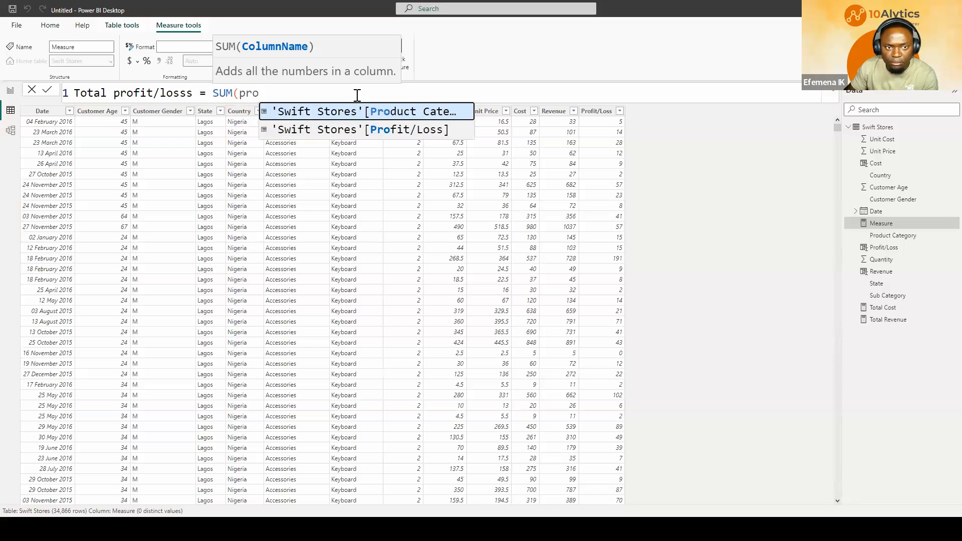
key("Down")
key("Tab")
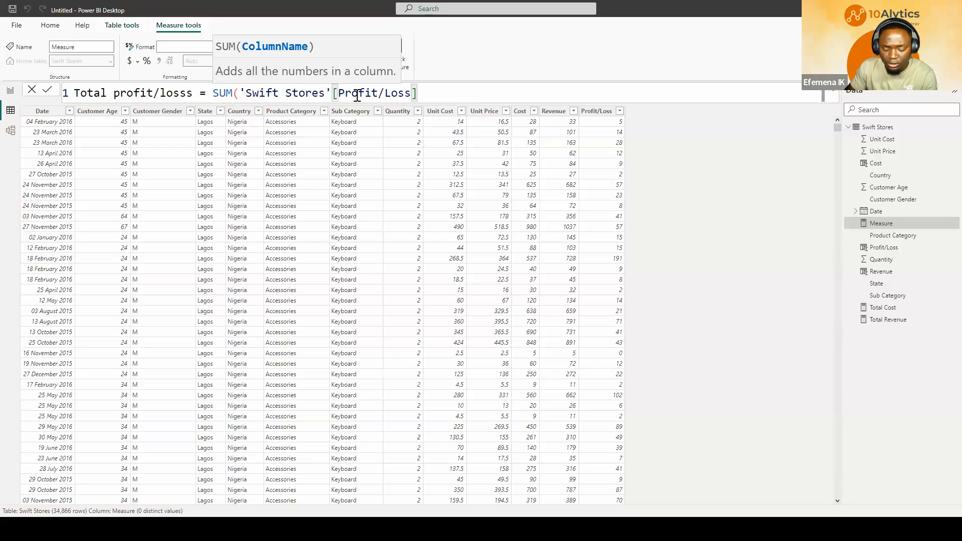
type(")")
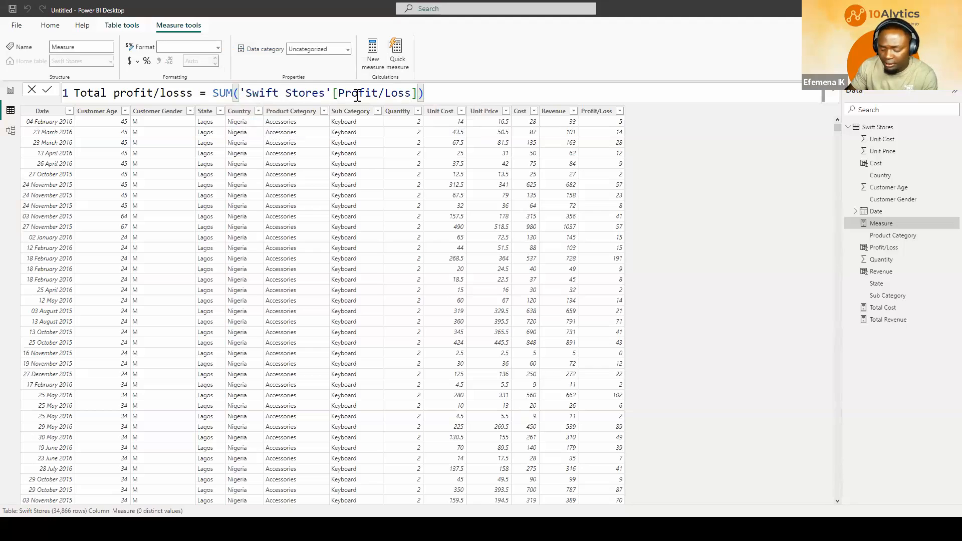
key("Return")
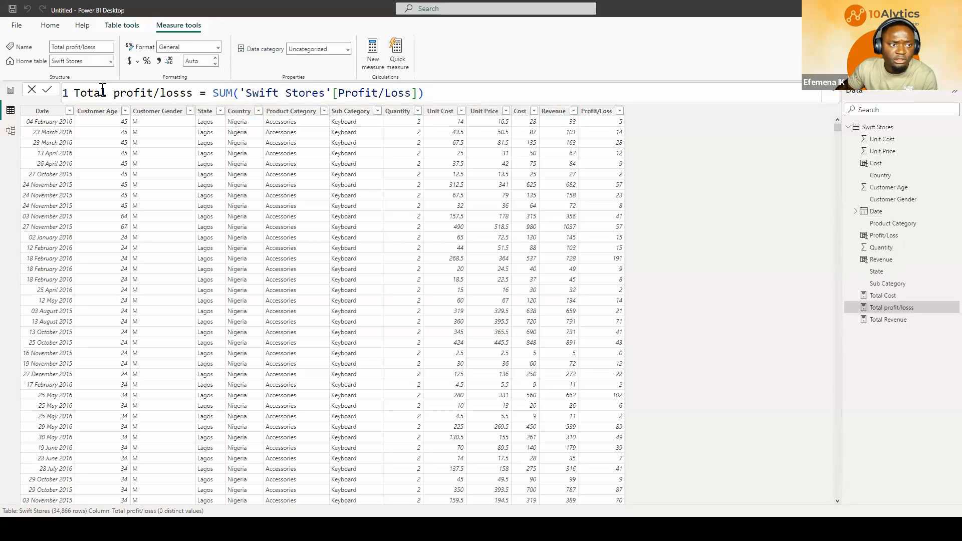
Step: Review the formulas of the Total Cost, Total profit/losss and Total Revenue measures
left_click(884, 296)
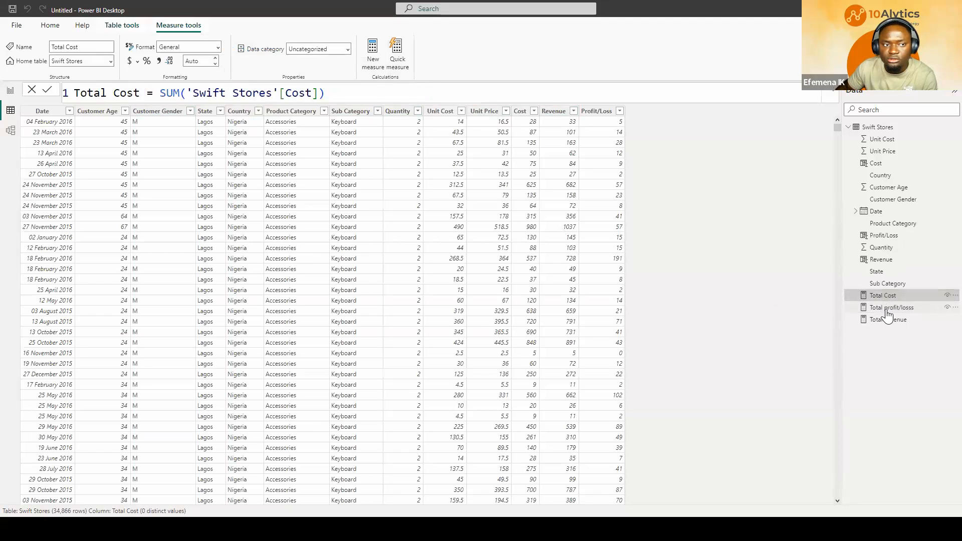
left_click(886, 309)
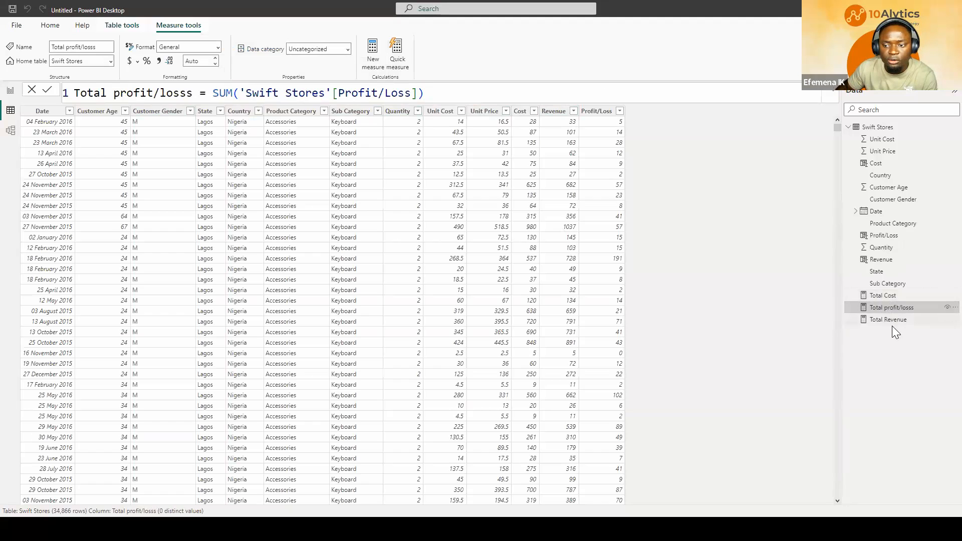
left_click(890, 321)
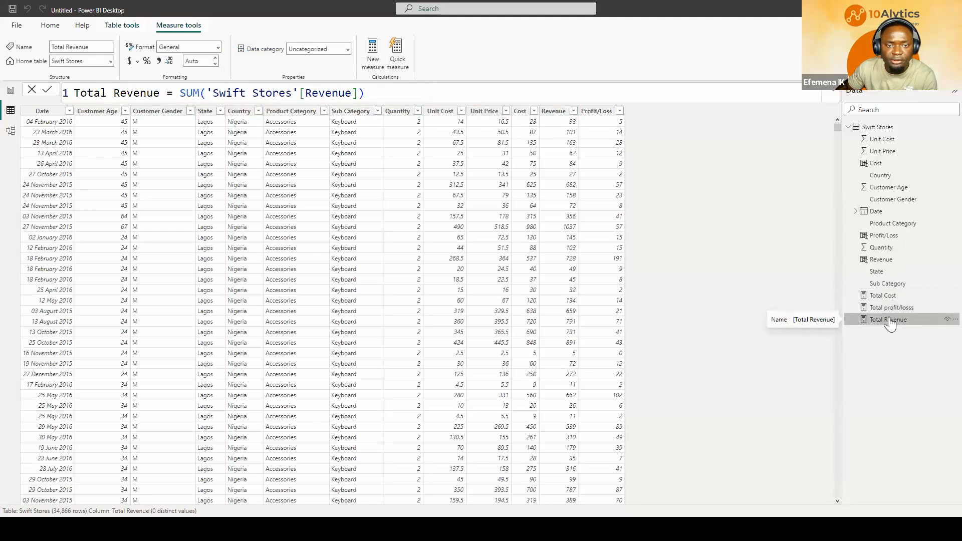
left_click(888, 296)
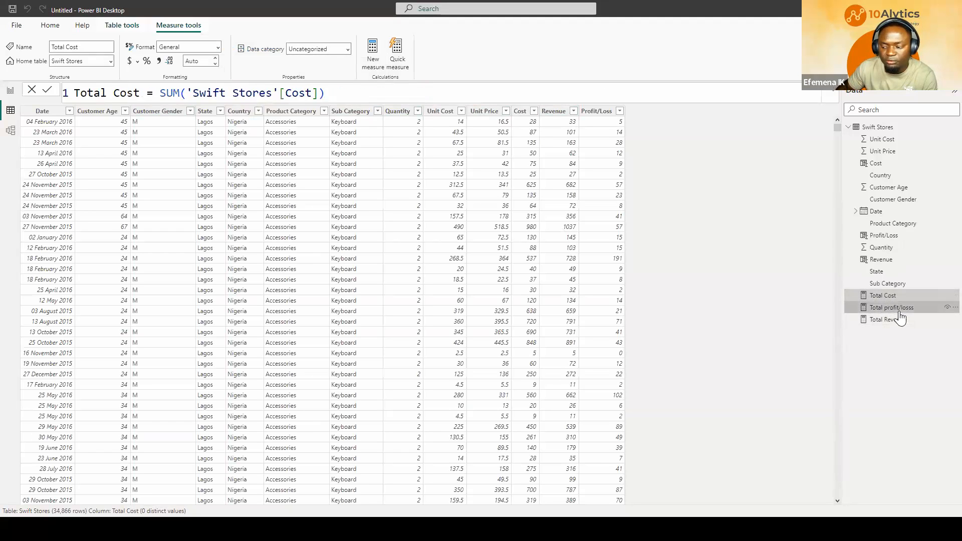
left_click(899, 310)
left_click(892, 321)
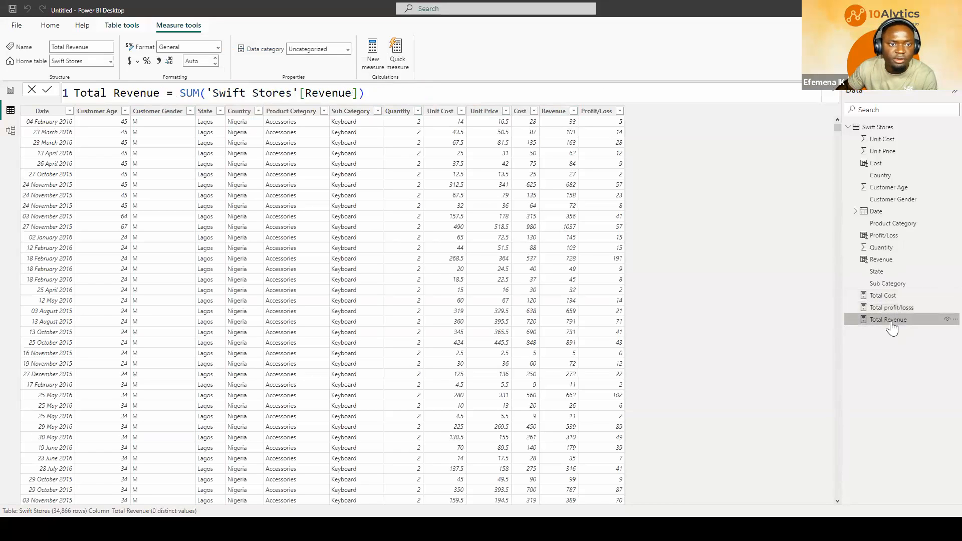
Step: Open the report view, underline Limited Visibility on the Key Issues slide, and return to the Power BI report
left_click(10, 90)
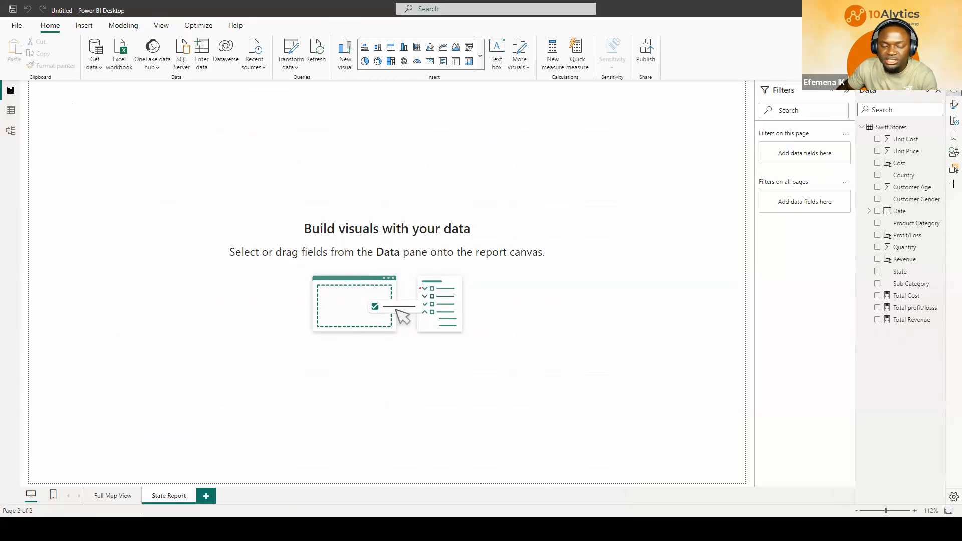
key("alt+Tab")
left_click_drag(58, 236, 142, 236)
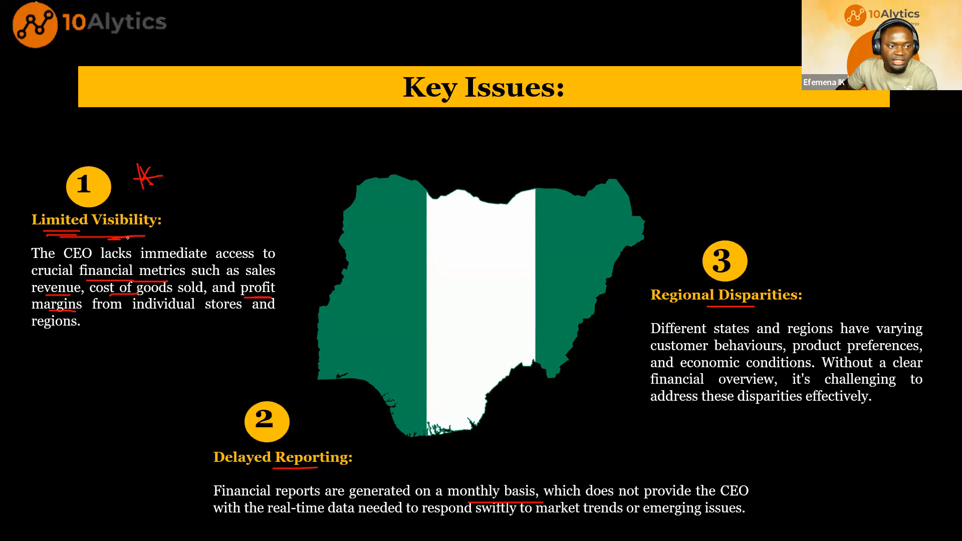
key("alt+Tab")
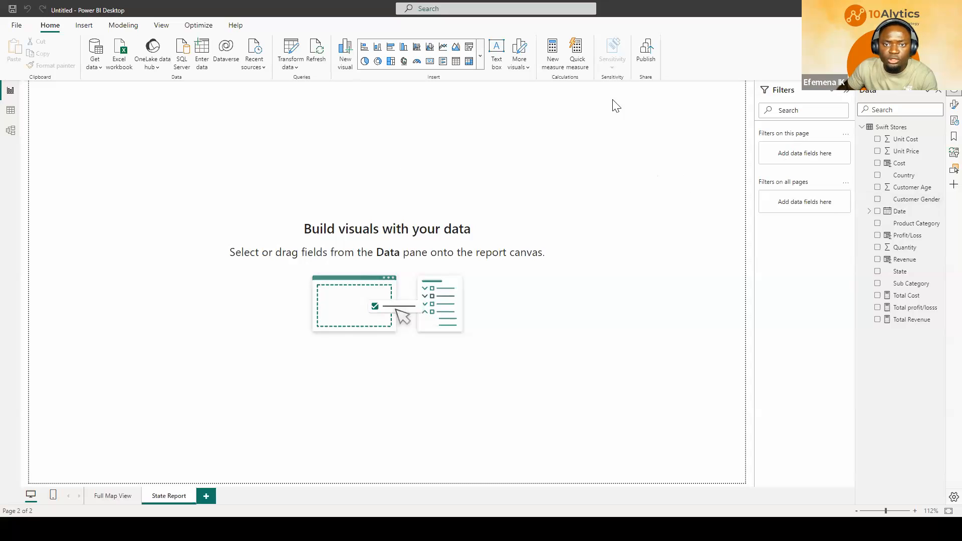
Step: Insert a card visual on the State Report page and size it in the upper-left area of the canvas
left_click(481, 53)
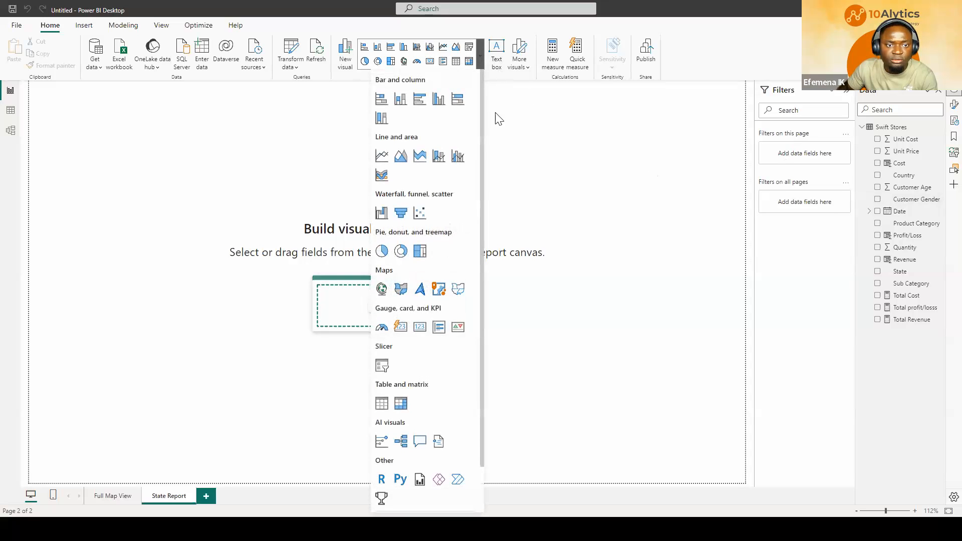
left_click(419, 330)
left_click_drag(130, 143, 123, 195)
left_click_drag(194, 296, 247, 230)
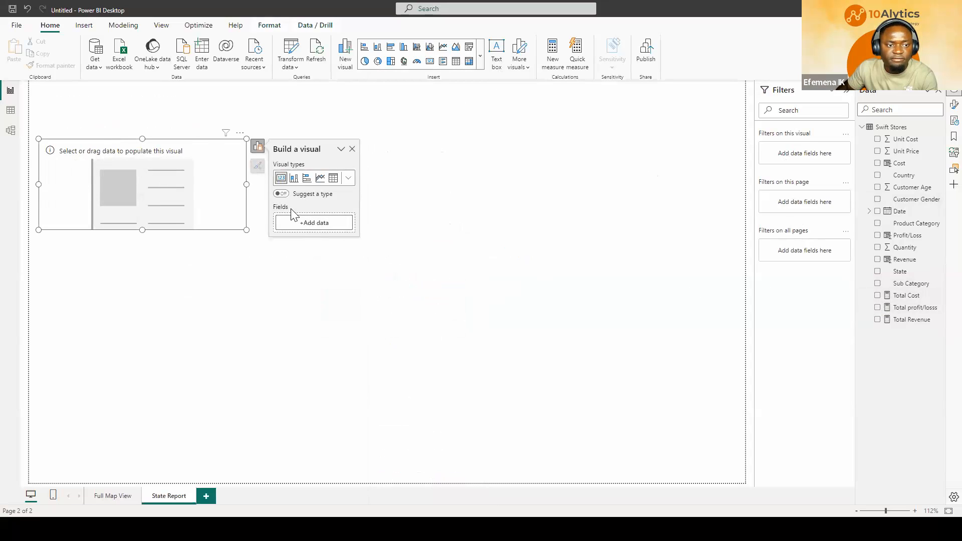
Step: Assign the Total Cost measure to the card and shrink the card to a more compact size
left_click(312, 224)
scroll(408, 365, "down", 1)
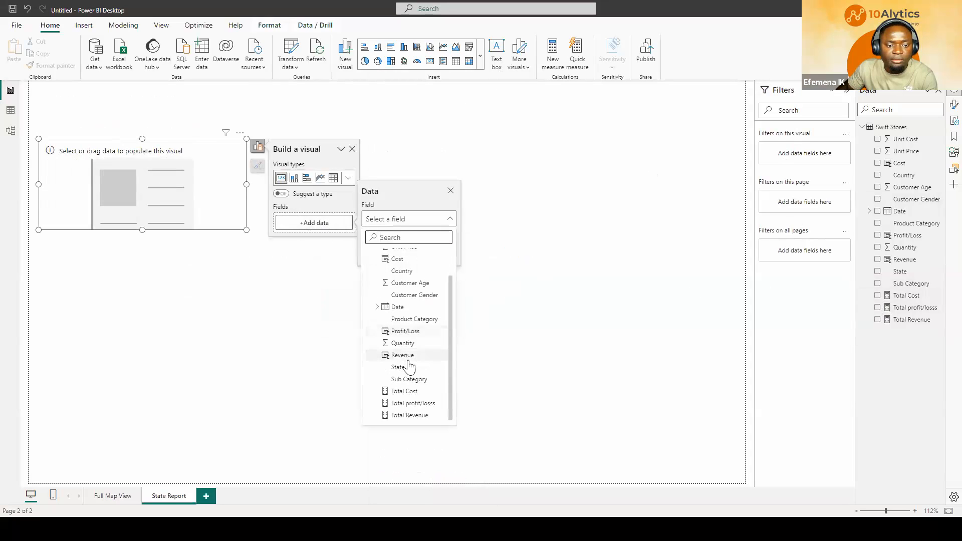
left_click(407, 391)
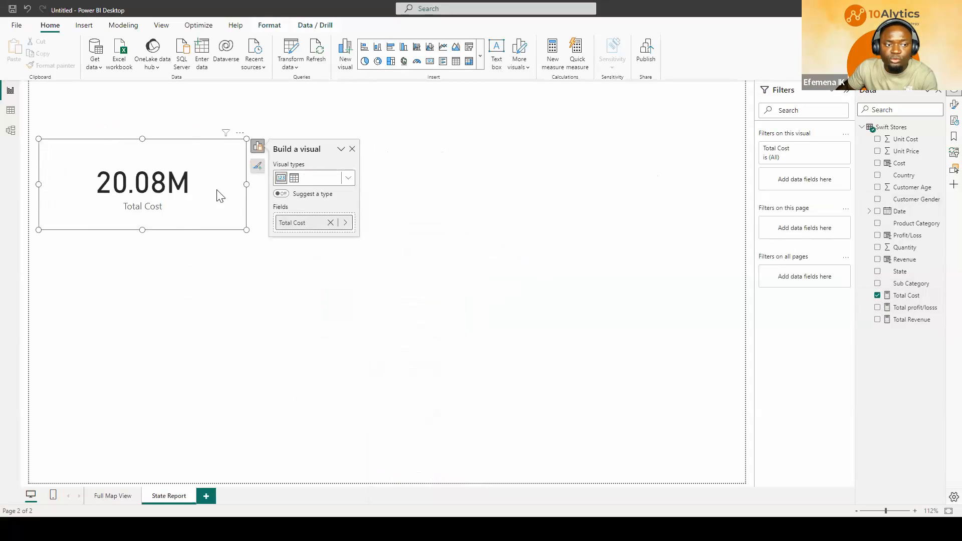
left_click_drag(245, 229, 186, 210)
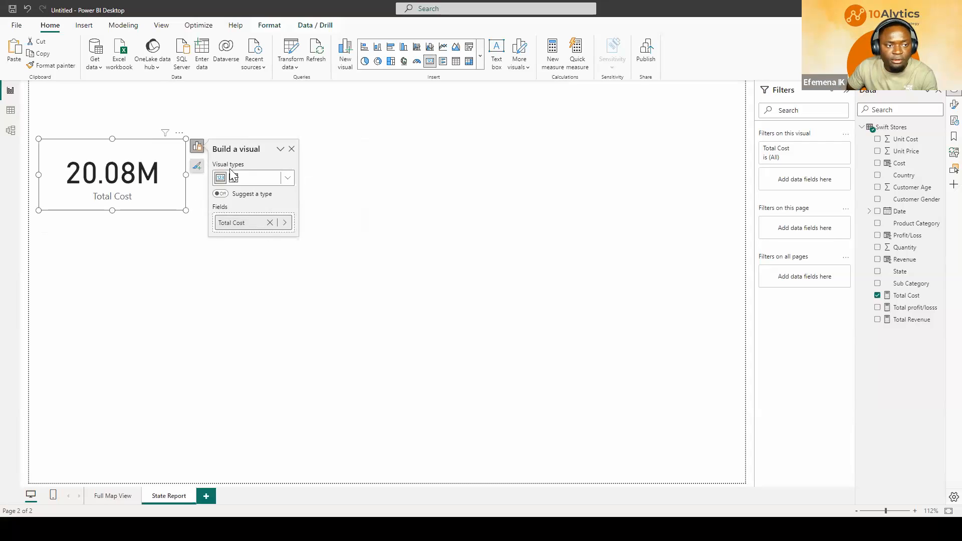
Step: Add a second card visual below the Total Cost card, assign it the Total Revenue measure, and move it slightly up
left_click(402, 114)
left_click(430, 61)
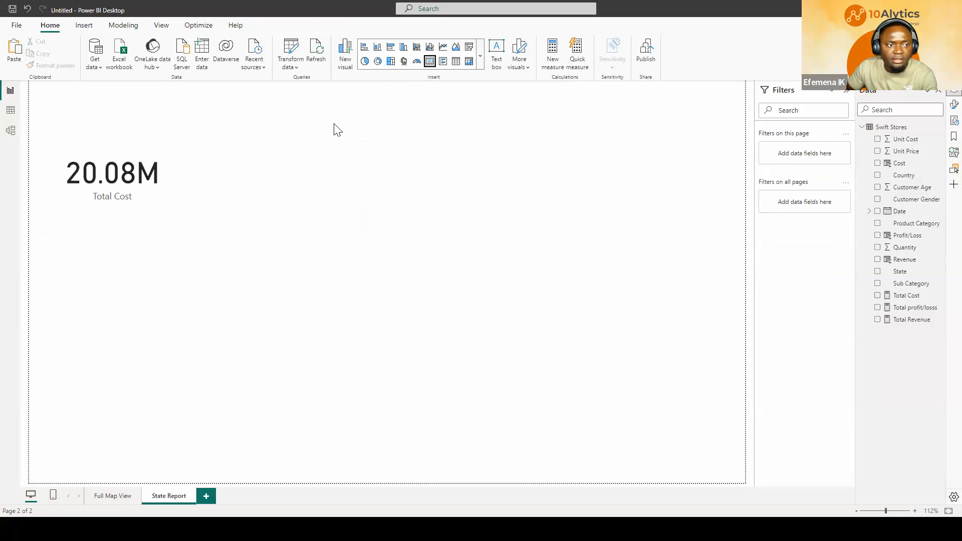
left_click_drag(111, 307, 113, 287)
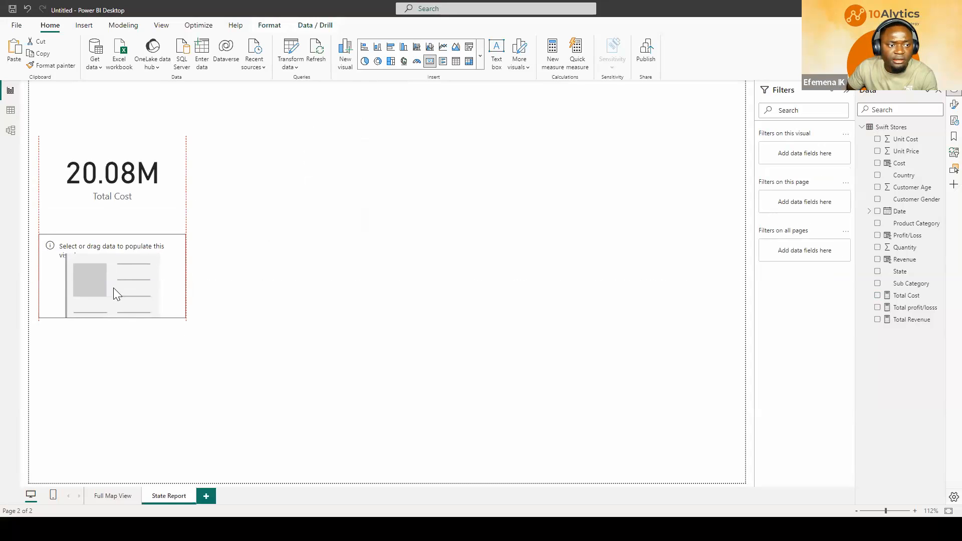
left_click(254, 319)
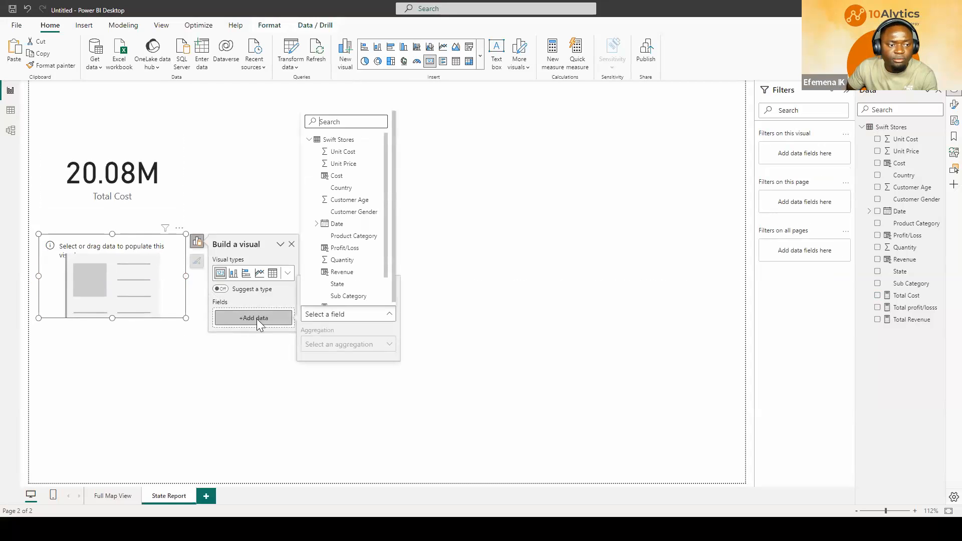
scroll(365, 286, "down", 2)
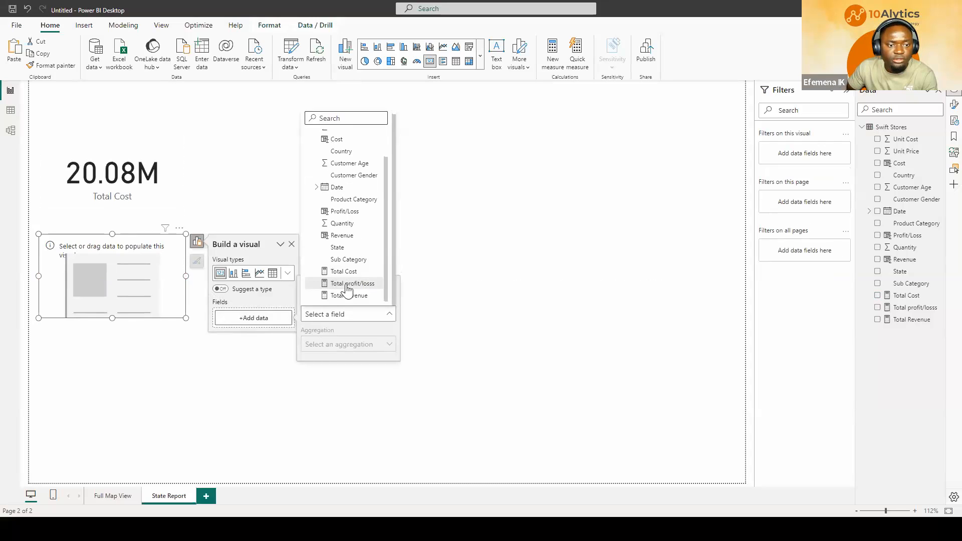
left_click(348, 296)
left_click_drag(151, 300, 153, 258)
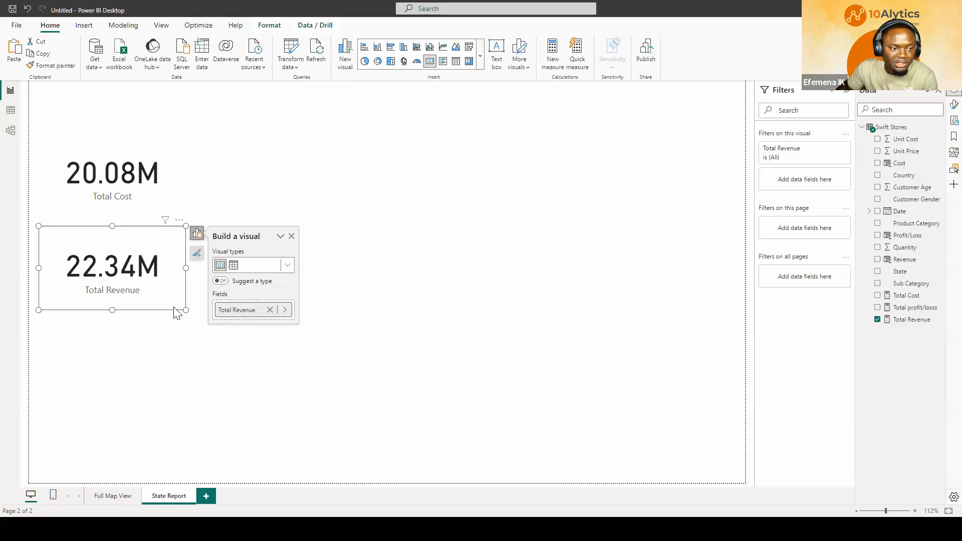
Step: Add a third card visual below the Total Revenue card, assign it the Total profit/losss measure, and nudge it upward
left_click(212, 202)
left_click(430, 60)
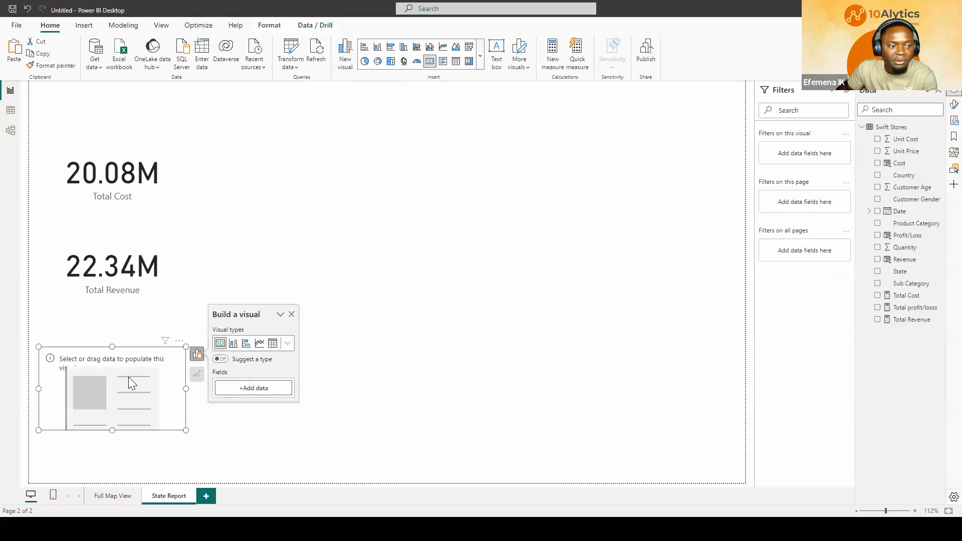
left_click(248, 390)
scroll(373, 329, "down", 2)
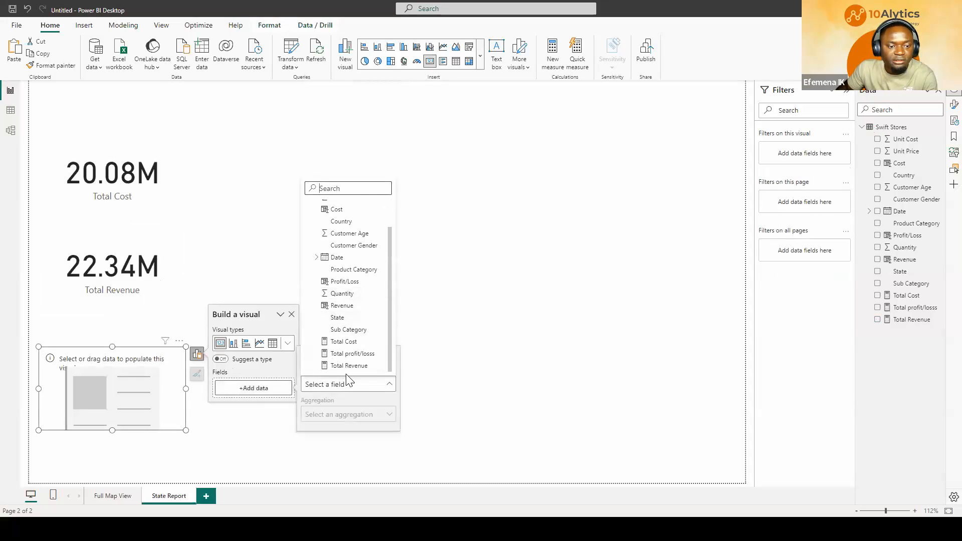
left_click(351, 357)
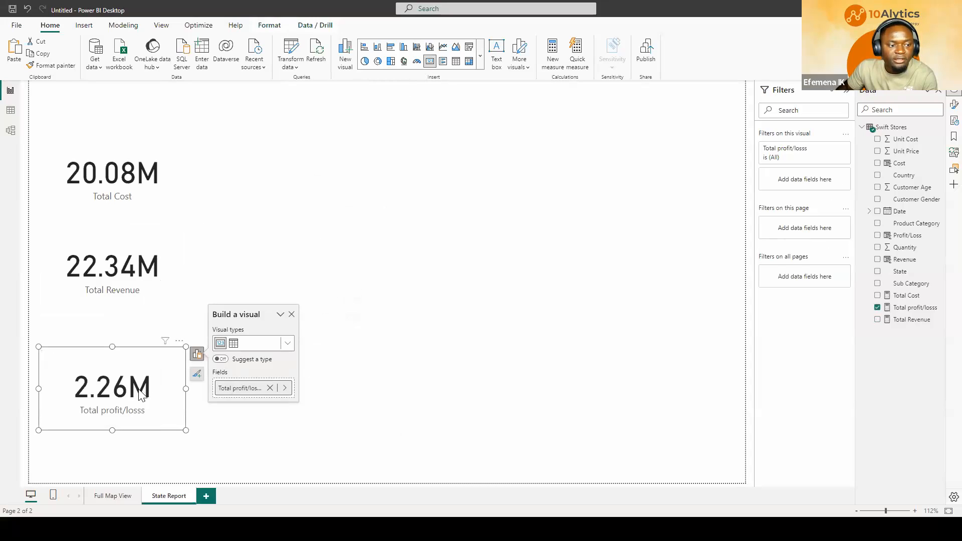
left_click(145, 381)
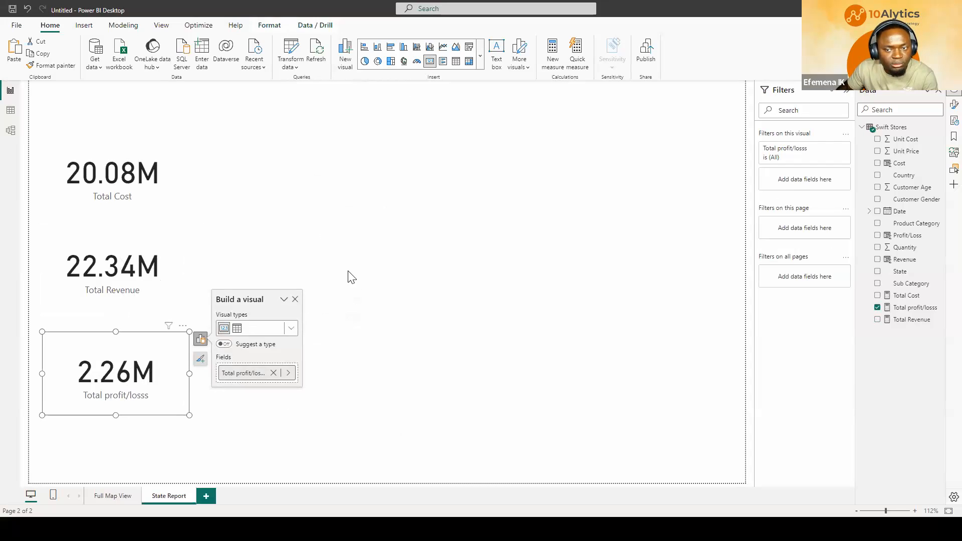
left_click(424, 240)
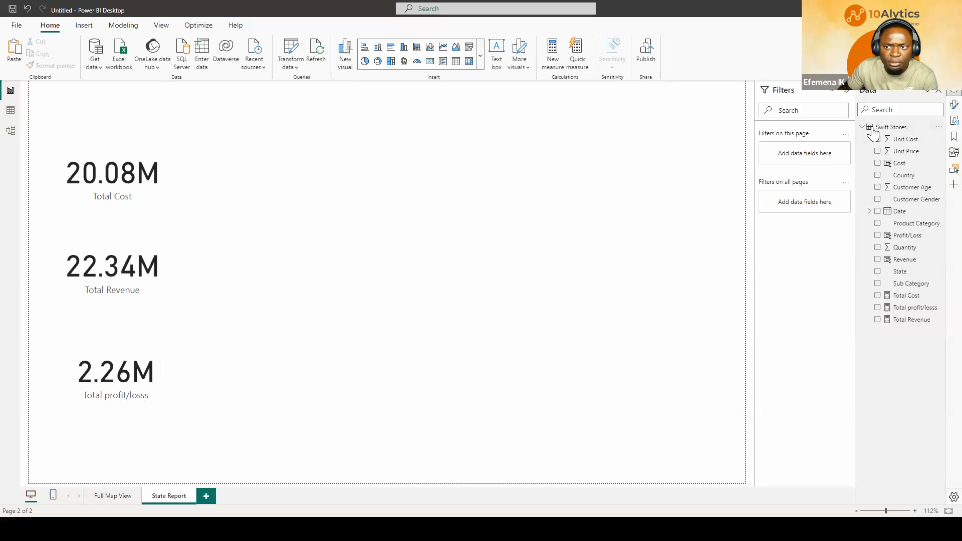
Step: Set the page type of the State Report page to Tooltip
left_click(945, 107)
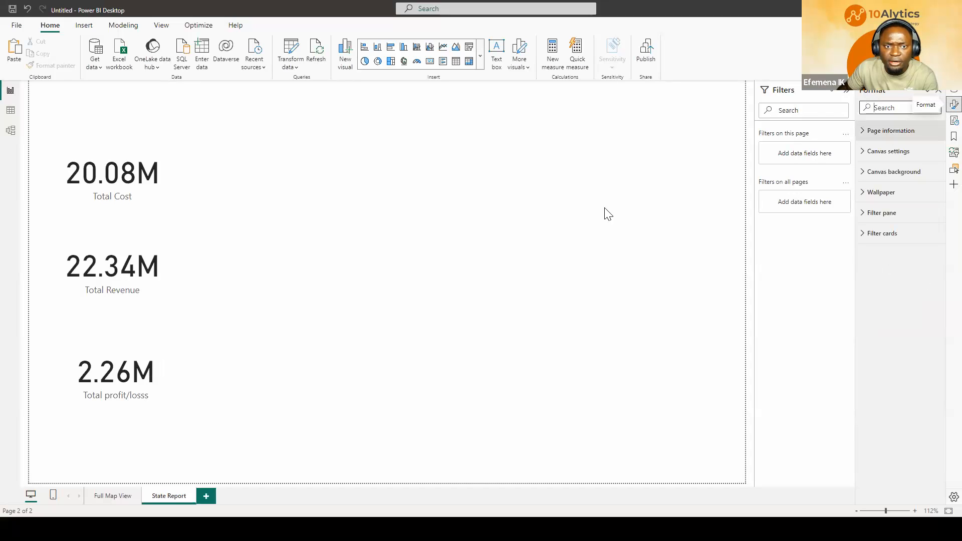
left_click(863, 139)
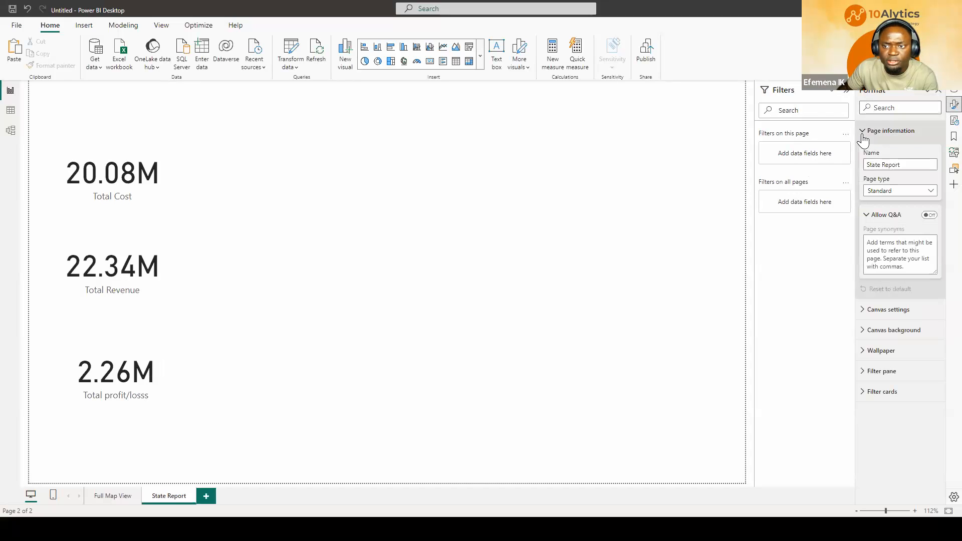
left_click(892, 189)
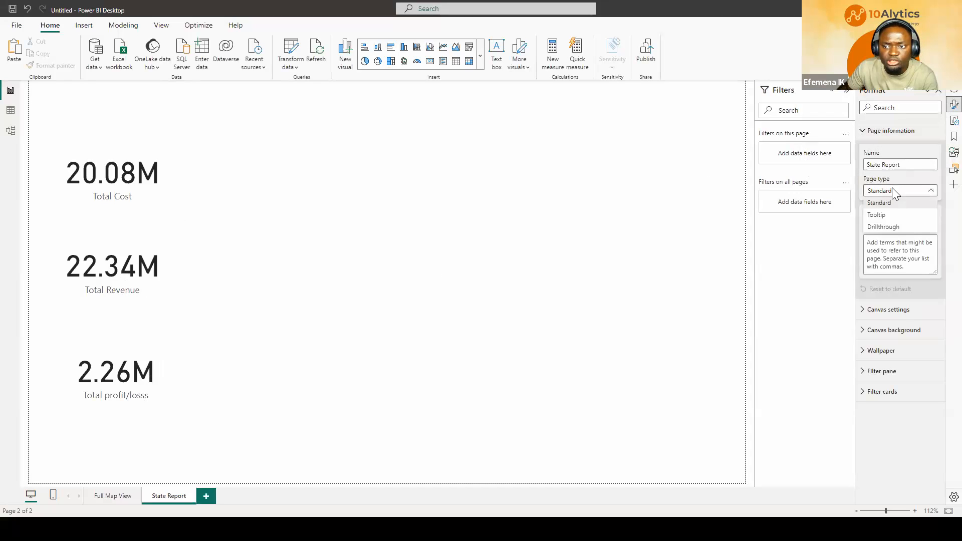
left_click(879, 215)
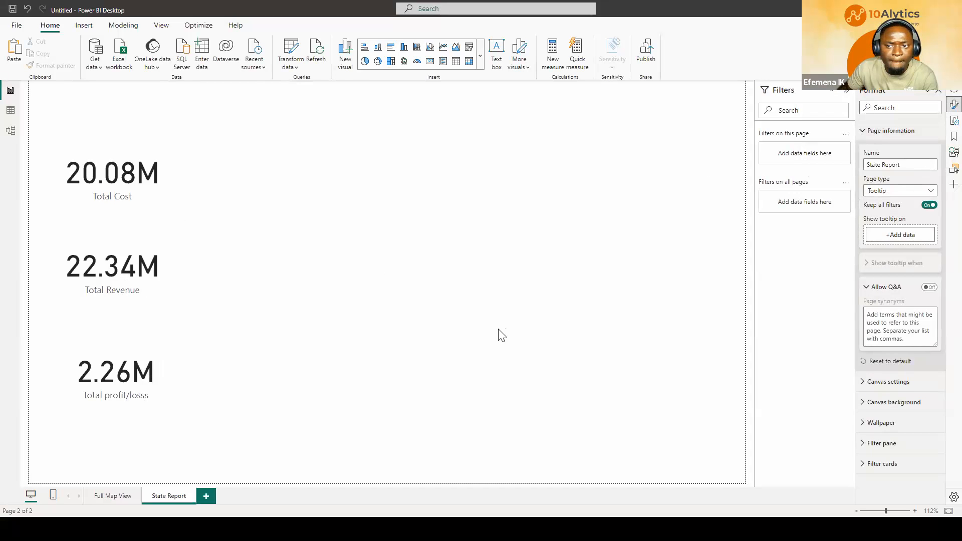
Step: On the Full Map View page, move the map to the canvas's left edge and widen it to about 1279
left_click(112, 496)
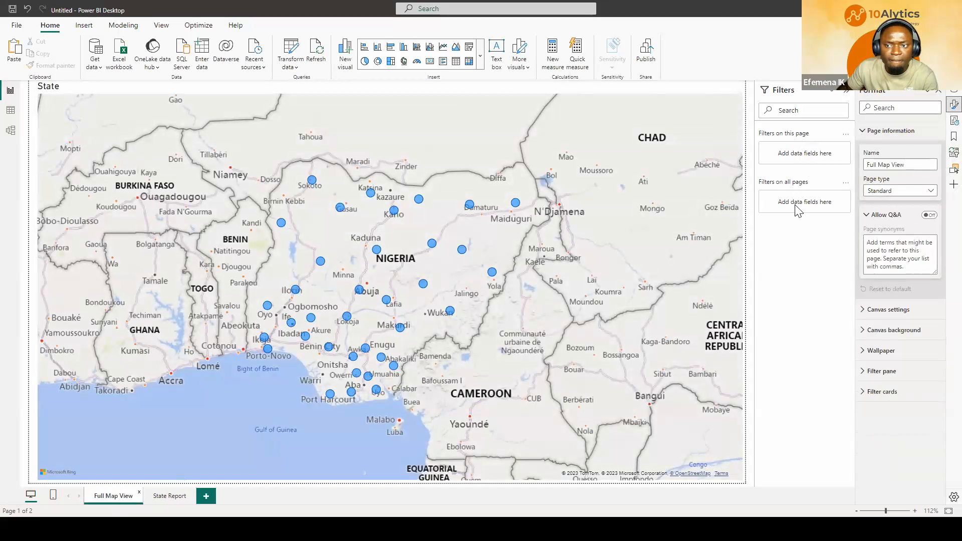
left_click(904, 197)
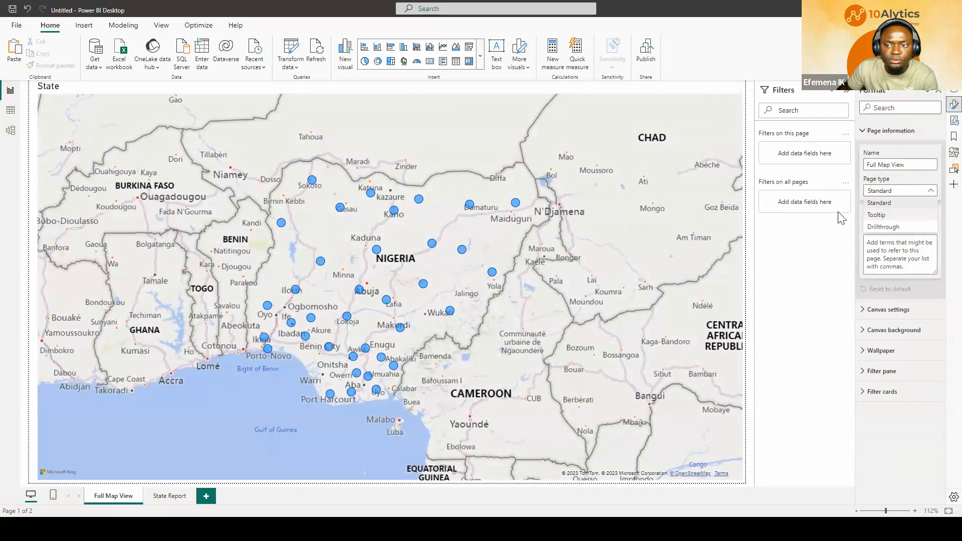
left_click(881, 135)
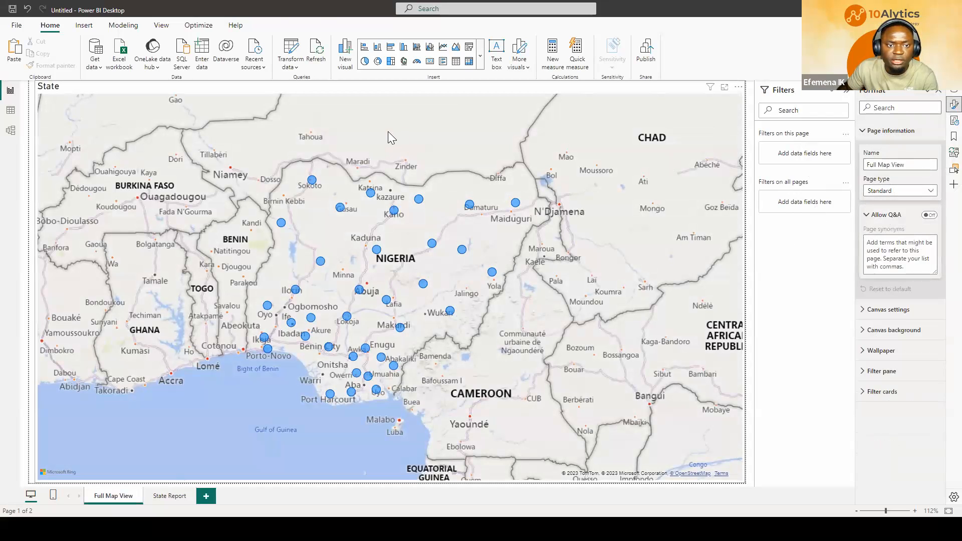
left_click(380, 106)
left_click_drag(337, 88, 321, 100)
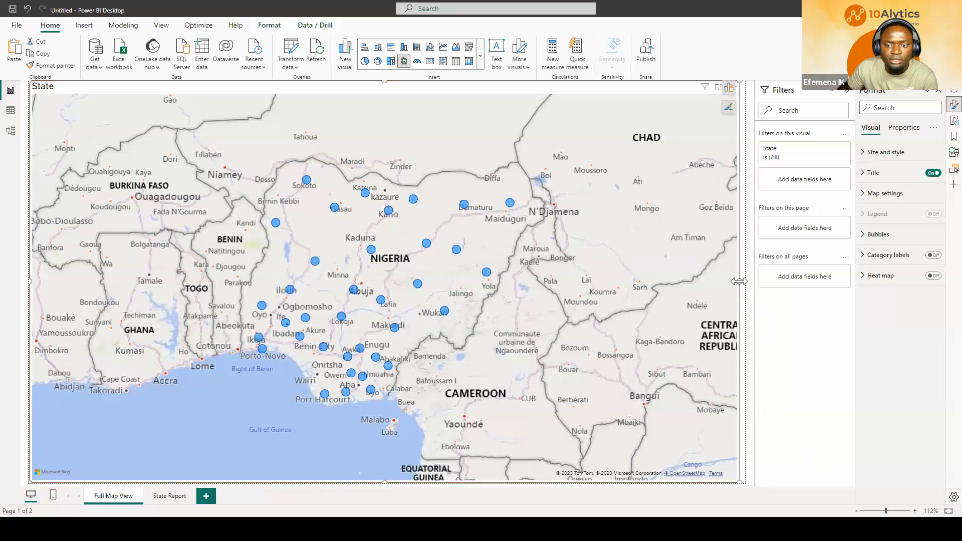
left_click_drag(738, 281, 745, 282)
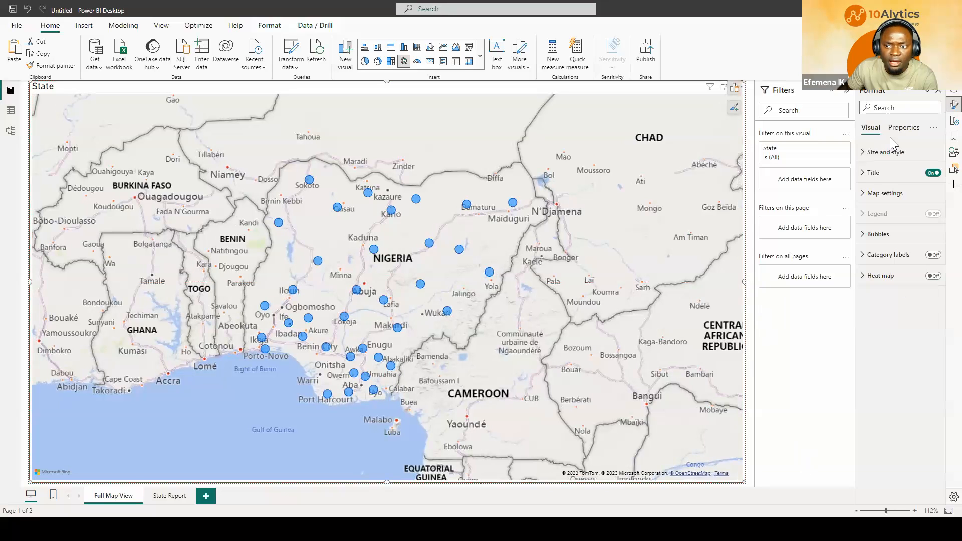
Step: Set the map's report page tooltip to use the State Report page
left_click(895, 160)
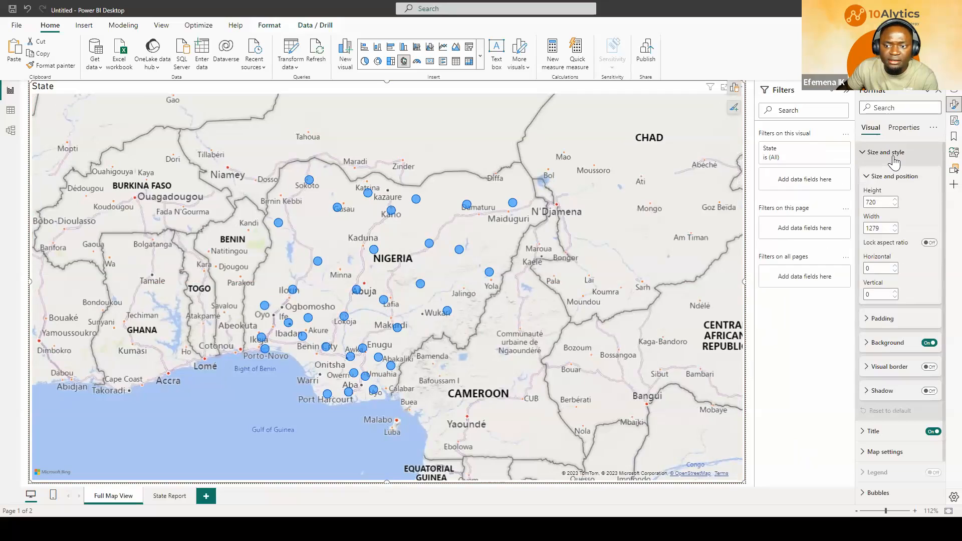
left_click(892, 153)
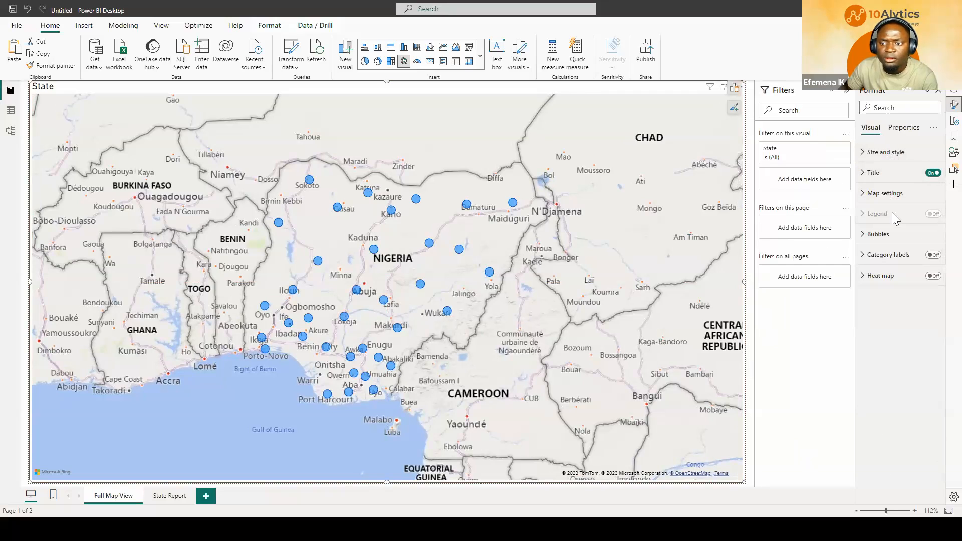
left_click(904, 127)
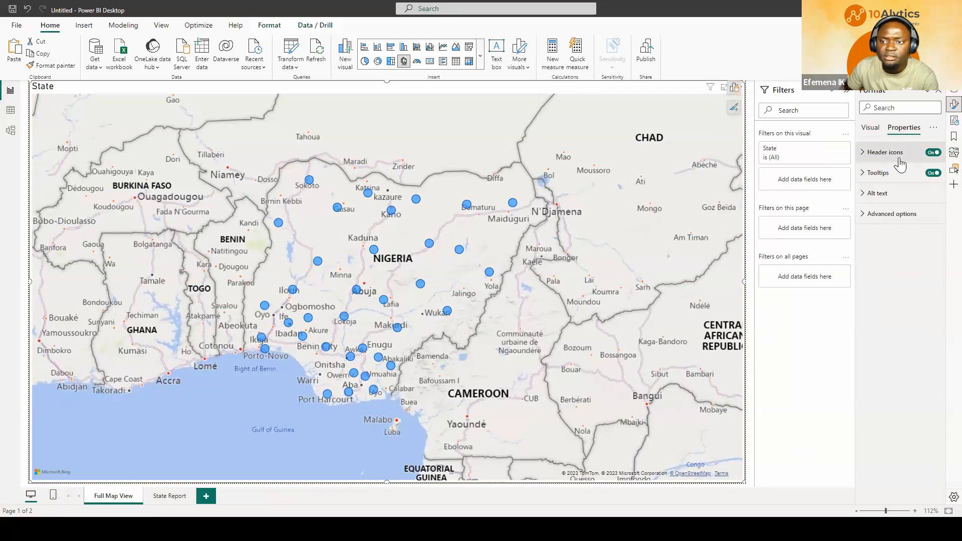
left_click(887, 175)
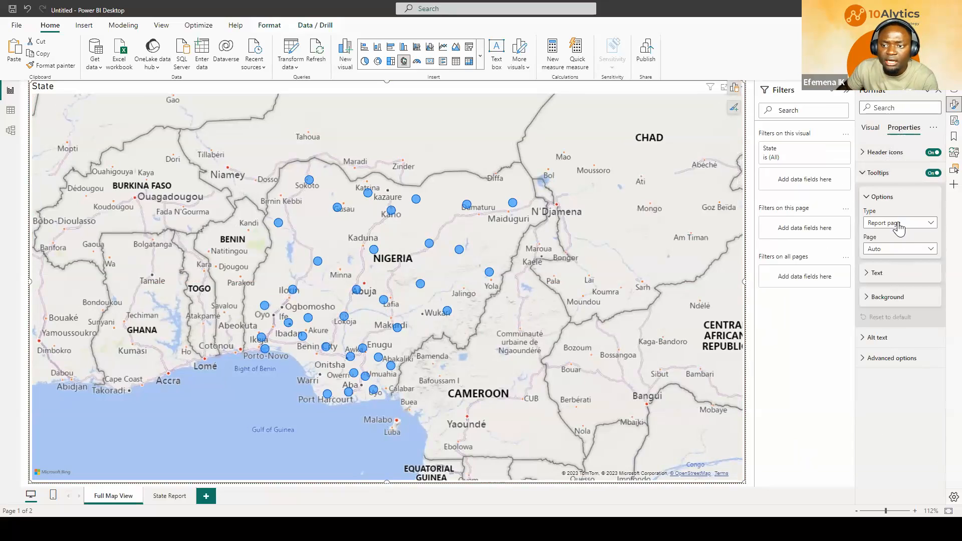
left_click(875, 249)
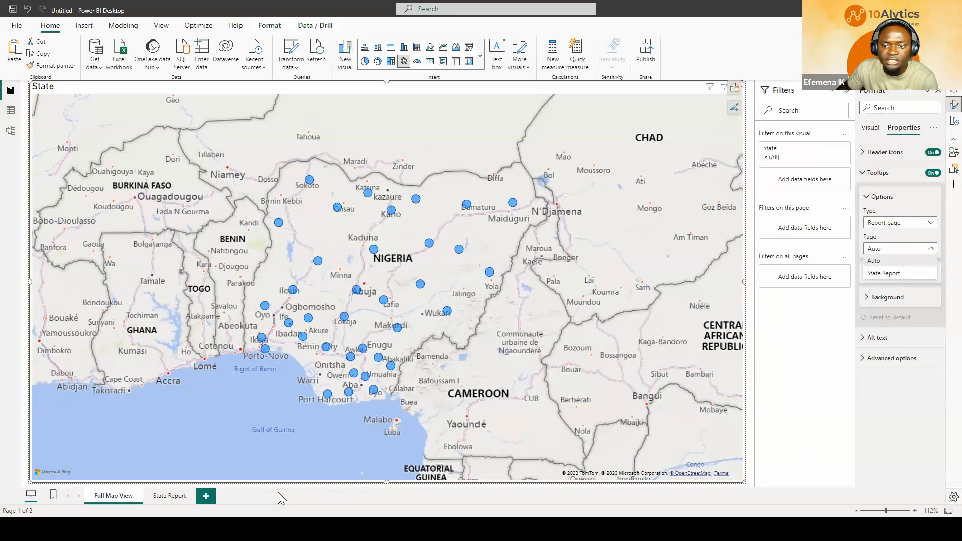
left_click(891, 275)
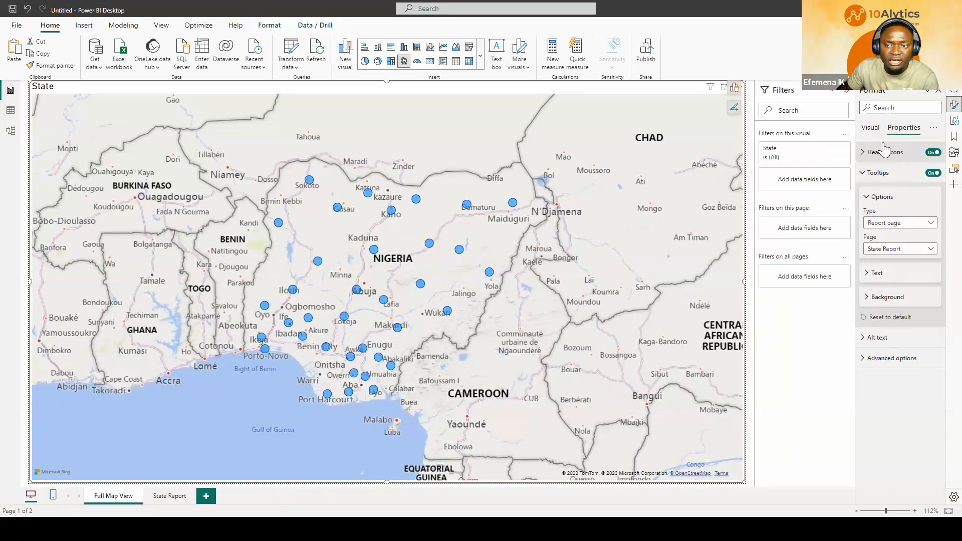
Step: Preview the report page tooltip on several state bubbles of the map
left_click(870, 128)
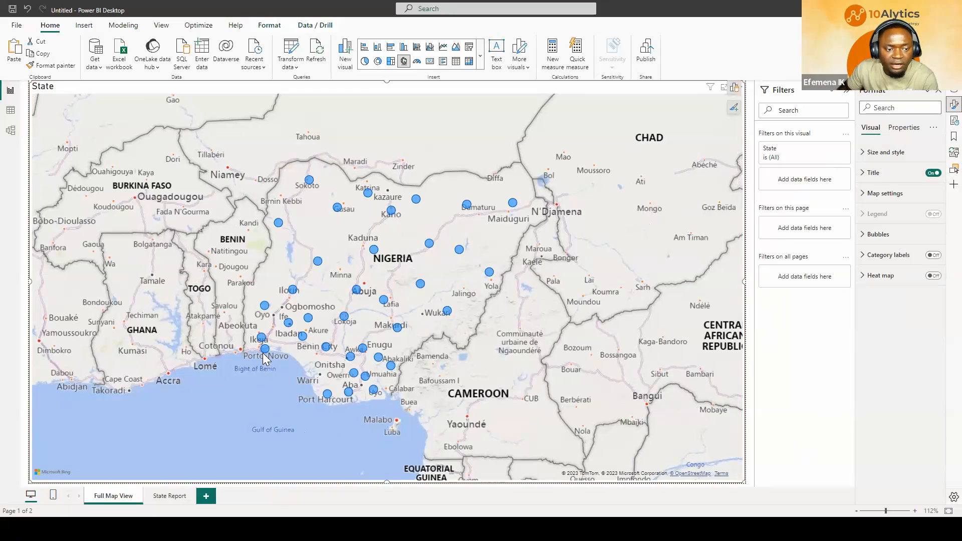
mouse_move(263, 350)
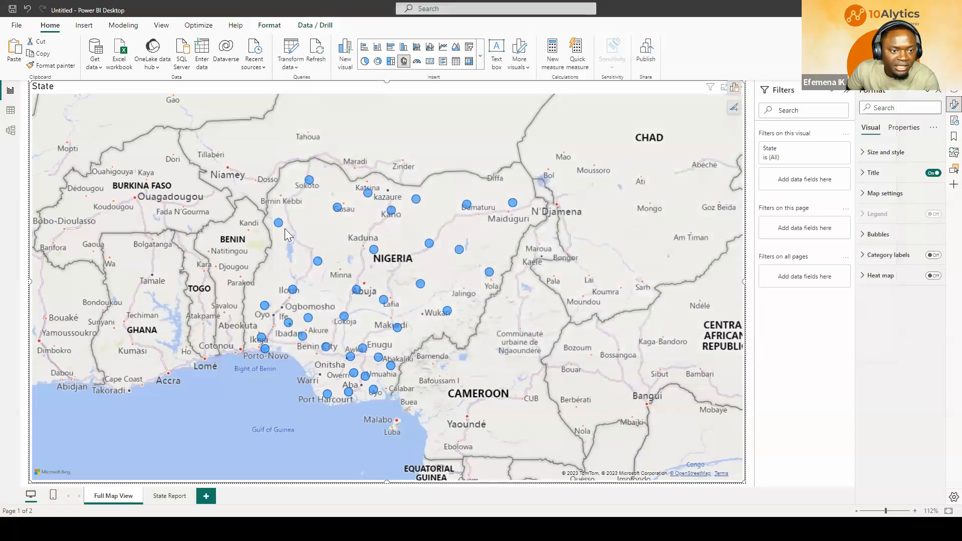
mouse_move(279, 223)
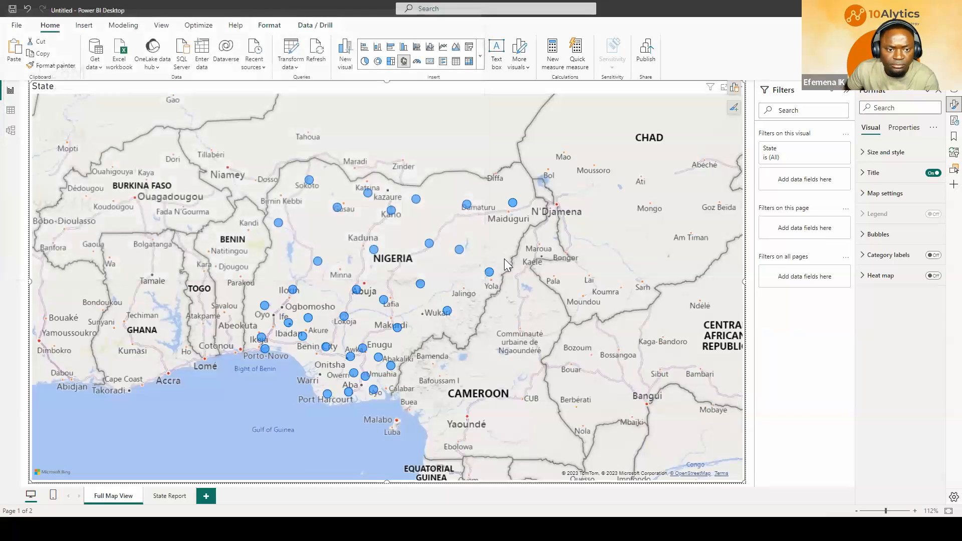
mouse_move(492, 279)
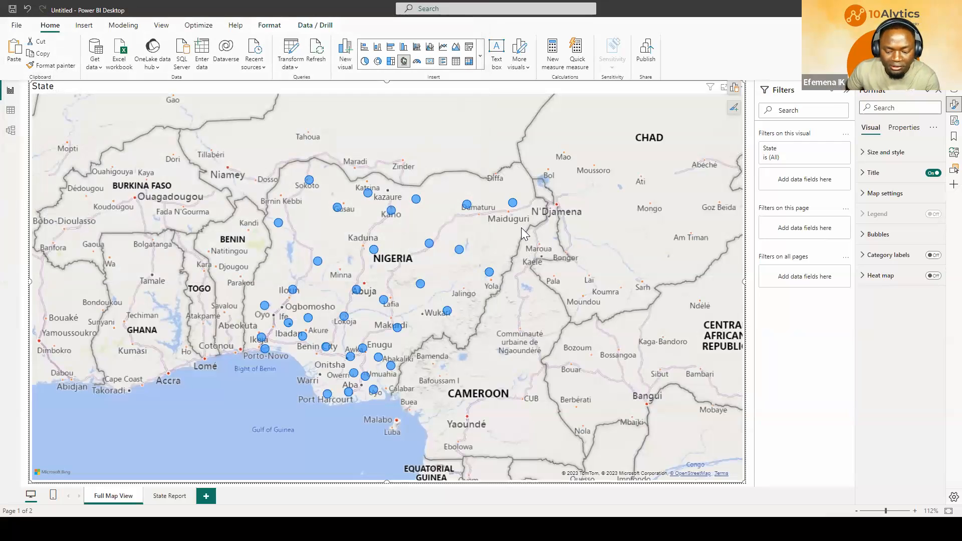
Step: Return to the State Report page and shrink the Total Cost card to about 231 wide by 110 high
left_click(184, 499)
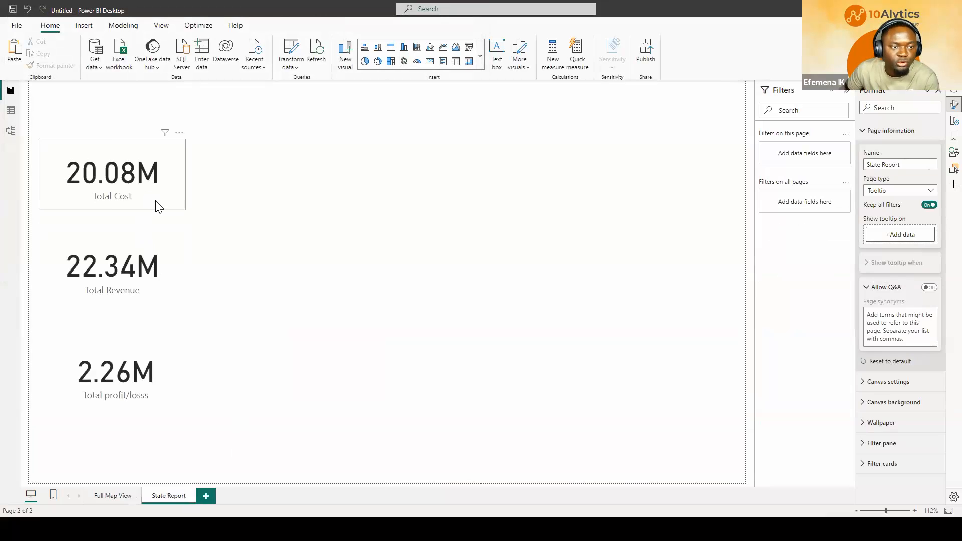
left_click(177, 206)
mouse_move(184, 210)
left_mouse_down()
mouse_move(189, 197)
mouse_move(166, 203)
left_mouse_up()
Step: Move the Total Revenue card up under Total Cost and shrink it, and move the Total profit/losss card up beneath it
left_click(124, 273)
left_click_drag(127, 269, 124, 270)
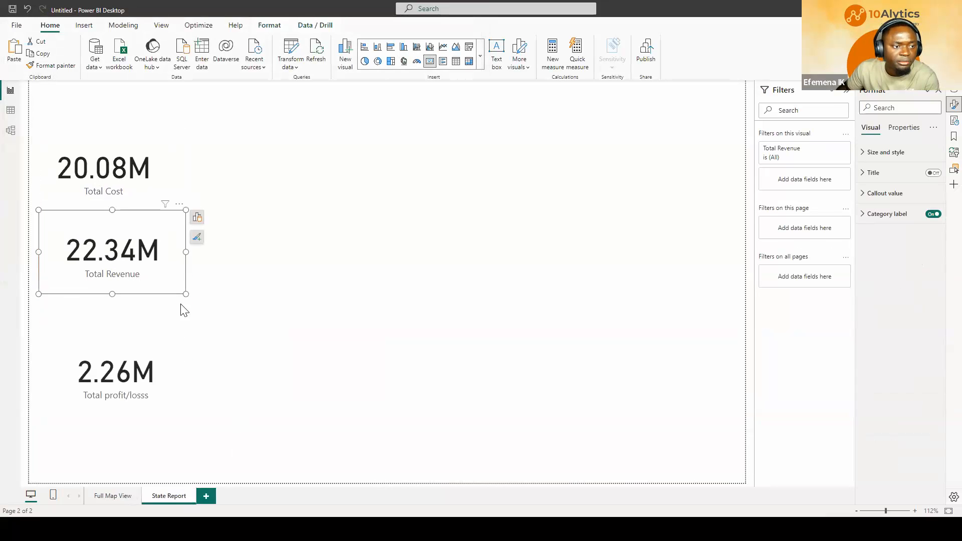
left_click_drag(183, 293, 168, 273)
left_click(148, 391)
left_click_drag(142, 397, 140, 351)
Step: Turn on the visual border for the Total Cost card
left_click(142, 212)
left_click(133, 191)
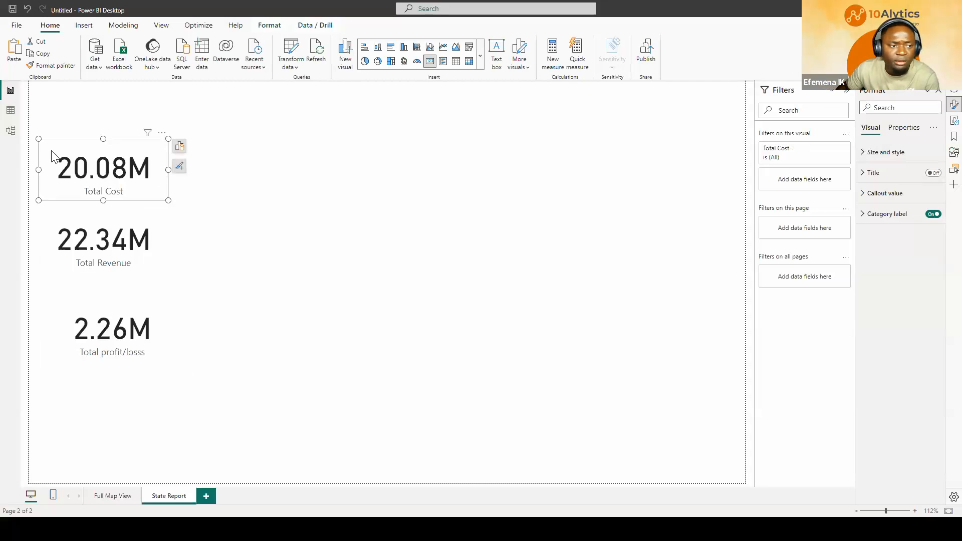
left_click(953, 104)
left_click(953, 105)
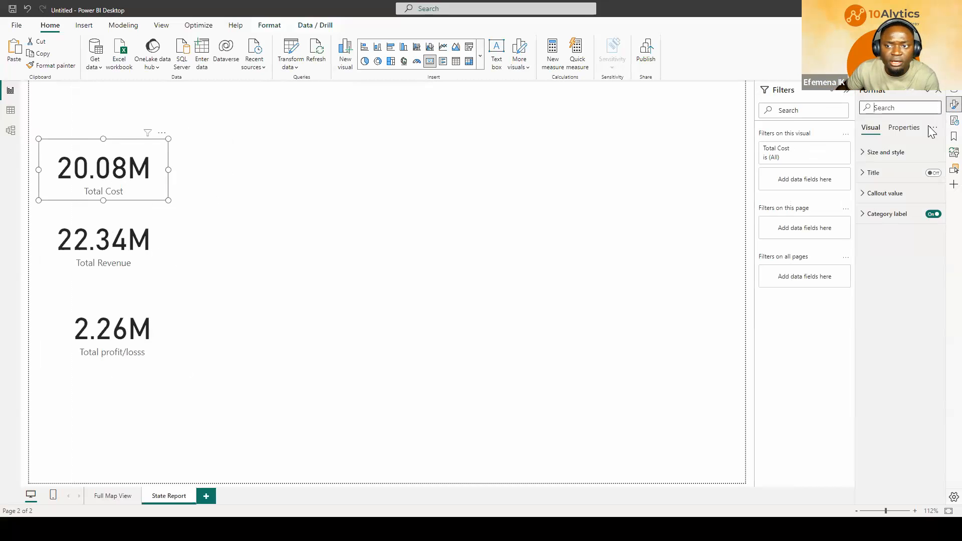
left_click(877, 152)
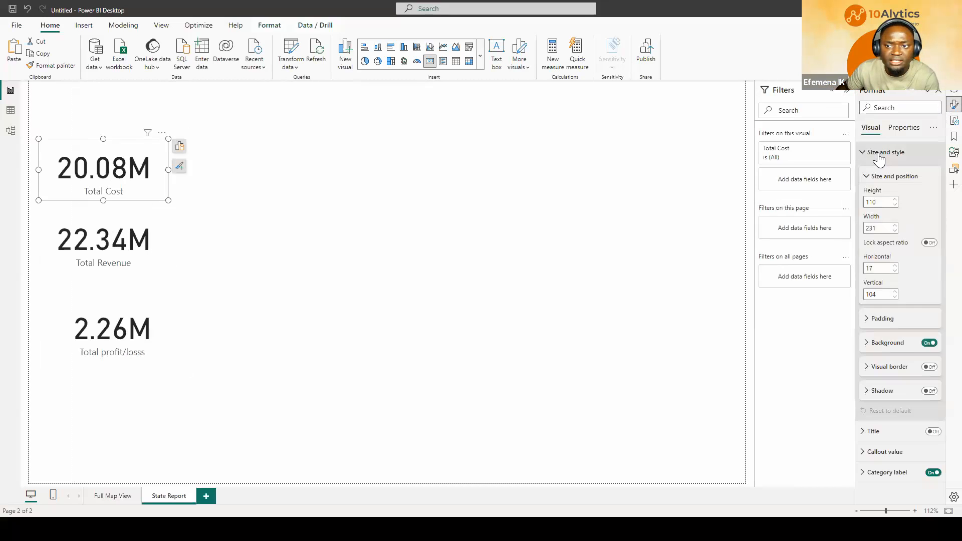
left_click(933, 372)
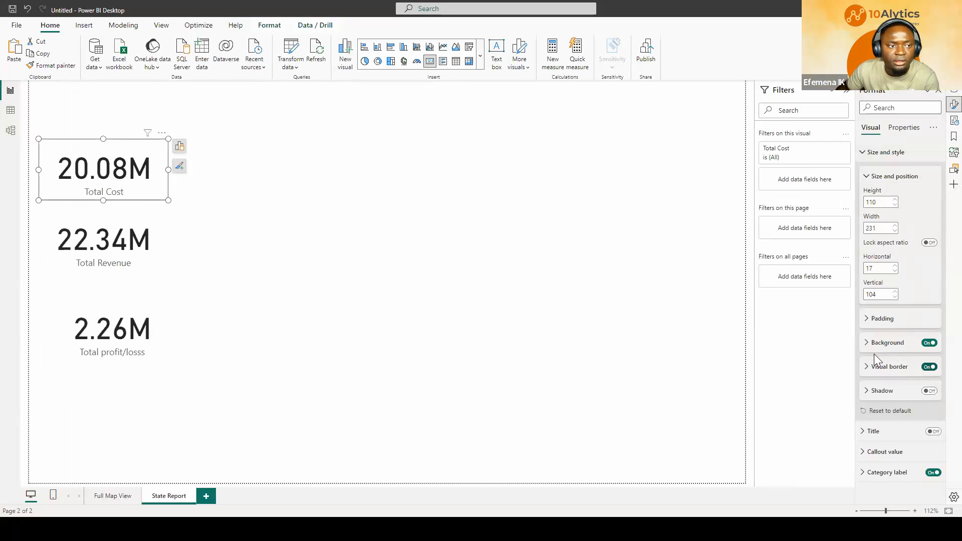
left_click(201, 226)
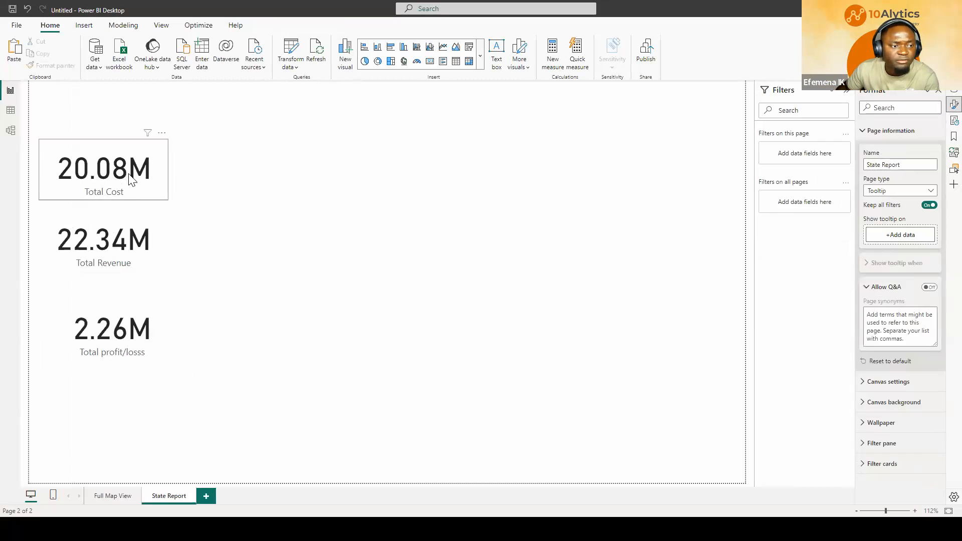
left_click(132, 185)
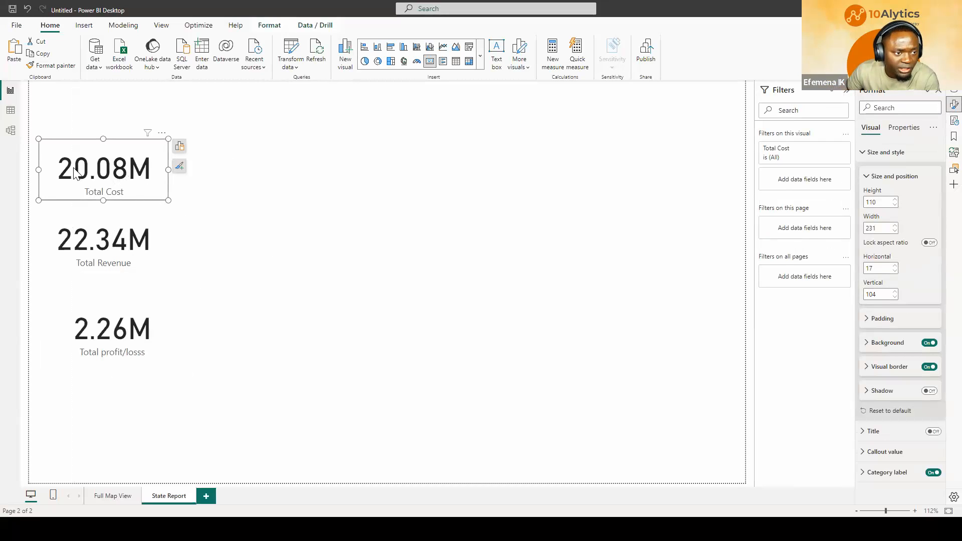
left_click(231, 198)
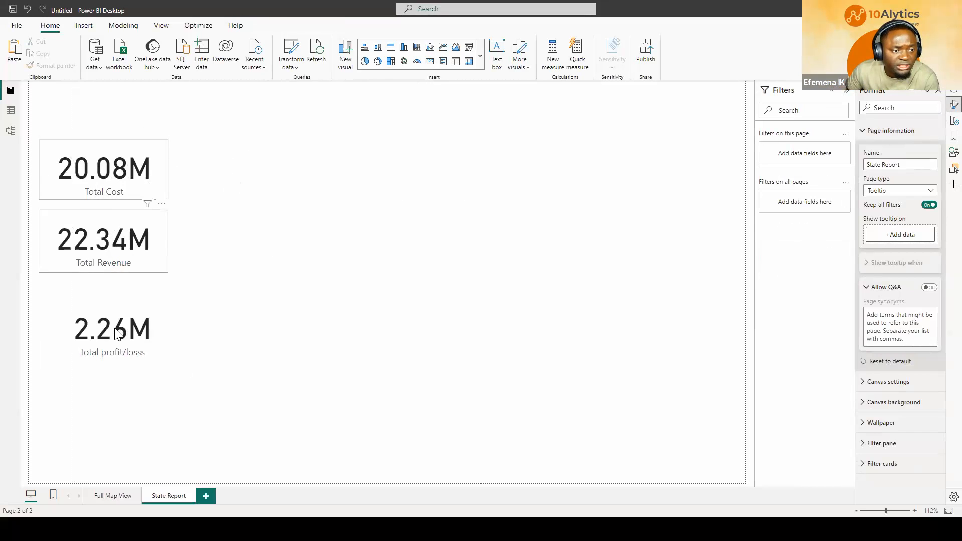
left_click(170, 328)
left_click(436, 332)
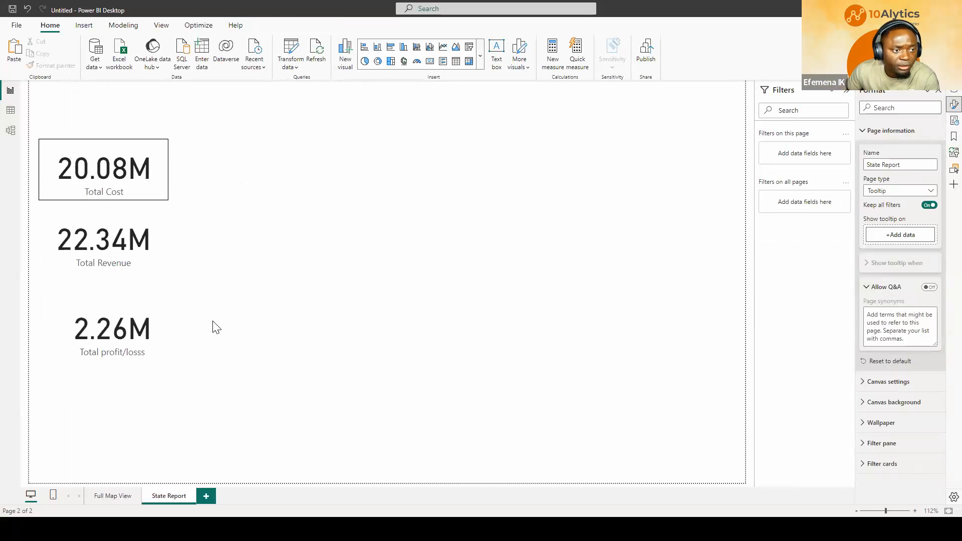
Step: Copy the Total Cost card's bordered formatting onto the Total Revenue and Total profit/losss cards with Format painter
left_click(139, 171)
left_click(55, 65)
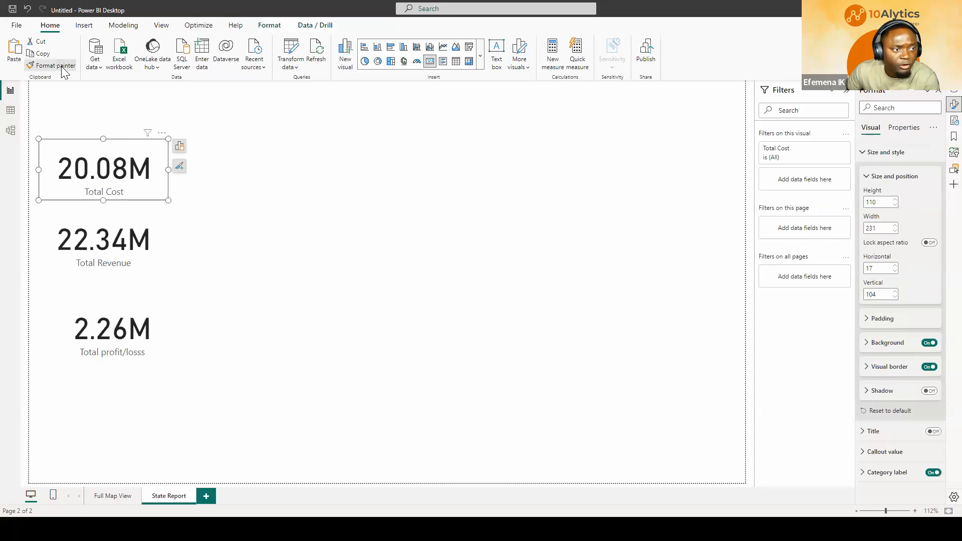
left_click(113, 236)
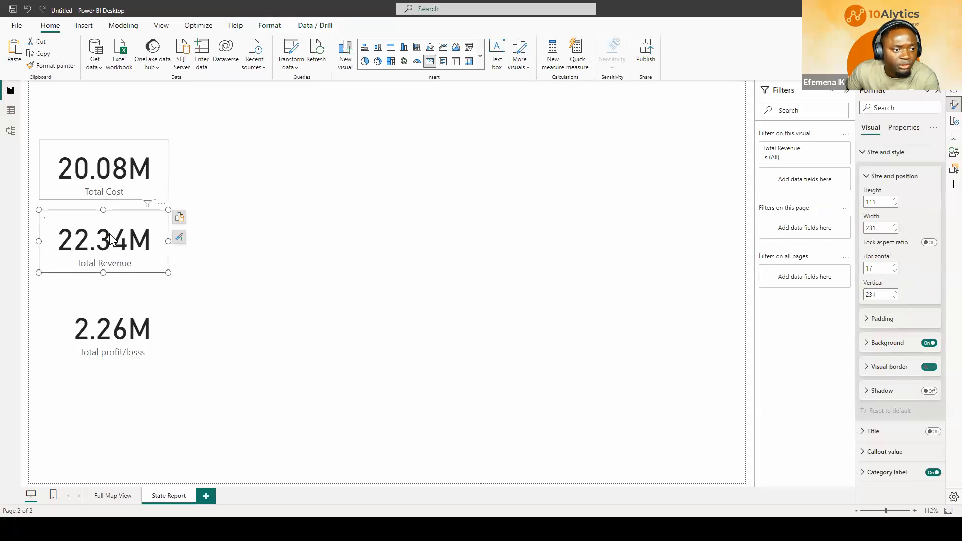
left_click(203, 304)
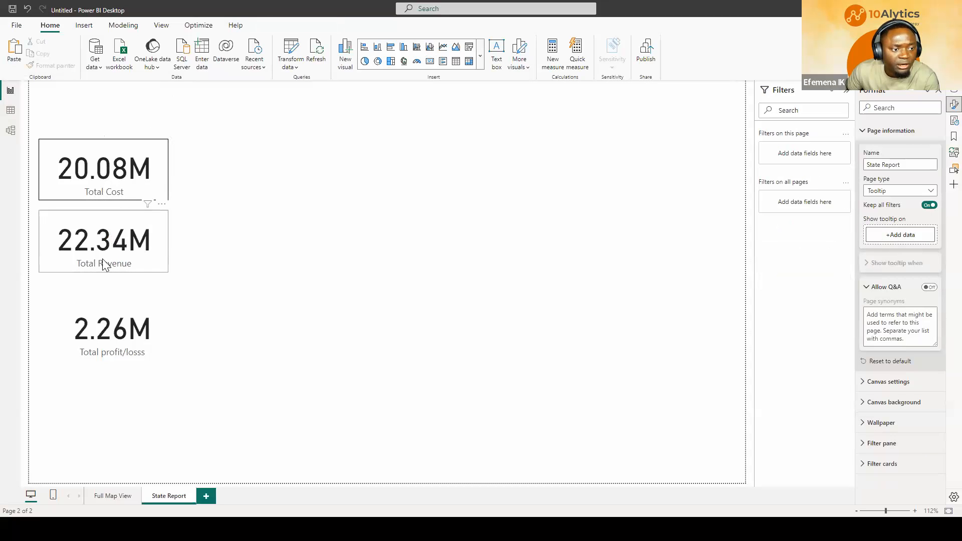
left_click(139, 236)
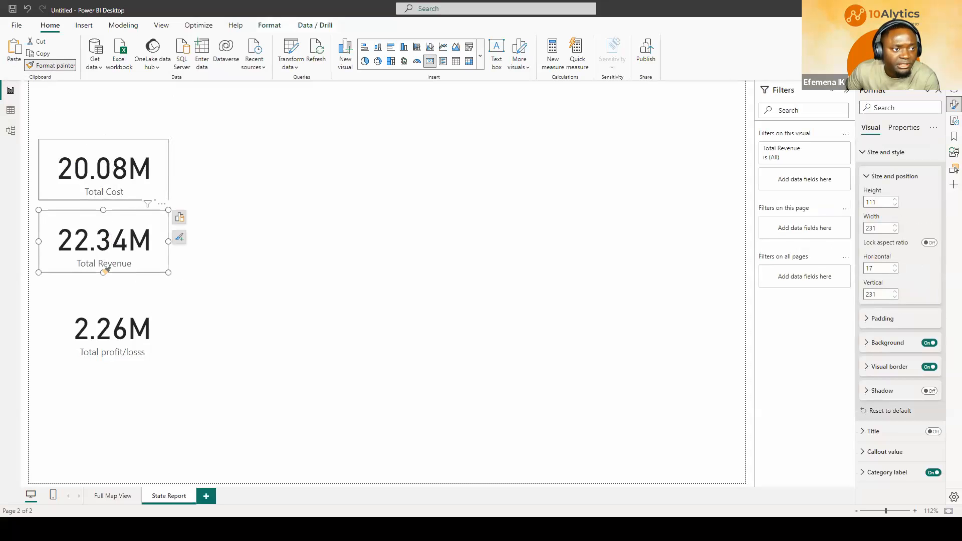
left_click(134, 346)
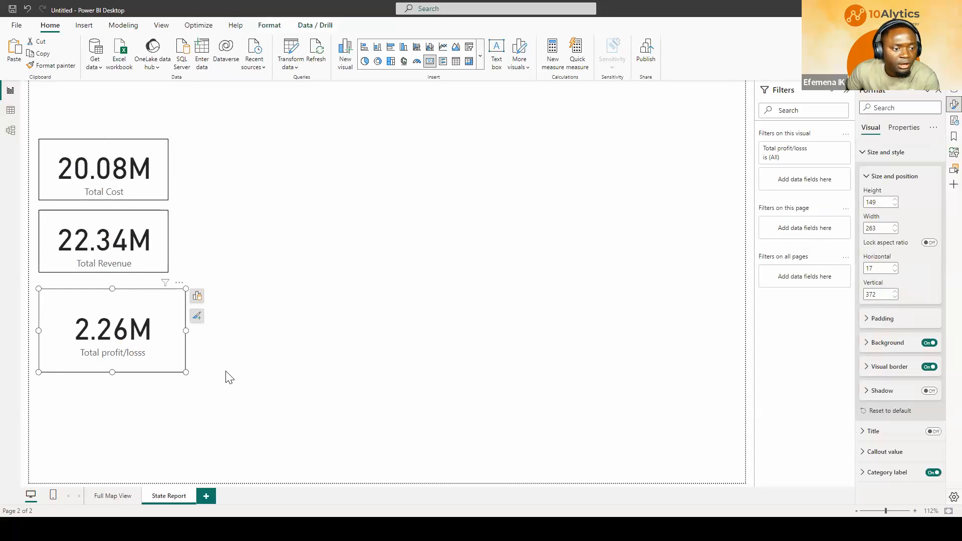
Step: Shrink the Total profit/losss card to about 231 wide by 114 high and move it up closer beneath the Total Revenue card
left_click(229, 376)
left_click(181, 373)
left_click_drag(182, 372, 170, 353)
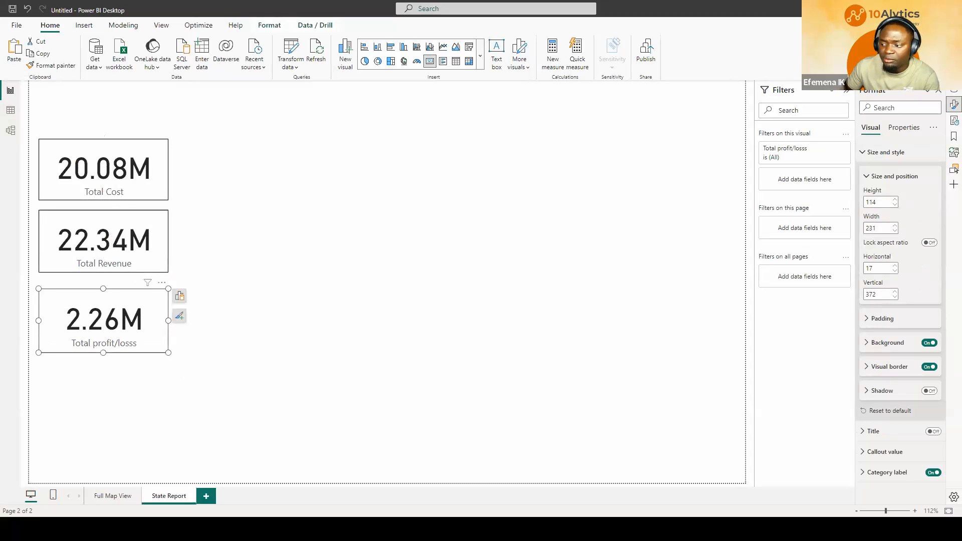
left_click_drag(101, 340, 103, 328)
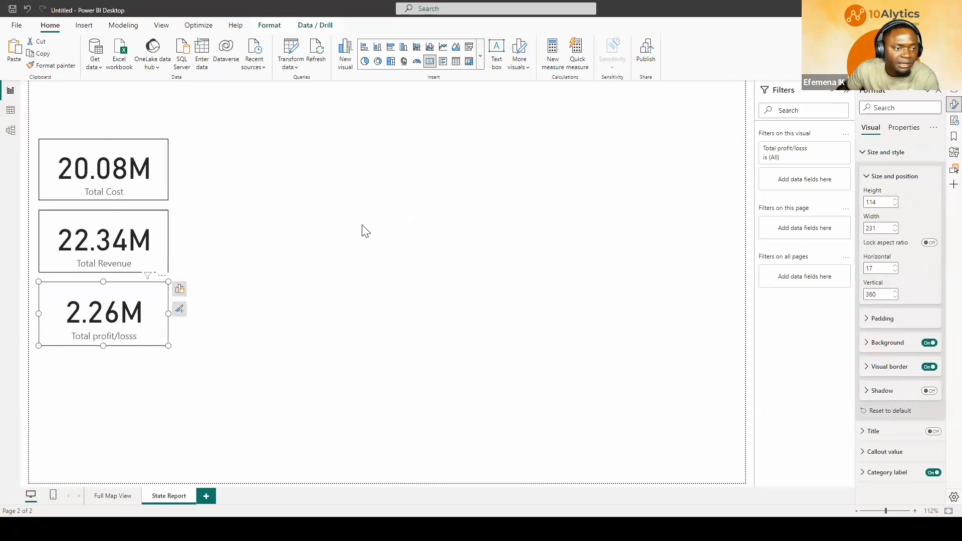
left_click(369, 326)
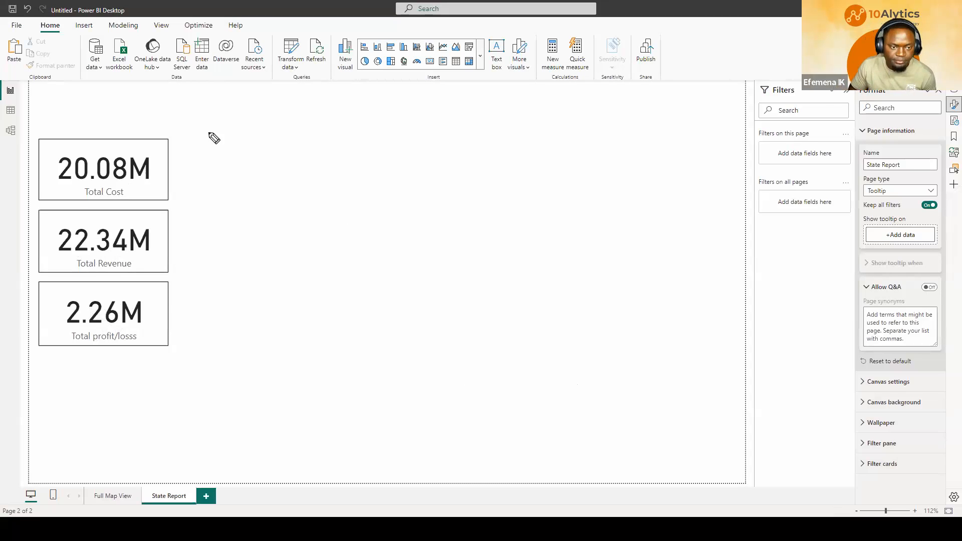
left_click_drag(250, 167, 257, 194)
left_click_drag(249, 165, 266, 191)
left_click_drag(262, 170, 275, 187)
left_click_drag(281, 171, 293, 192)
left_click_drag(290, 176, 327, 181)
left_click_drag(301, 167, 338, 152)
mouse_move(257, 238)
left_mouse_down()
mouse_move(322, 204)
mouse_move(317, 216)
mouse_move(340, 221)
mouse_move(356, 192)
mouse_move(403, 169)
left_mouse_up()
left_click_drag(384, 180, 404, 175)
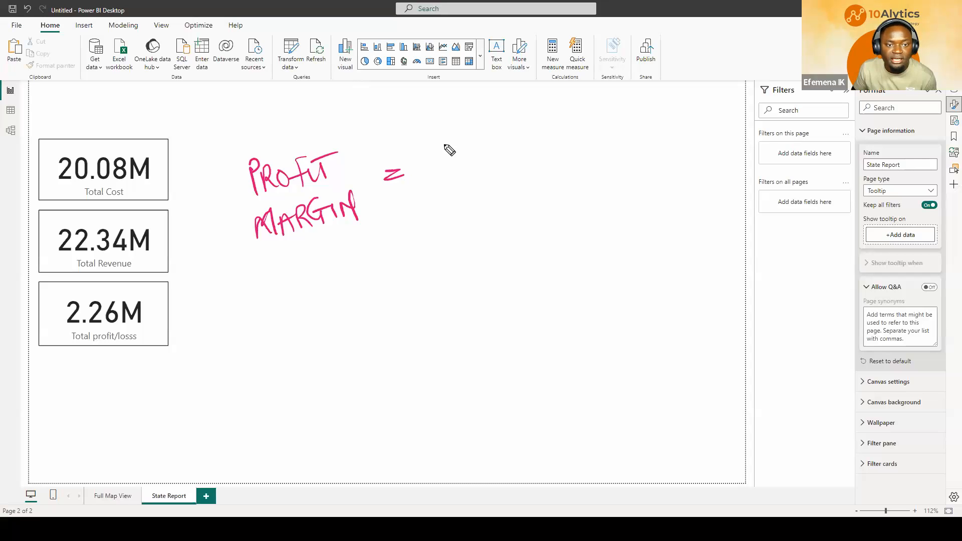
left_click_drag(450, 139, 455, 167)
mouse_move(449, 140)
left_mouse_down()
mouse_move(468, 162)
mouse_move(477, 158)
left_mouse_up()
left_click_drag(483, 139, 502, 156)
mouse_move(512, 137)
left_mouse_down()
mouse_move(493, 143)
mouse_move(596, 119)
mouse_move(587, 135)
left_mouse_up()
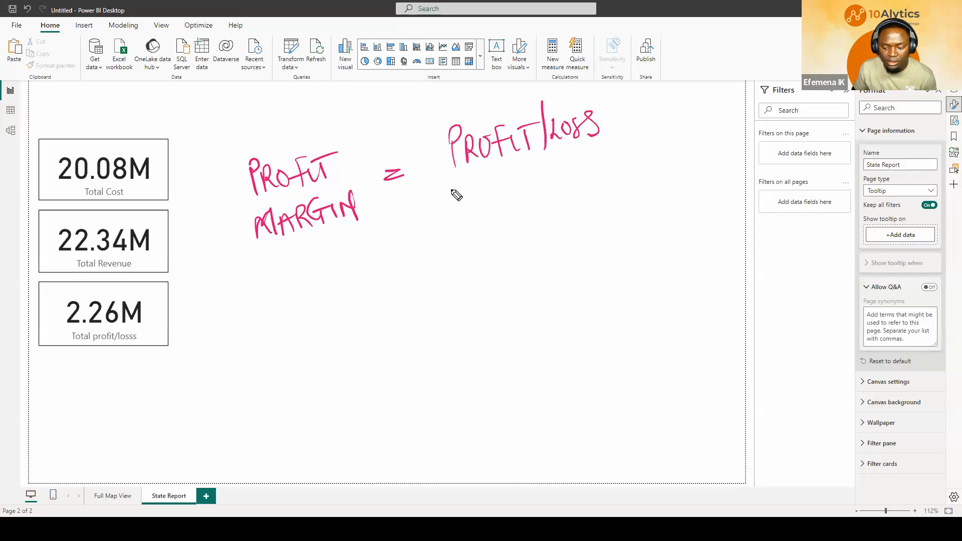
left_click_drag(442, 189, 644, 148)
mouse_move(493, 200)
left_mouse_down()
mouse_move(496, 231)
mouse_move(522, 201)
mouse_move(555, 210)
mouse_move(585, 181)
mouse_move(640, 204)
left_mouse_up()
left_click_drag(432, 294, 457, 288)
left_click_drag(436, 304, 468, 295)
mouse_move(516, 261)
left_mouse_down()
mouse_move(530, 279)
mouse_move(610, 251)
mouse_move(605, 270)
left_mouse_up()
left_click(535, 270)
left_click_drag(508, 303, 624, 268)
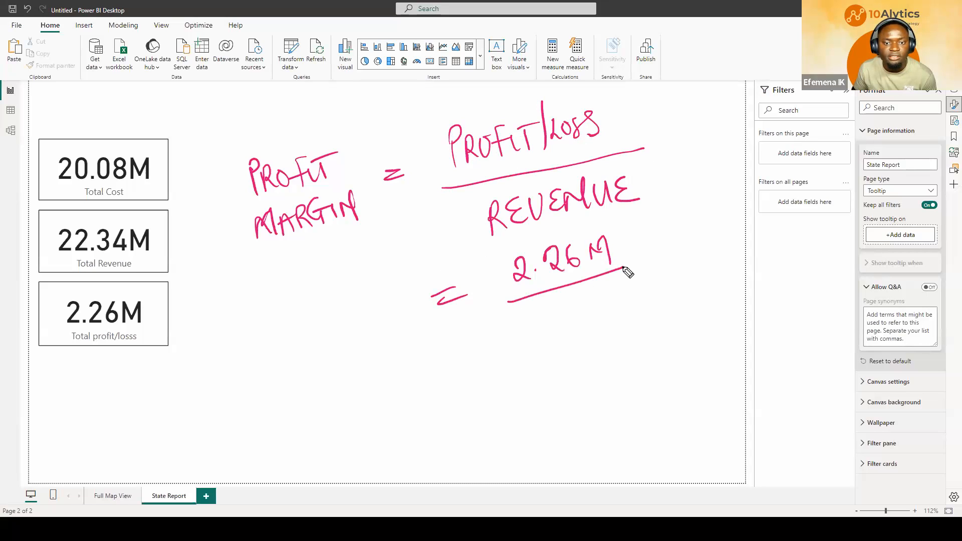
mouse_move(525, 315)
left_mouse_down()
mouse_move(531, 306)
mouse_move(549, 326)
mouse_move(564, 325)
mouse_move(586, 305)
mouse_move(591, 317)
mouse_move(621, 286)
mouse_move(636, 314)
mouse_move(637, 271)
mouse_move(652, 254)
mouse_move(657, 262)
left_mouse_up()
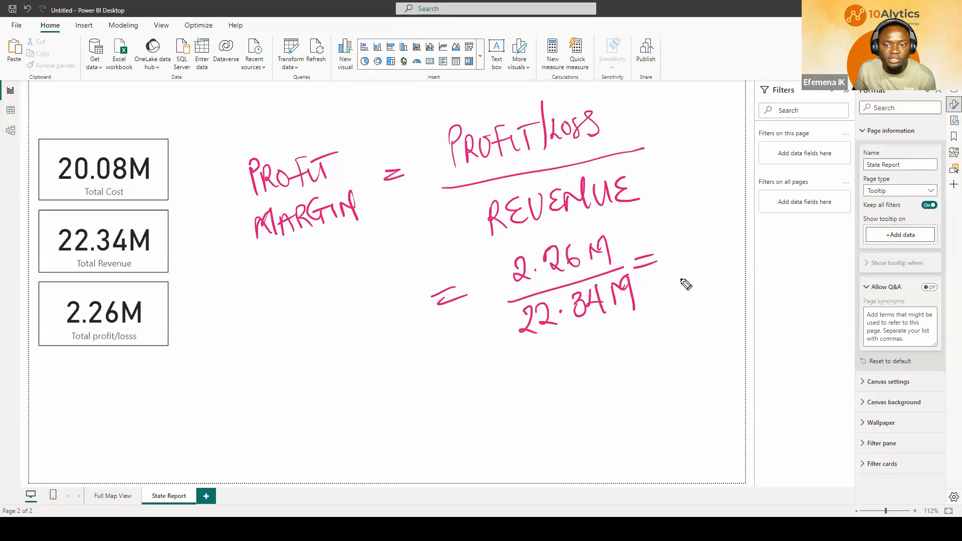
mouse_move(690, 224)
left_mouse_down()
mouse_move(706, 227)
mouse_move(702, 258)
mouse_move(707, 247)
left_mouse_up()
left_click_drag(688, 280, 724, 275)
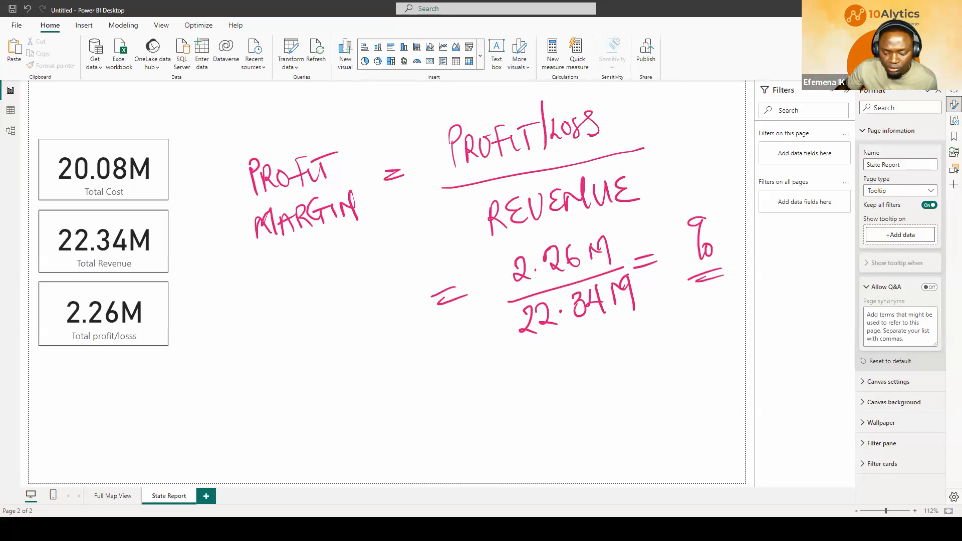
key("e")
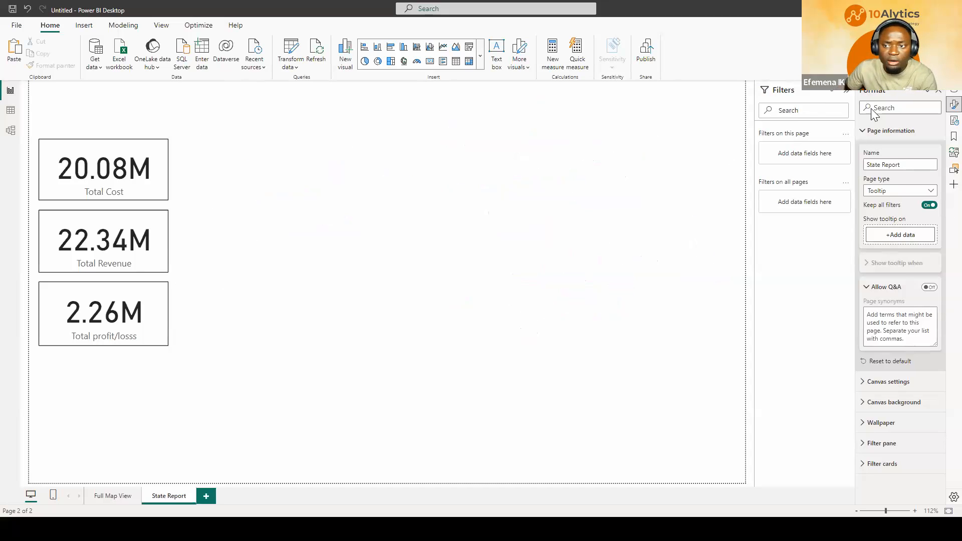
Step: Add a new measure named "profit Margin" to the Swift Stores table
left_click(952, 92)
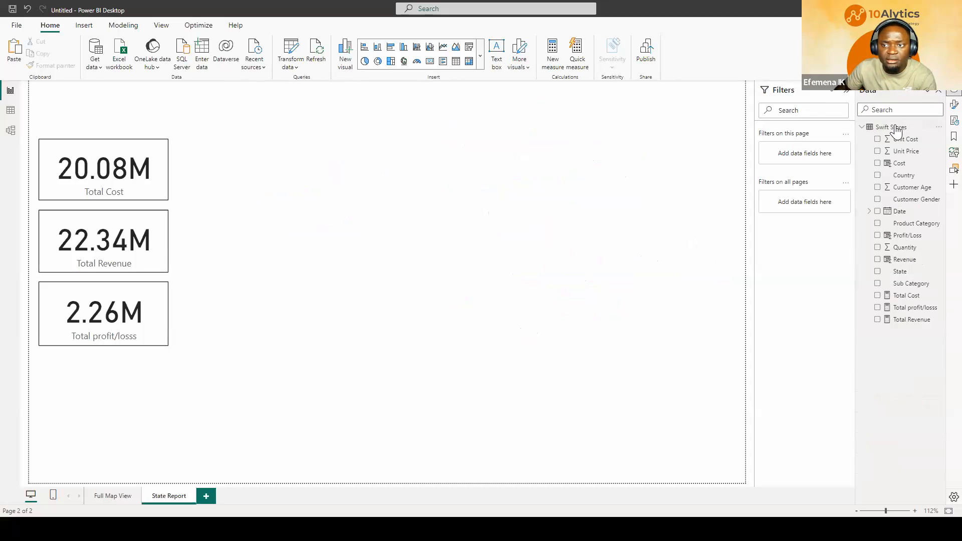
right_click(879, 130)
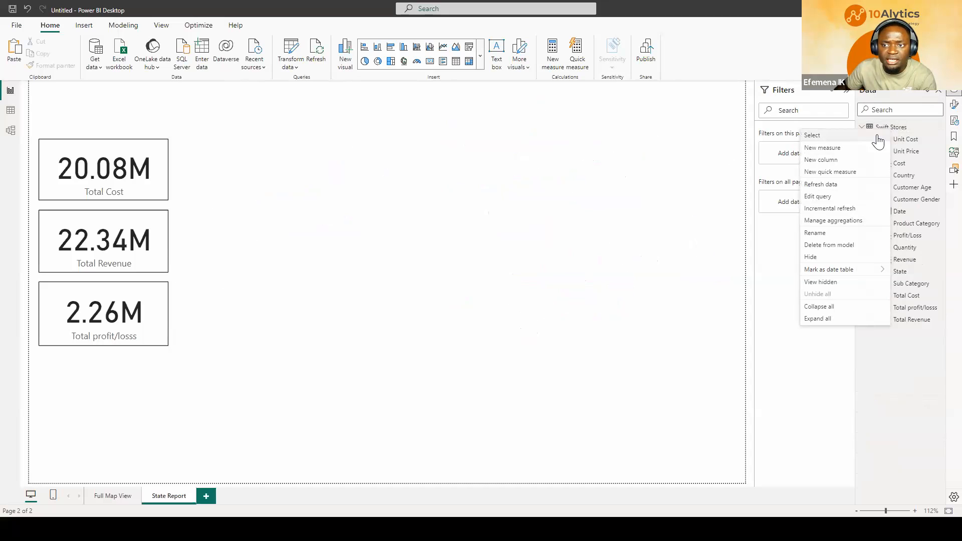
left_click(826, 151)
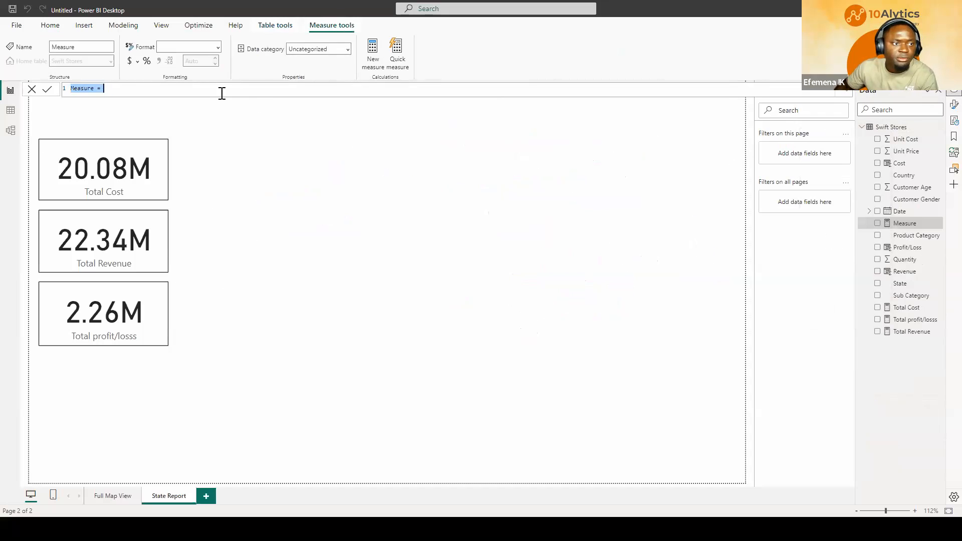
type("profit")
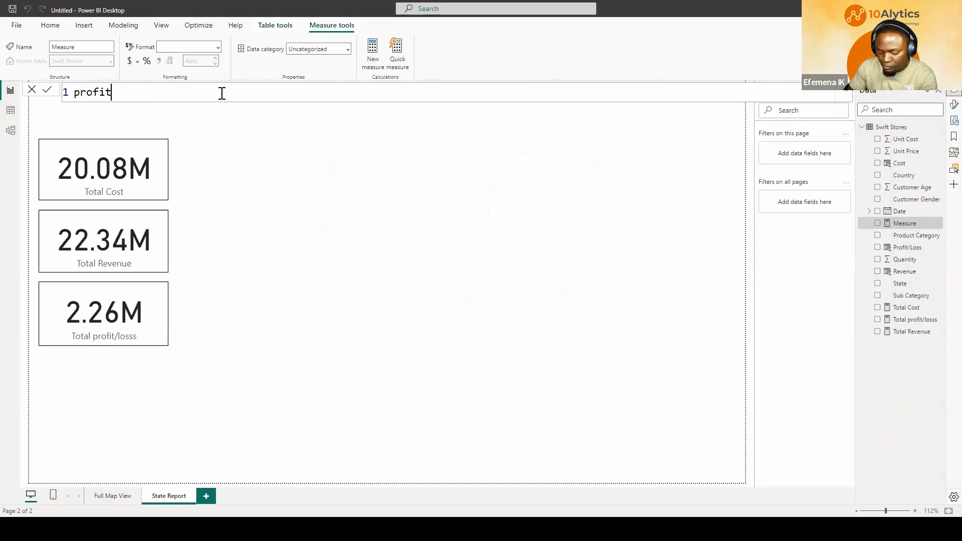
type("Margin =")
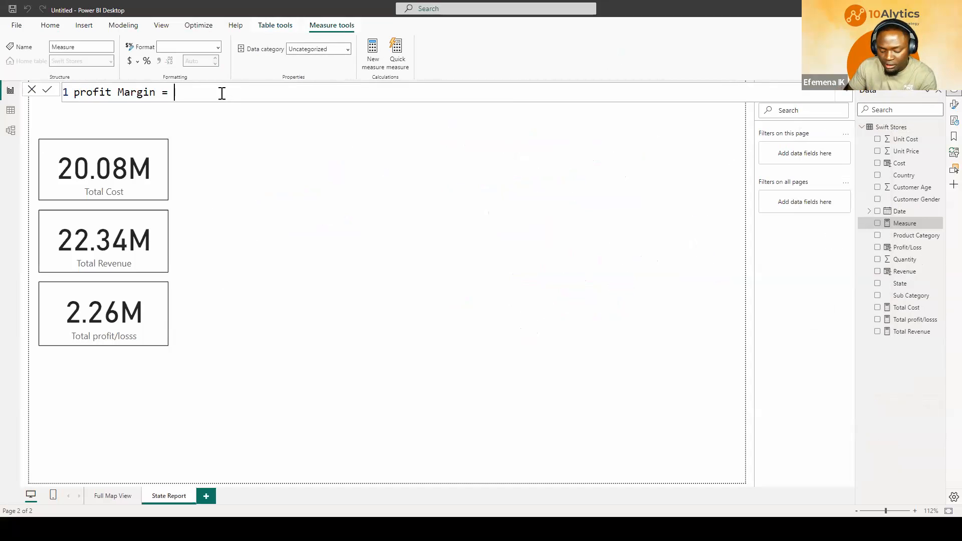
key("BackSpace")
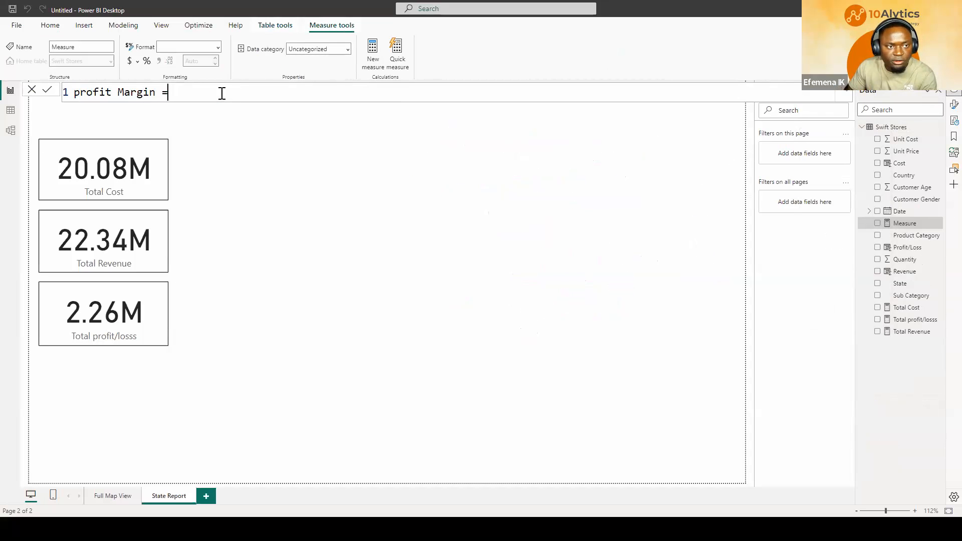
Step: Define the profit Margin measure as [Total profit/losss] / [Total Revenue]
type("Tpta")
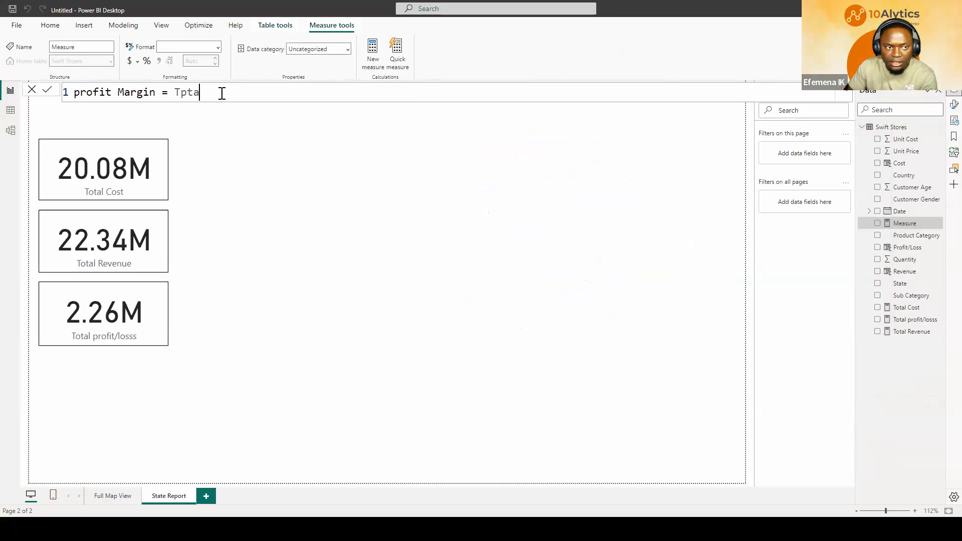
key("BackSpace")
key("BackSpace")
key("BackSpace")
type("otal")
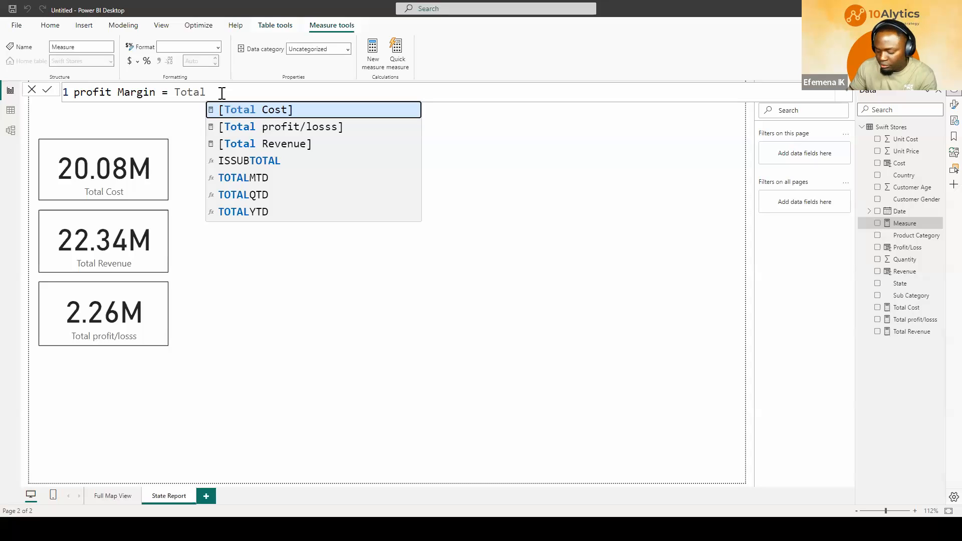
key("Down")
key("Tab")
type("/ ")
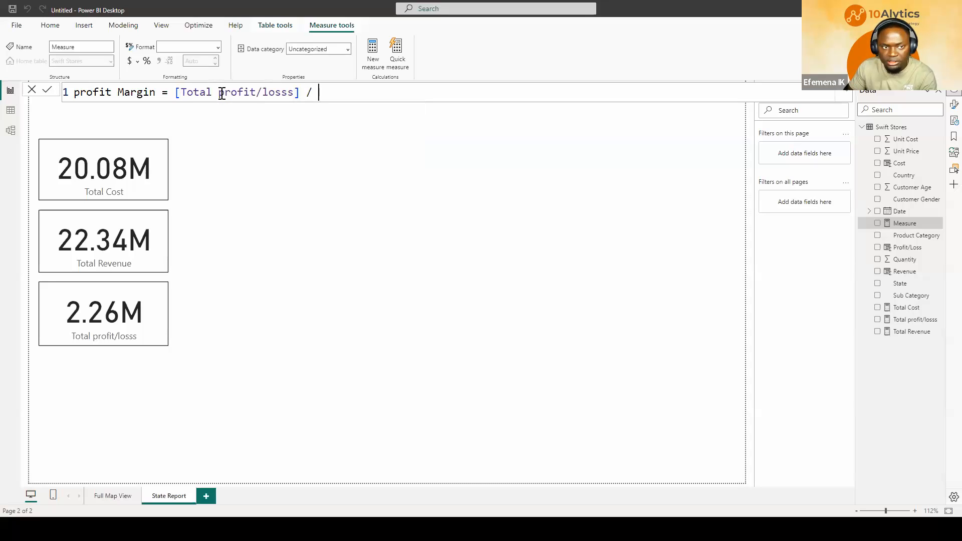
type("Tp")
key("BackSpace")
type("o")
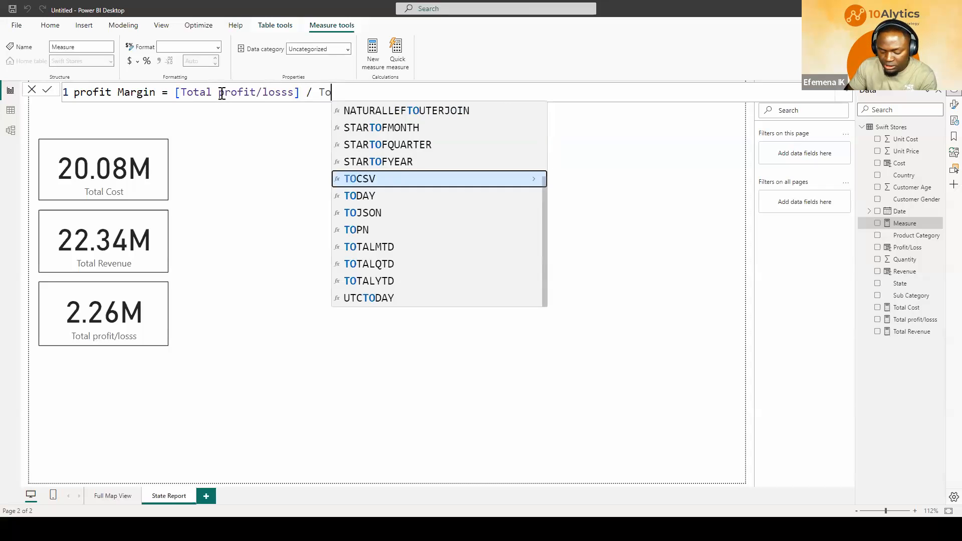
type("tal re")
key("Tab")
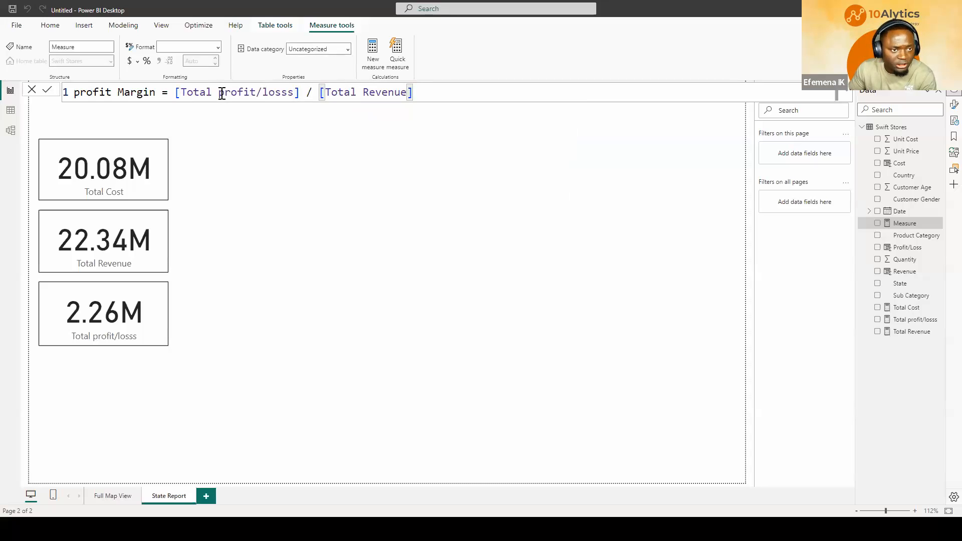
key("Return")
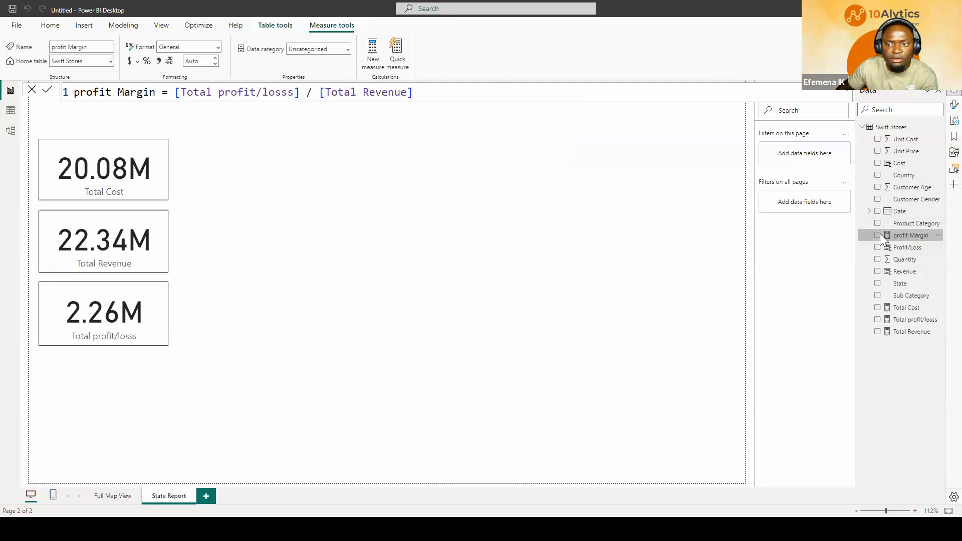
Step: Capitalize the measure's name to "Profit Margin" and format it as a percentage
left_click(80, 92)
key("BackSpace")
type("P")
key("Return")
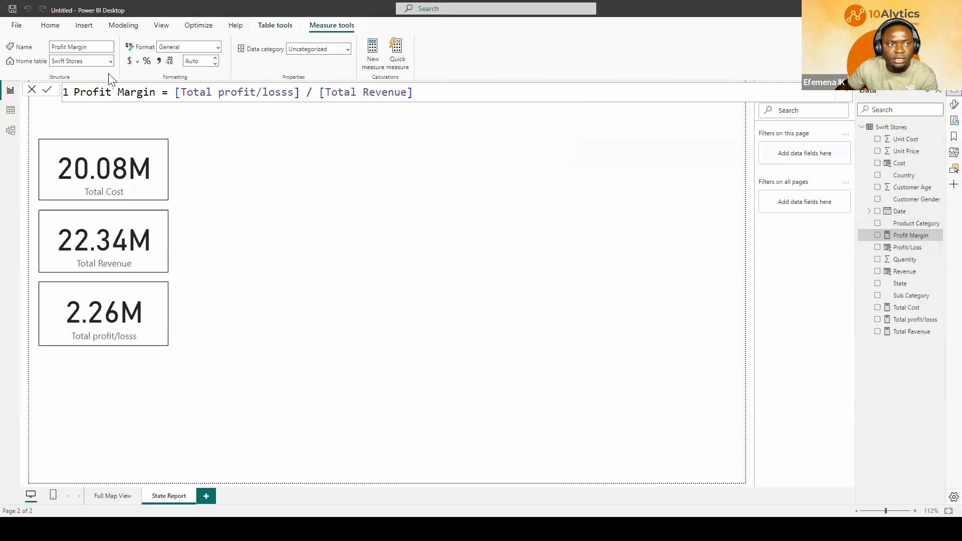
left_click(148, 62)
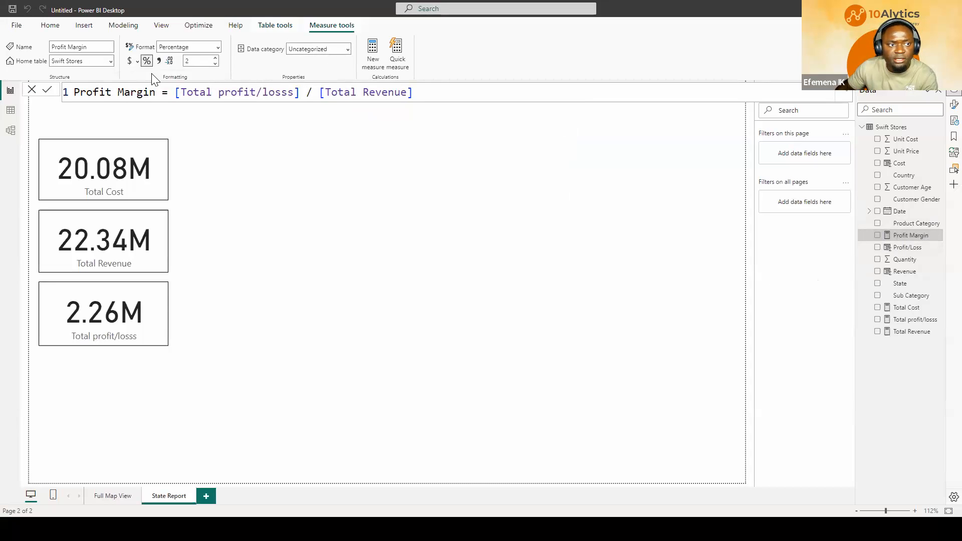
Step: Add a card visual to the State Report page that displays the Profit Margin measure
left_click(294, 277)
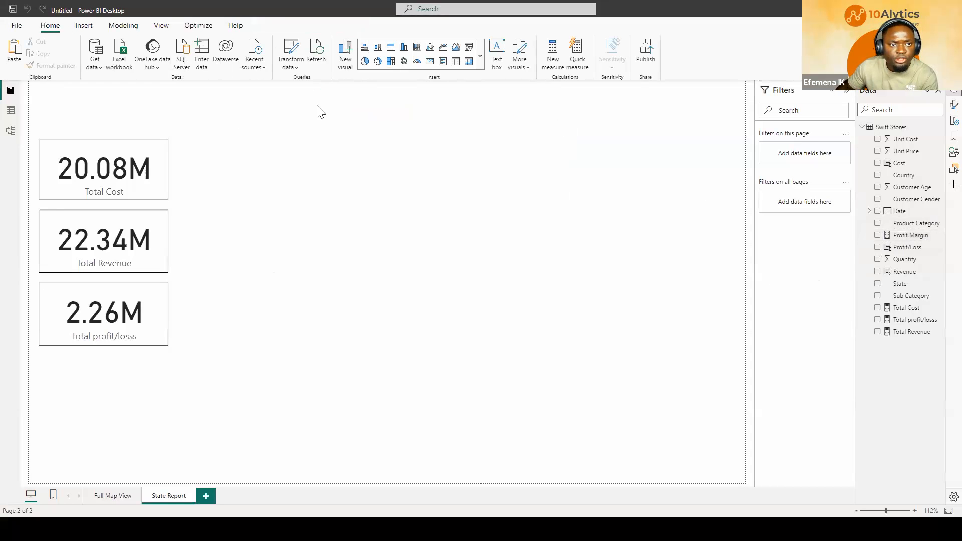
left_click(481, 58)
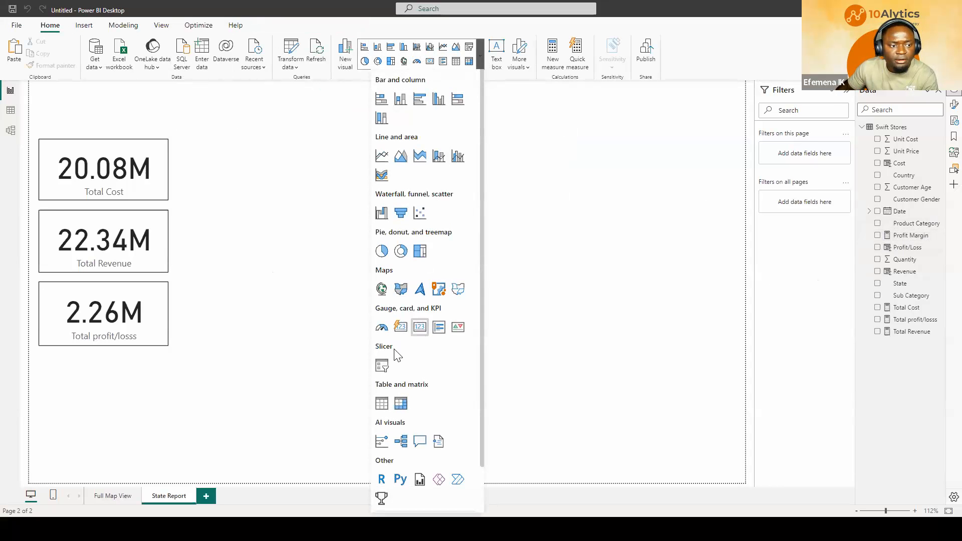
left_click(381, 366)
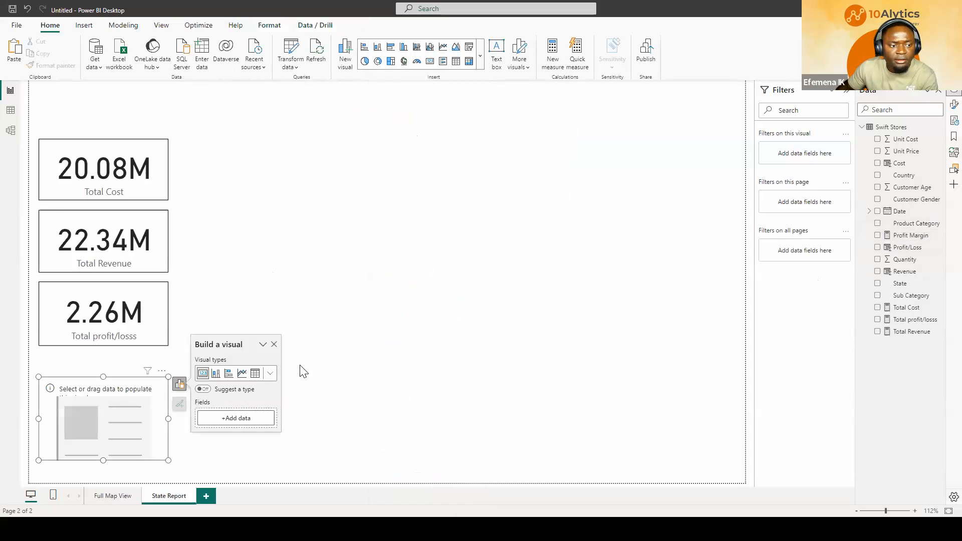
left_click(240, 424)
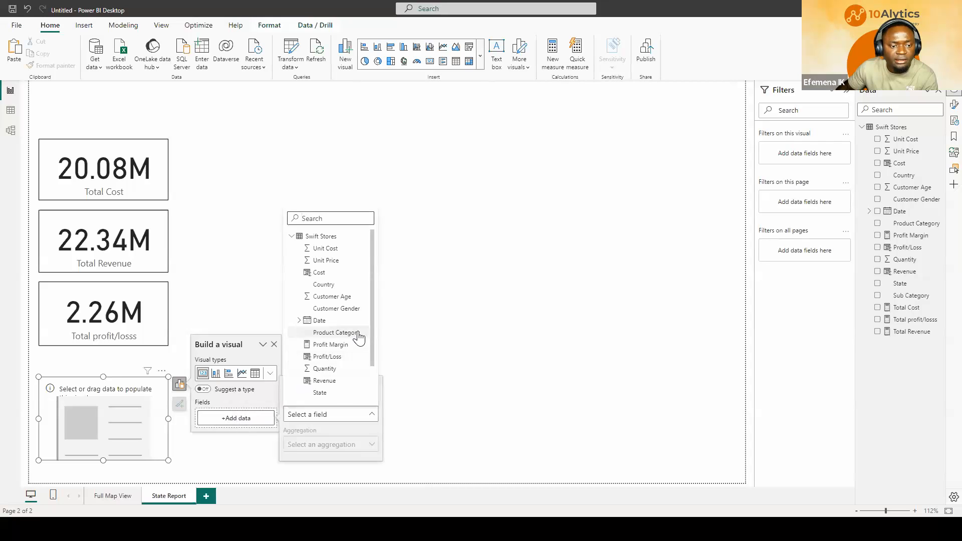
scroll(359, 339, "down", 3)
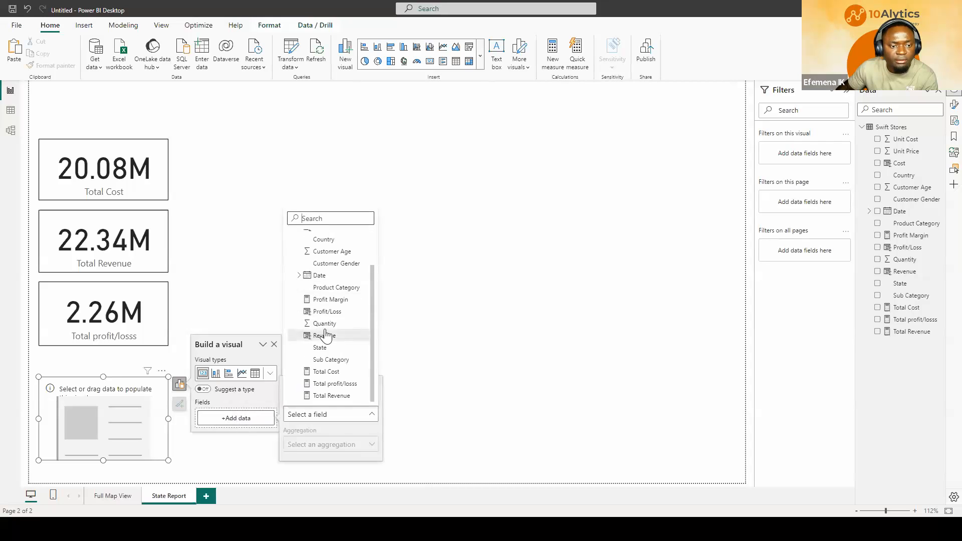
left_click(323, 299)
Step: Move the Profit Margin card up directly beneath the Total profit/losss card and reduce its height to roughly match the other cards
left_click(122, 440)
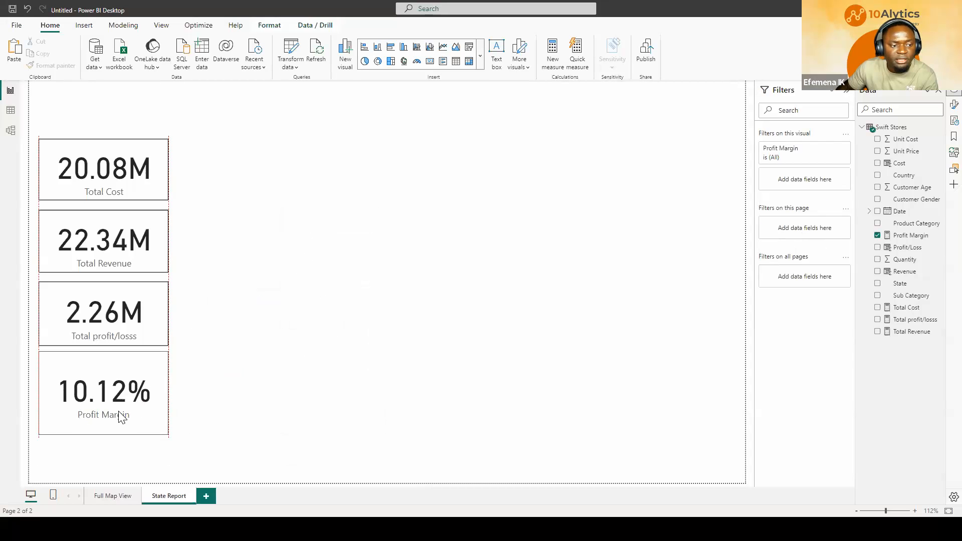
left_click(122, 418)
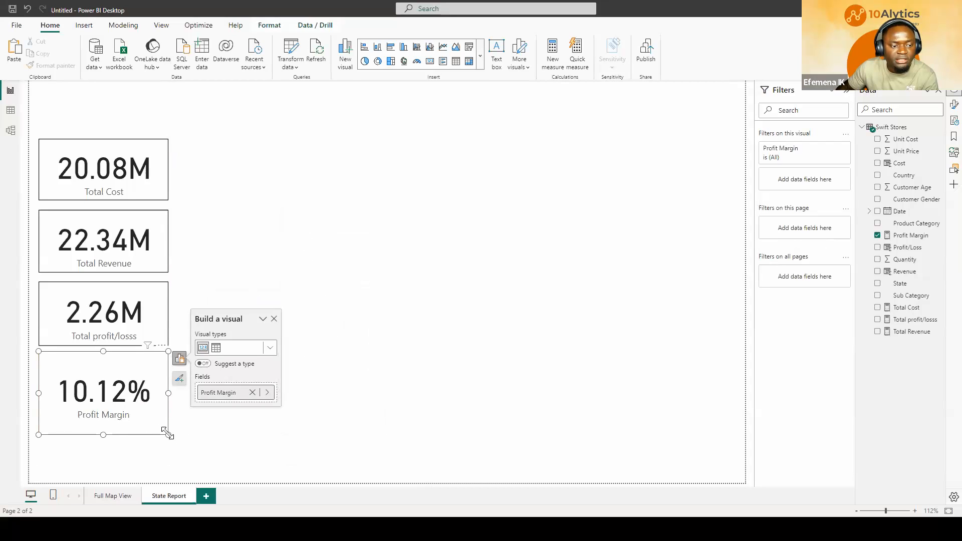
left_click_drag(166, 434, 167, 417)
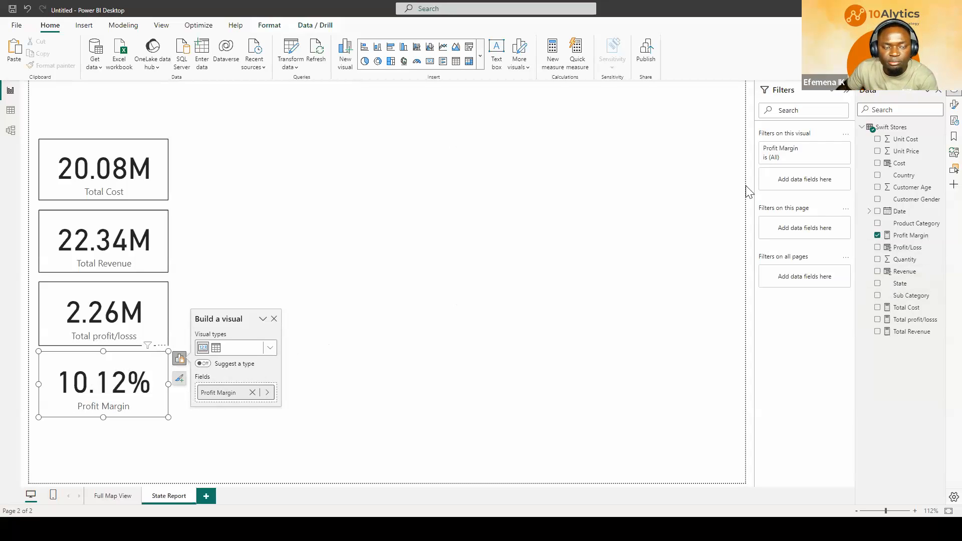
Step: Set the Profit Margin measure to display 0 decimal places
left_click(909, 236)
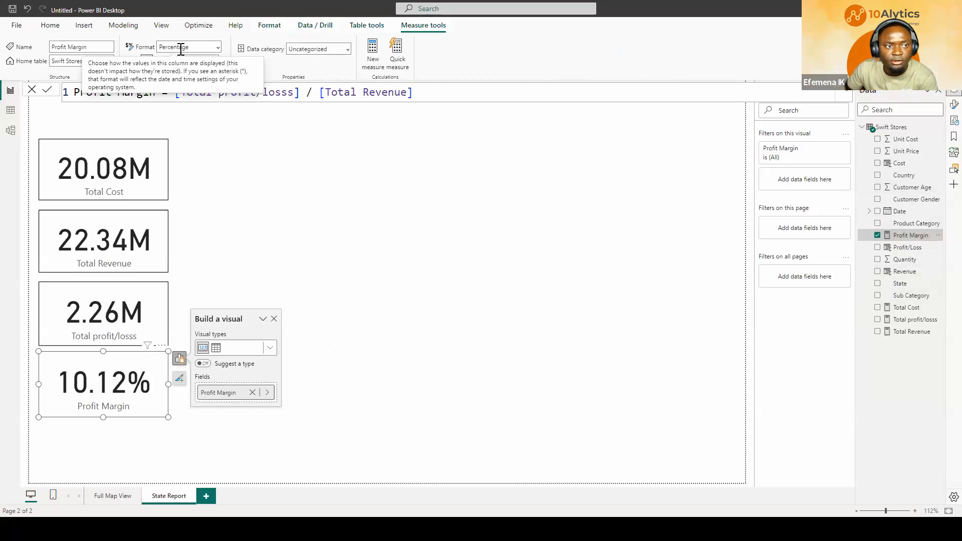
double_click(194, 61)
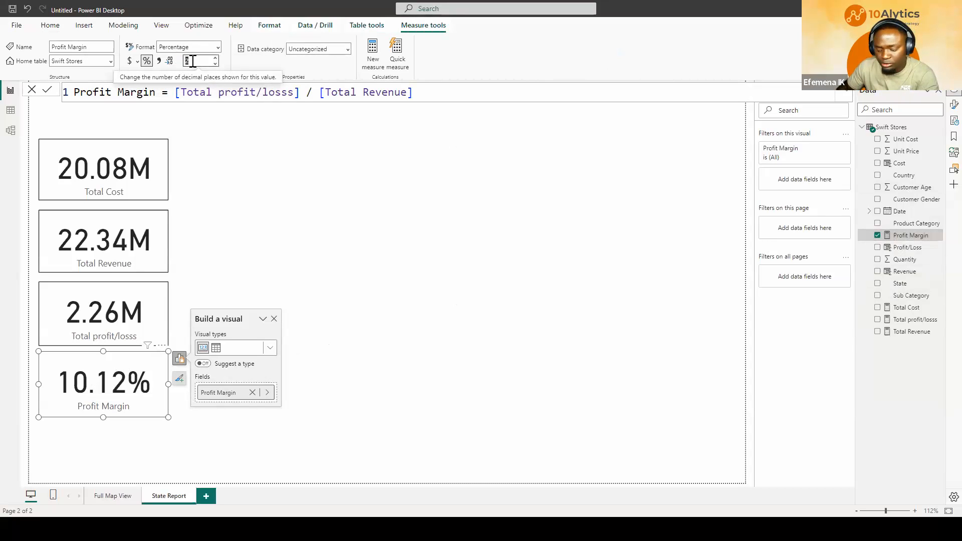
type("0")
key("BackSpace")
type("2")
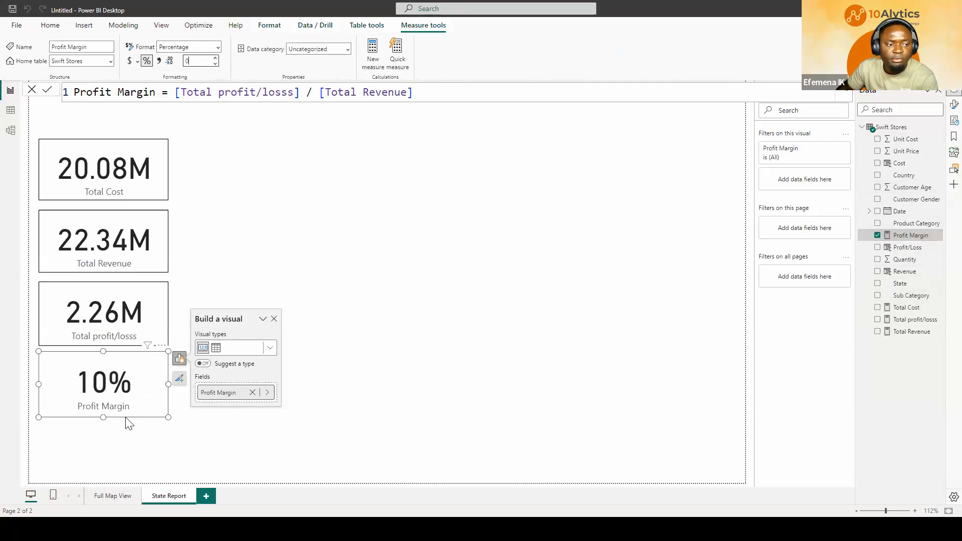
Step: Copy the bordered formatting of the Total profit/losss card onto the Profit Margin card with Format Painter
left_click(157, 297)
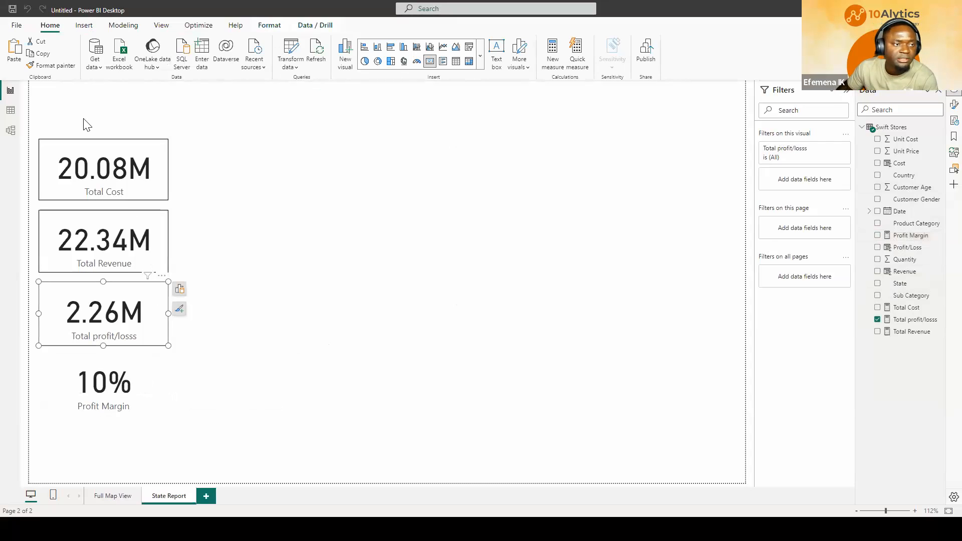
left_click(158, 398)
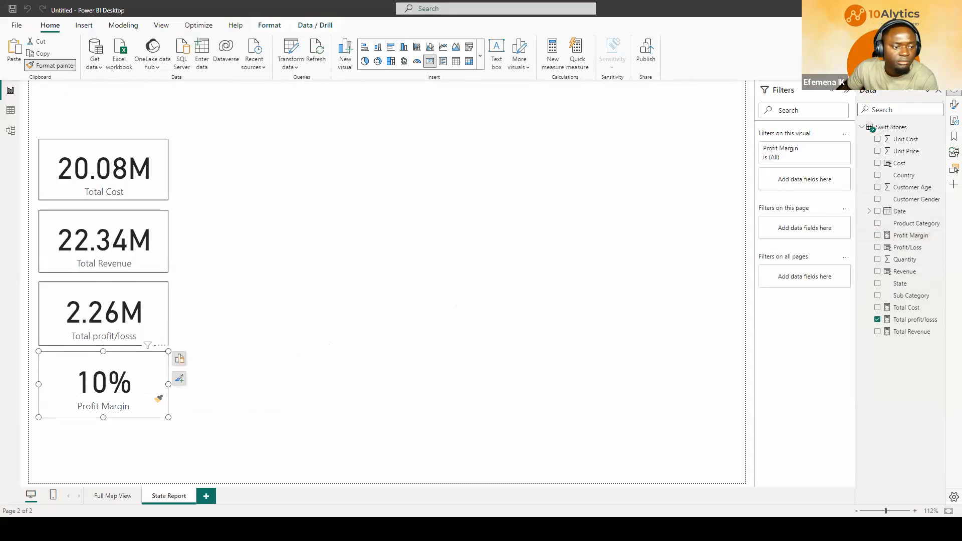
left_click(181, 424)
Step: Move all four cards together slightly down and toward the page's left edge, leaving room for a heading above
left_click_drag(34, 123, 216, 451)
left_click_drag(145, 400, 140, 426)
left_click(319, 317)
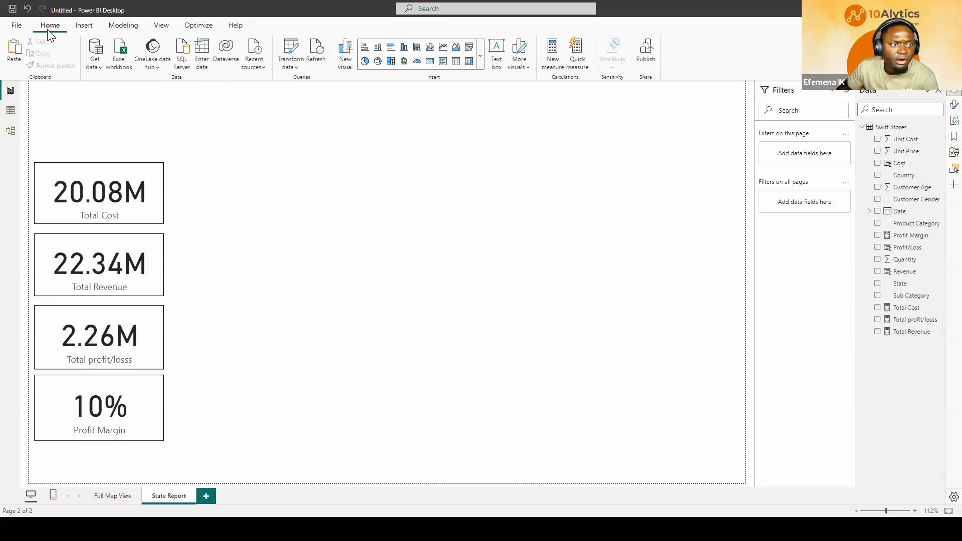
Step: Insert a text box reading "State Financial Analysis / Product Performance" and make its text bold
left_click(498, 57)
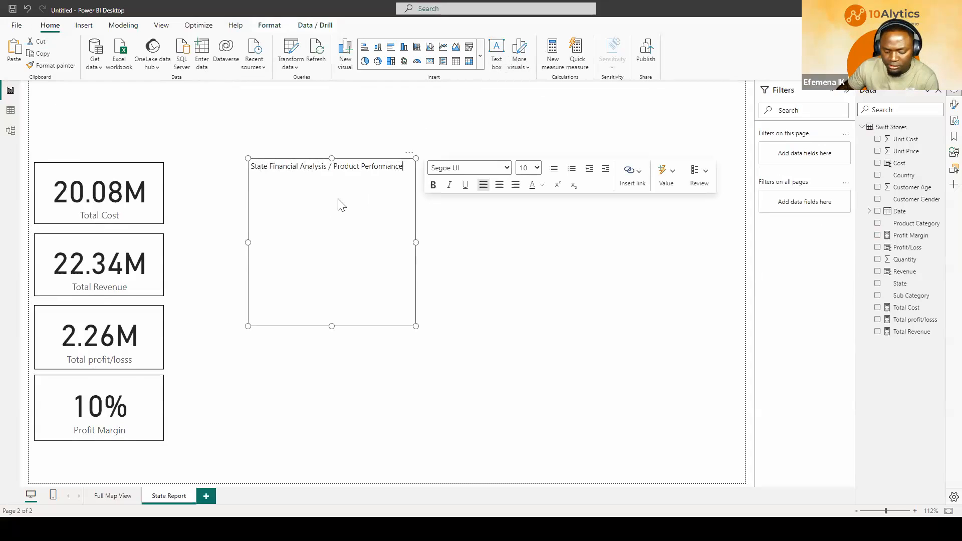
key("ctrl+a")
left_click(433, 184)
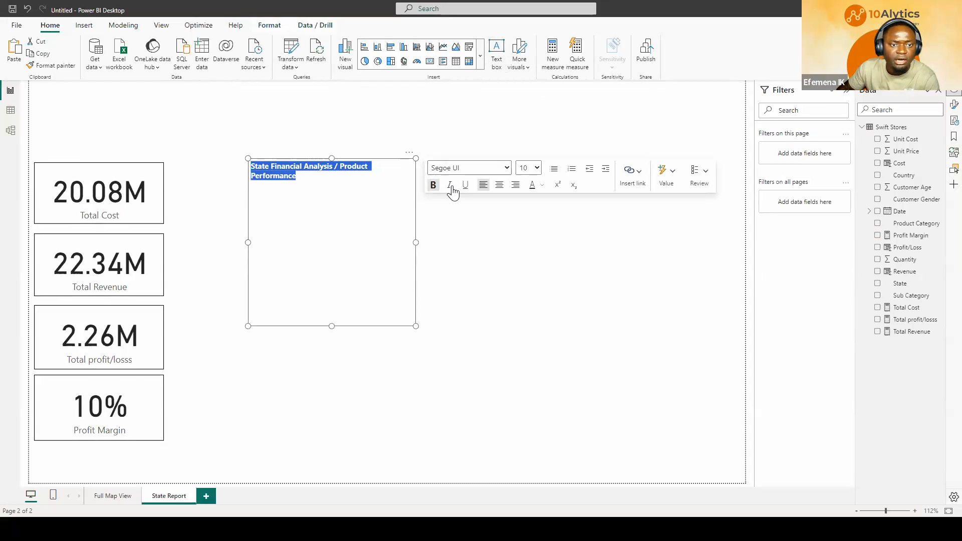
Step: Set the heading's font size to 24 and reshape its text box into a wide, short banner that fits one line
left_click(531, 168)
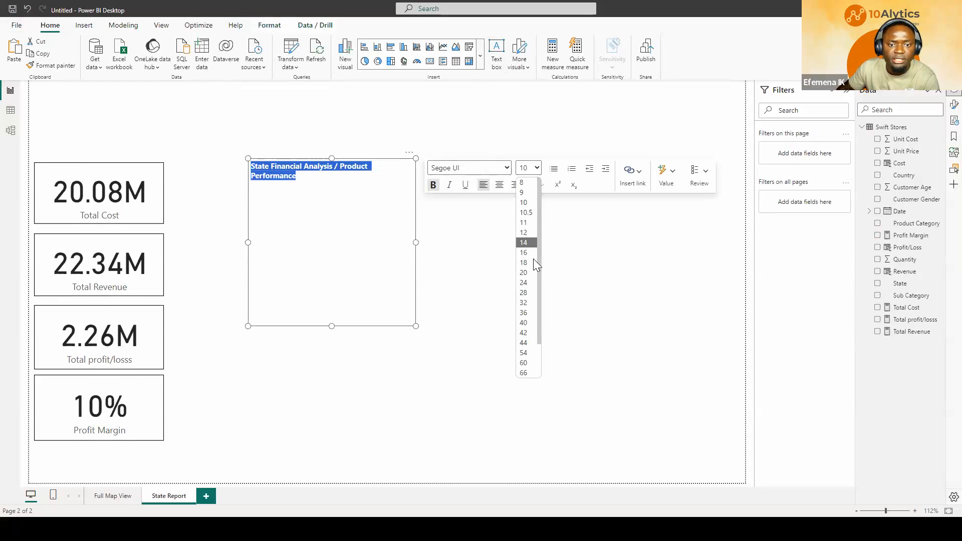
left_click(524, 304)
left_click_drag(416, 326, 725, 201)
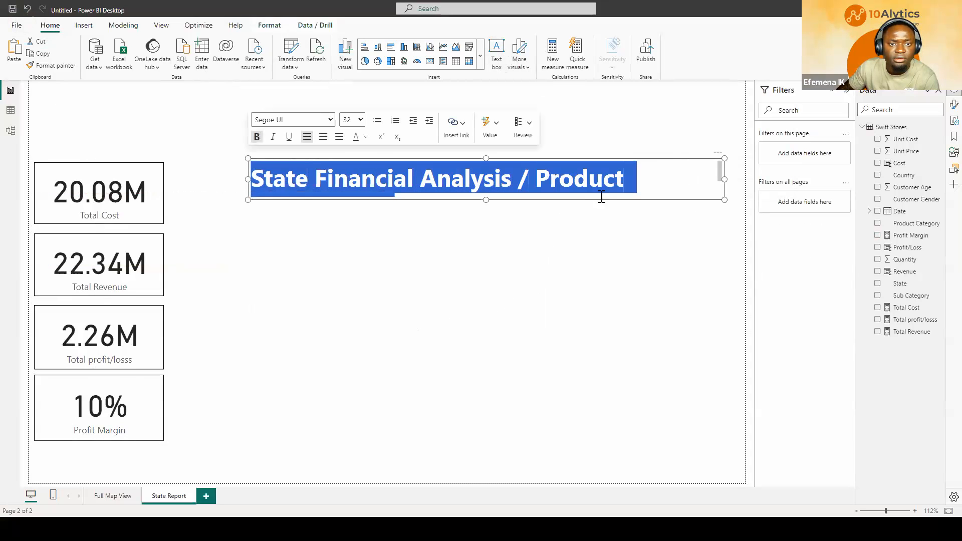
left_click(348, 120)
left_click(350, 234)
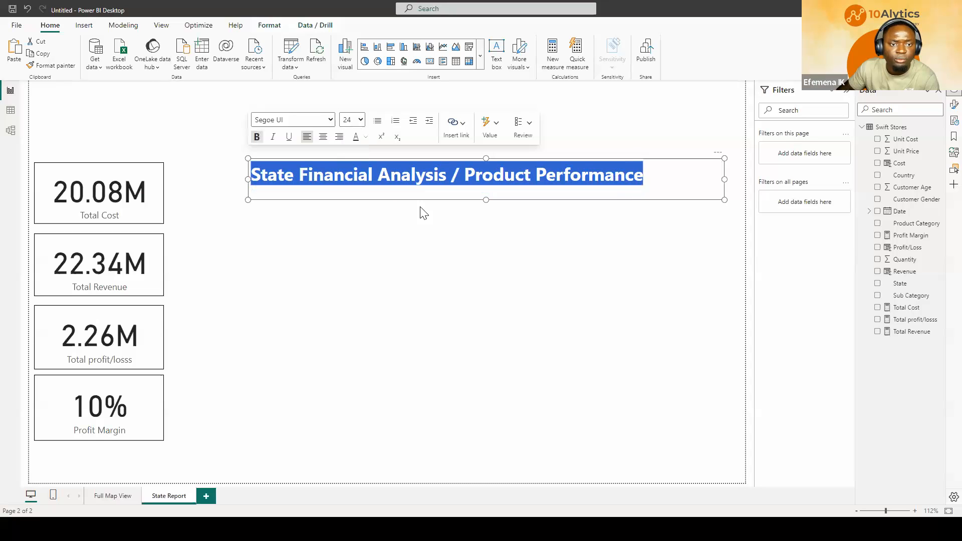
Step: Move the heading text box to the page's upper-left corner above the cards and narrow it to about 729 wide
left_click_drag(403, 179, 250, 127)
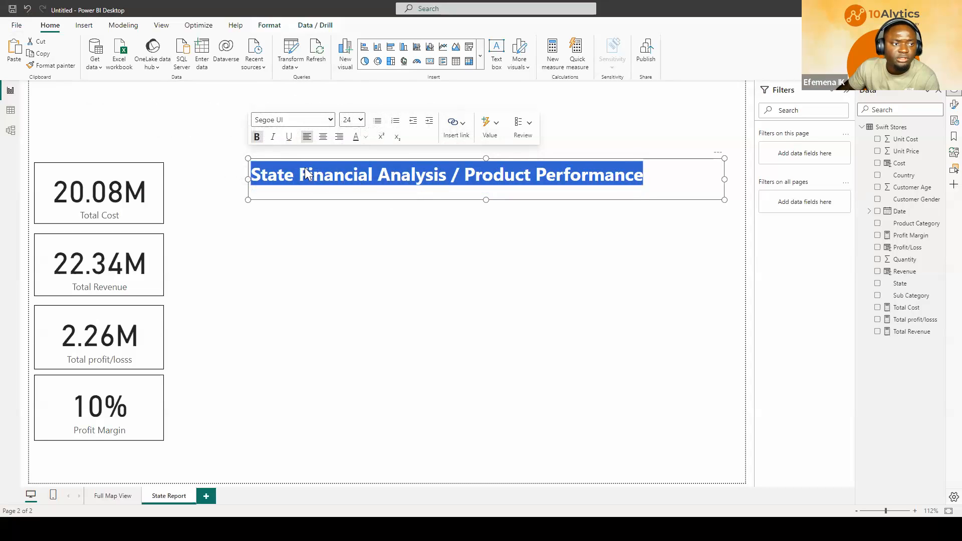
left_click_drag(323, 205, 221, 146)
left_click_drag(486, 204, 203, 95)
left_click(372, 166)
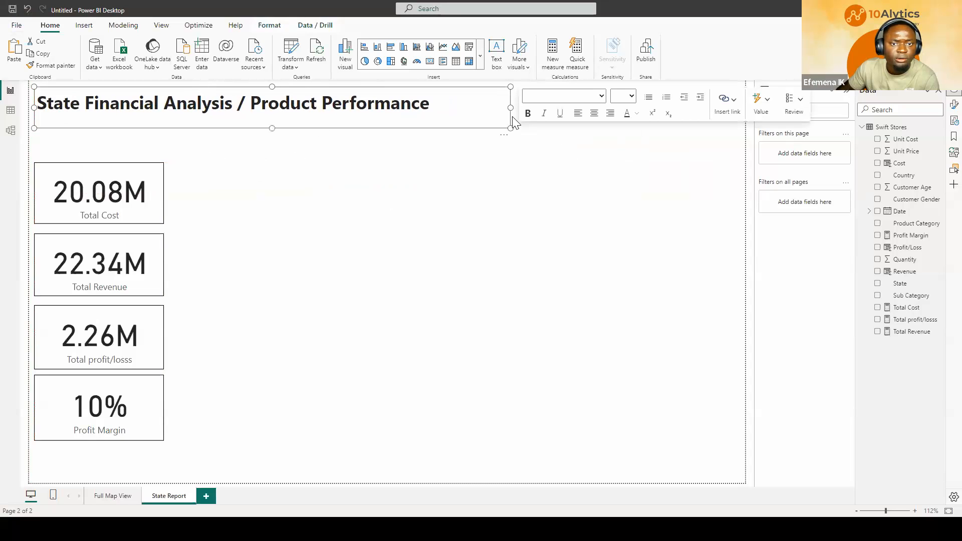
left_click_drag(508, 106, 443, 107)
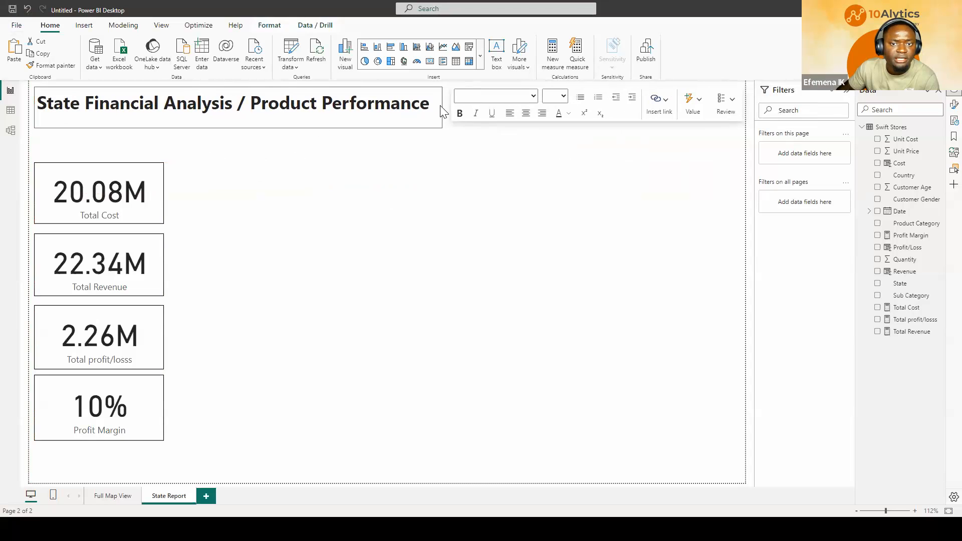
Step: Turn on the visual border for the heading text box
left_click(954, 104)
left_click(929, 366)
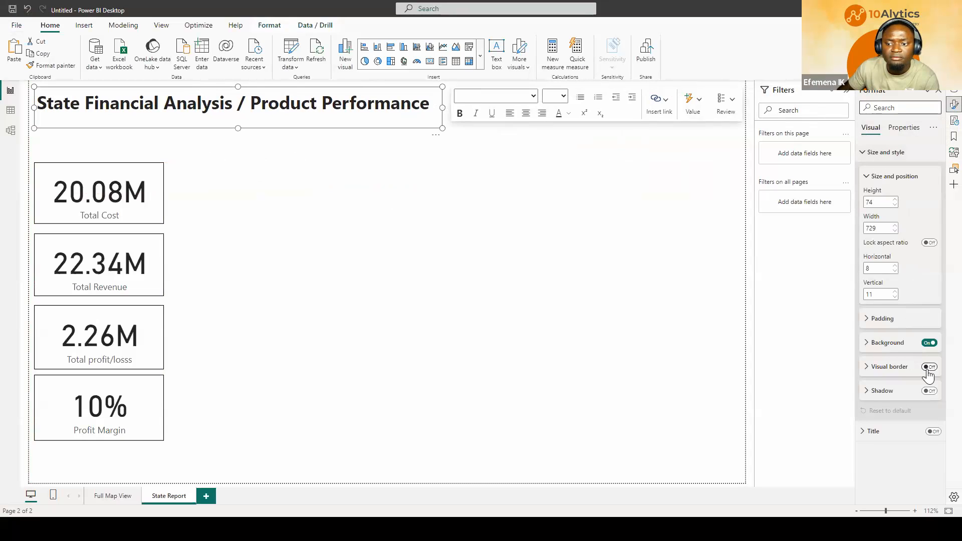
left_click(416, 249)
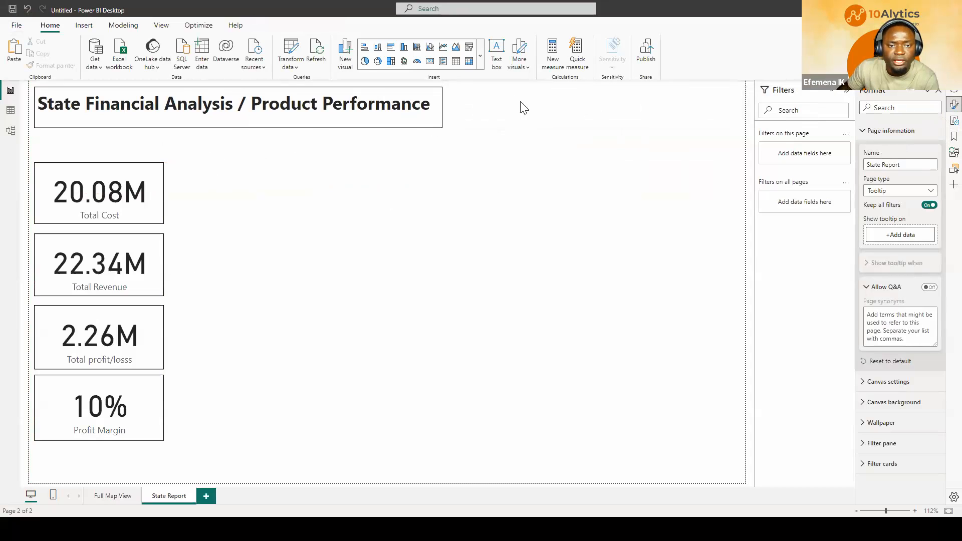
Step: Add a card showing the State field and fit it beside the heading, about 525 wide by 74 high
left_click(430, 61)
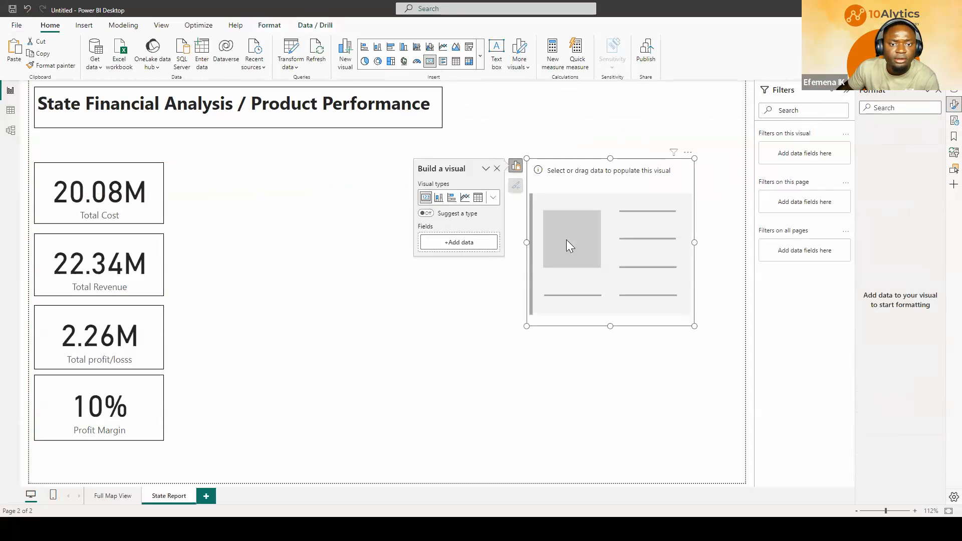
left_click(467, 242)
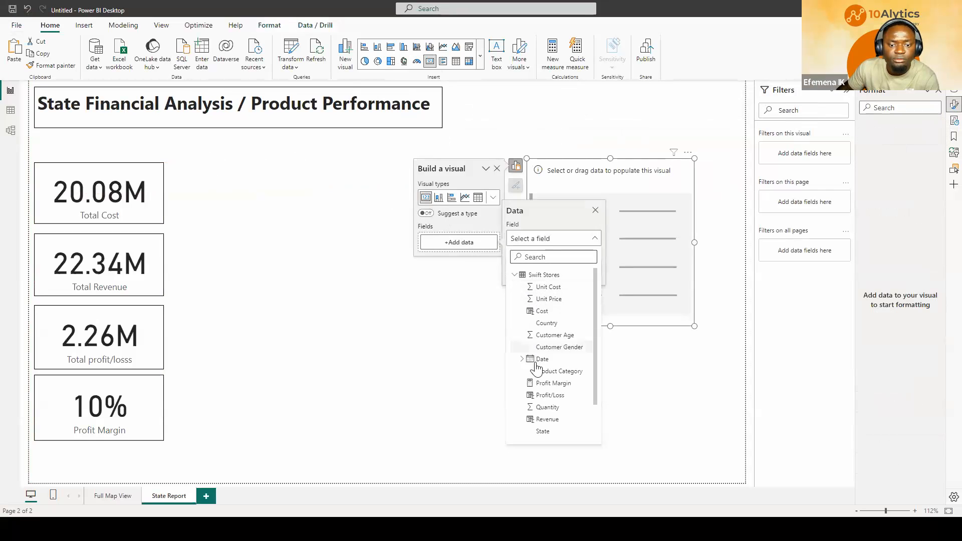
left_click(543, 432)
left_click_drag(595, 282, 514, 219)
left_click_drag(612, 255, 742, 133)
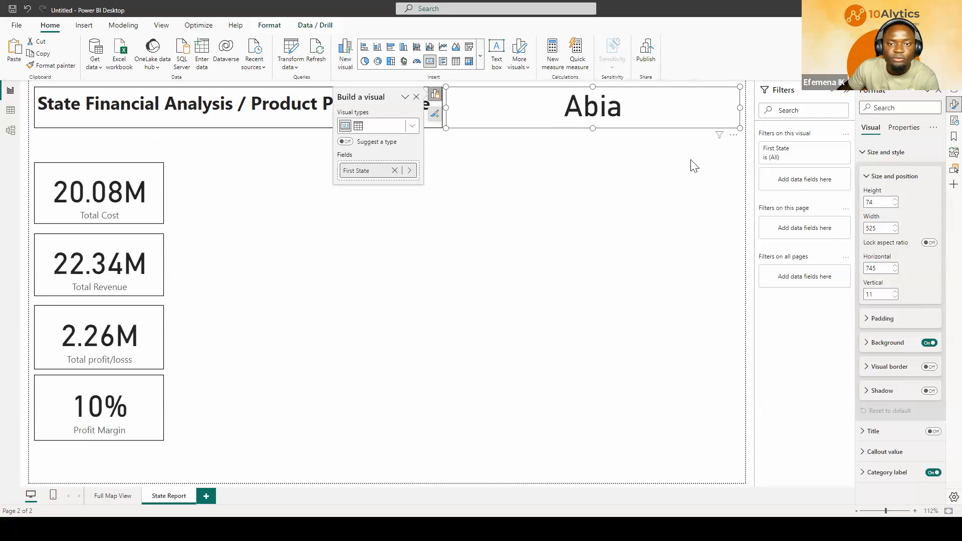
Step: Turn on the visual border for the State name card
left_click(650, 171)
left_click(524, 120)
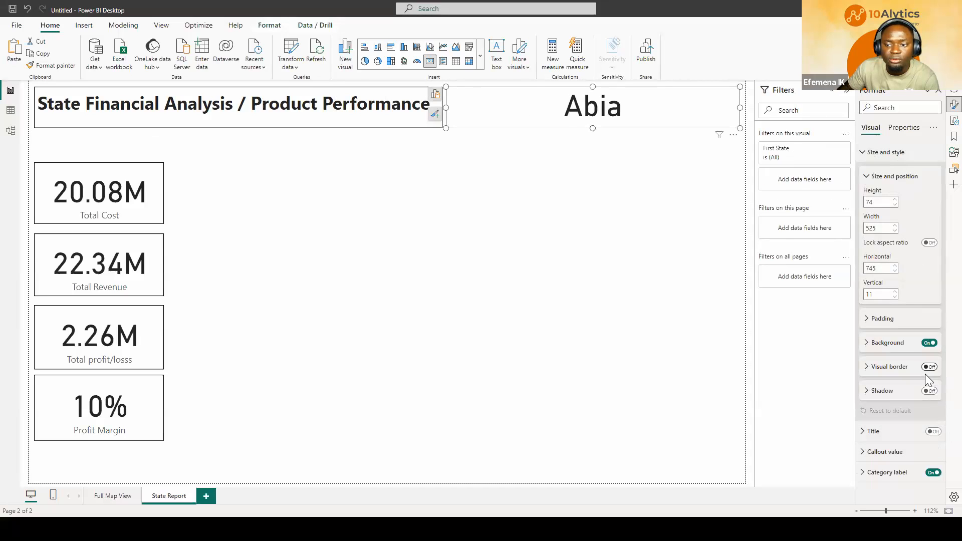
left_click(590, 271)
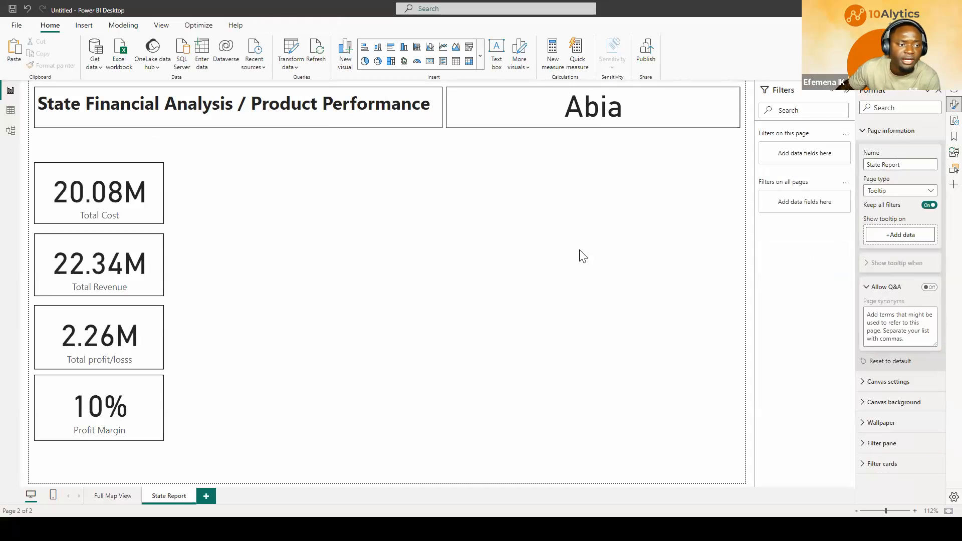
Step: Check the State Report tooltip on the Full Map View page for several Nigerian states, including Niger and Lagos
left_click(118, 499)
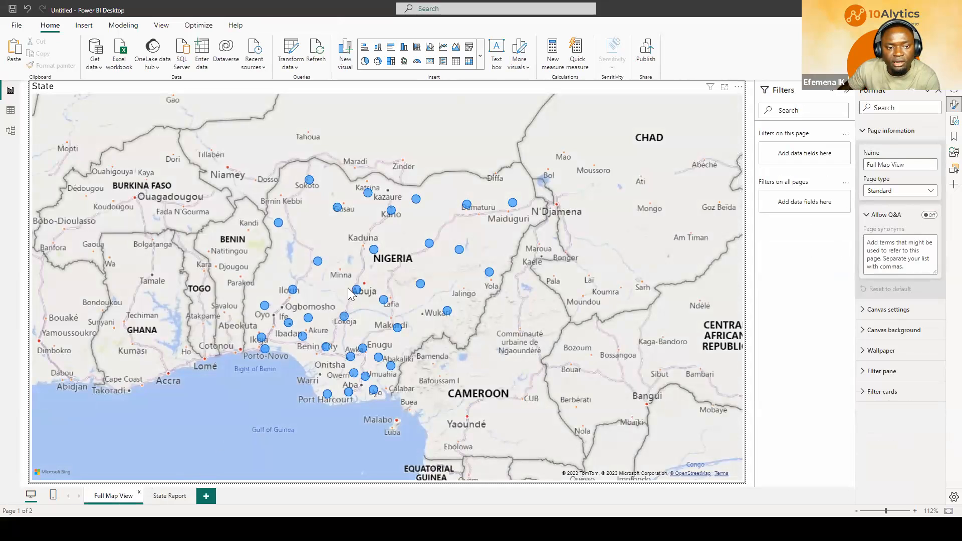
mouse_move(338, 209)
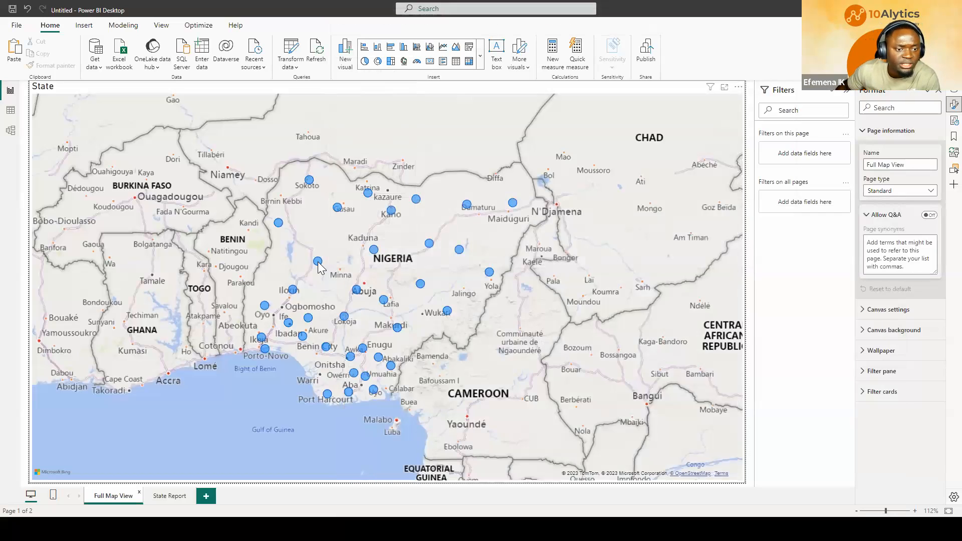
mouse_move(318, 266)
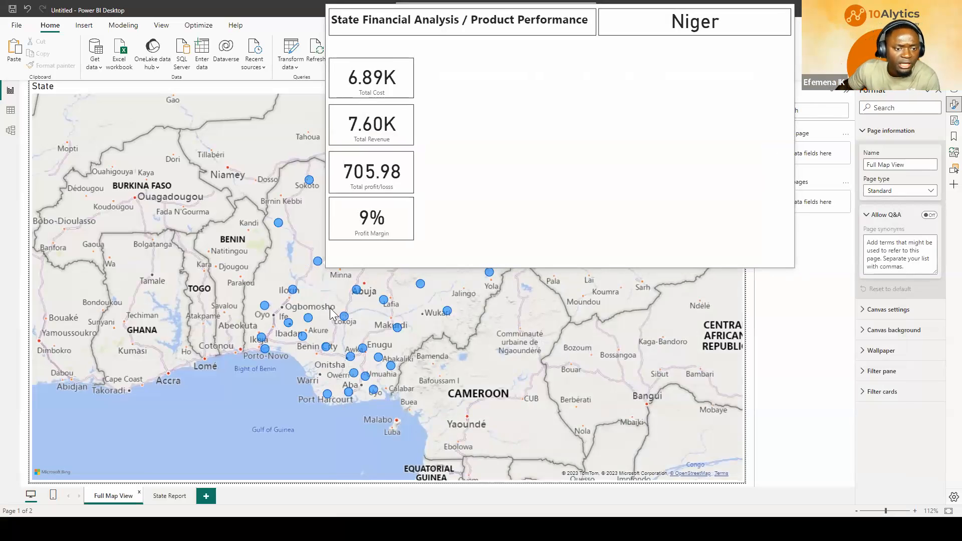
mouse_move(364, 381)
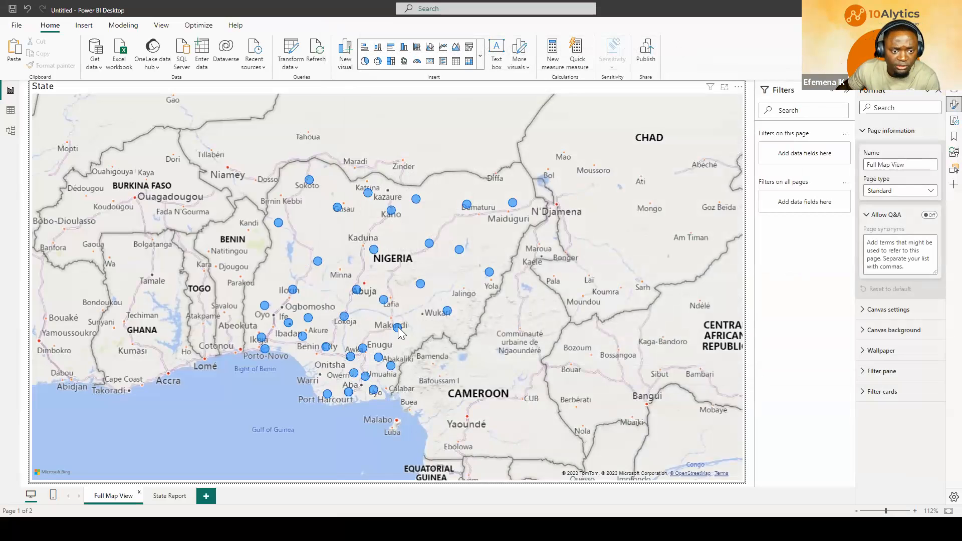
mouse_move(398, 328)
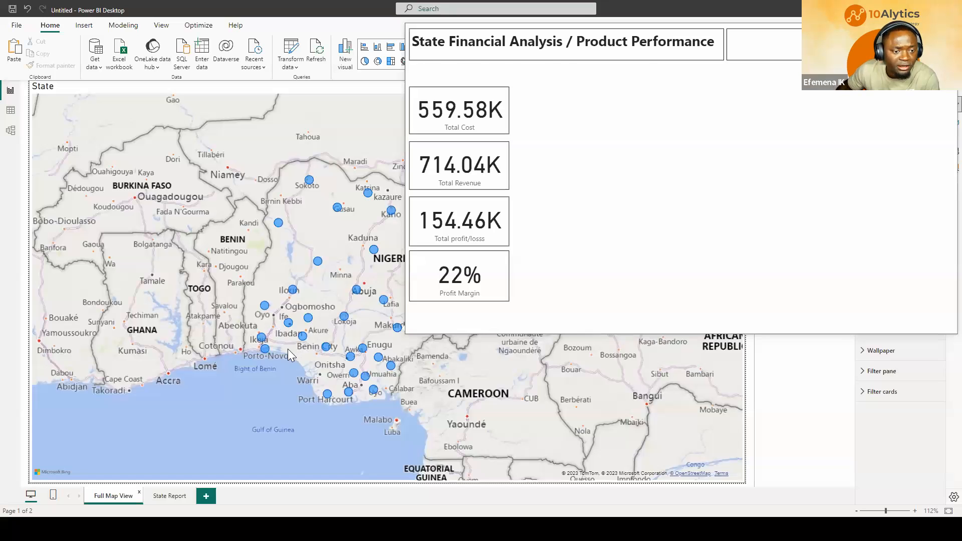
mouse_move(265, 351)
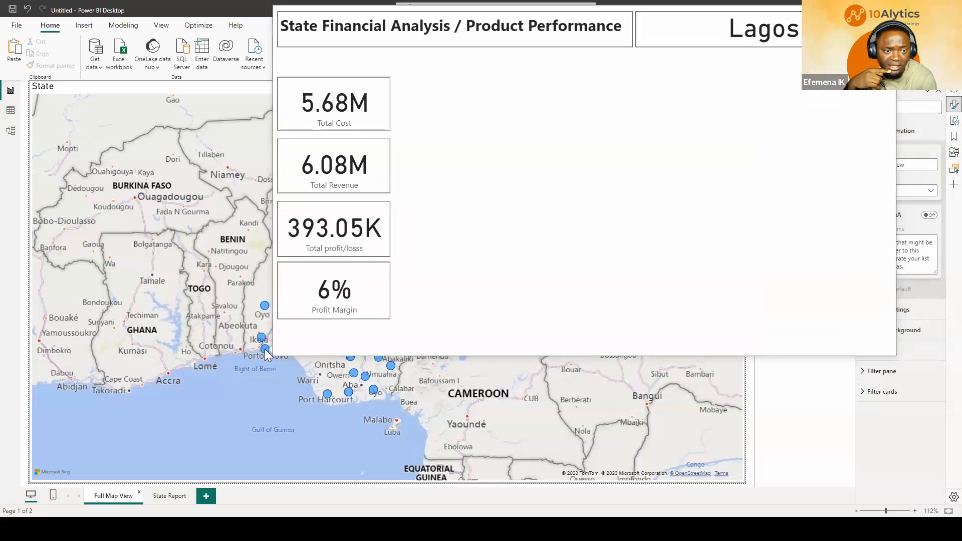
Step: Resize the State map on the Full Map View page to 710 high by 1279 wide
left_click(274, 383)
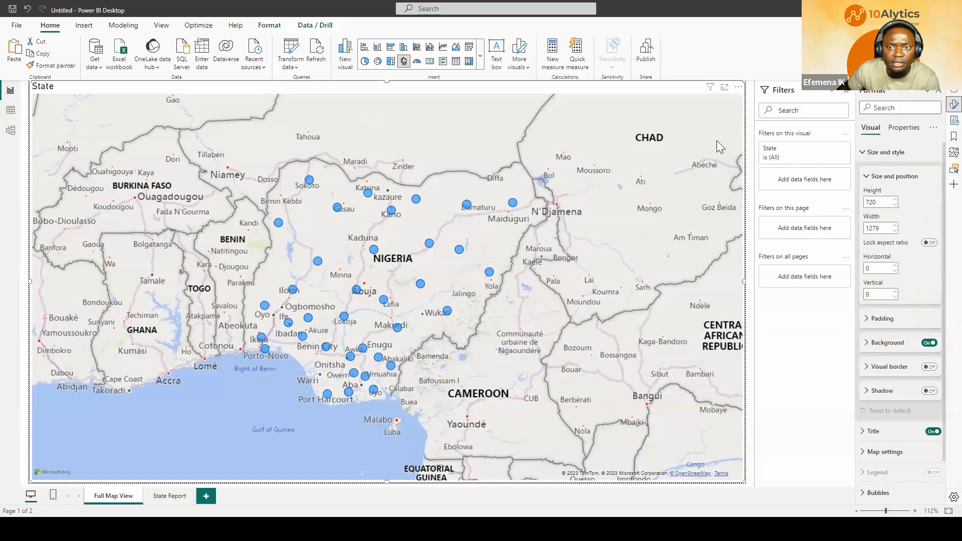
mouse_move(744, 93)
left_mouse_down()
mouse_move(710, 99)
mouse_move(732, 88)
left_mouse_up()
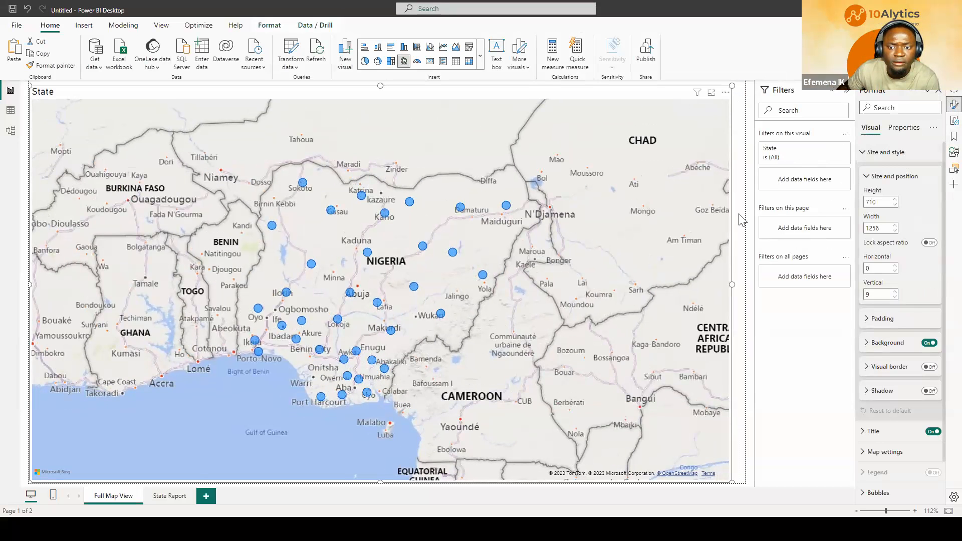
left_click_drag(732, 284, 744, 284)
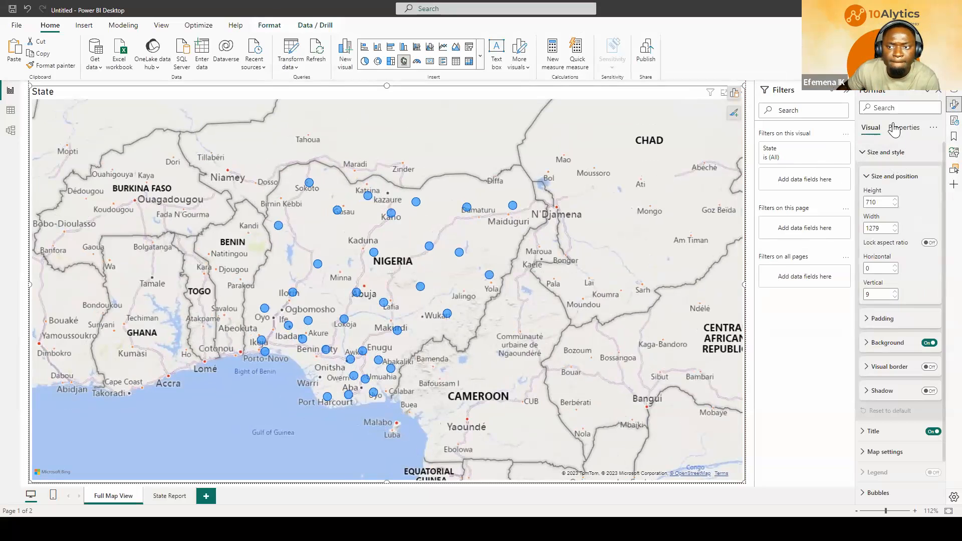
left_click(952, 120)
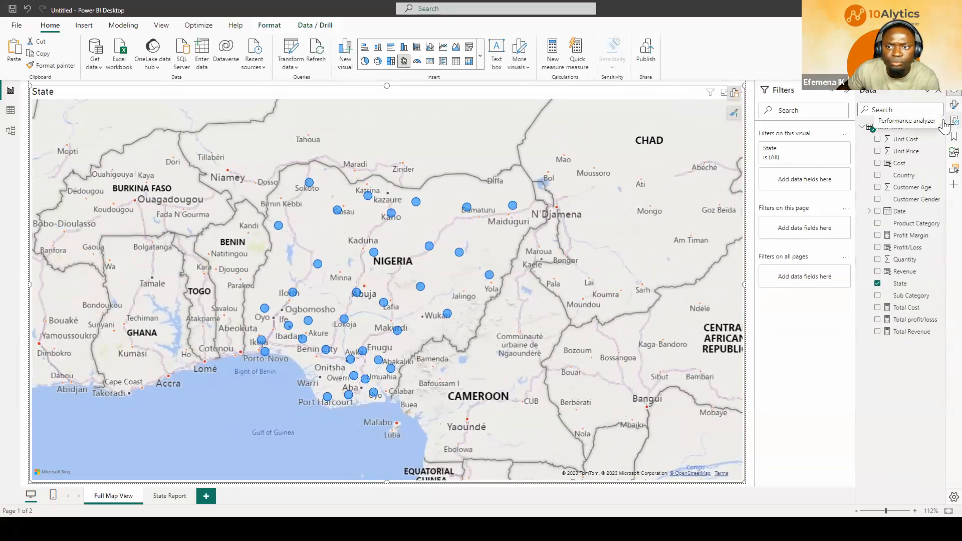
left_click(952, 124)
left_click(953, 136)
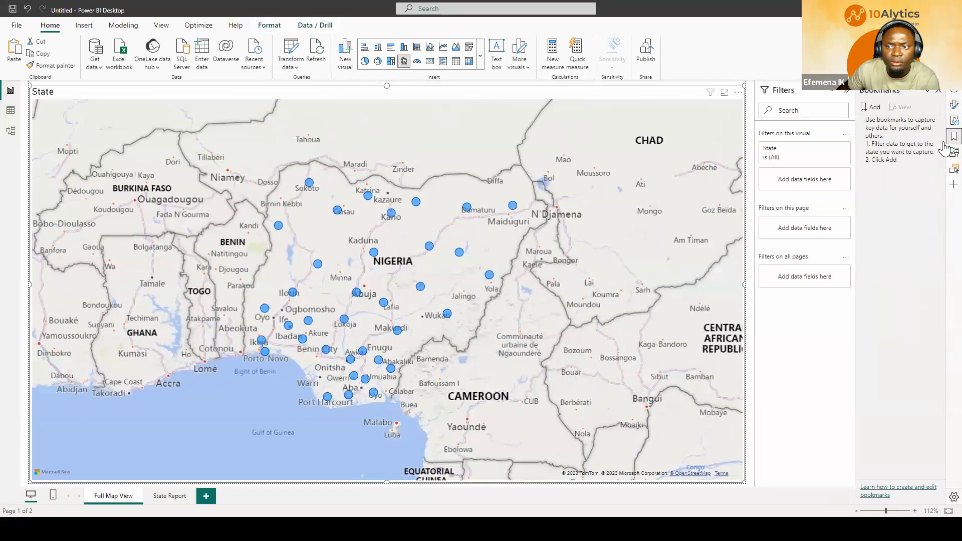
left_click(944, 156)
left_click(944, 98)
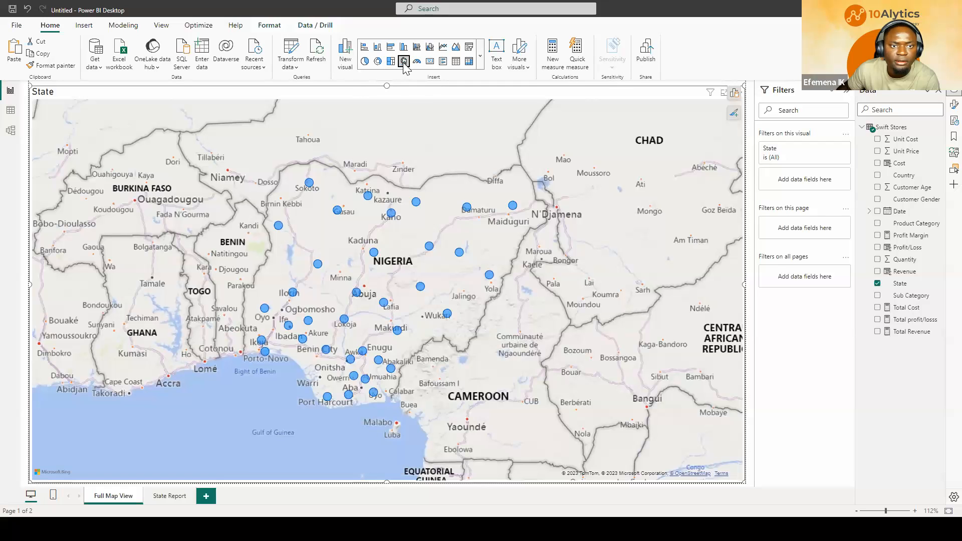
left_click(364, 61)
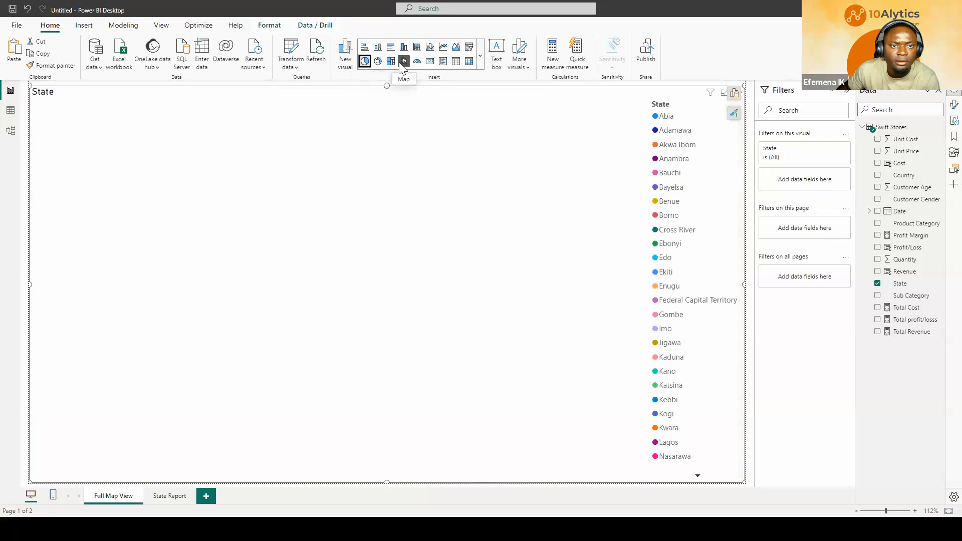
left_click(403, 62)
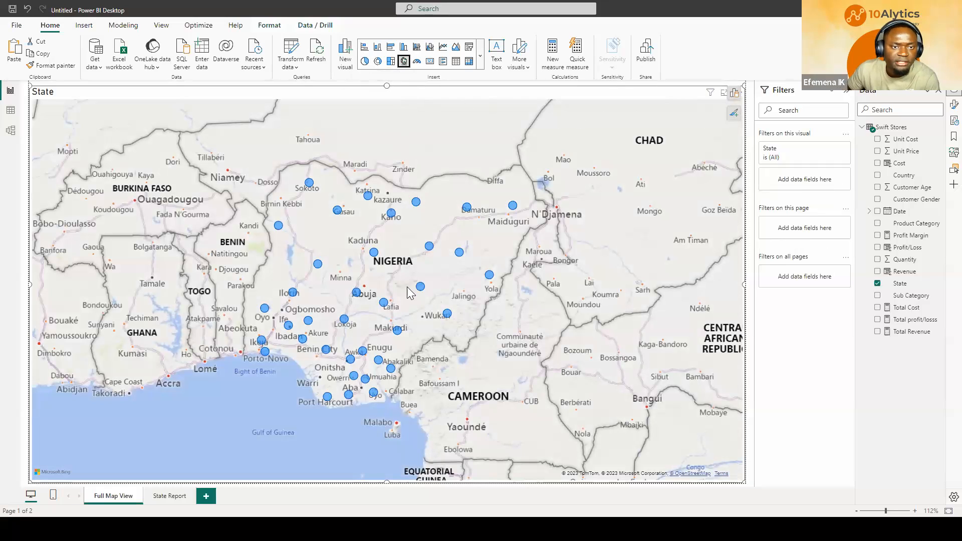
Step: Size the State map's bubbles by the Total profit/losss measure
left_click(734, 93)
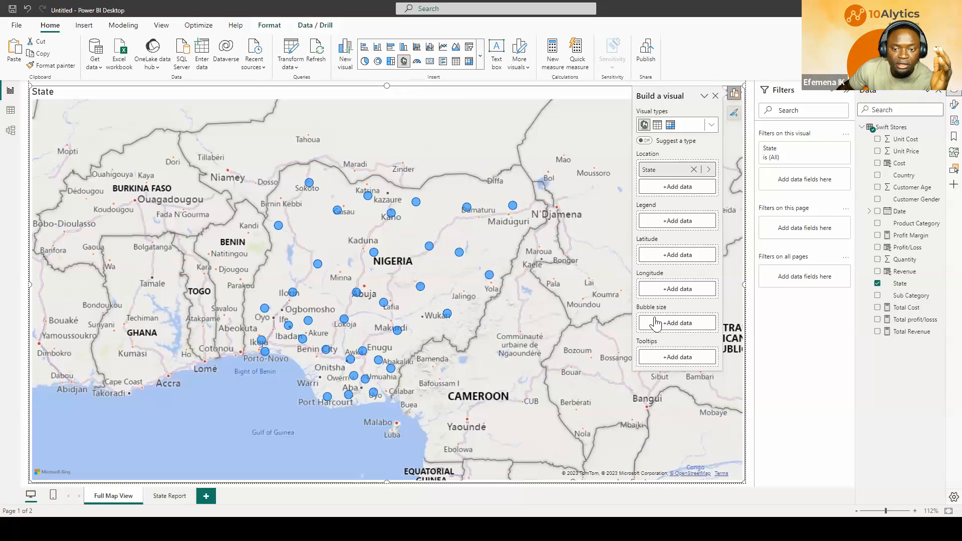
left_click(667, 326)
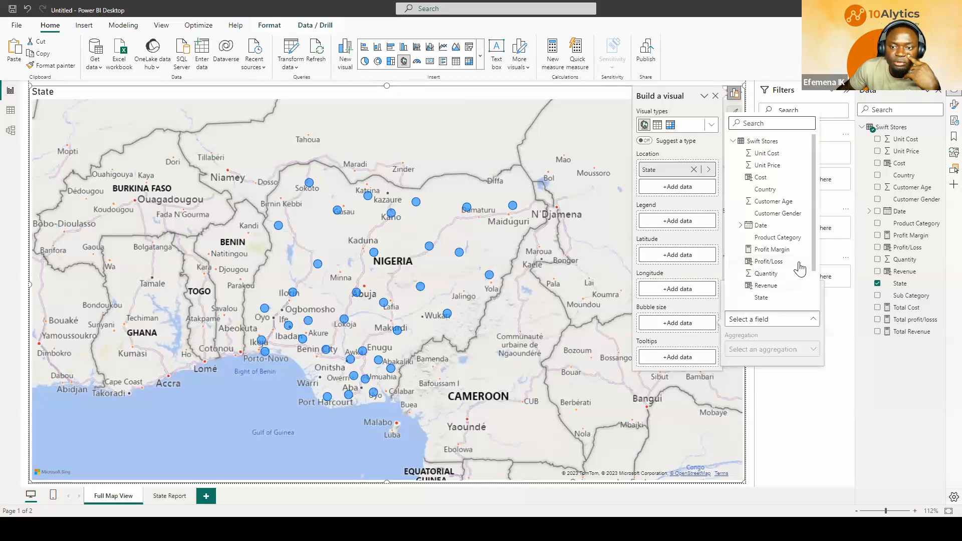
scroll(797, 273, "down", 2)
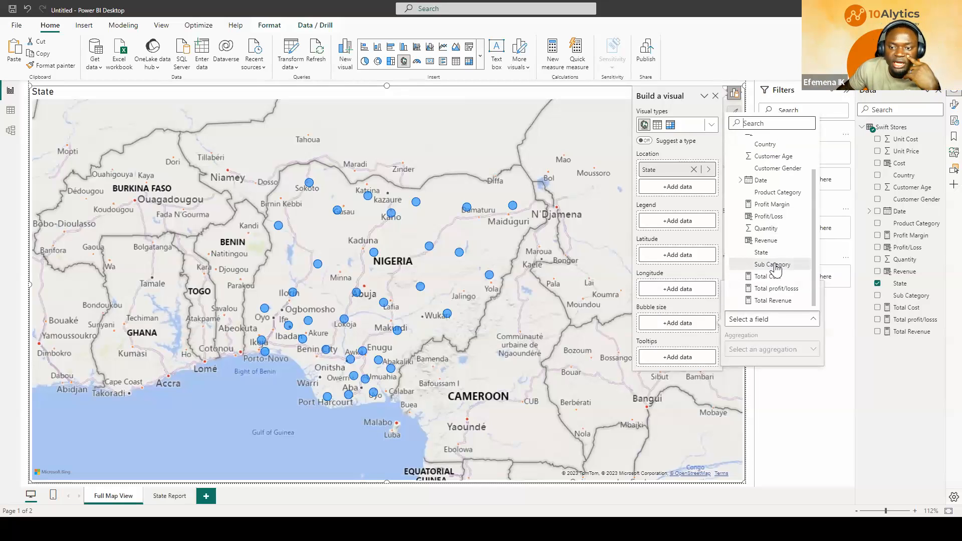
left_click(770, 290)
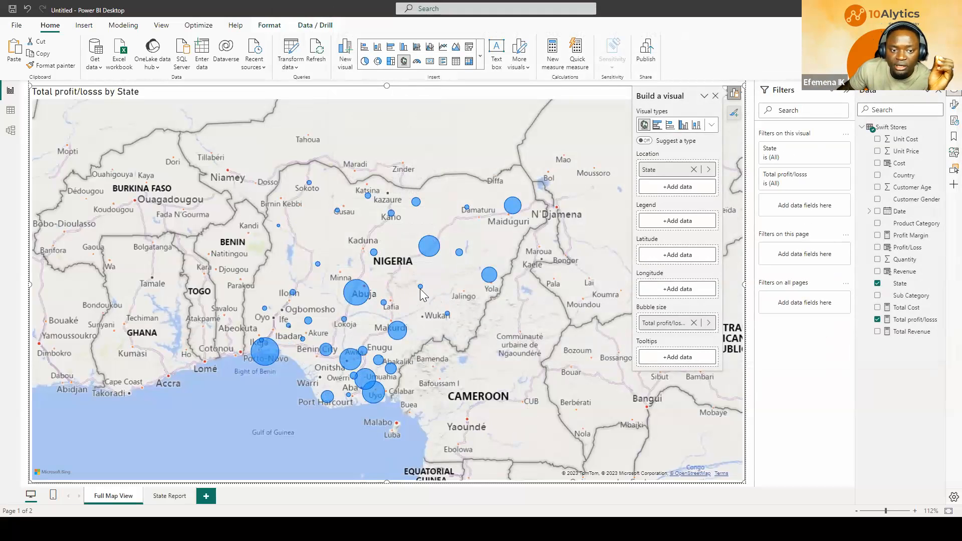
Step: Inspect the State Report tooltip on a few of the small and large bubbles of the map
mouse_move(421, 288)
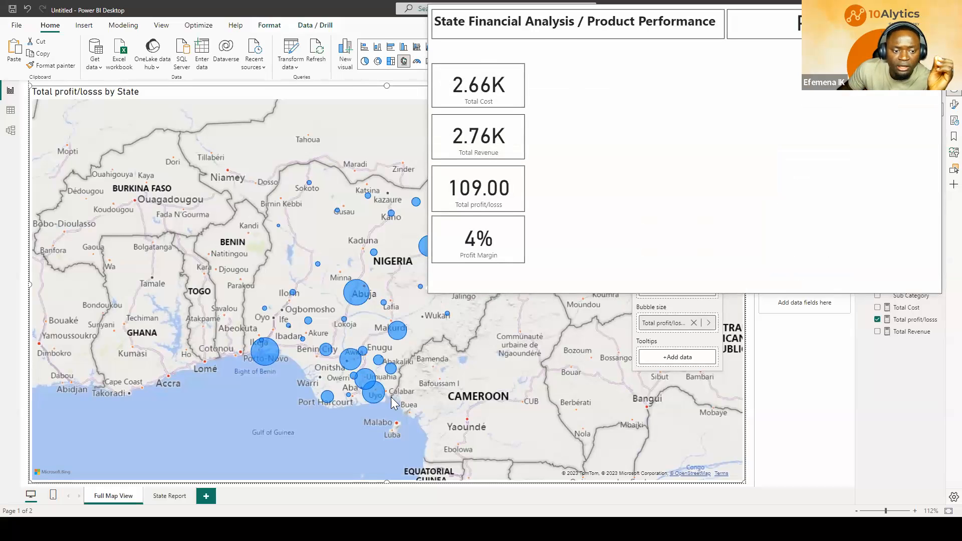
mouse_move(348, 396)
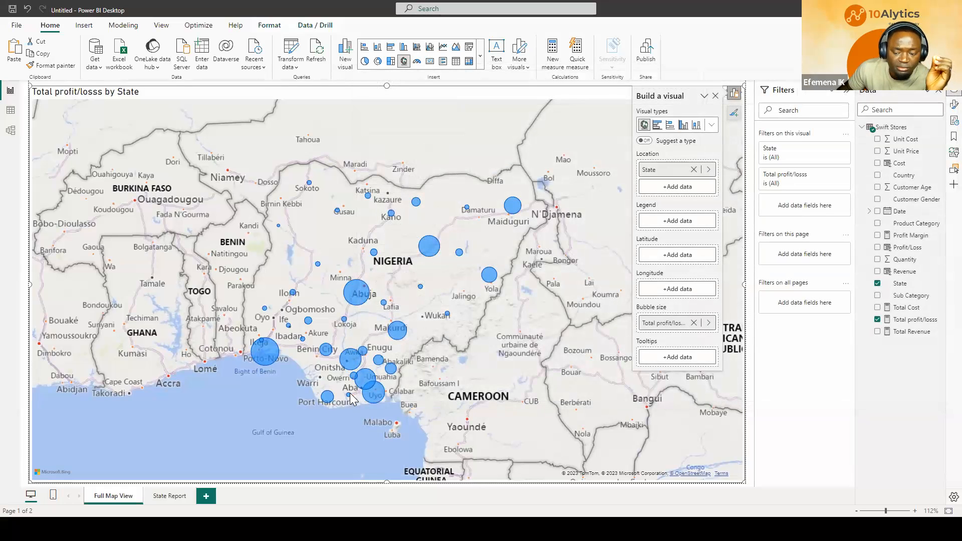
mouse_move(358, 361)
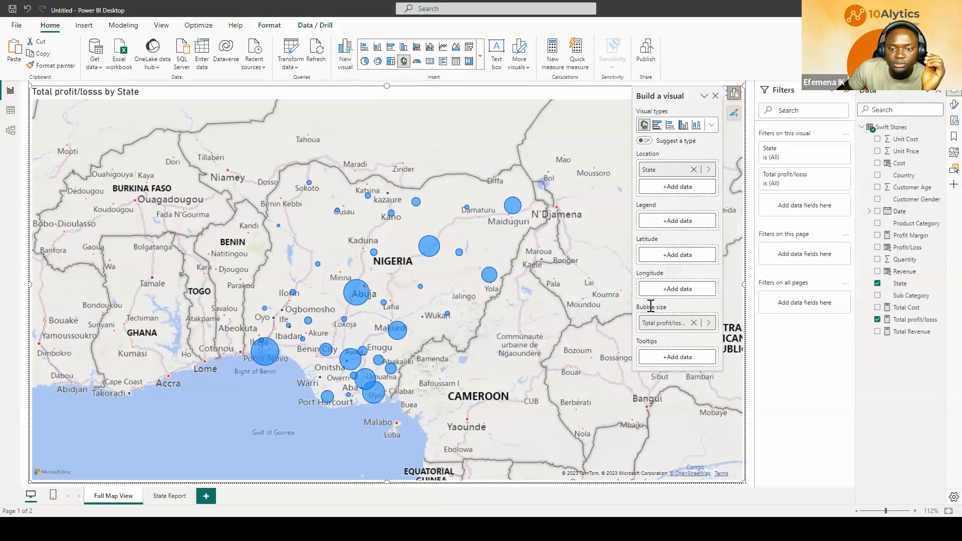
Step: Remove the Total profit/losss measure from the map's bubble size and add it to the map again
left_click(694, 323)
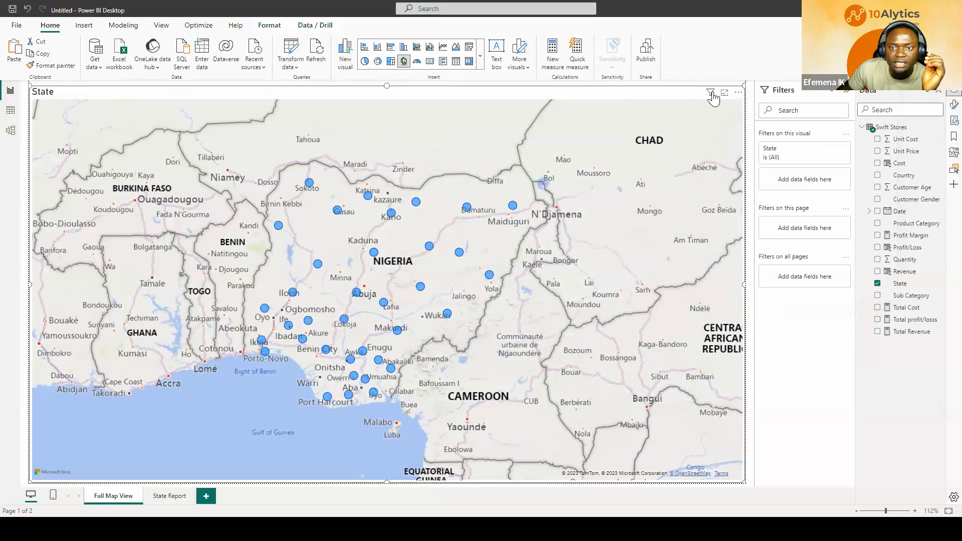
left_click(738, 93)
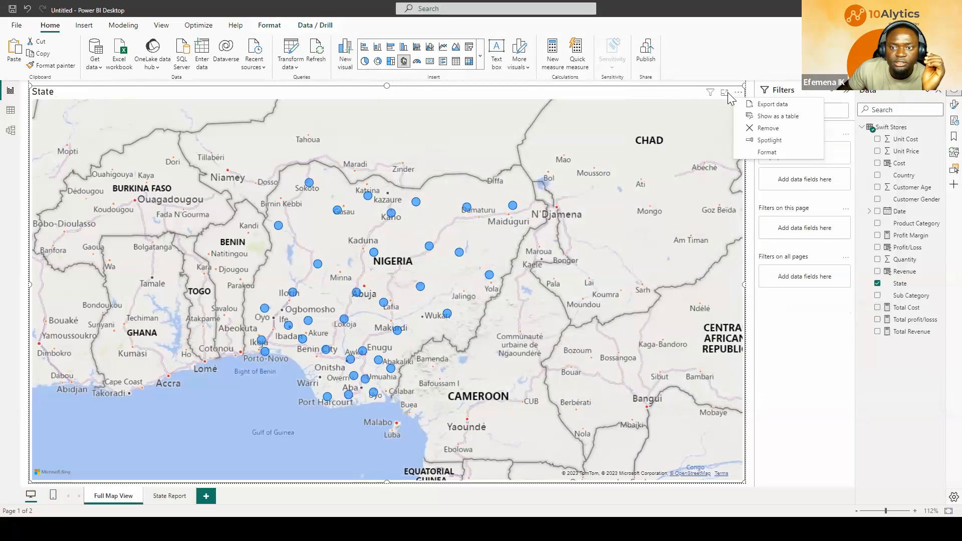
left_click(638, 85)
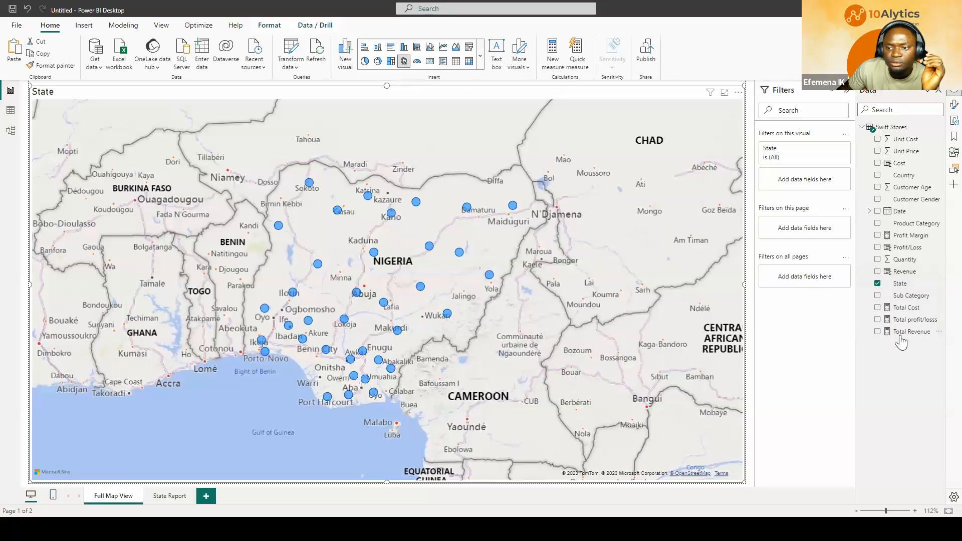
left_click(878, 320)
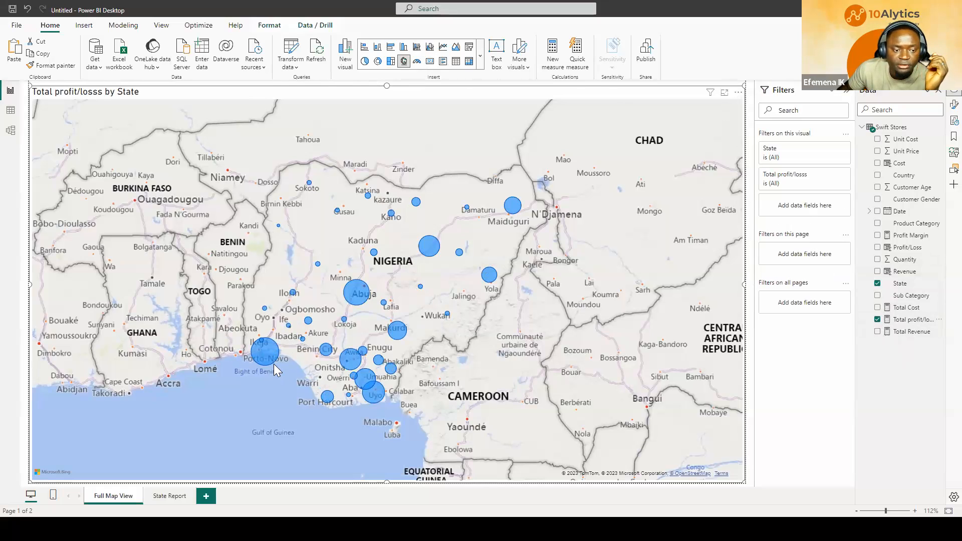
Step: Compare the tooltip's cost, revenue, profit and margin figures across several southern Nigerian states, including Akwa Ibom
mouse_move(273, 362)
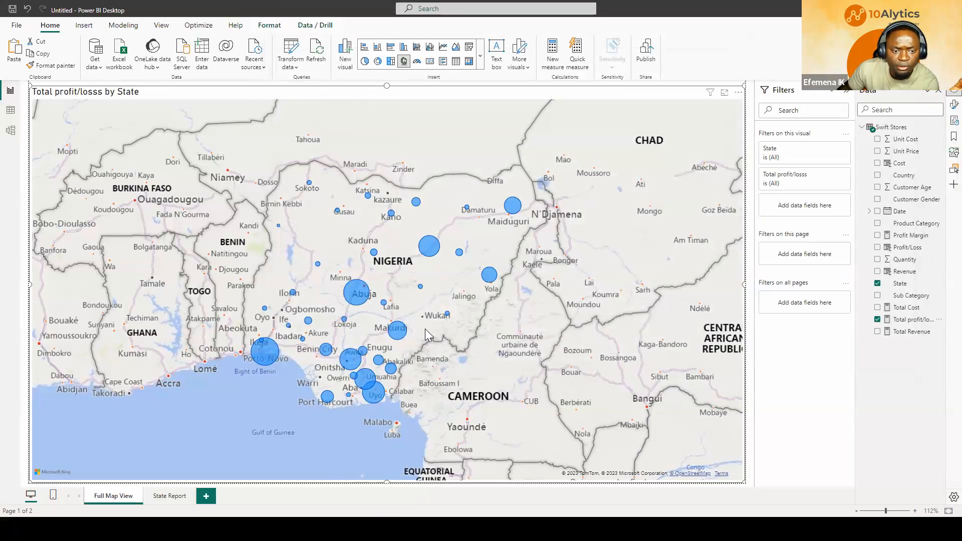
mouse_move(396, 330)
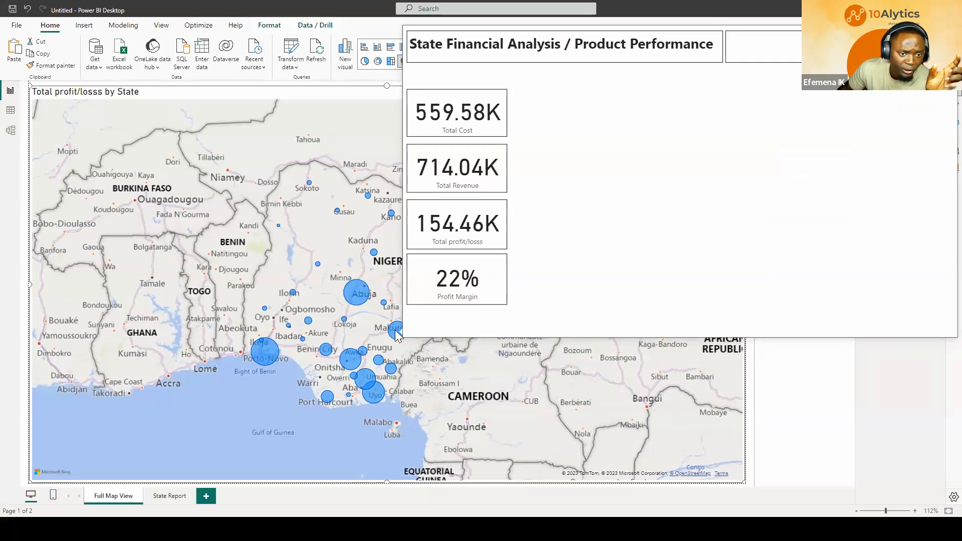
mouse_move(366, 380)
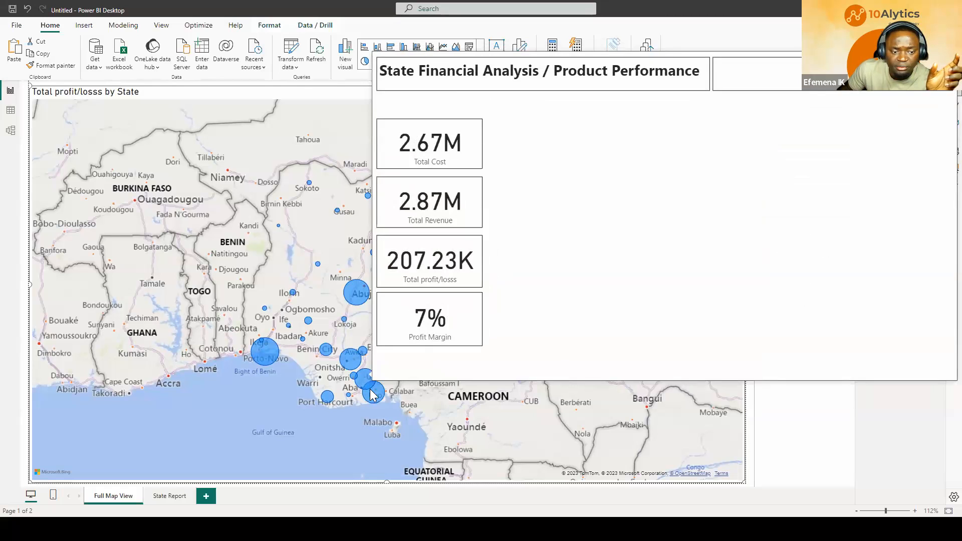
mouse_move(378, 396)
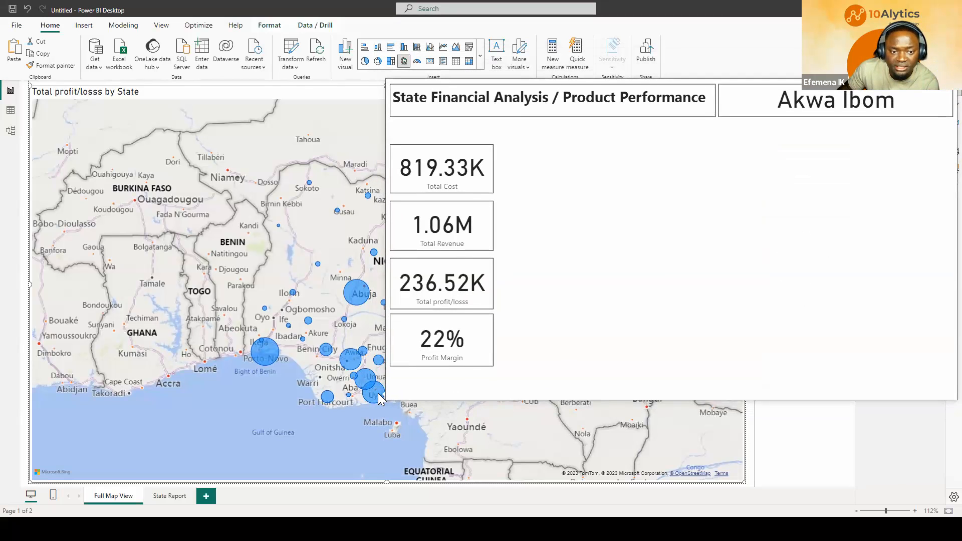
mouse_move(331, 398)
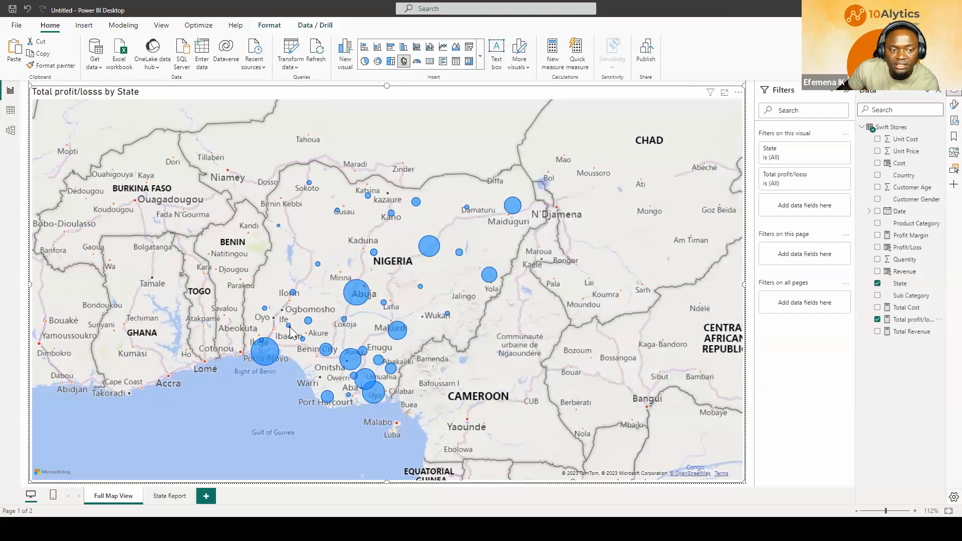
mouse_move(289, 331)
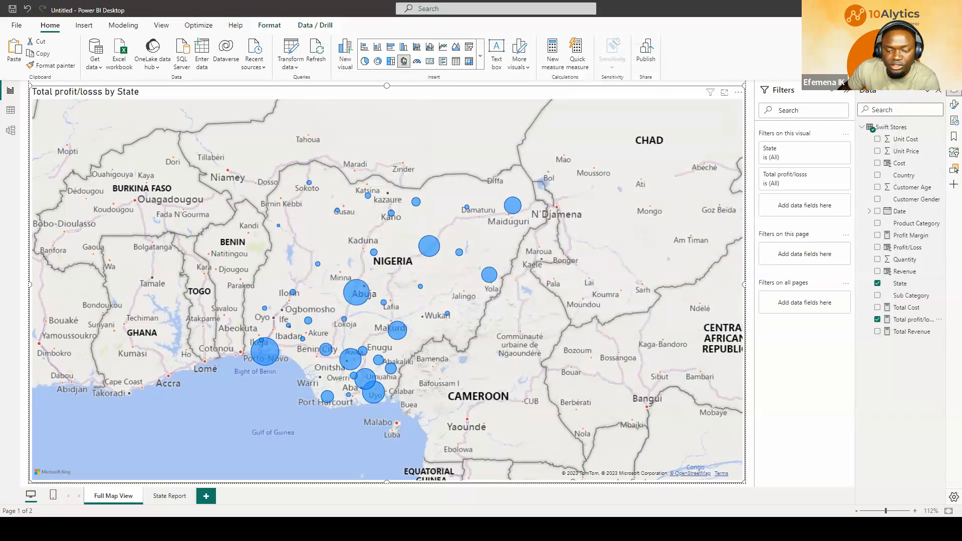
Step: Add a line chart to the State Report page, placed under the heading beside the financial cards and enlarged
left_click(166, 496)
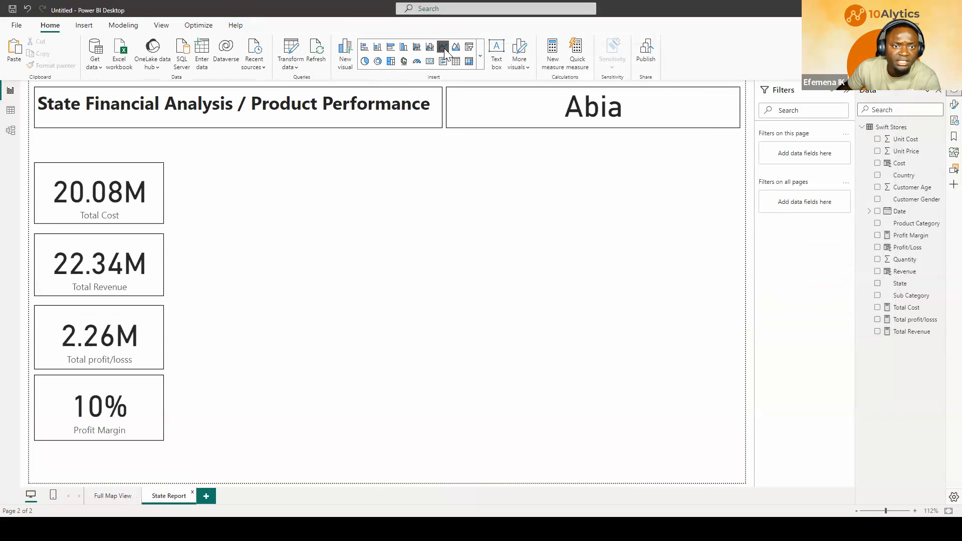
left_click_drag(362, 206, 413, 189)
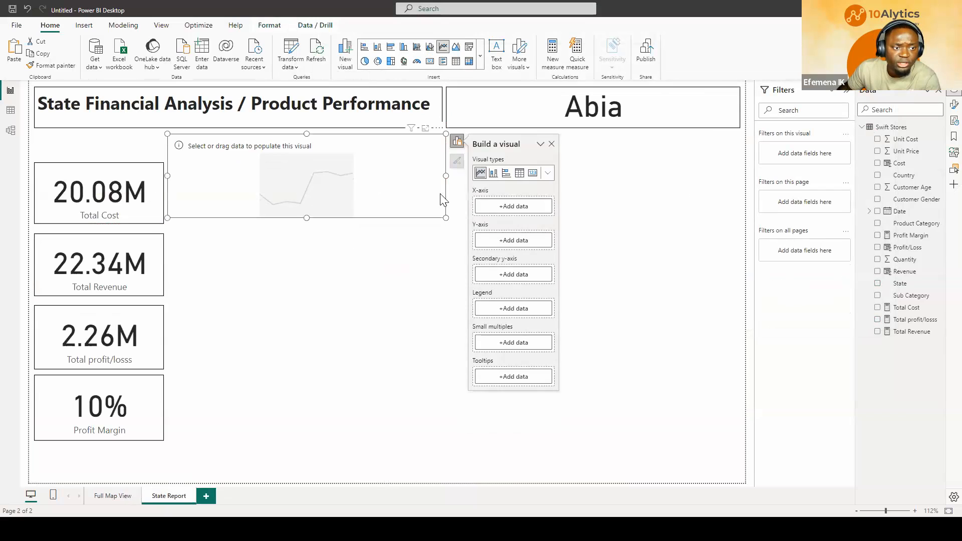
left_click_drag(444, 217, 495, 306)
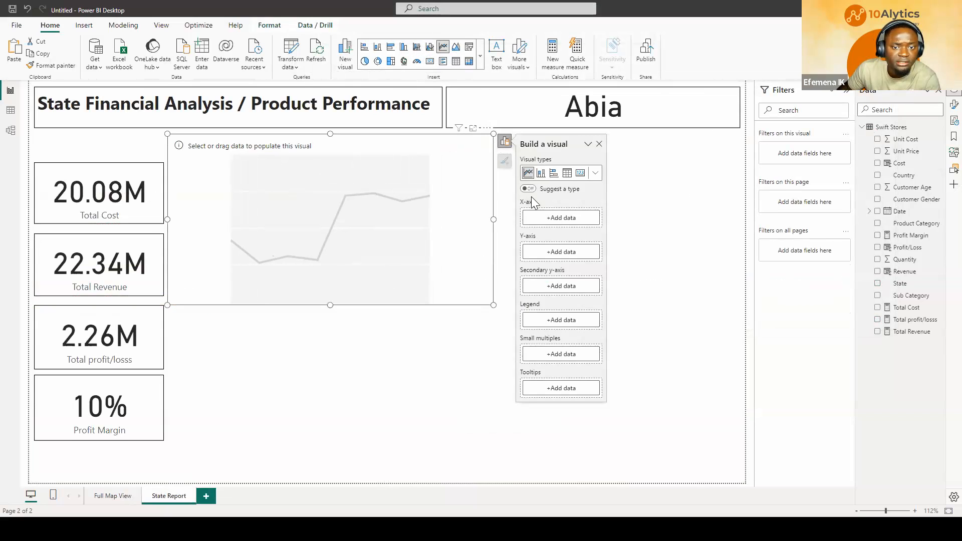
Step: Put Date on the line chart's X-axis and keep only its Year and Month levels
left_click(551, 220)
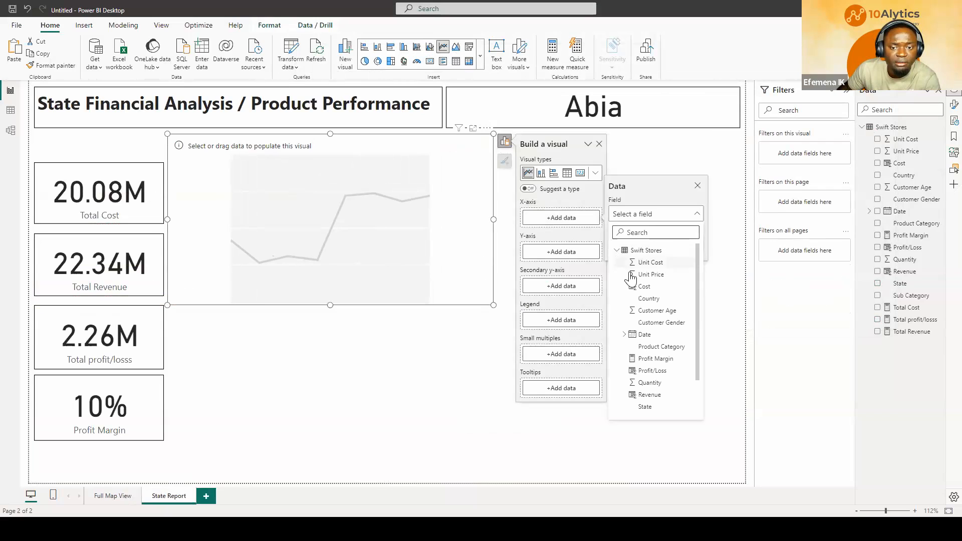
scroll(647, 307, "down", 1)
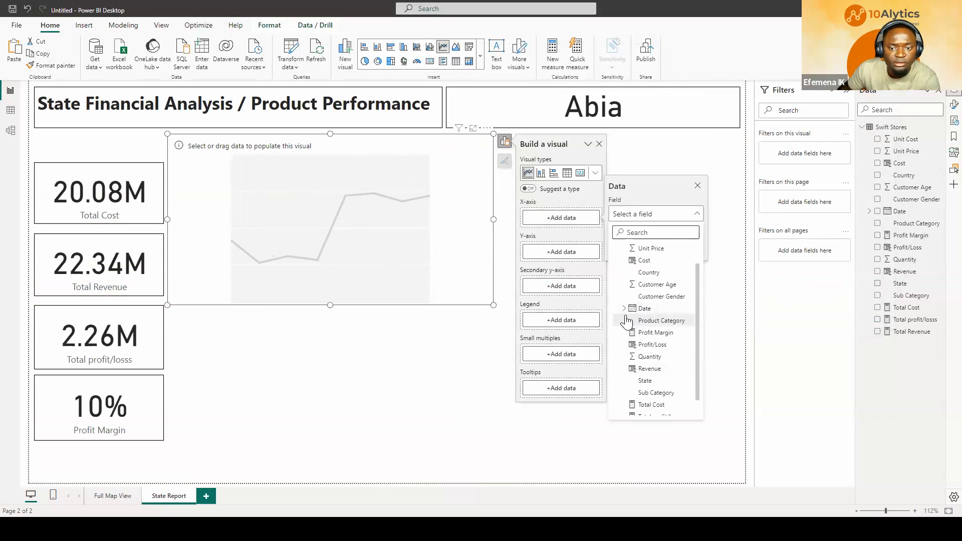
left_click(644, 308)
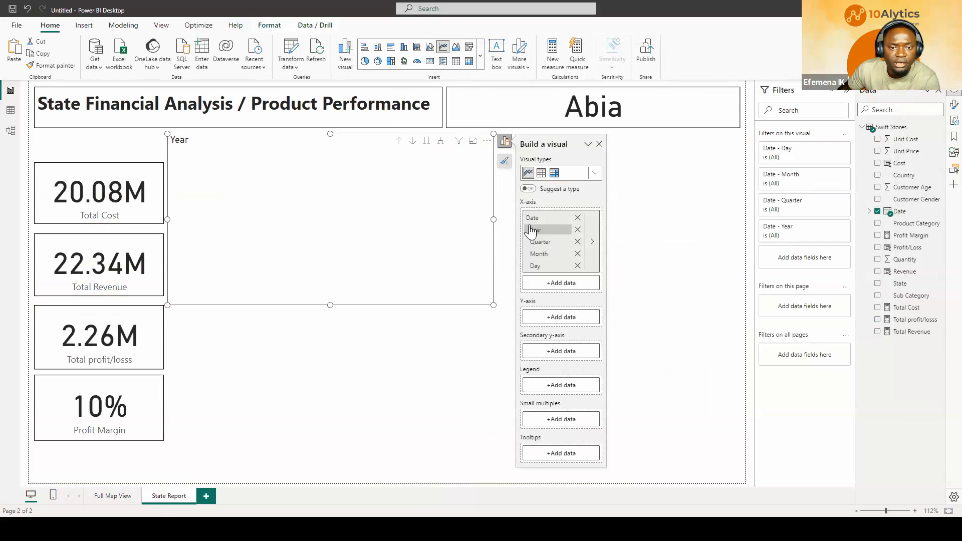
left_click(578, 242)
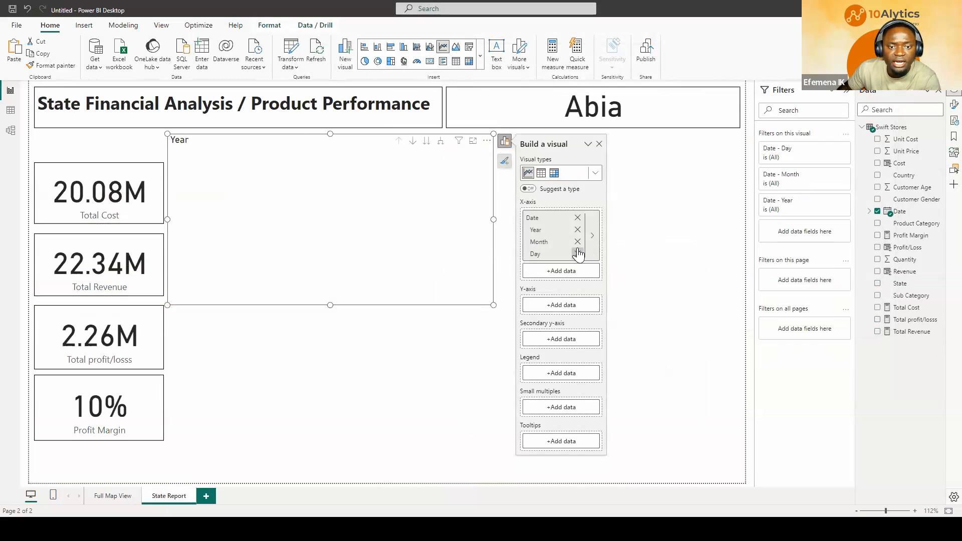
left_click(577, 253)
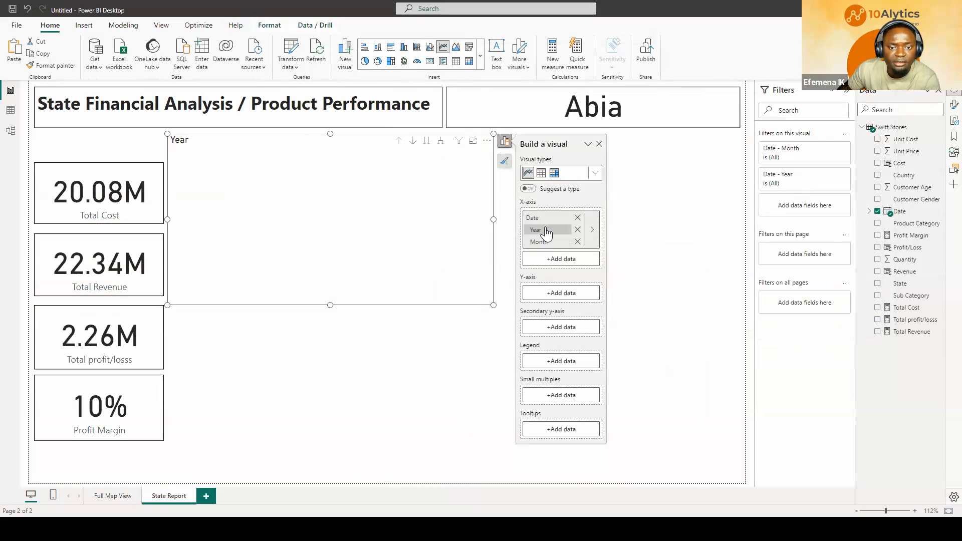
Step: Plot the Total profit/losss measure on the line chart's Y-axis
left_click(561, 294)
scroll(640, 476, "down", 2)
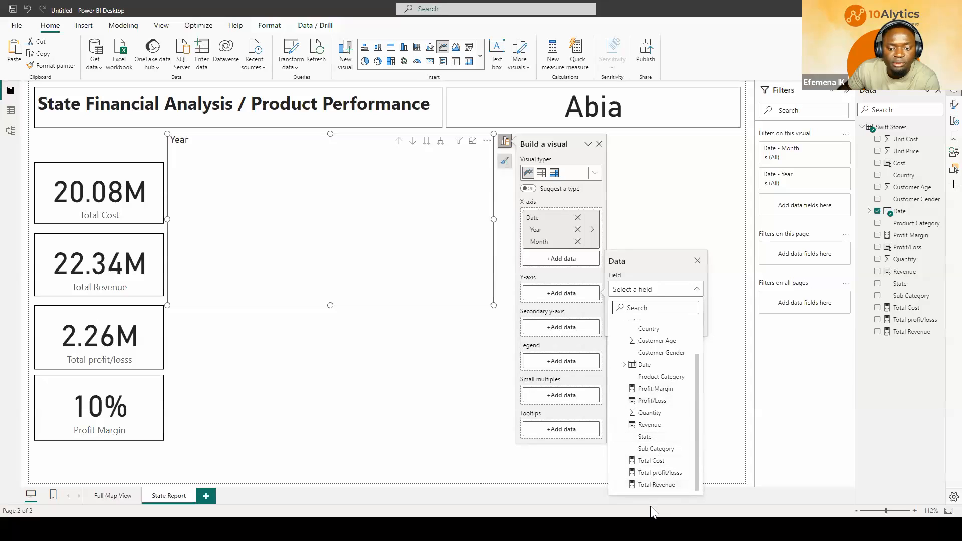
left_click(650, 472)
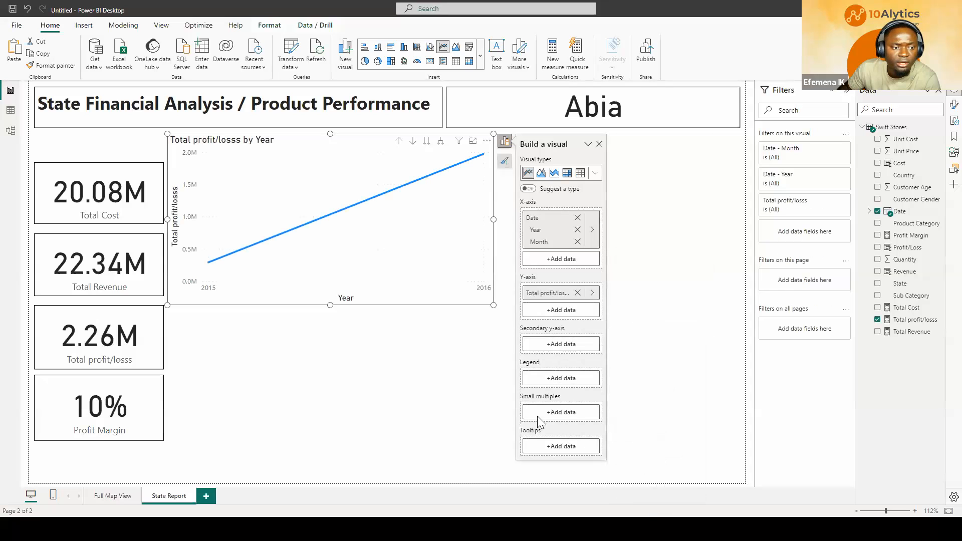
Step: Expand the line chart's date hierarchy to show year and month, and turn off its X-axis and Y-axis titles
left_click(441, 143)
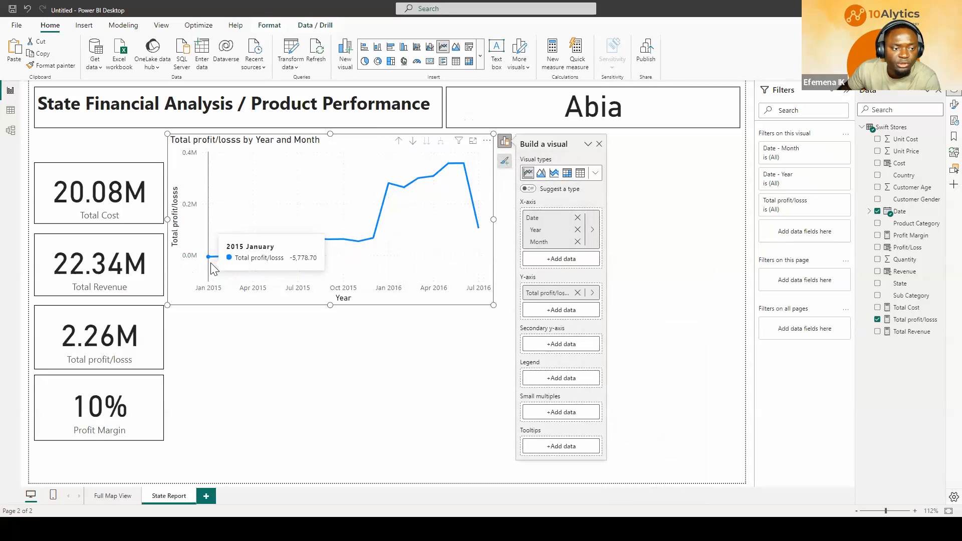
mouse_move(482, 227)
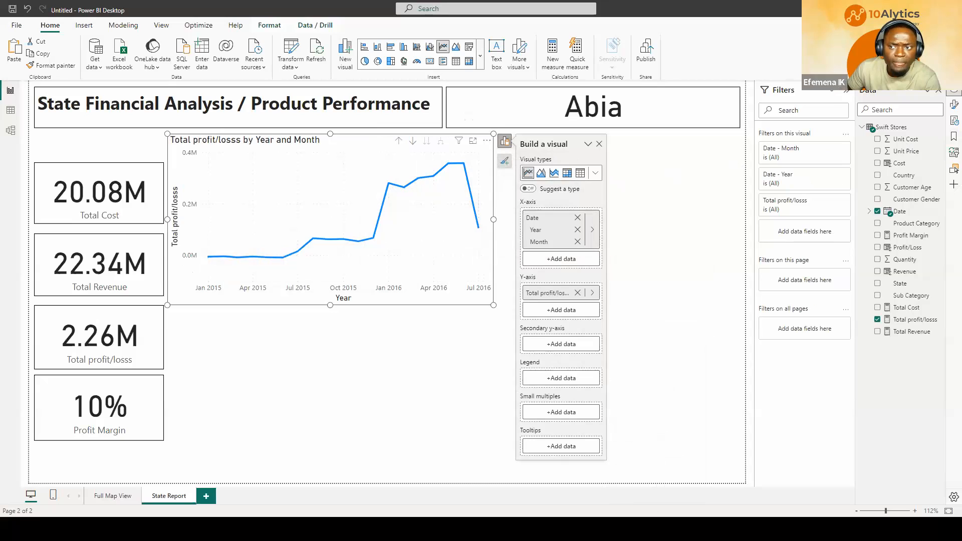
left_click(953, 104)
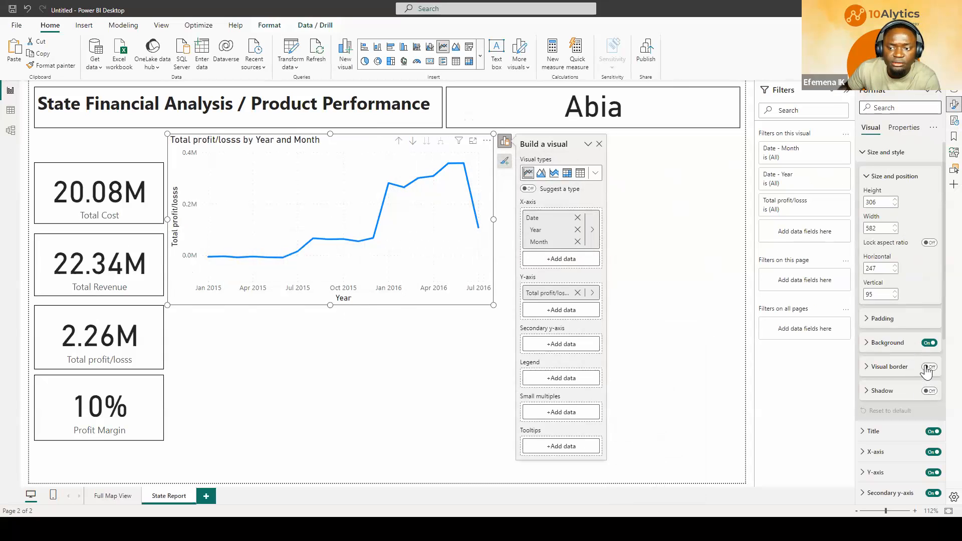
left_click(883, 151)
left_click(877, 194)
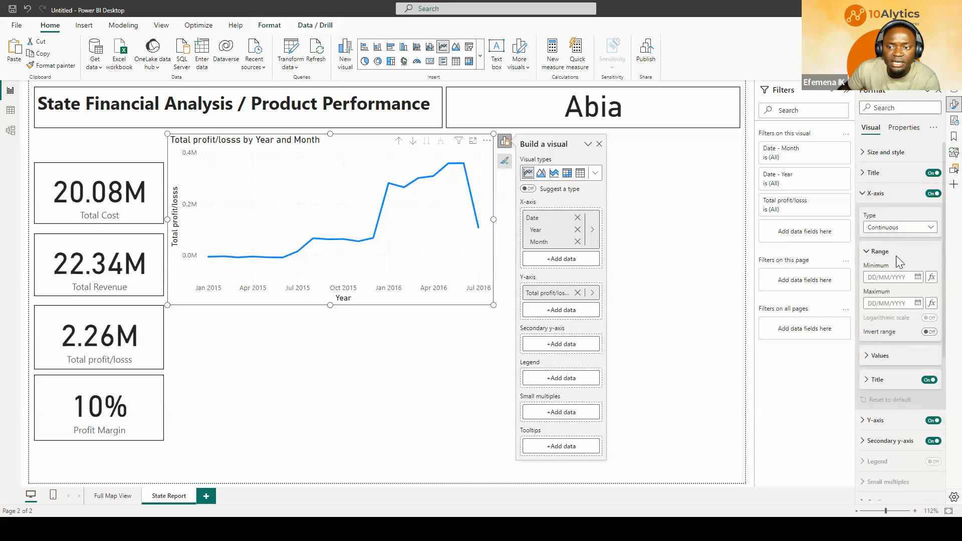
left_click(929, 380)
left_click(882, 194)
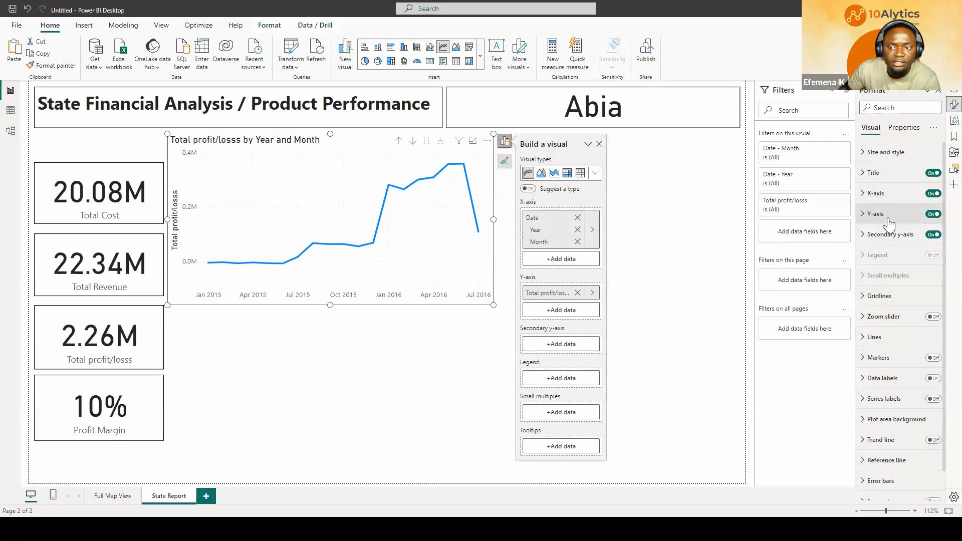
left_click(889, 220)
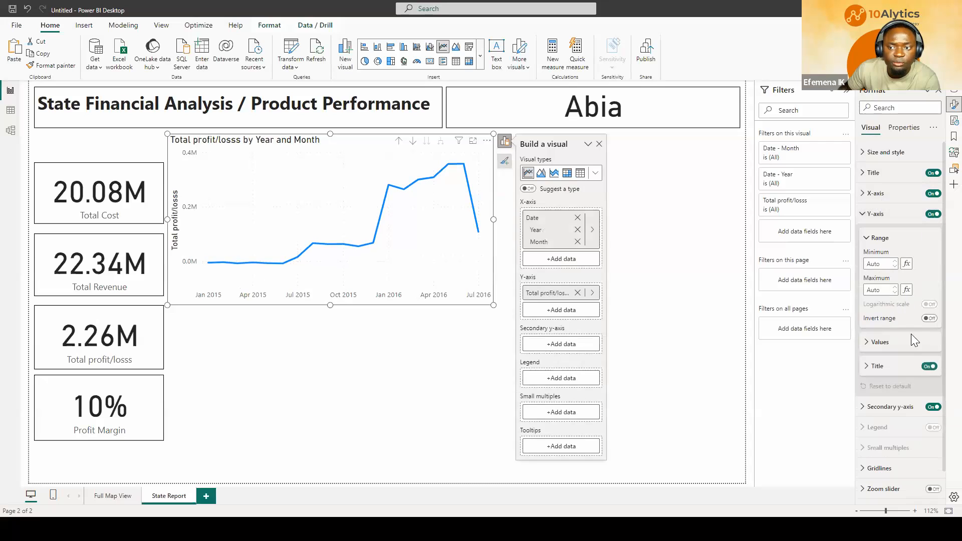
left_click(929, 366)
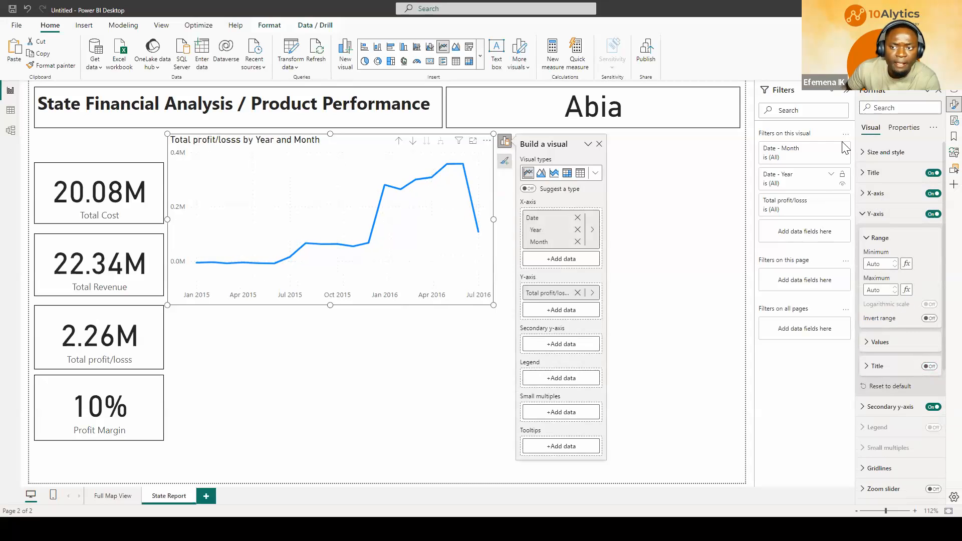
Step: Turn on the visual border around the line chart
left_click(886, 152)
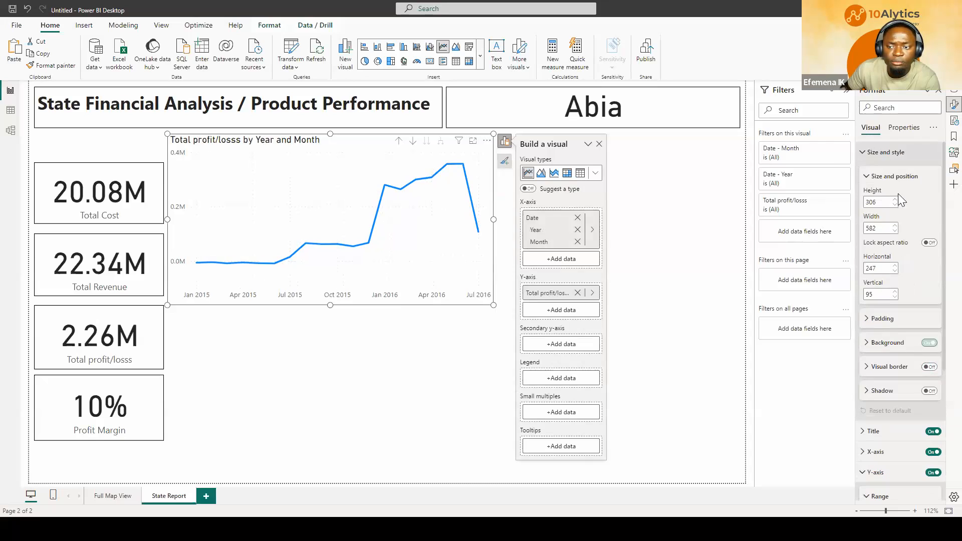
left_click(928, 368)
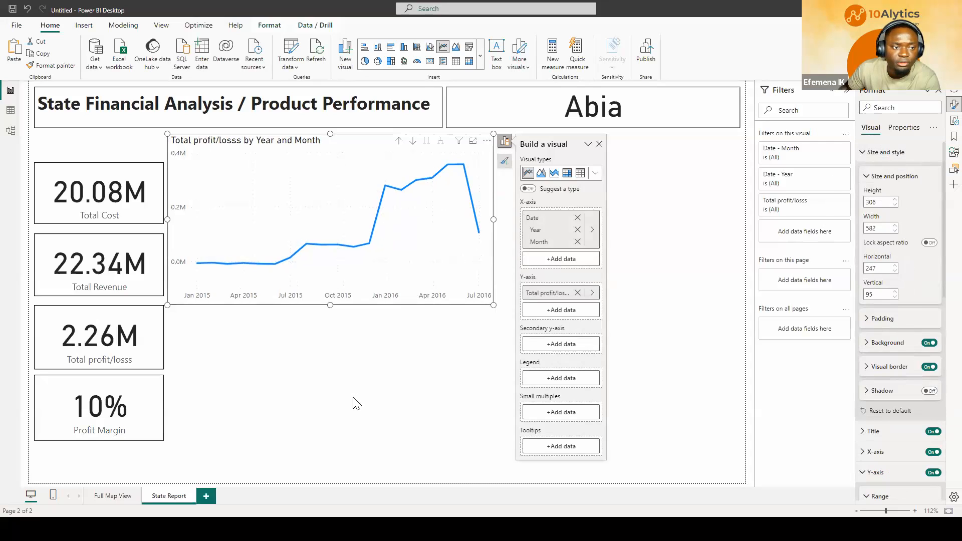
left_click(359, 425)
left_click(462, 302)
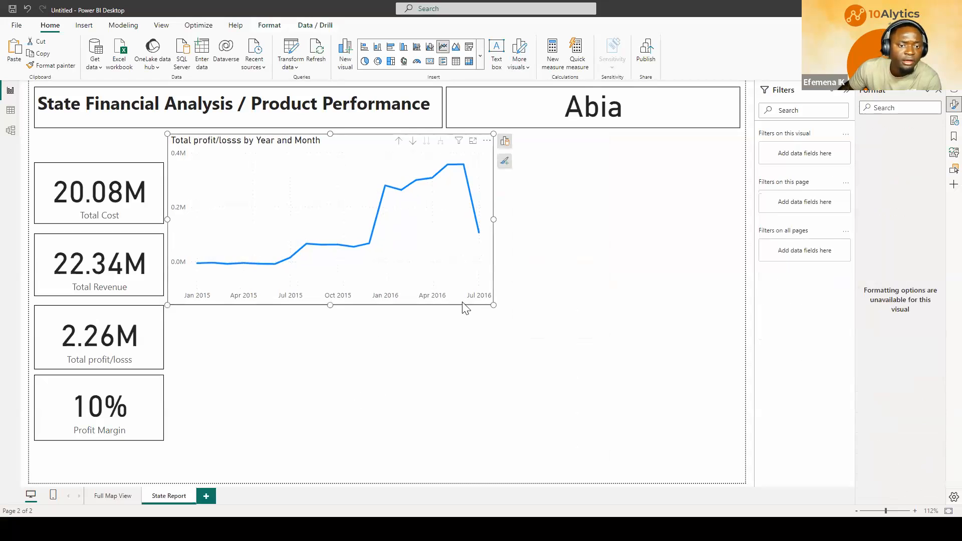
Step: Preview the tooltip with its profit trend chart on the Full Map View for Kwara and the bubble at Makurdi
left_click(107, 495)
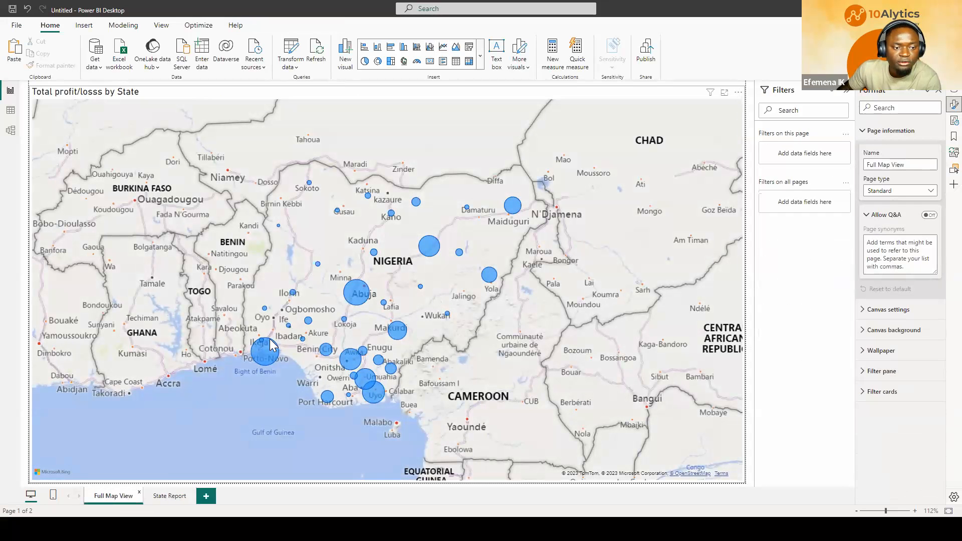
mouse_move(293, 292)
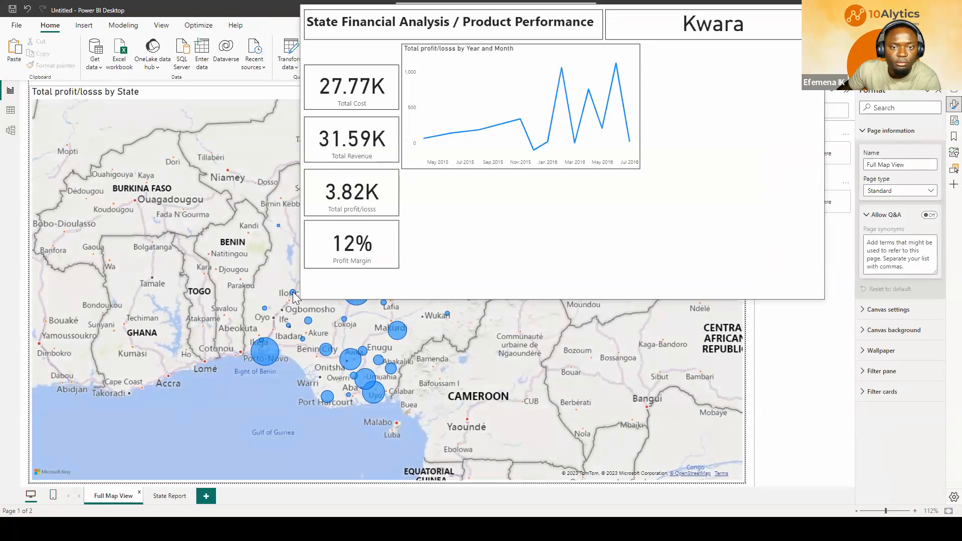
mouse_move(400, 331)
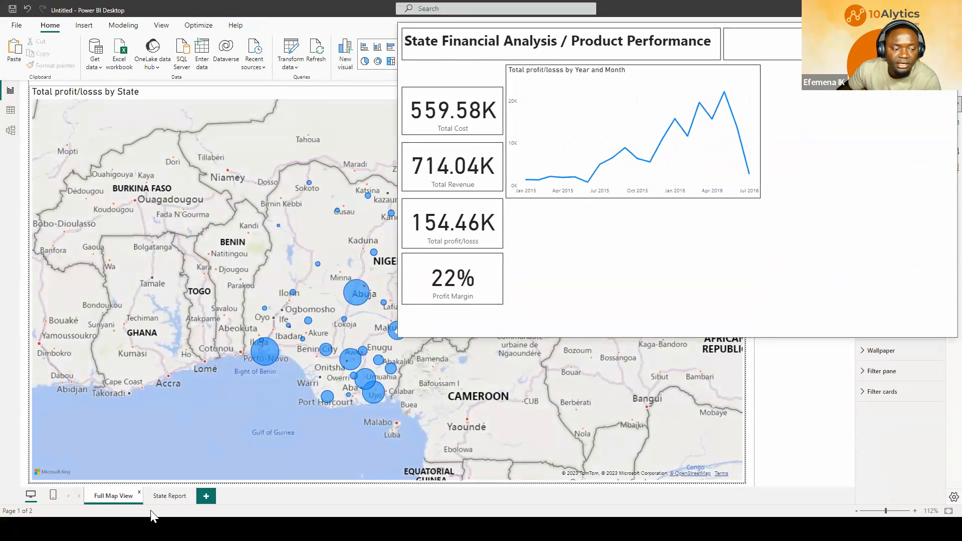
Step: Add a donut chart to the State Report page with Customer Gender as its legend
left_click(176, 496)
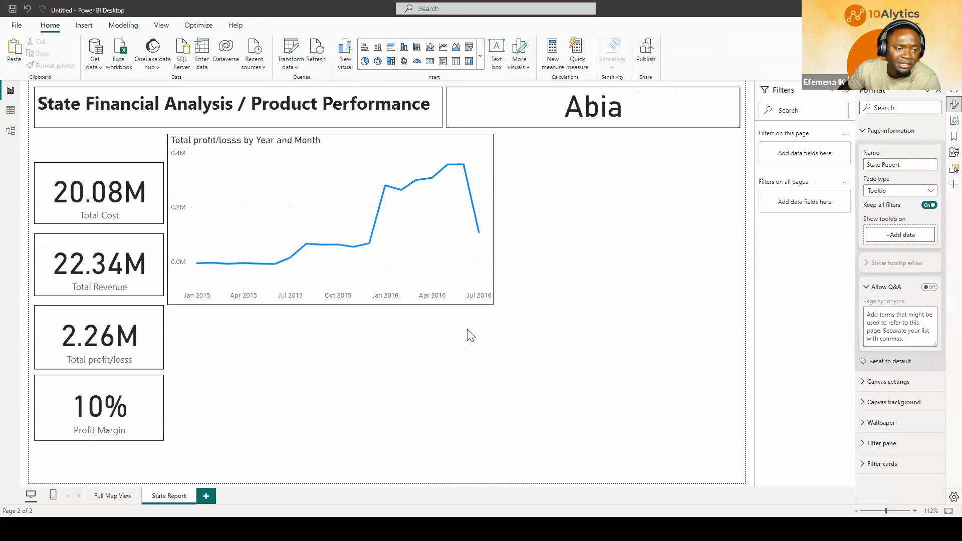
left_click(379, 61)
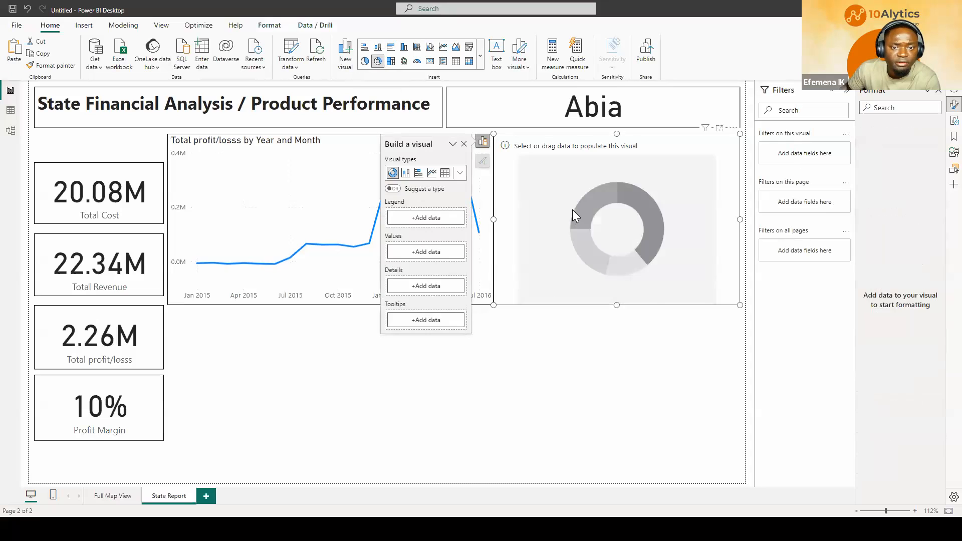
left_click_drag(575, 209, 579, 319)
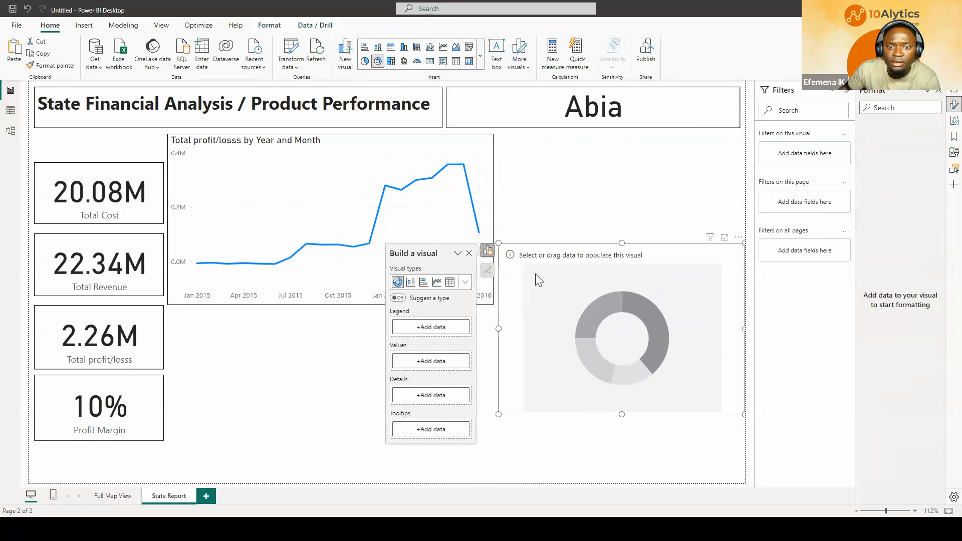
left_click(408, 328)
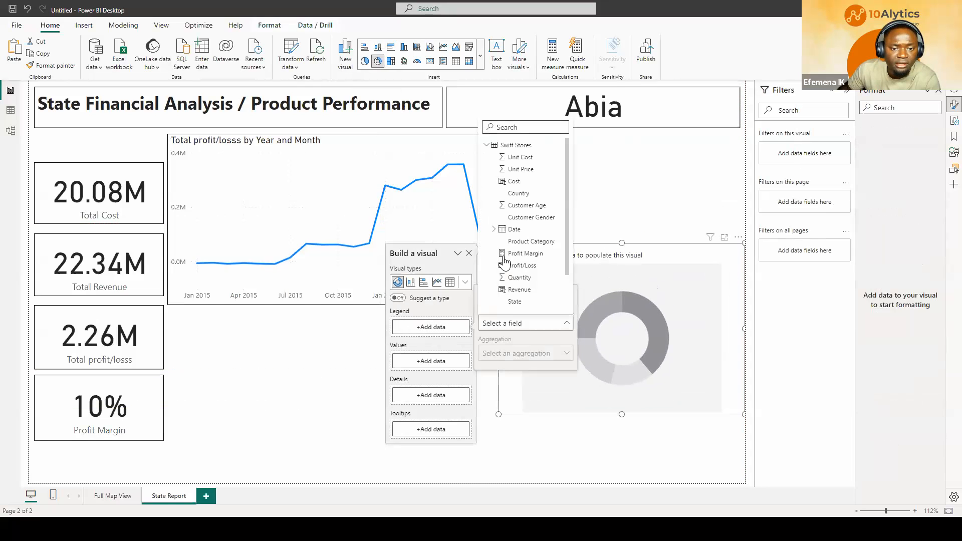
scroll(525, 273, "down", 2)
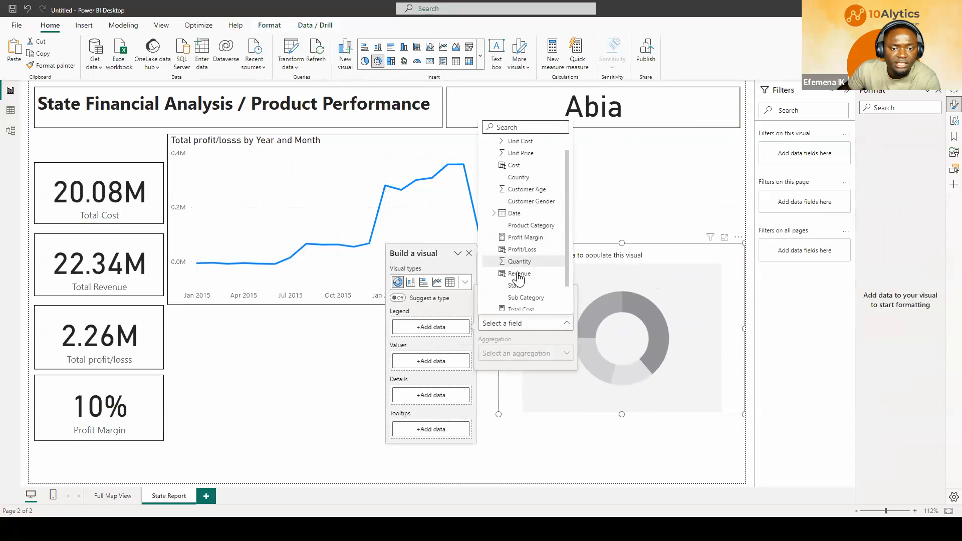
scroll(526, 268, "up", 2)
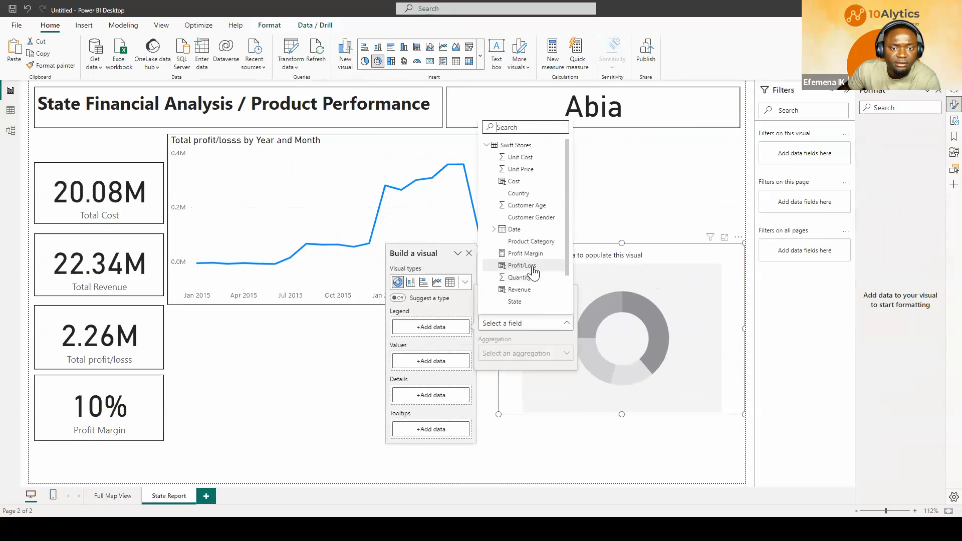
left_click(523, 218)
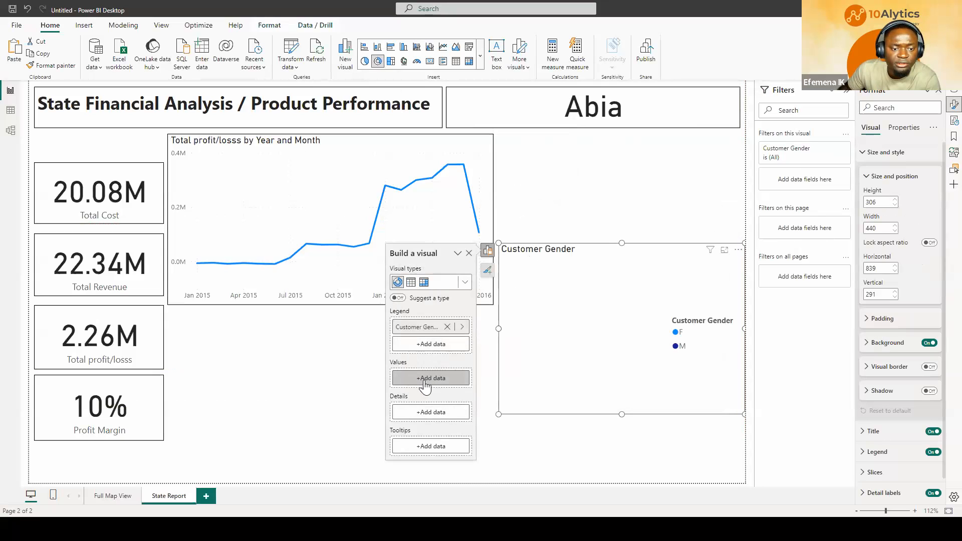
Step: Use the Total profit/losss measure as the donut chart's values
left_click(426, 382)
scroll(526, 301, "down", 2)
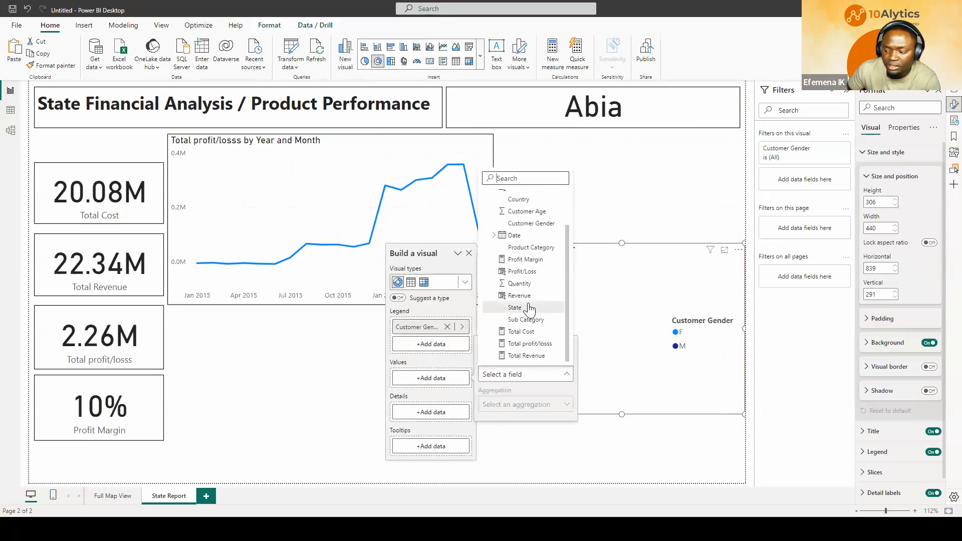
left_click(527, 354)
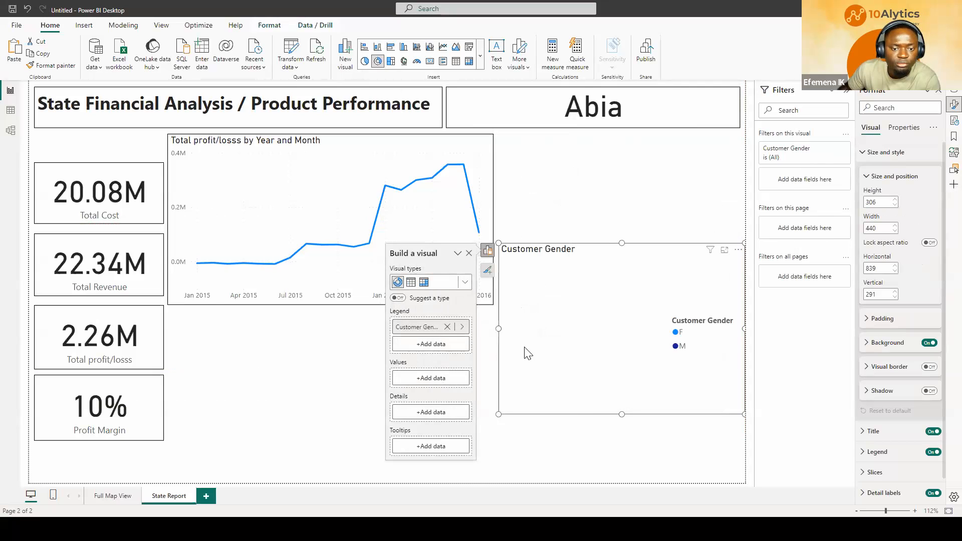
Step: Place the donut chart directly beneath the line chart, sized about 393 wide by 293 high
left_click_drag(637, 282, 322, 348)
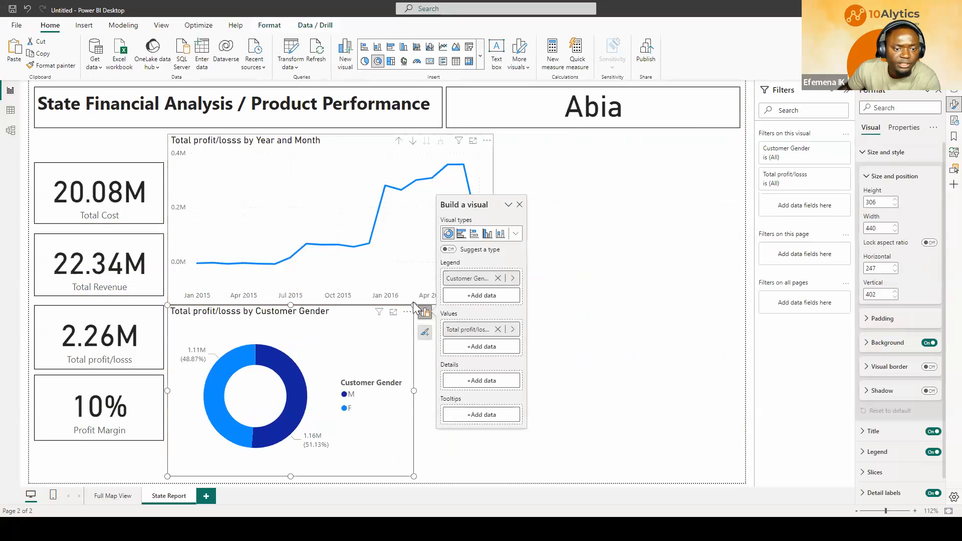
left_click_drag(414, 305, 345, 314)
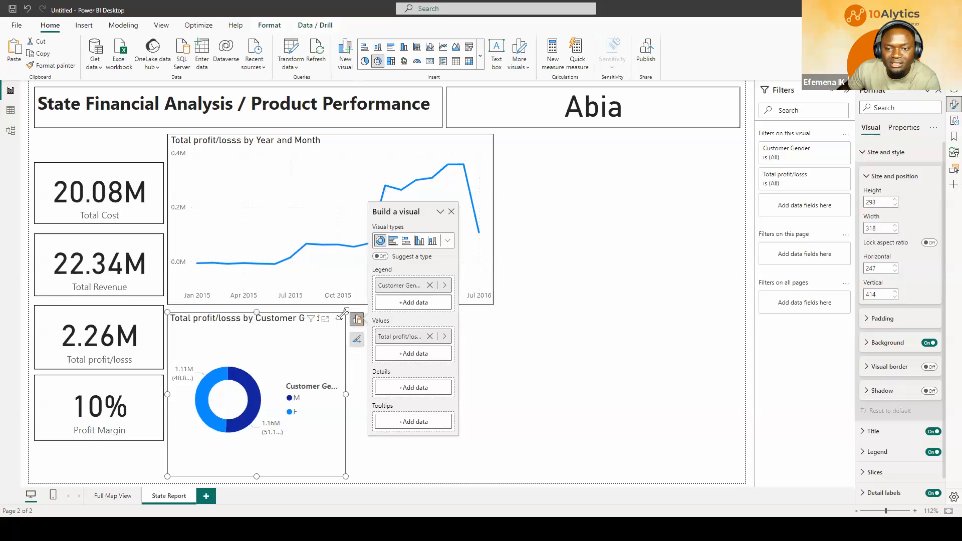
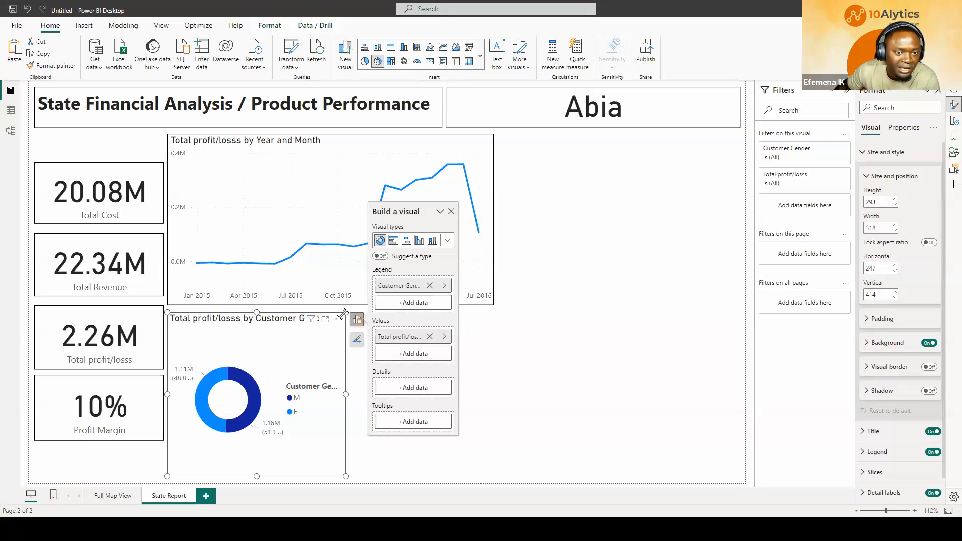
left_click(350, 461)
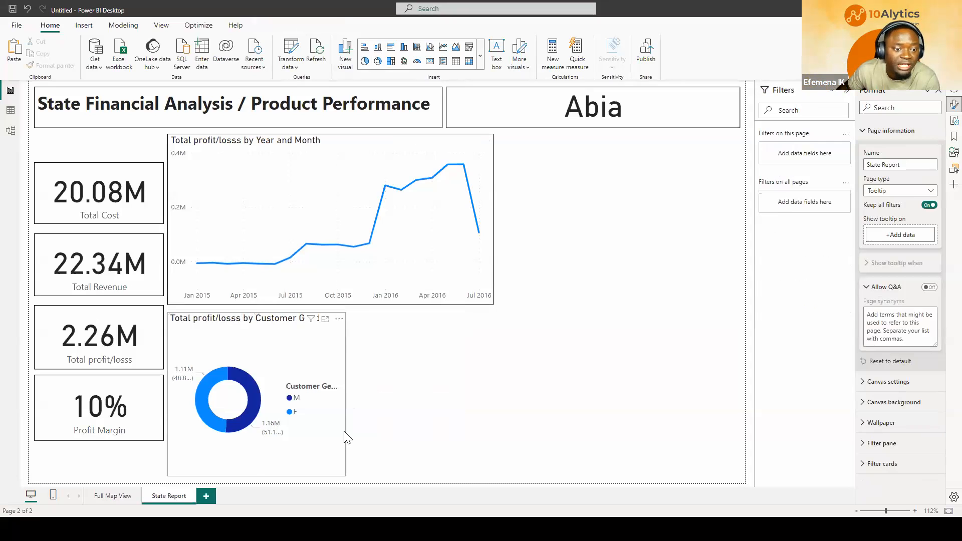
left_click(345, 437)
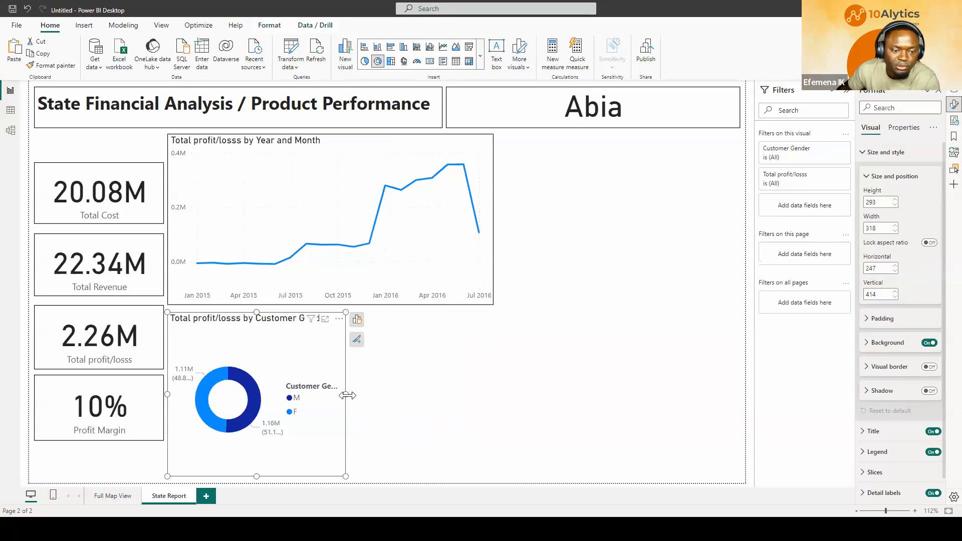
left_click_drag(347, 395, 388, 400)
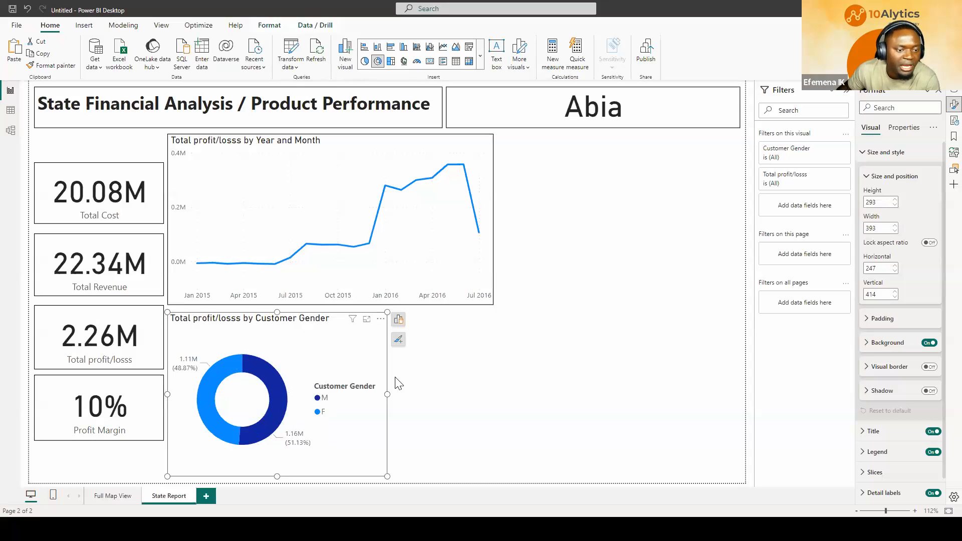
Step: Hide the donut chart's legend
mouse_move(270, 389)
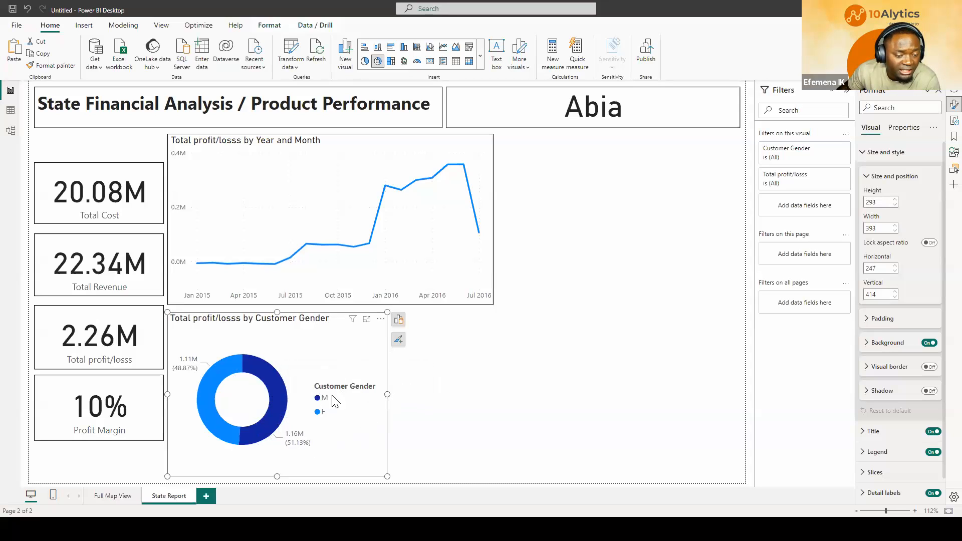
left_click(398, 339)
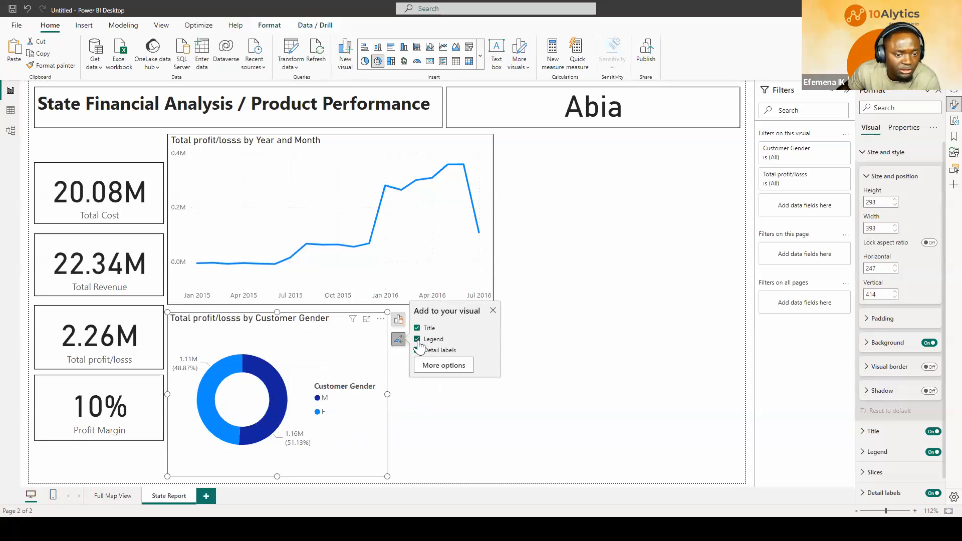
left_click(417, 339)
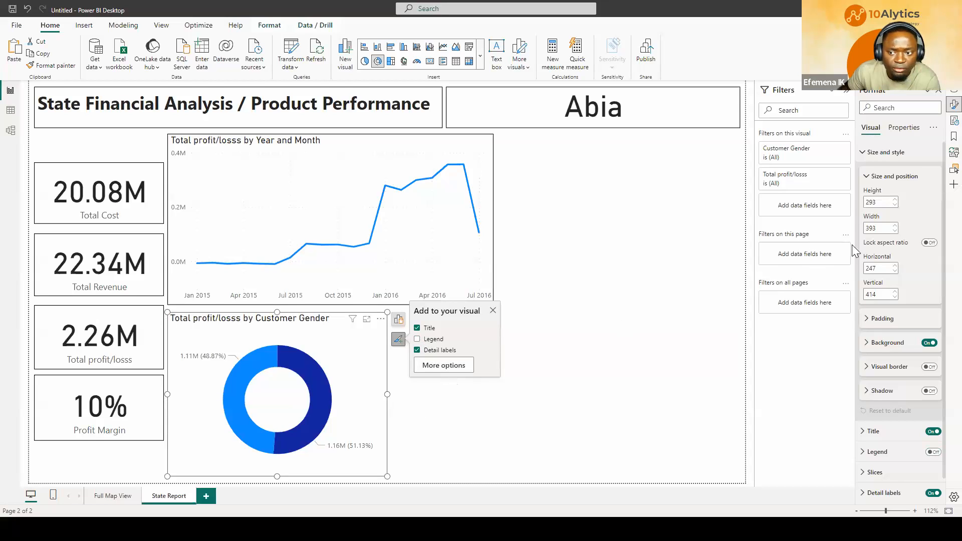
Step: Set the donut chart's detail labels to show category and percent of total
left_click(884, 178)
left_click(886, 153)
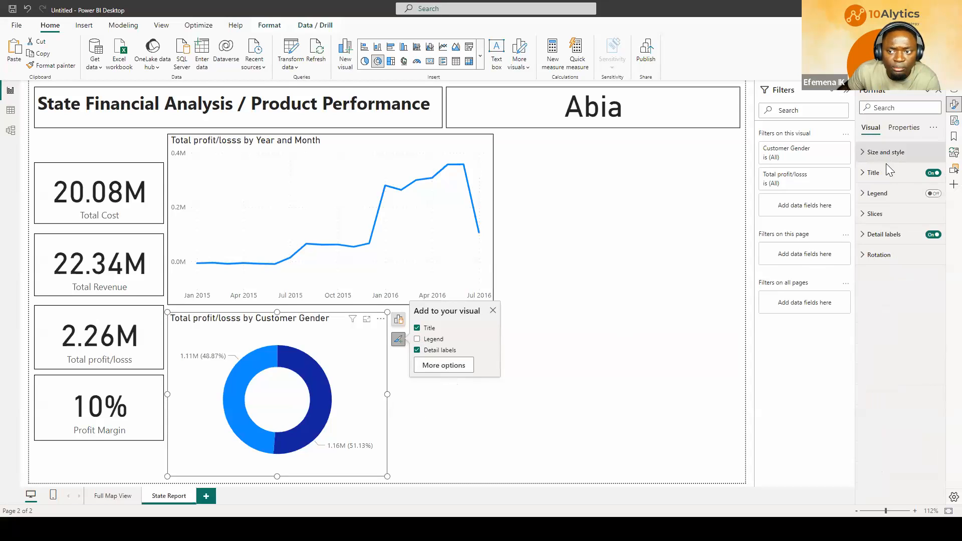
left_click(885, 235)
scroll(928, 457, "down", 2)
scroll(928, 457, "up", 1)
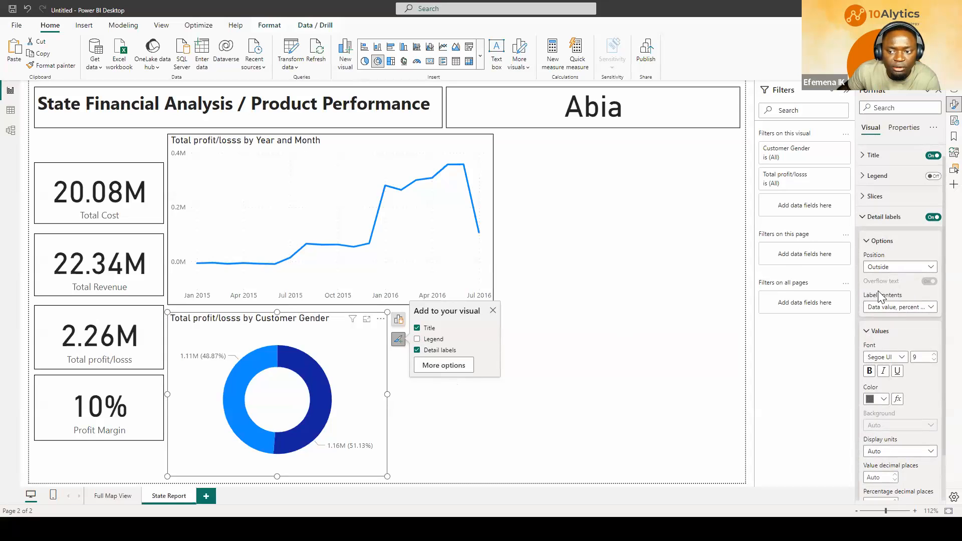
left_click(922, 307)
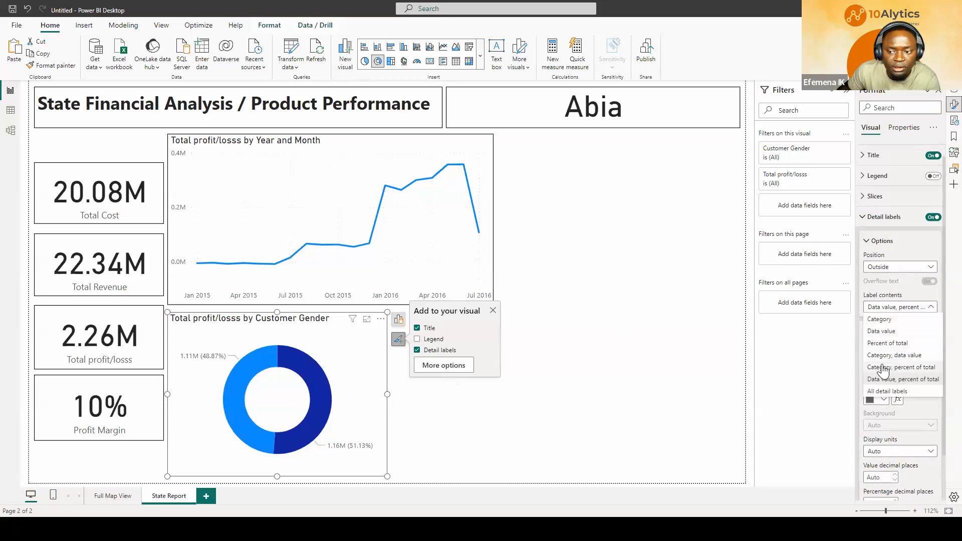
left_click(914, 368)
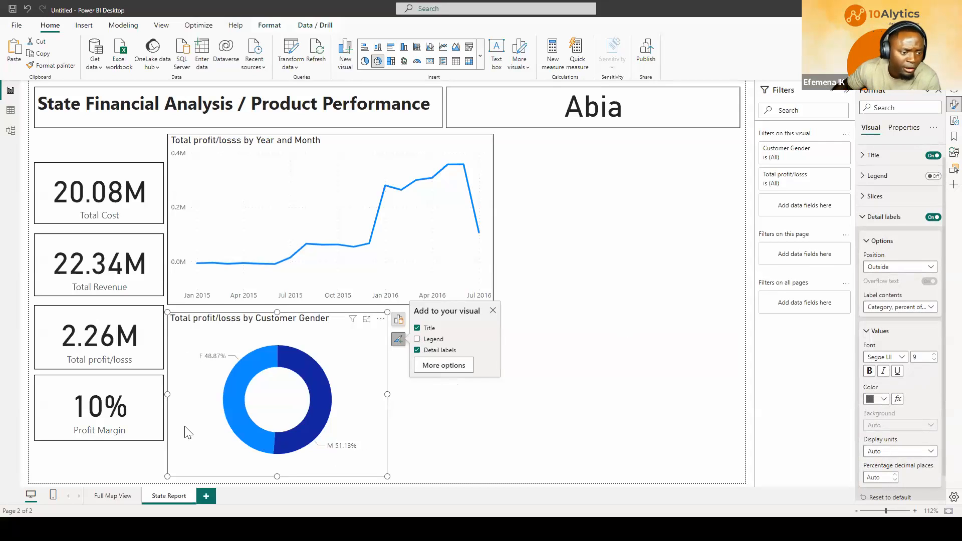
Step: Preview the State Report tooltip on the Full Map View page for several states, including Federal Capital, Zamfara, Oyo, Osun and Adamawa
left_click(460, 407)
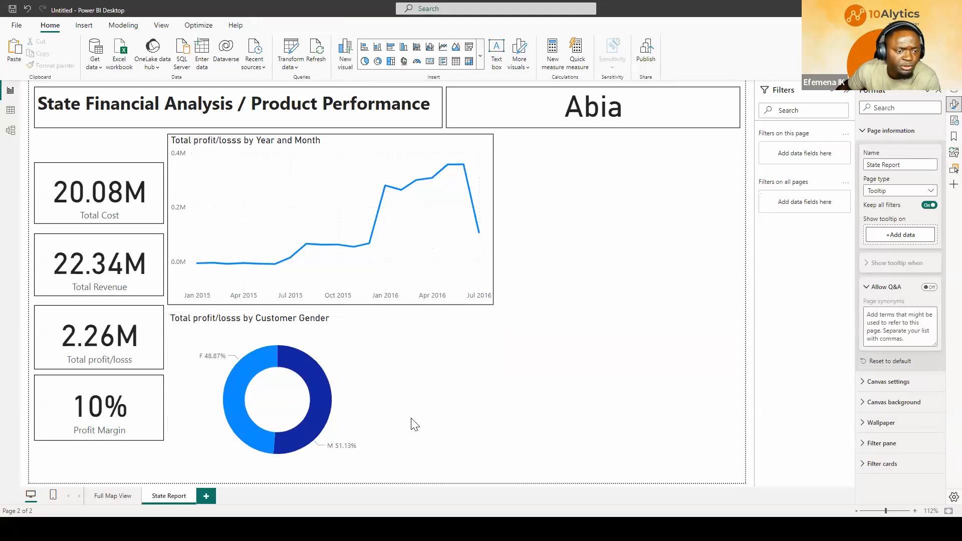
left_click(382, 416)
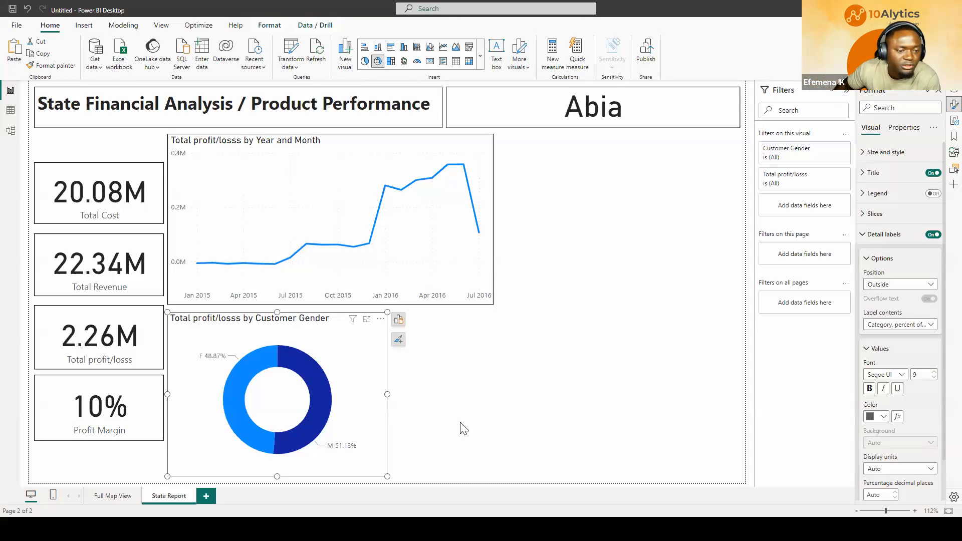
left_click(111, 496)
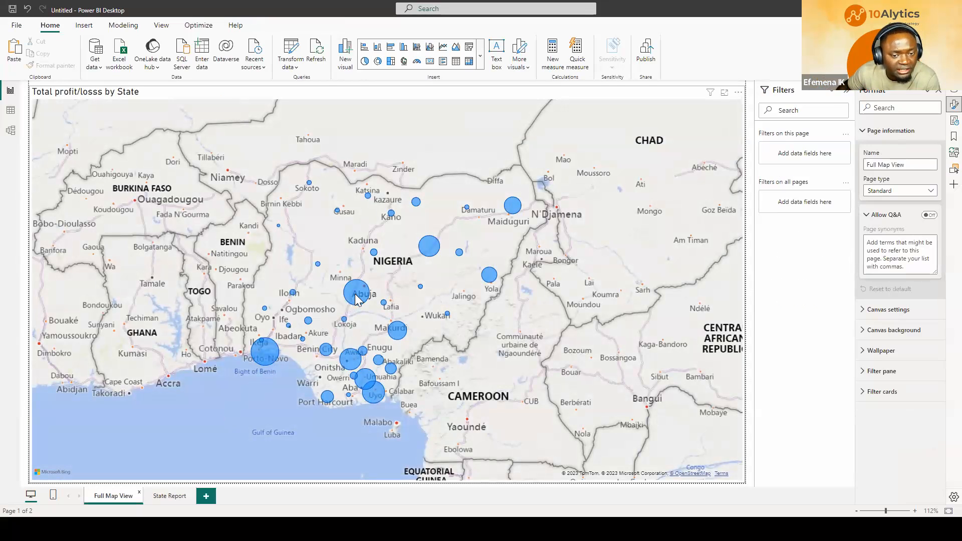
mouse_move(356, 299)
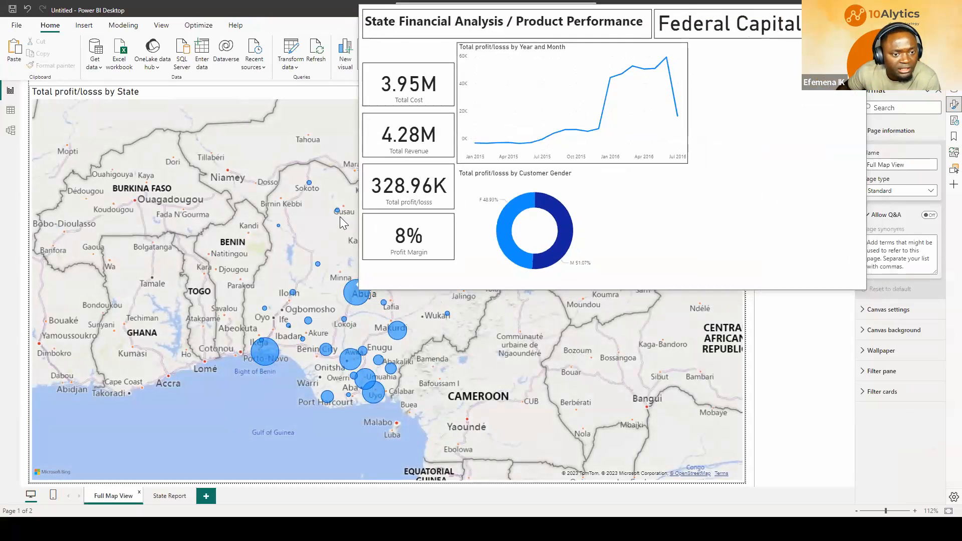
mouse_move(340, 215)
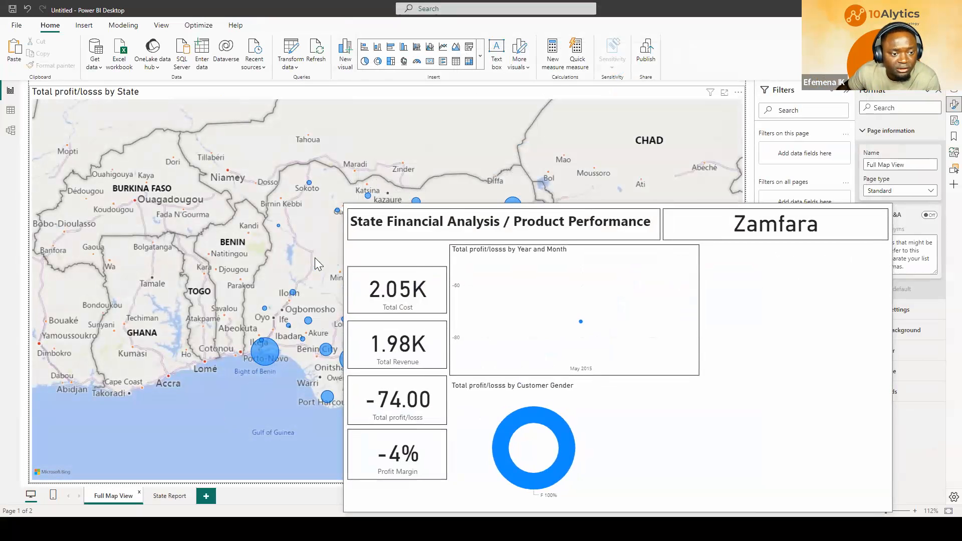
mouse_move(267, 311)
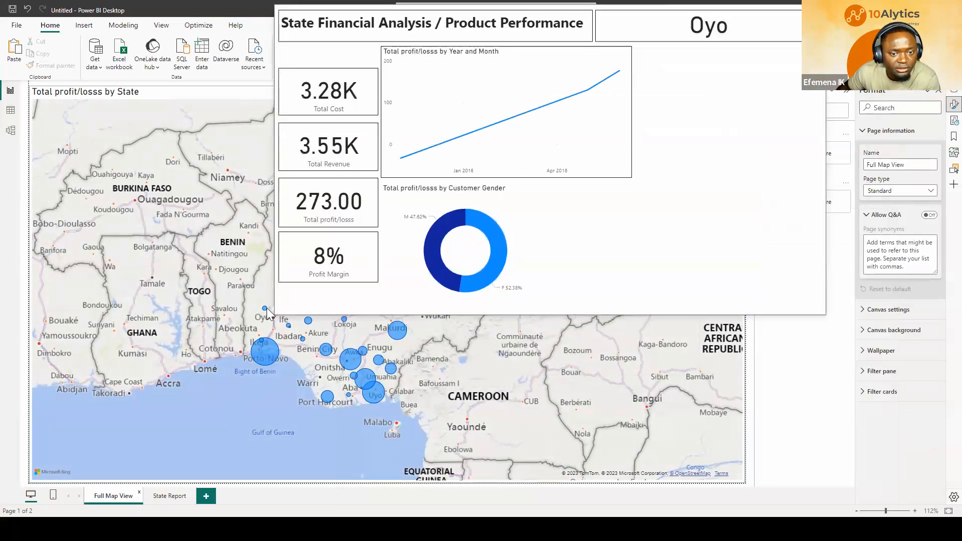
mouse_move(289, 329)
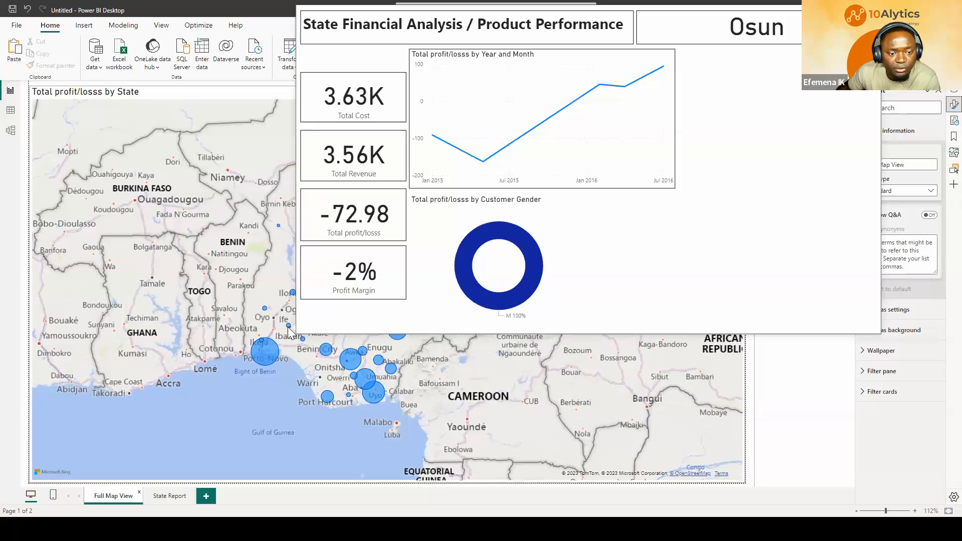
left_click(271, 345)
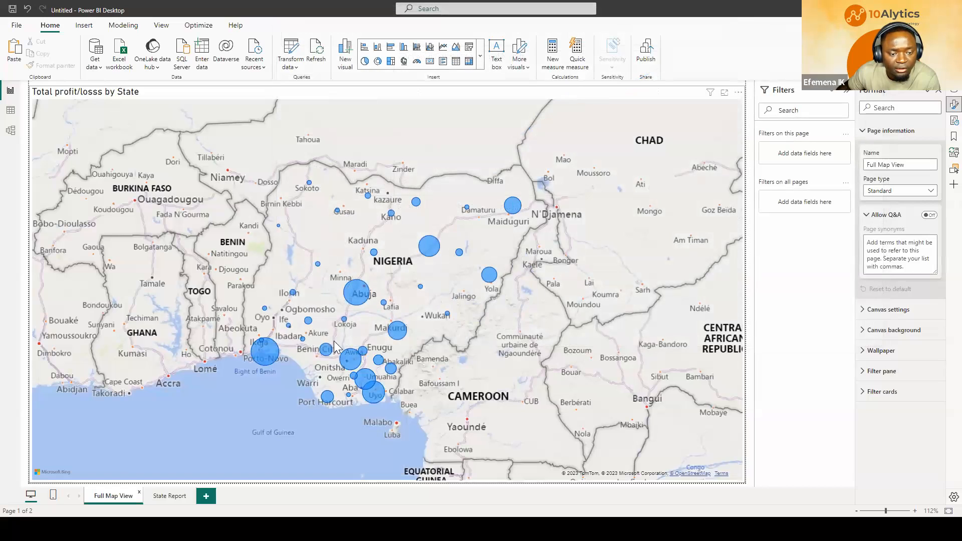
mouse_move(394, 375)
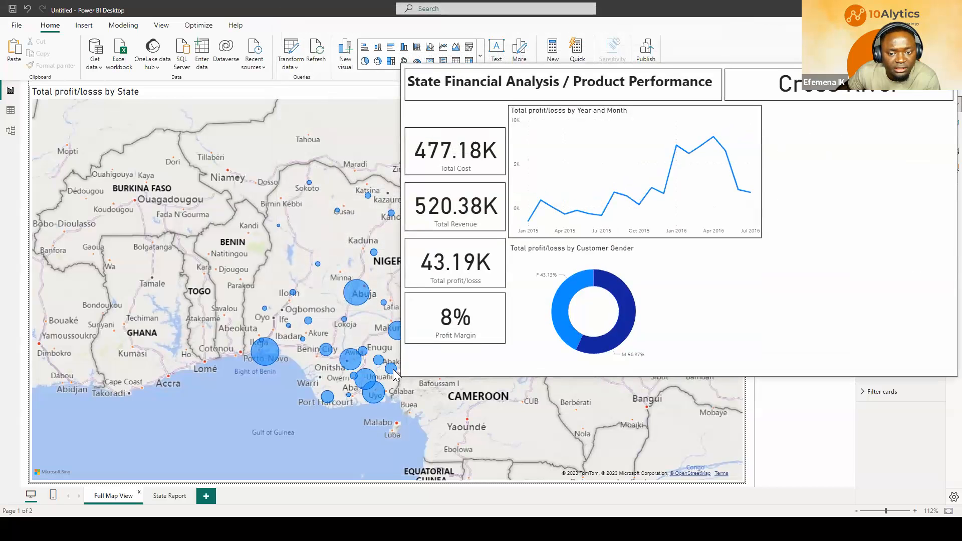
mouse_move(388, 303)
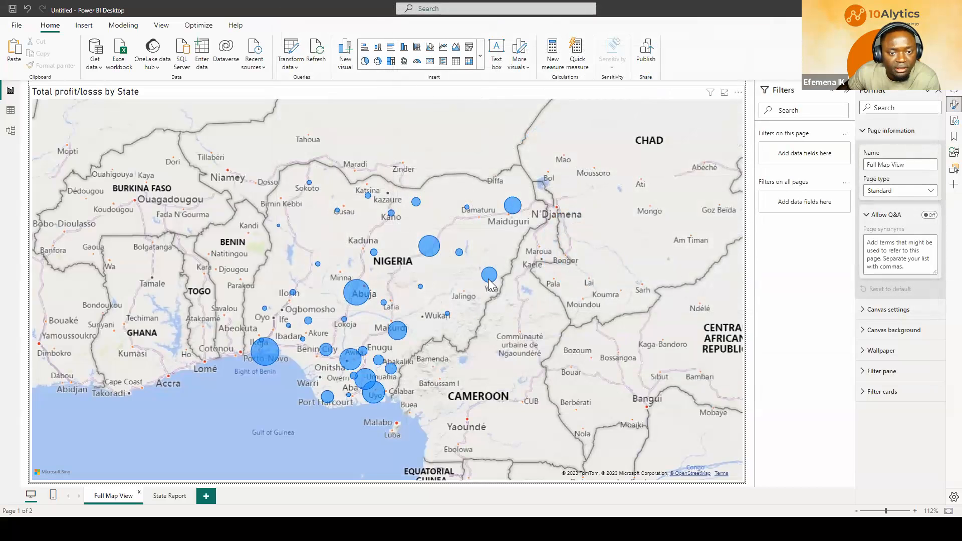
mouse_move(489, 281)
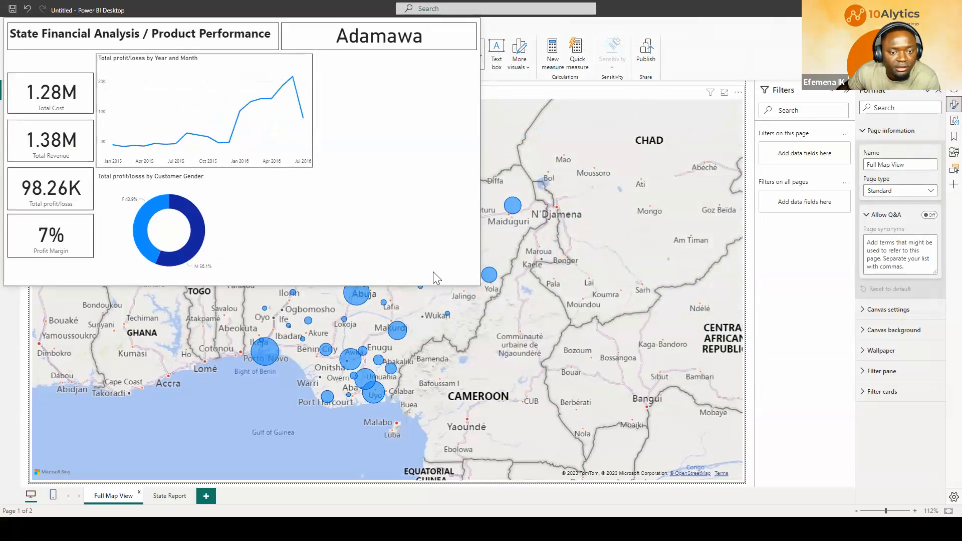
mouse_move(462, 258)
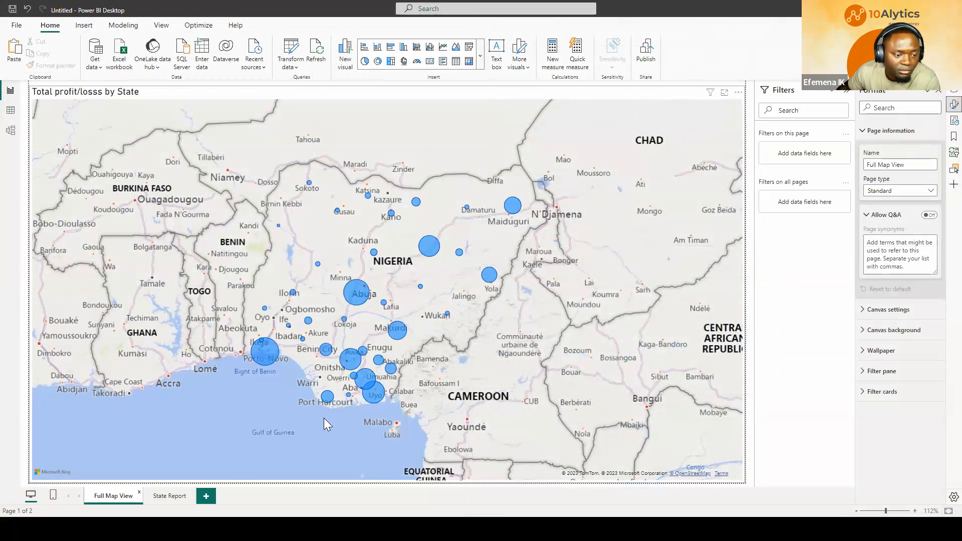
Step: Narrow the customer gender donut chart on the State Report page and turn on its visual border
left_click(170, 496)
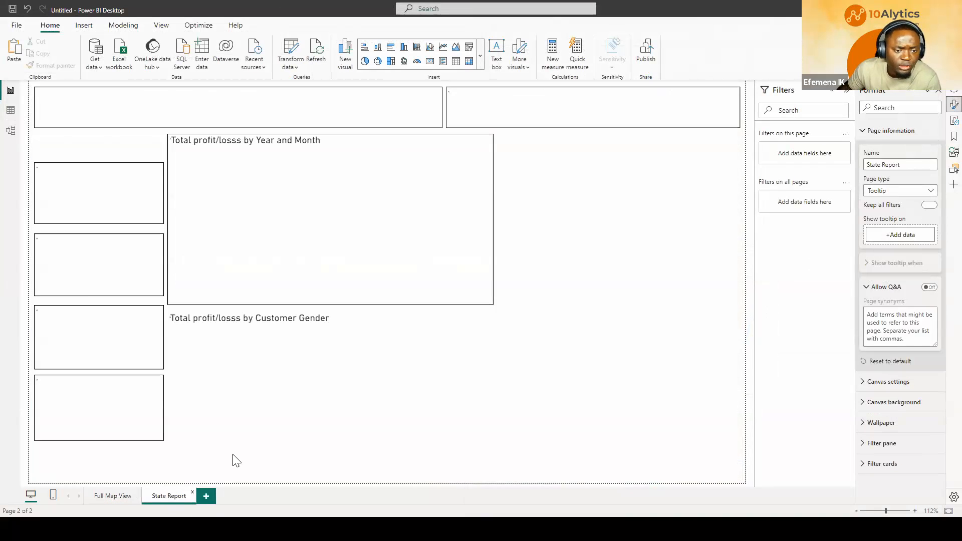
left_click(327, 321)
left_click_drag(388, 392, 339, 397)
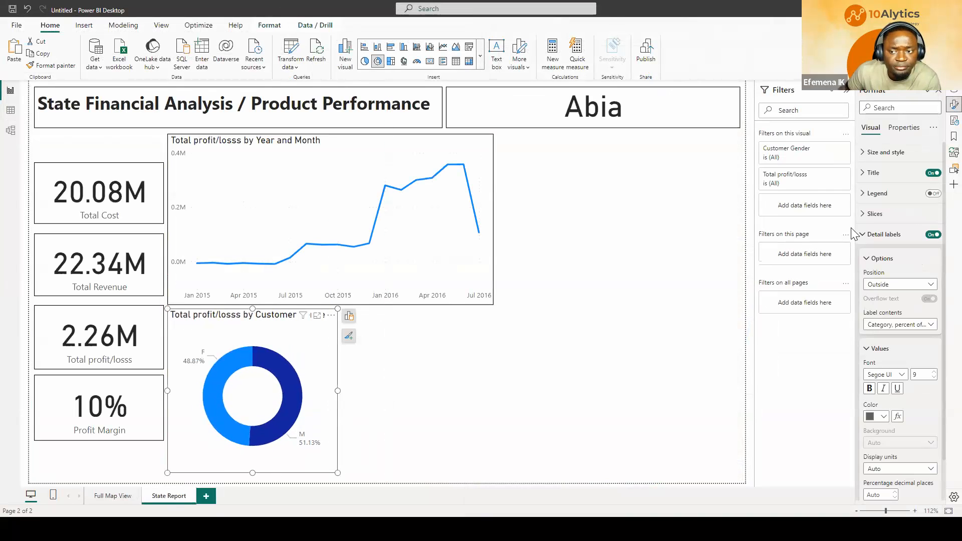
left_click(886, 152)
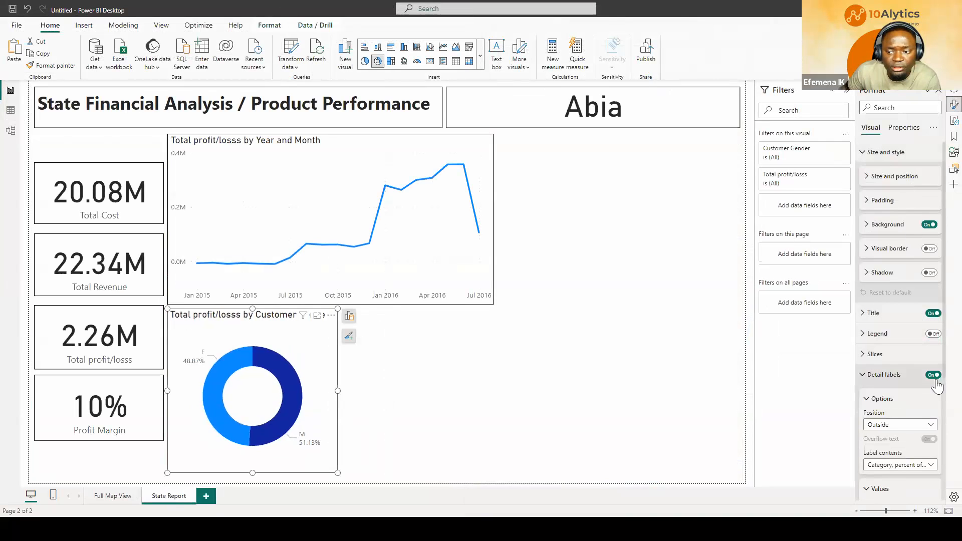
left_click(930, 249)
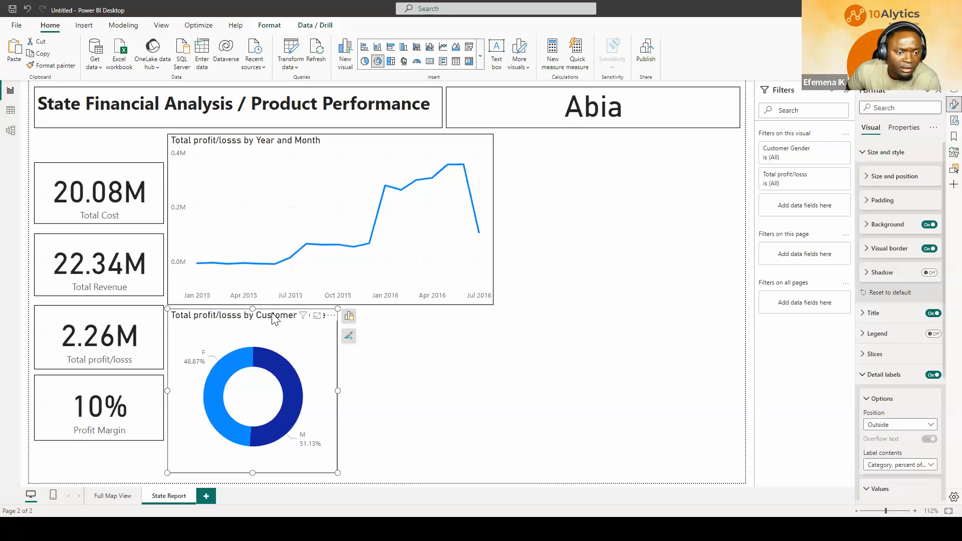
Step: Duplicate the gender donut chart and place the copy directly beside the original, beneath the line chart
key("ctrl+c")
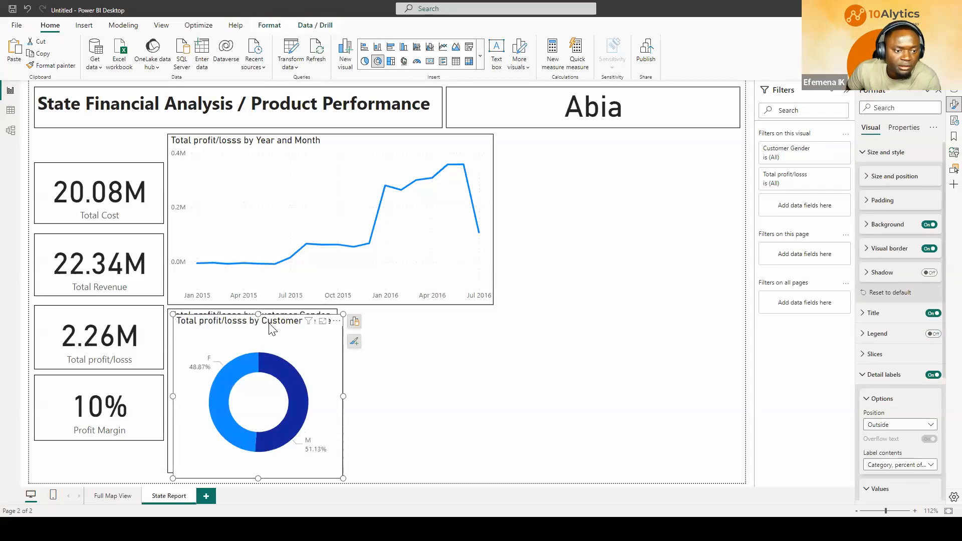
key("ctrl+v")
left_click_drag(437, 319, 437, 319)
Step: Examine the Customer Gender and Product Category columns in the Swift Stores data table, and return to the report
left_click(11, 110)
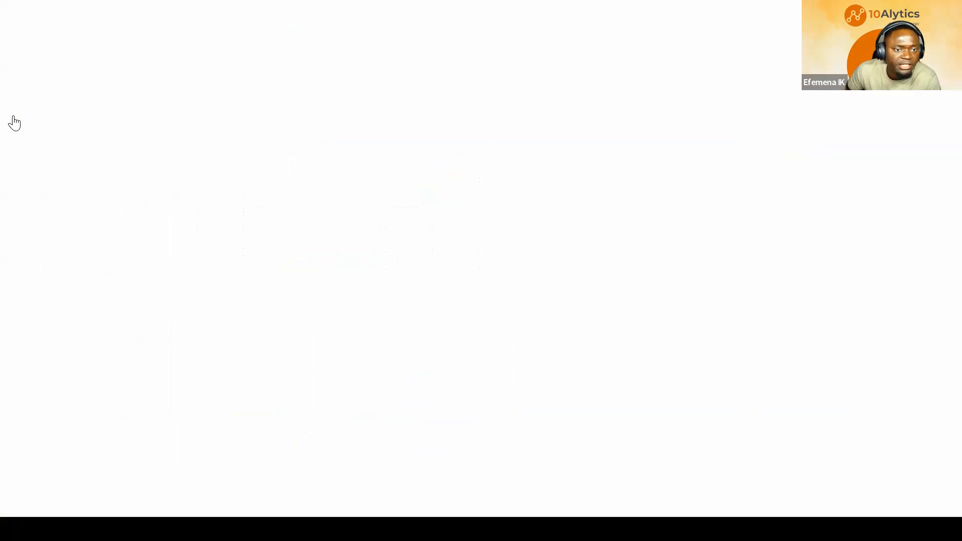
left_click(150, 111)
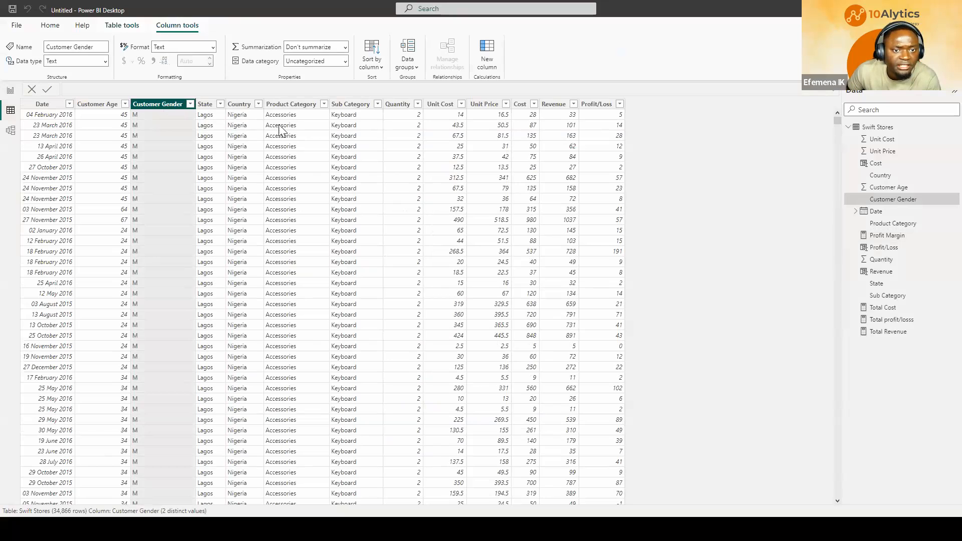
left_click(293, 104)
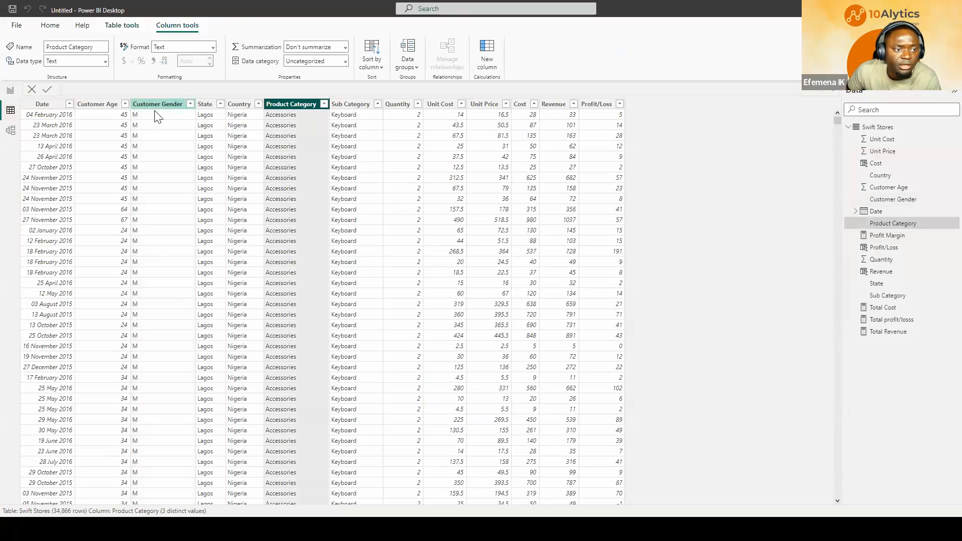
left_click(10, 91)
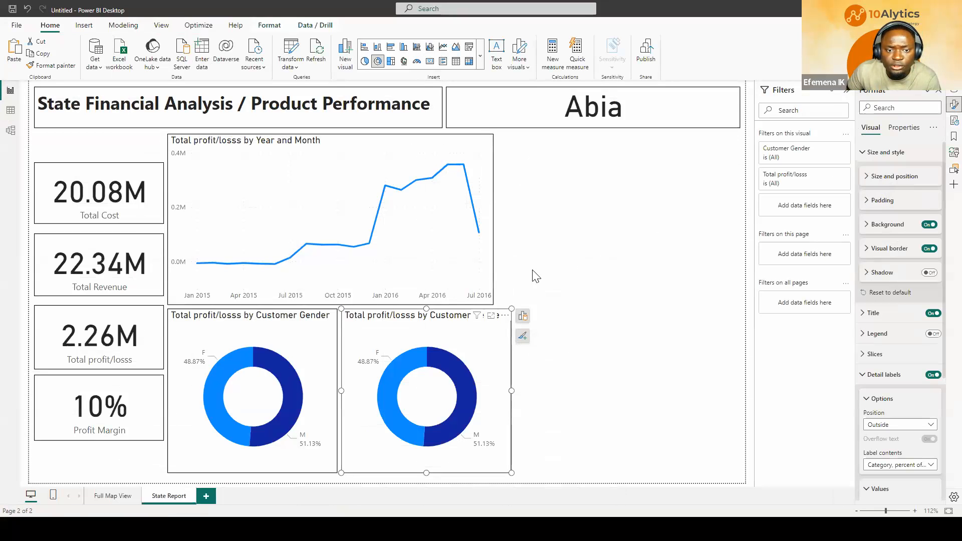
Step: Replace Customer Gender with Product Category as the copied donut chart's legend field
left_click(523, 316)
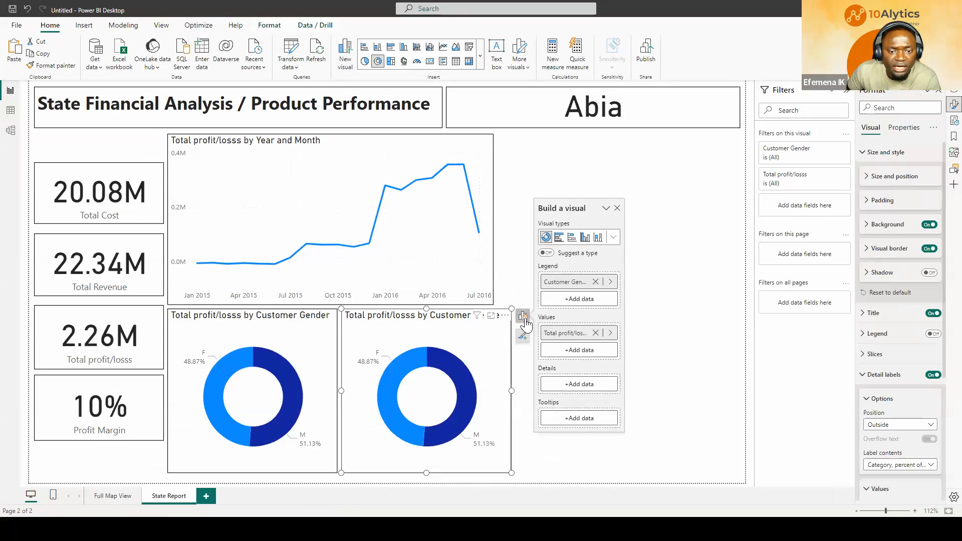
left_click(596, 282)
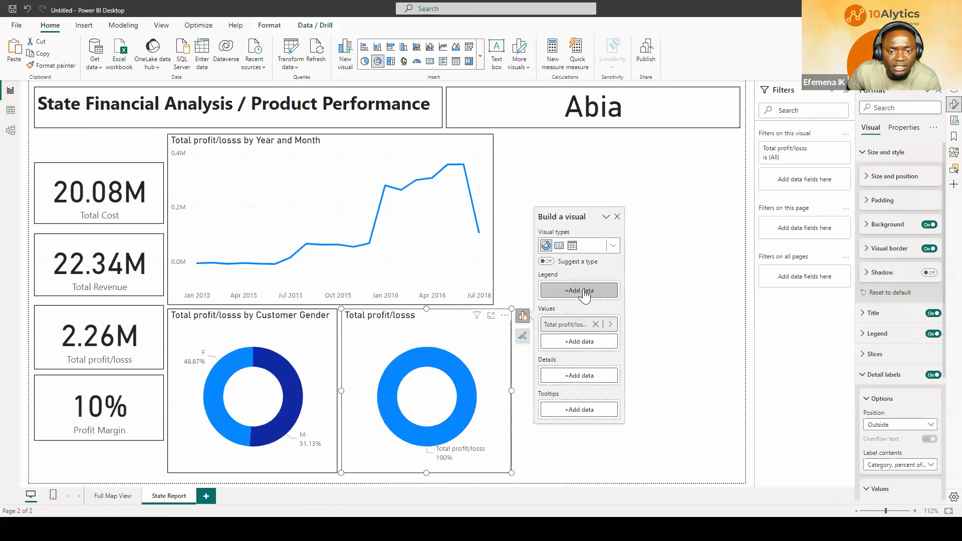
left_click(582, 292)
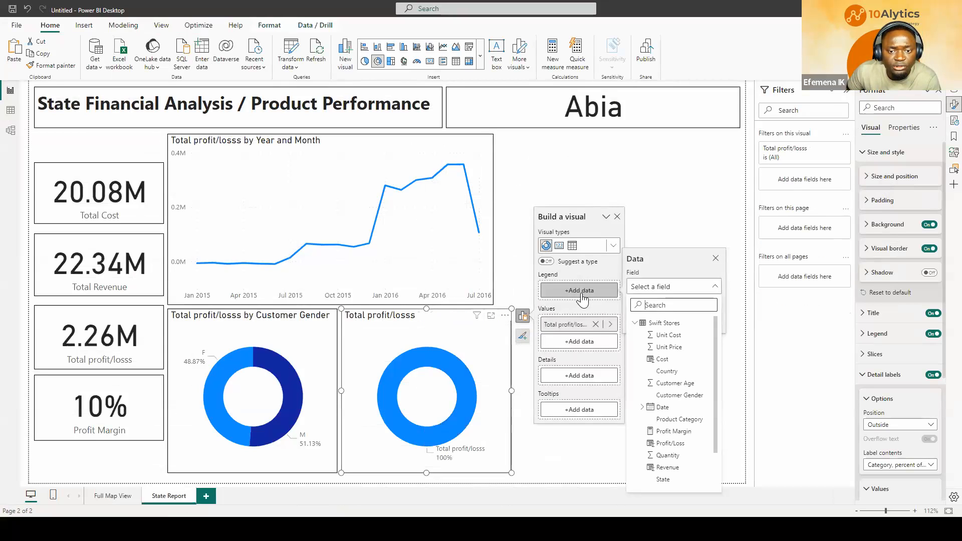
left_click(658, 420)
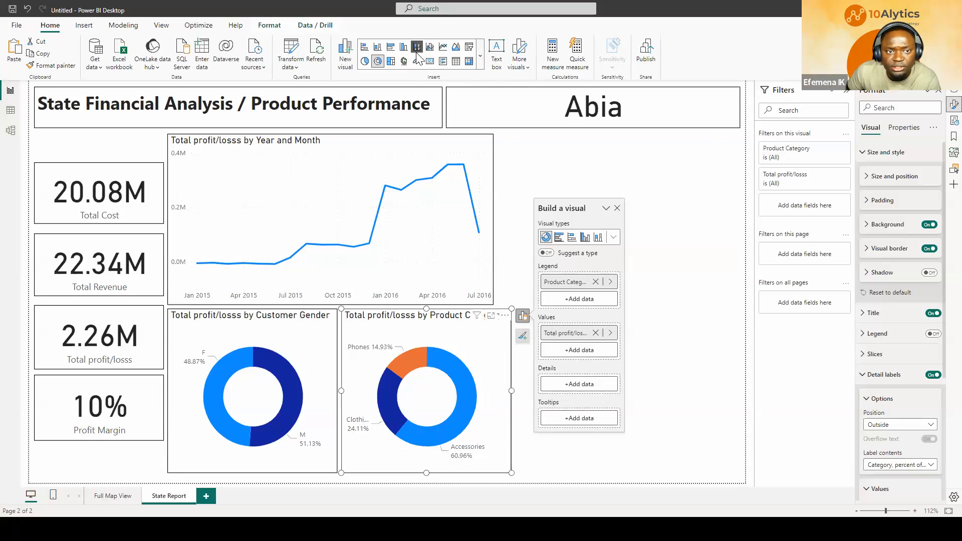
Step: Convert the product category donut to a clustered bar chart and turn on its data labels
left_click(391, 48)
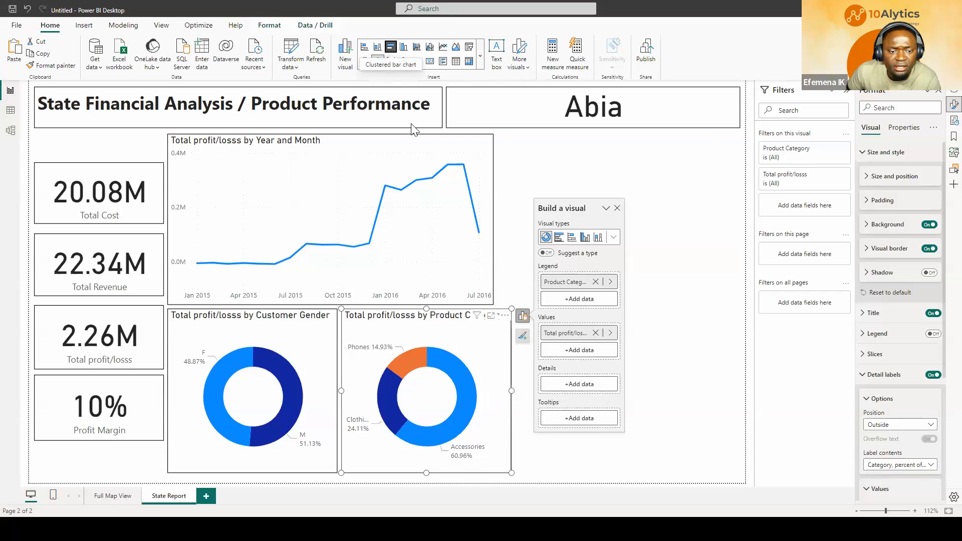
left_click(522, 336)
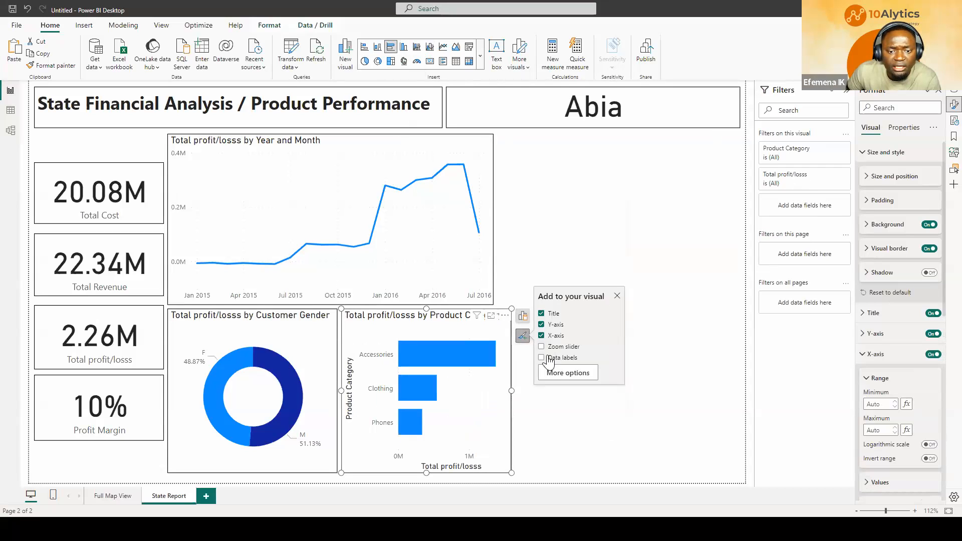
left_click(541, 358)
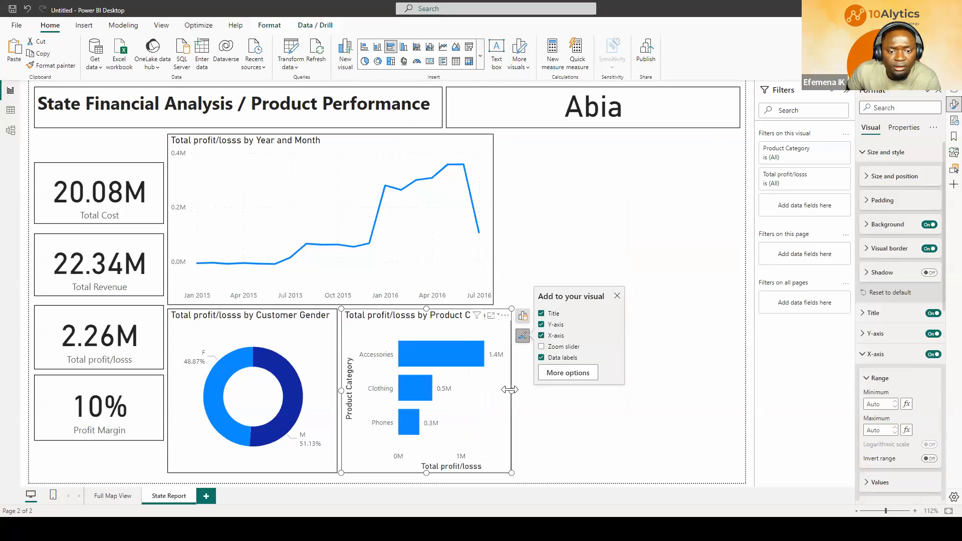
Step: Widen the product category bar chart slightly and extend the profit line chart to align with its outer edge
left_click_drag(511, 394, 521, 391)
left_click(497, 217)
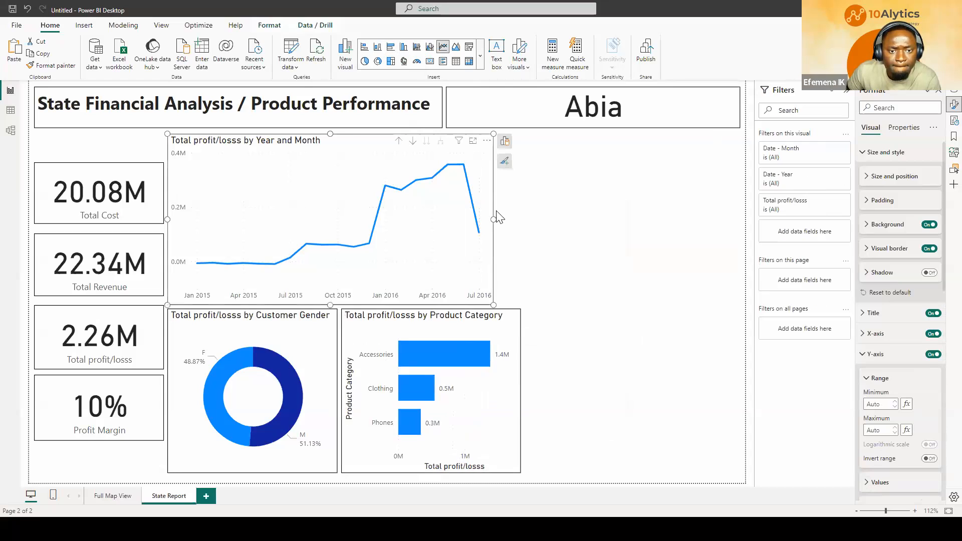
left_click(496, 218)
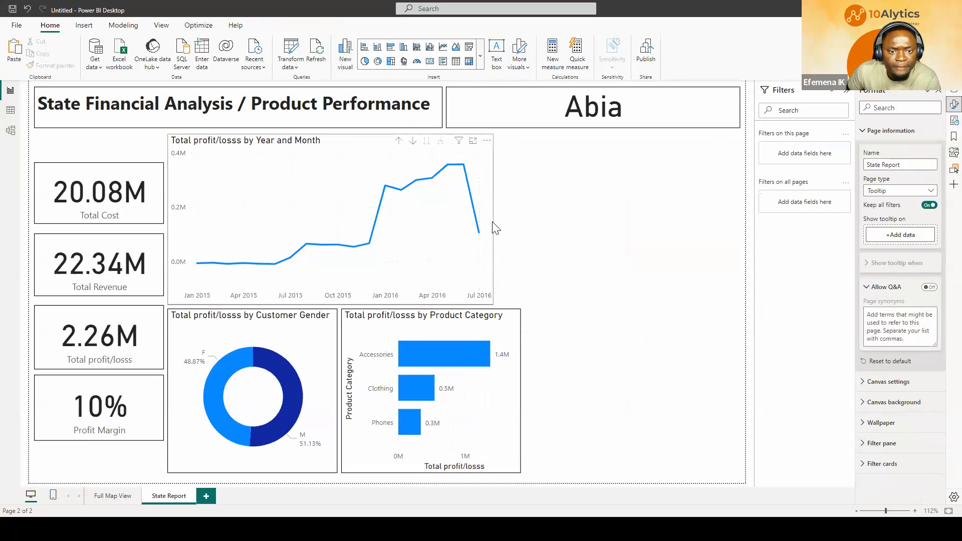
left_click(492, 219)
left_click_drag(493, 216, 518, 219)
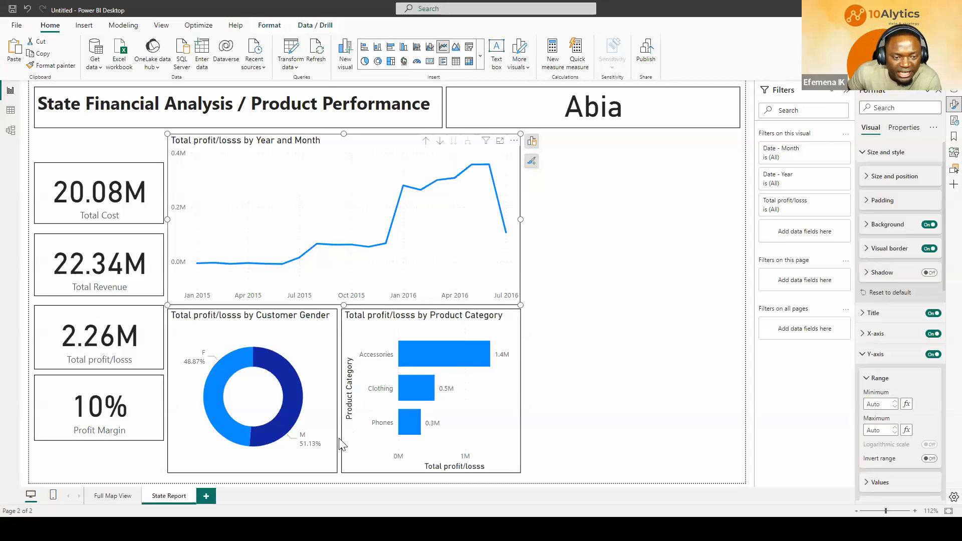
Step: Open the Full Map View page of the report
left_click(116, 493)
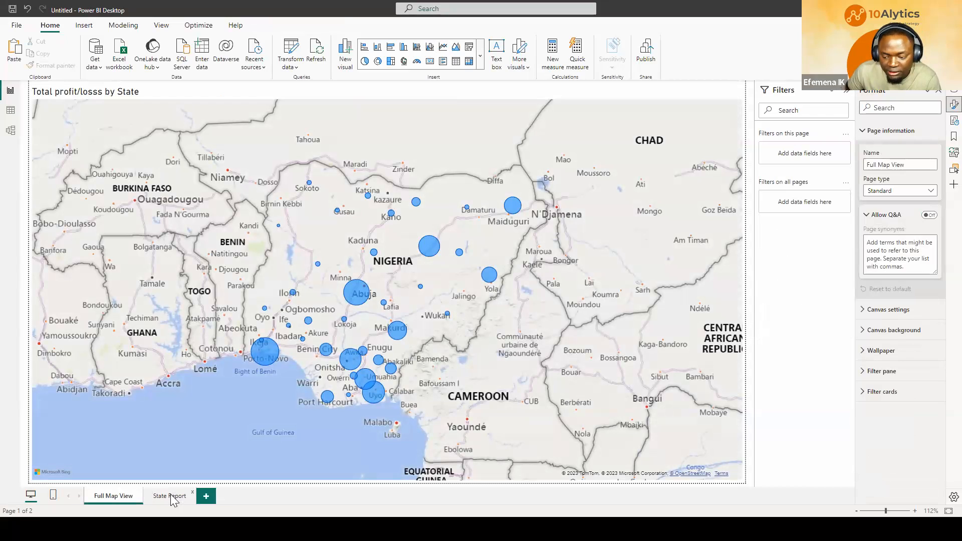
key("alt+Tab")
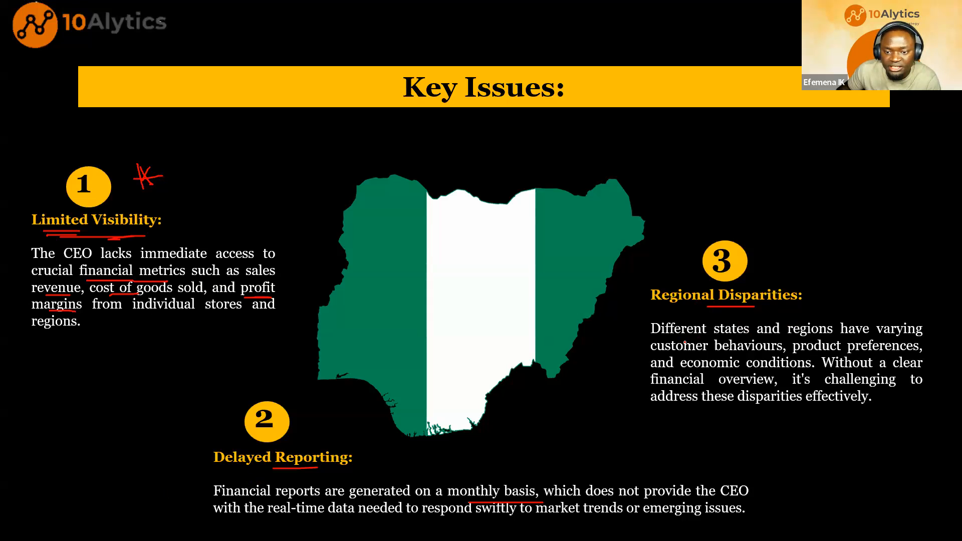
left_click_drag(651, 355, 908, 354)
left_click_drag(696, 372, 810, 371)
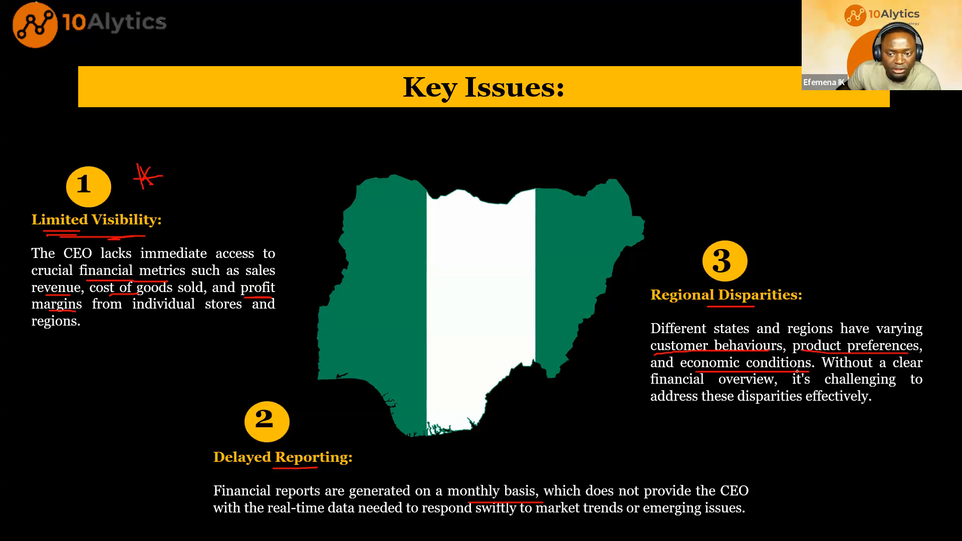
key("alt+Tab")
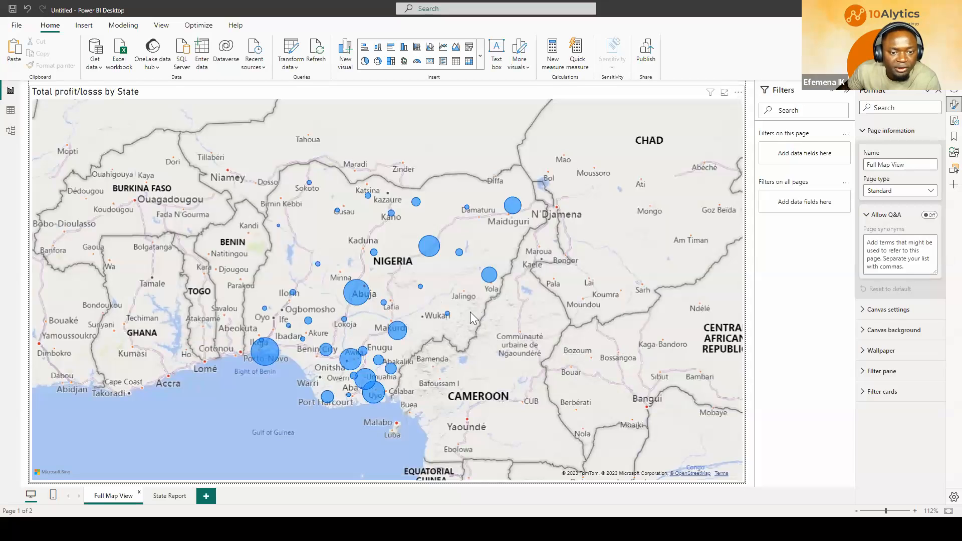
Step: Examine the tooltips of several state bubbles across the Nigeria profit map
mouse_move(422, 293)
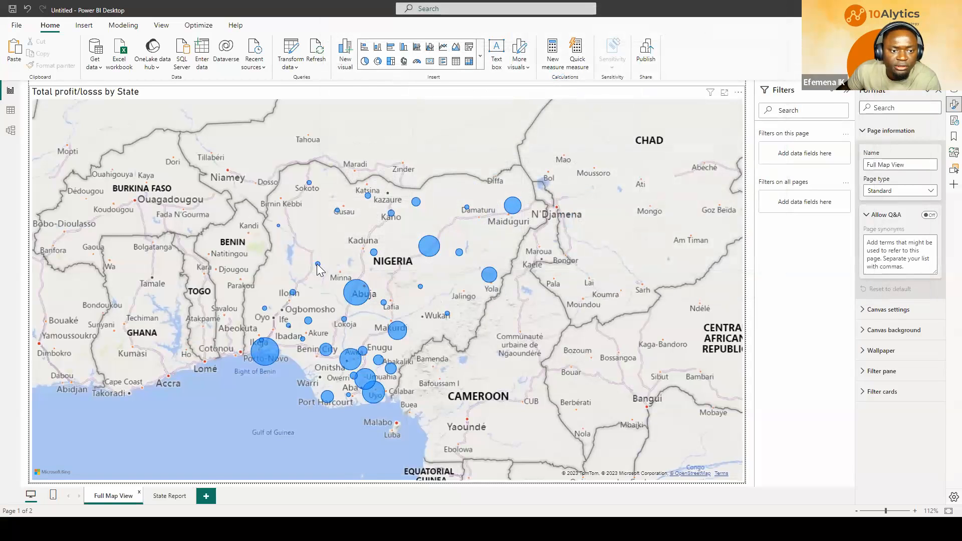
mouse_move(318, 264)
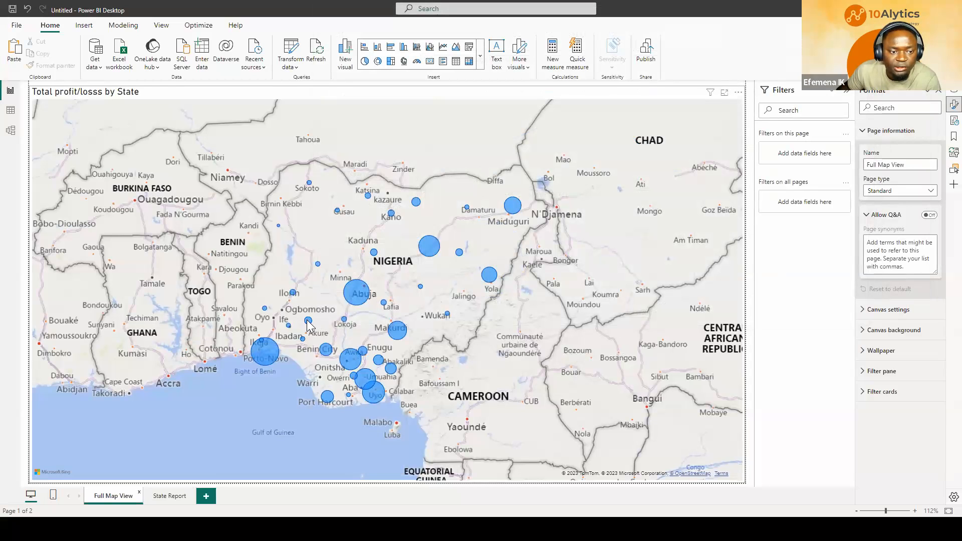
mouse_move(307, 321)
mouse_move(396, 373)
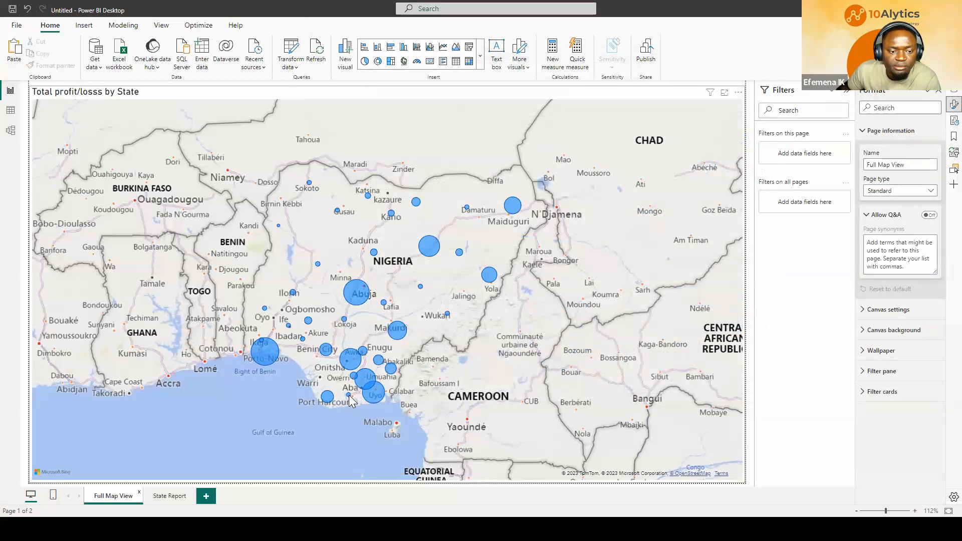
mouse_move(349, 395)
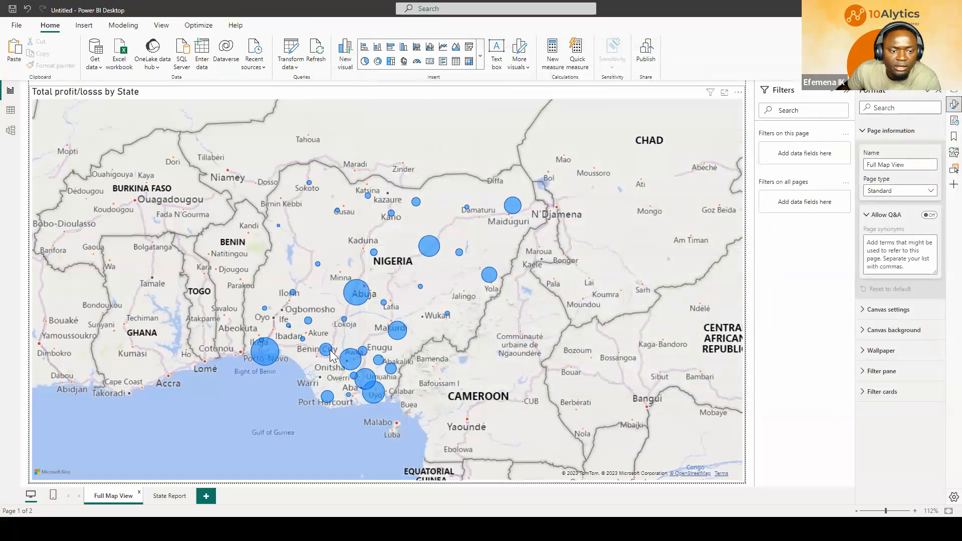
mouse_move(359, 360)
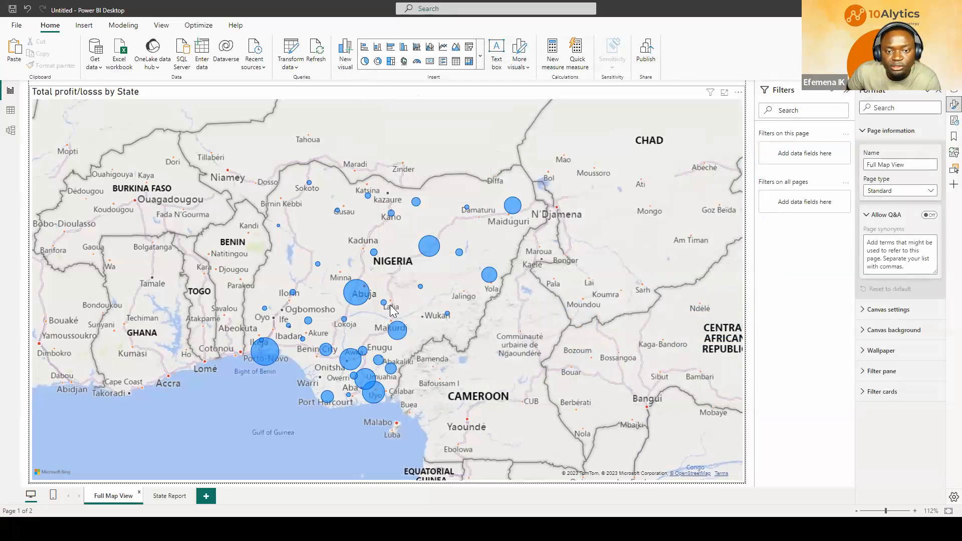
Step: Add a treemap to the State Report page and size it to fill the empty area beside the line and bar charts
left_click(173, 496)
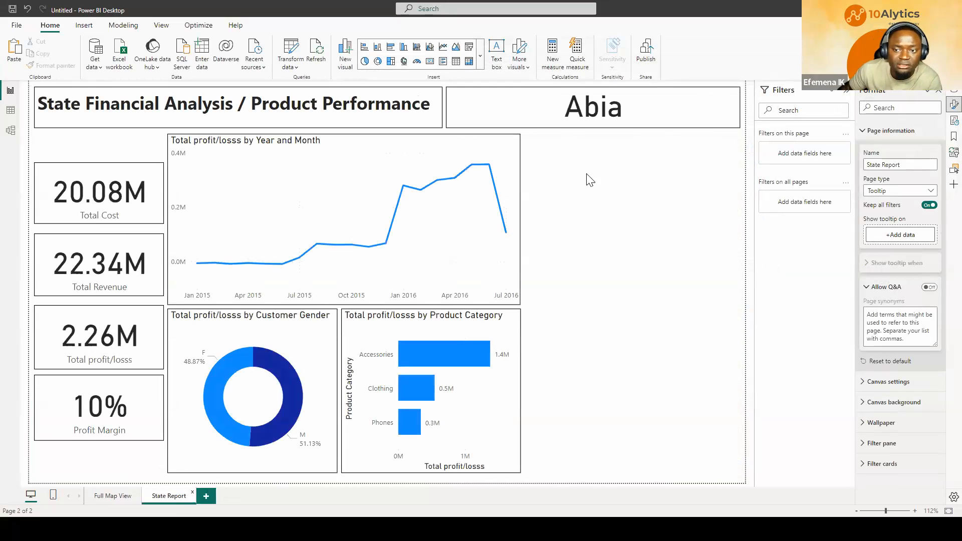
left_click(480, 62)
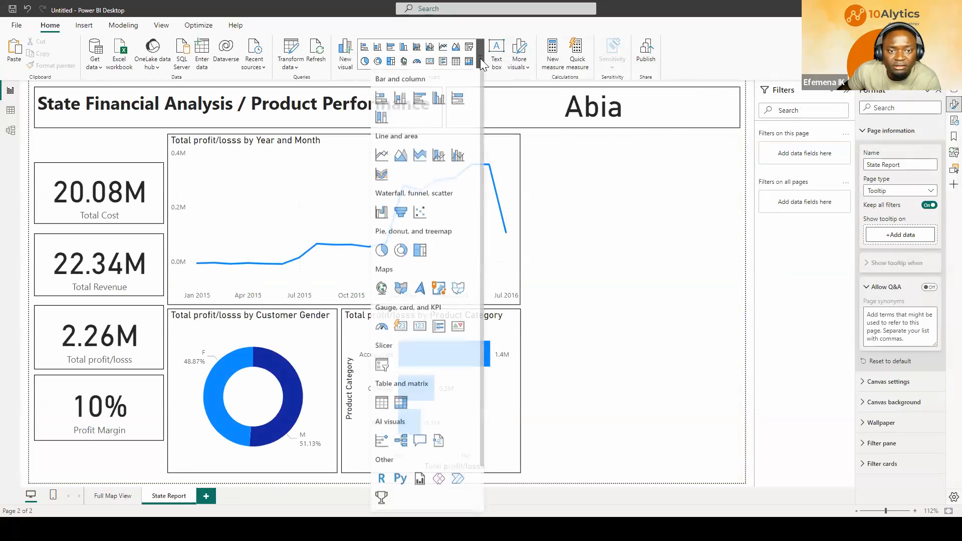
left_click(420, 251)
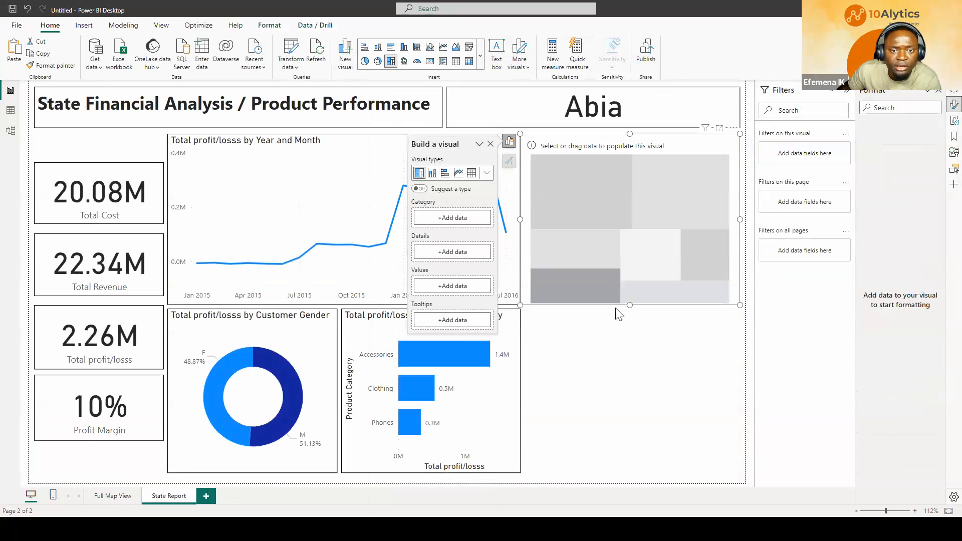
left_click_drag(520, 304, 526, 472)
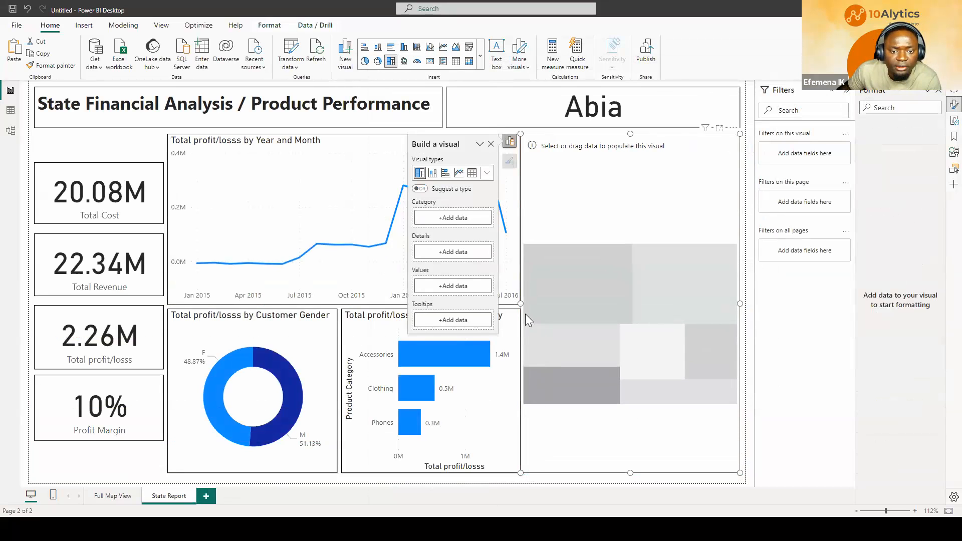
left_click_drag(519, 304, 527, 304)
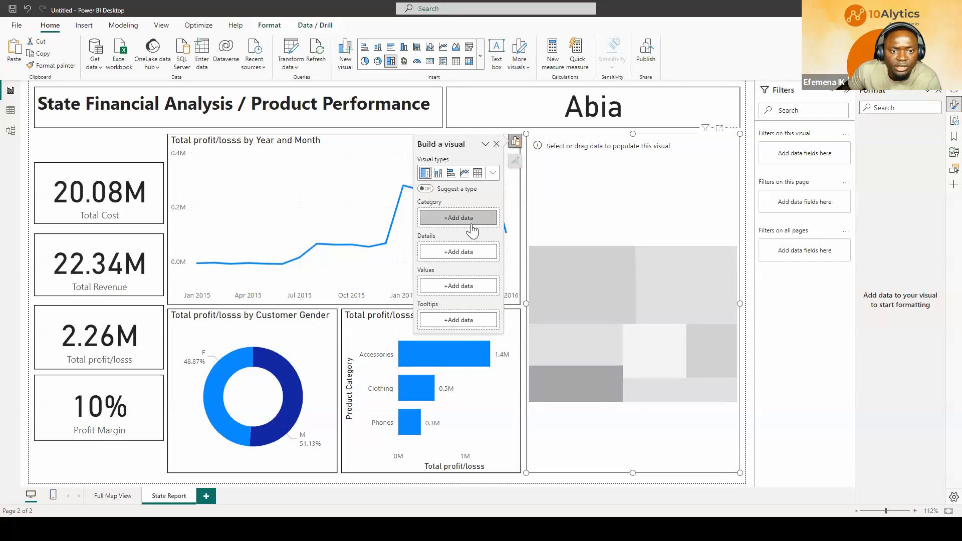
Step: Assign Sub Category as the treemap's category and Total profit/losss as its values
left_click(473, 220)
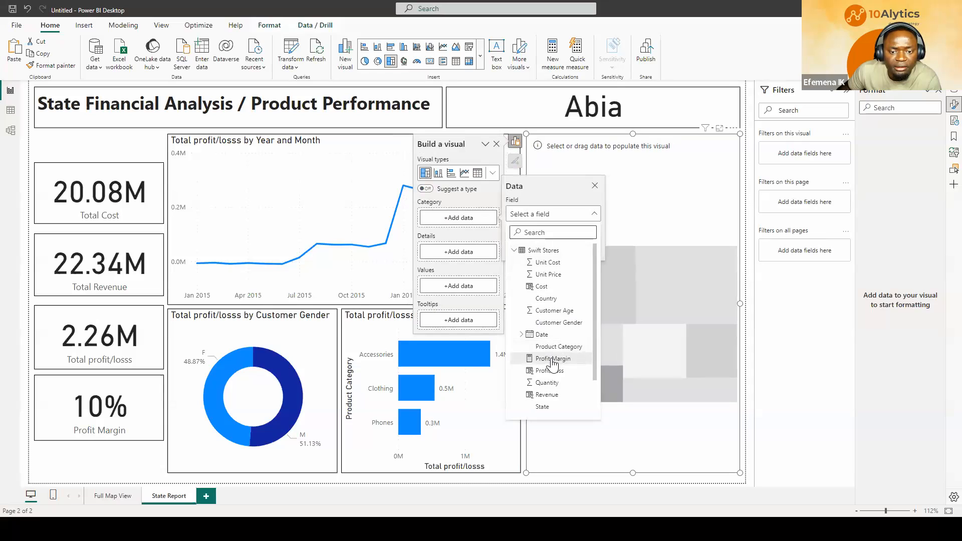
scroll(553, 365, "down", 2)
left_click(551, 380)
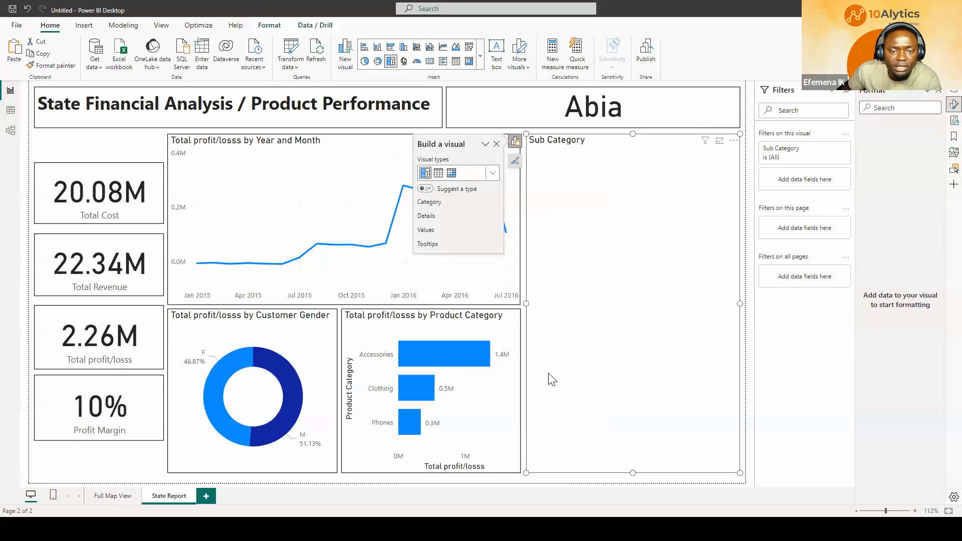
left_click(447, 303)
scroll(576, 443, "down", 3)
left_click(551, 483)
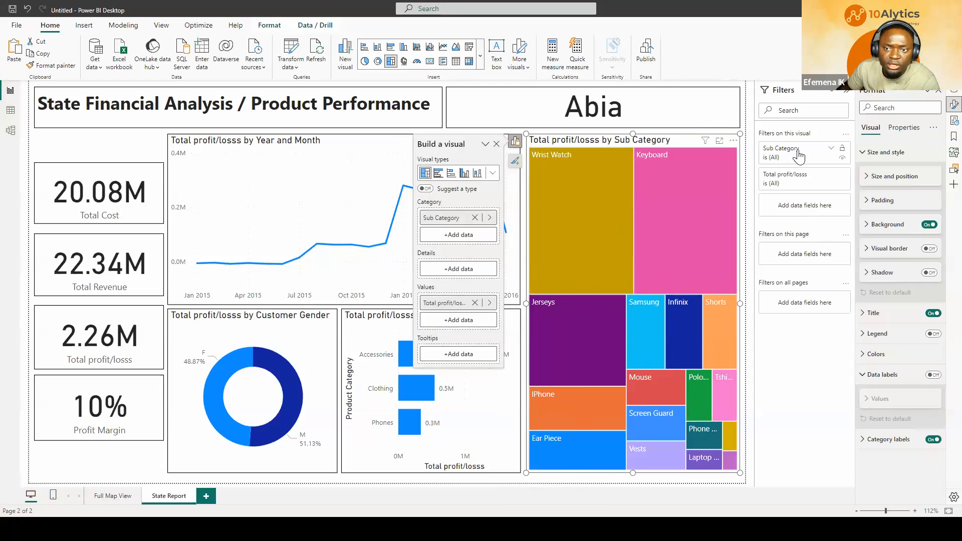
Step: Set the filter type of the treemap's Sub Category filter to Top N
left_click(831, 150)
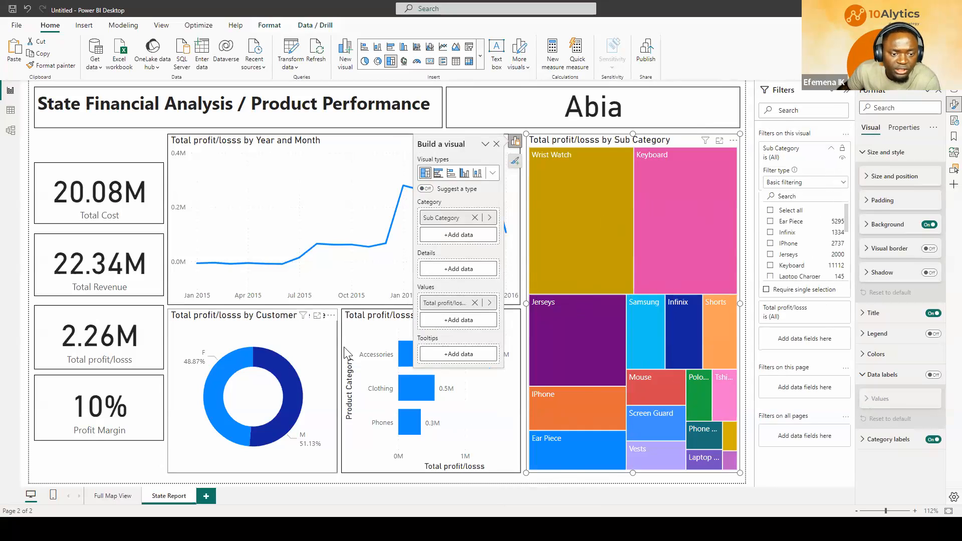
left_click(371, 361)
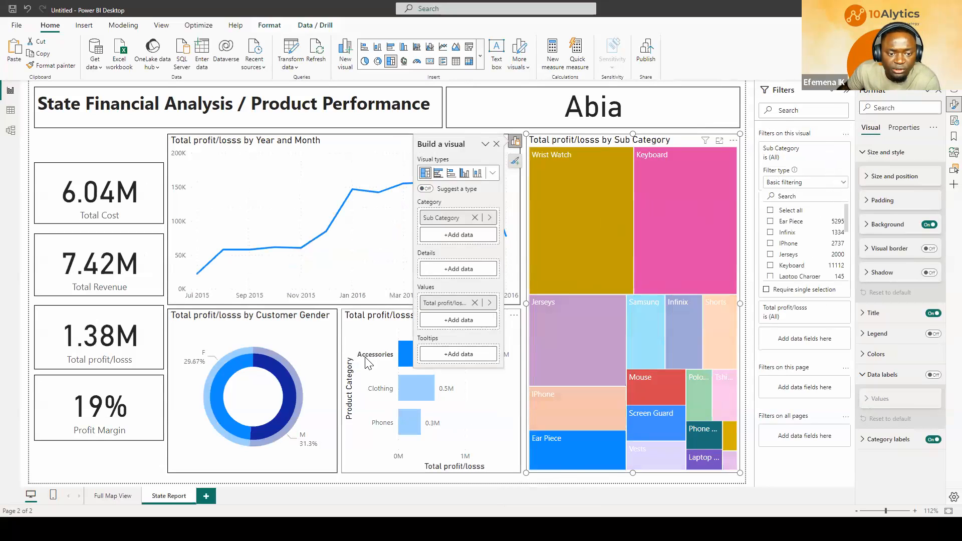
left_click(371, 362)
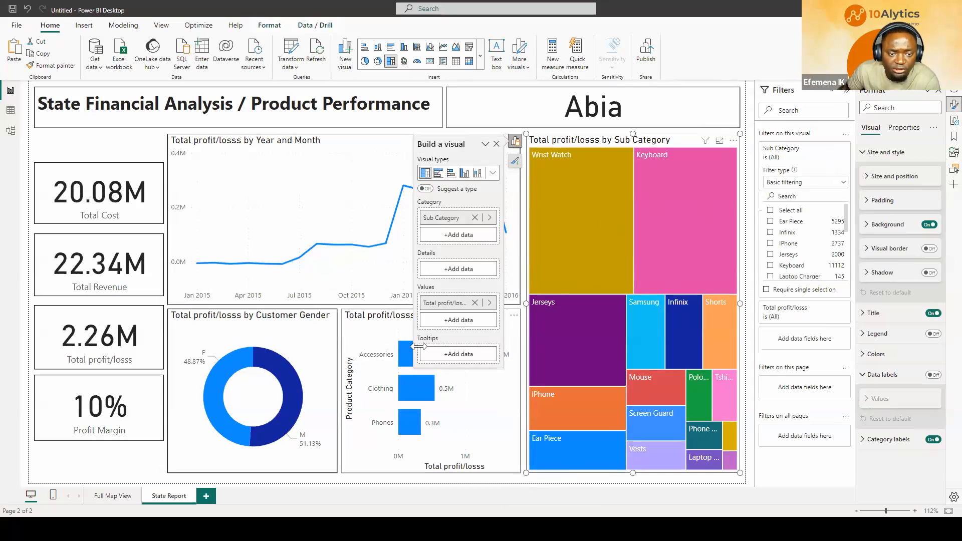
left_click(815, 186)
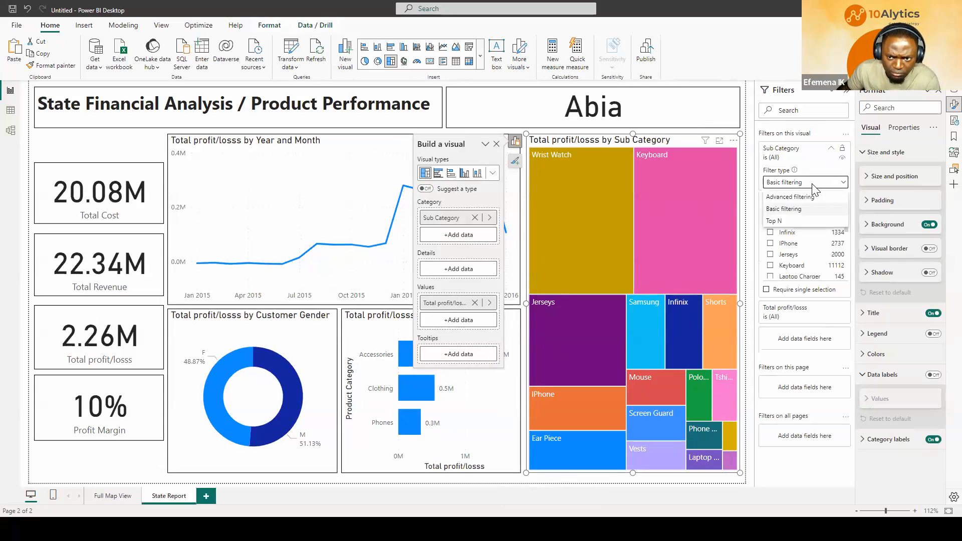
left_click(780, 222)
left_click(793, 156)
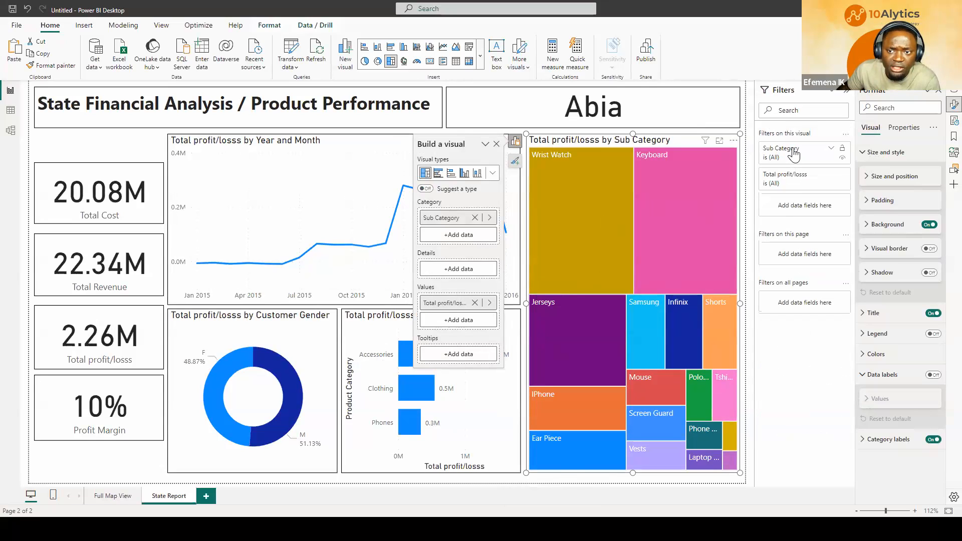
left_click(794, 154)
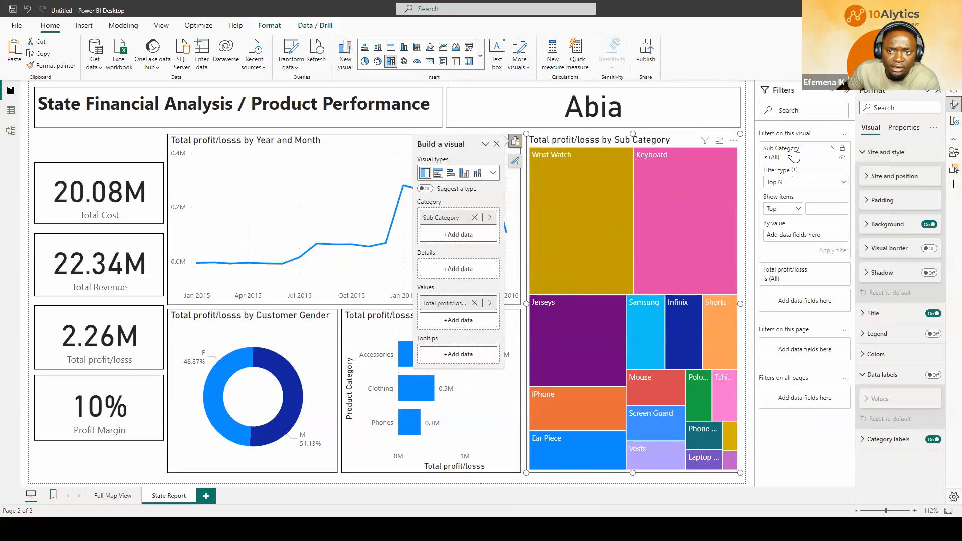
left_click(787, 185)
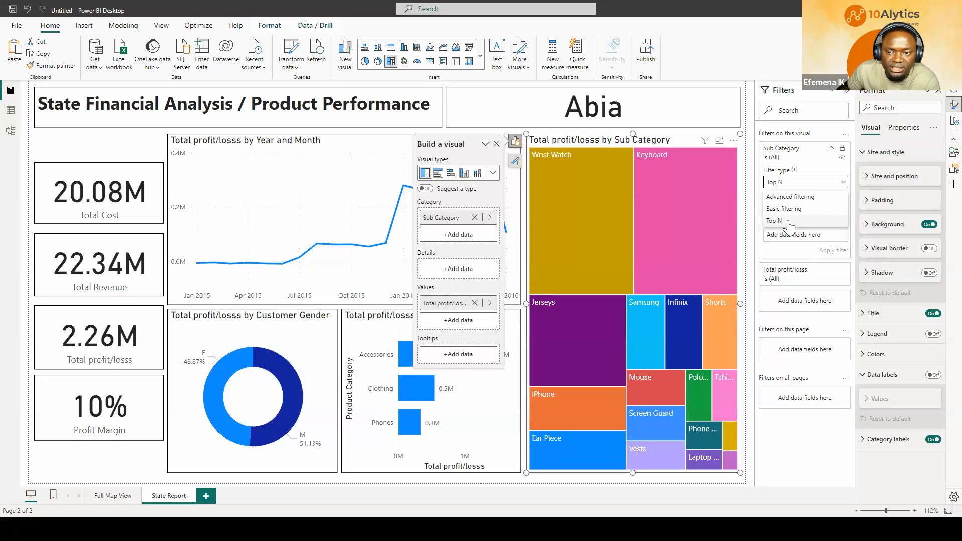
left_click(788, 223)
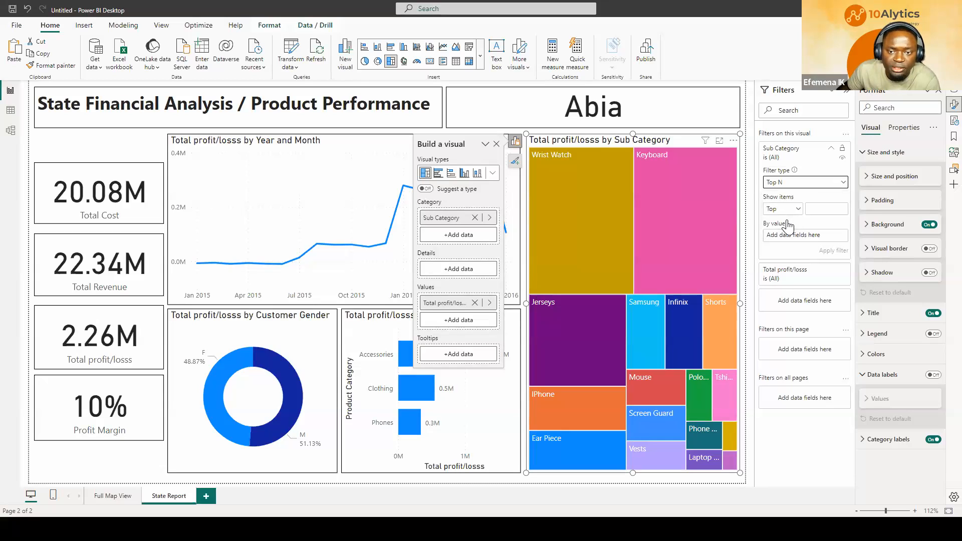
Step: Limit the treemap to the top 5 sub categories by Total profit/losss and apply the filter
left_click(810, 209)
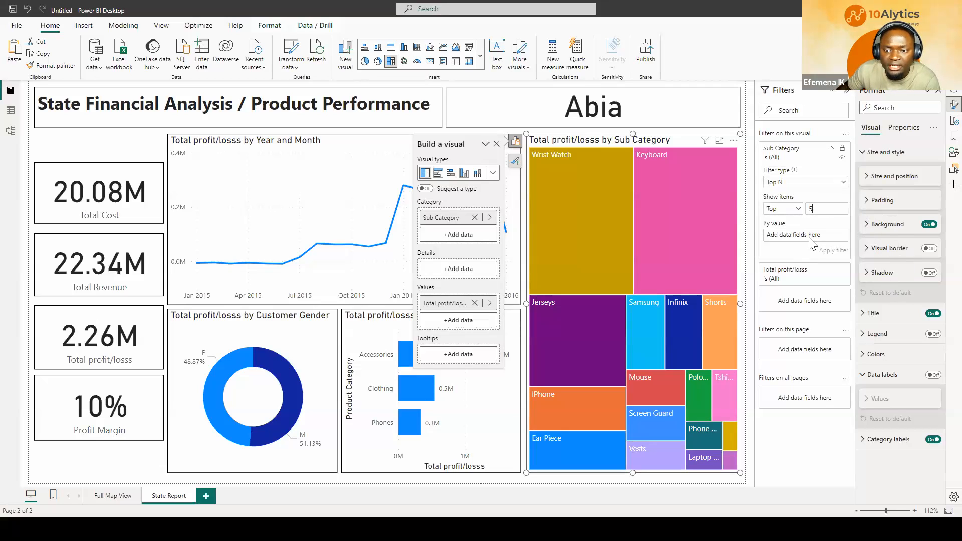
left_click(953, 91)
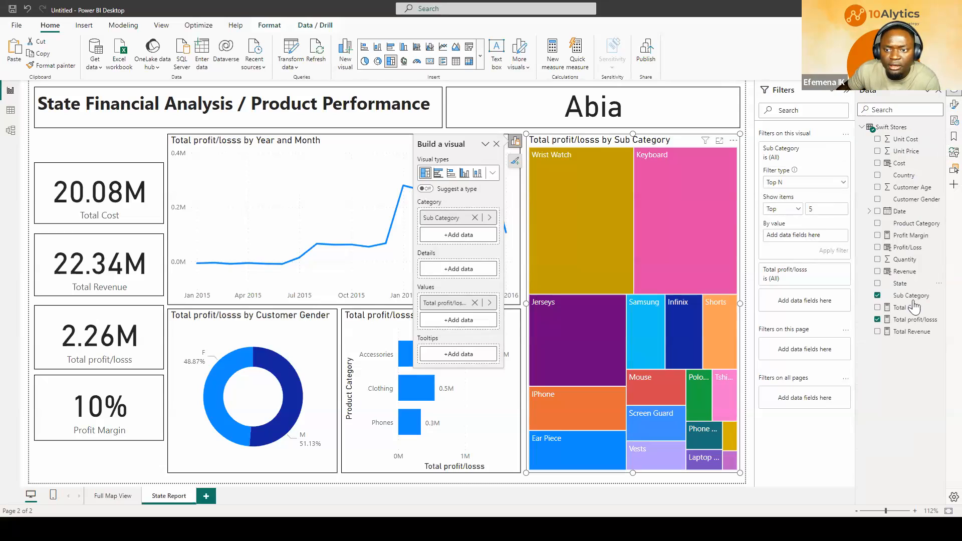
left_click_drag(913, 323, 821, 239)
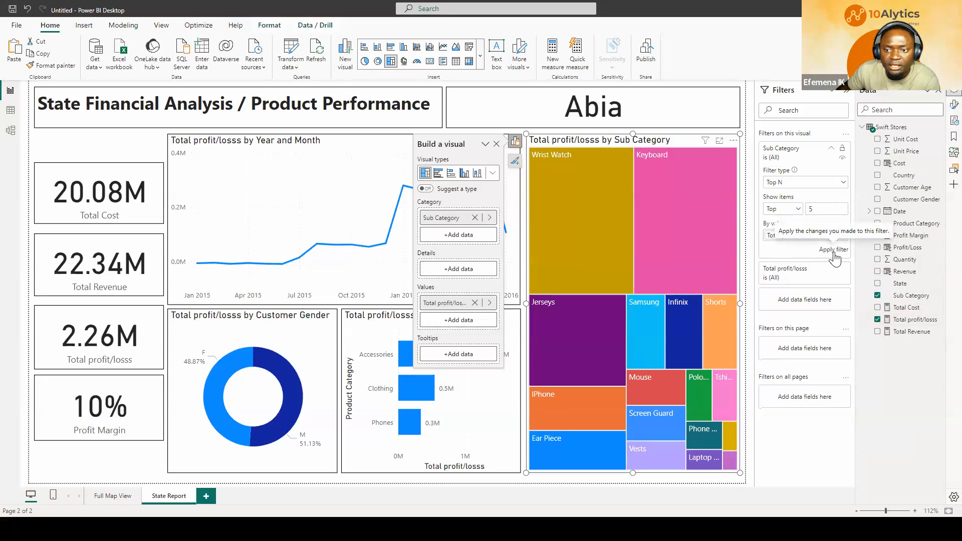
left_click(833, 250)
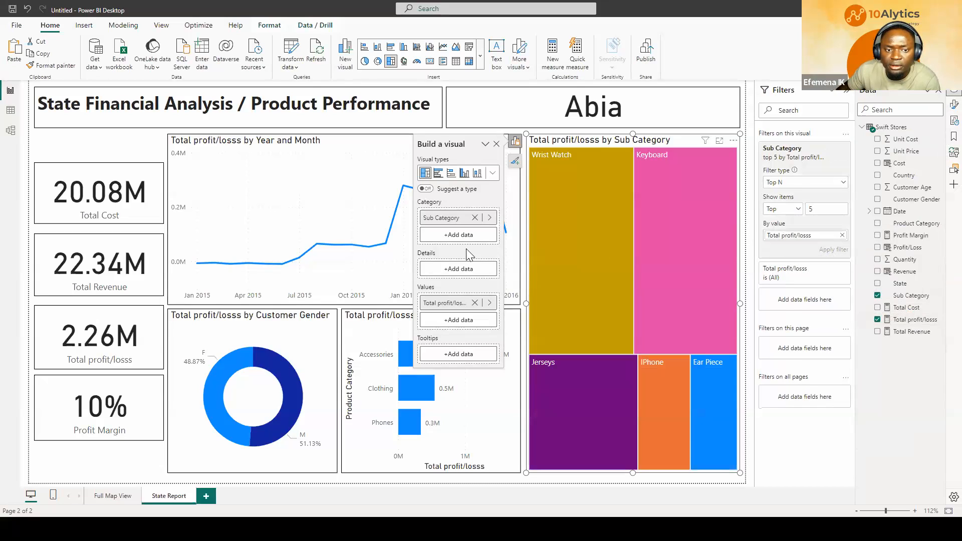
Step: Turn on data labels for the sub category treemap, keeping its category labels
left_click(515, 159)
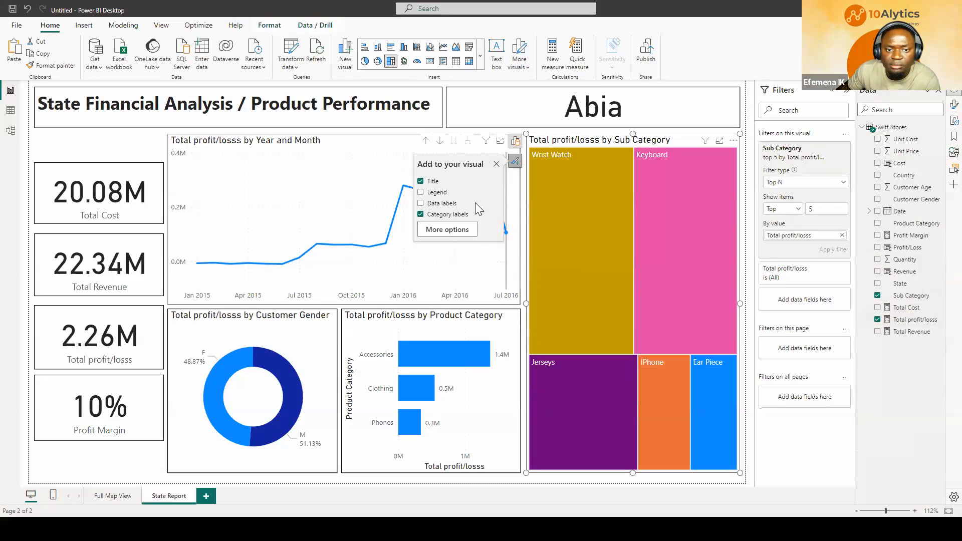
left_click(420, 203)
left_click(421, 214)
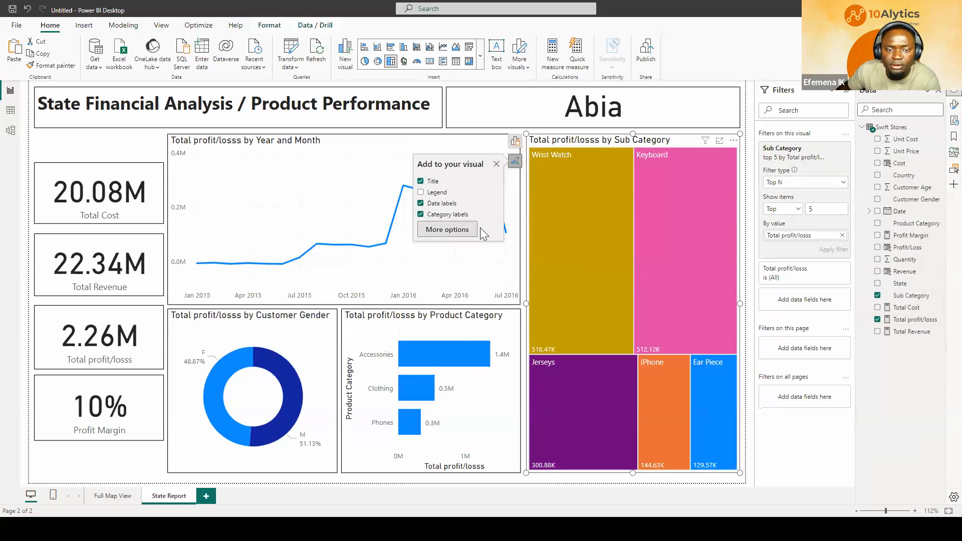
left_click(523, 213)
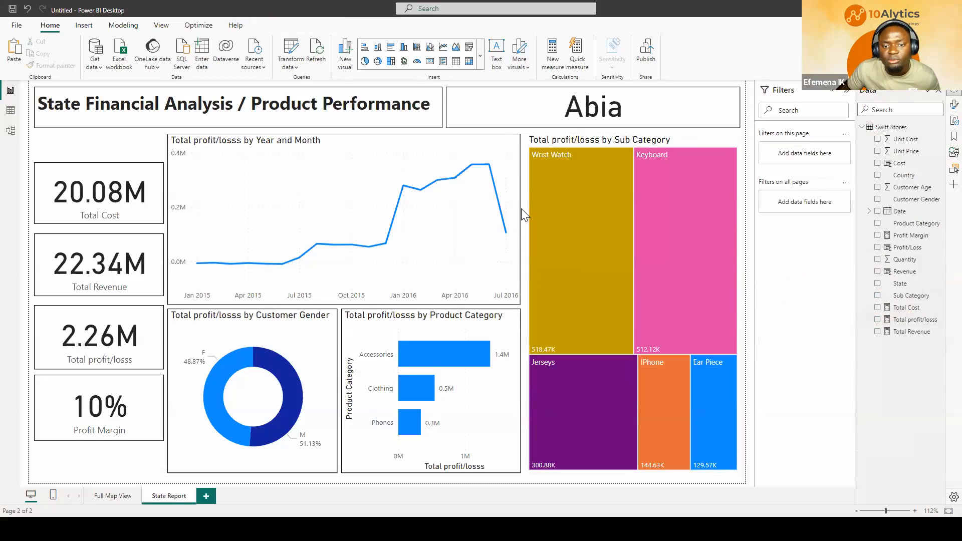
Step: Turn on the visual border around the sub category treemap
left_click(648, 143)
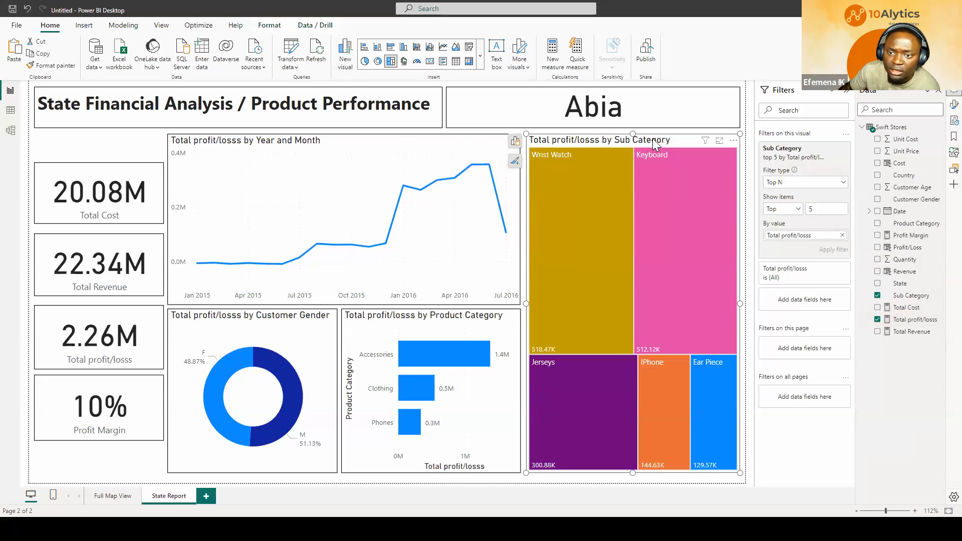
left_click(954, 104)
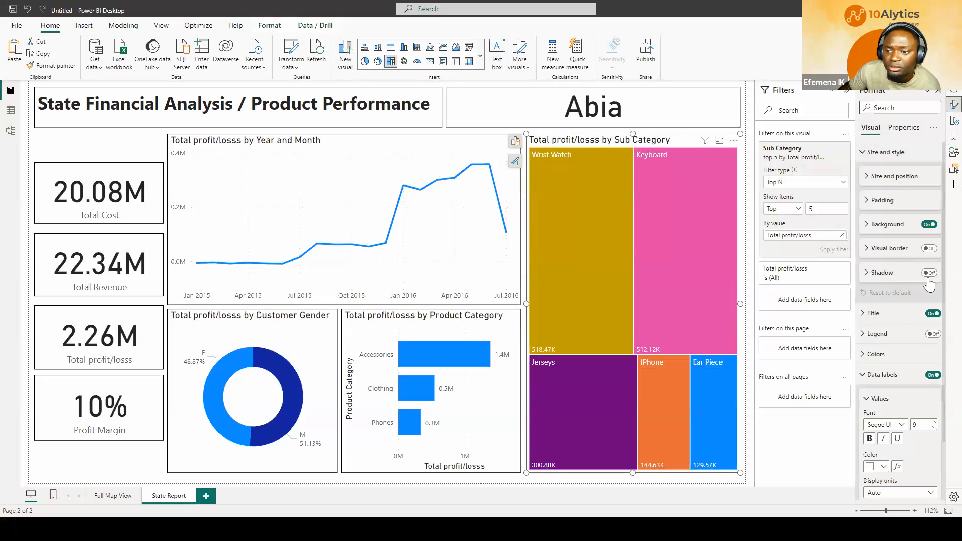
left_click(930, 250)
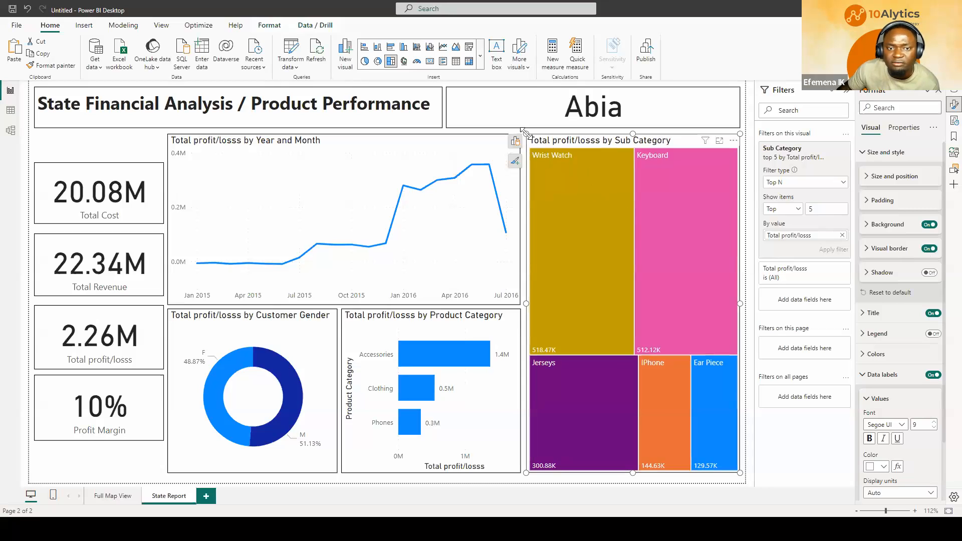
left_click(545, 131)
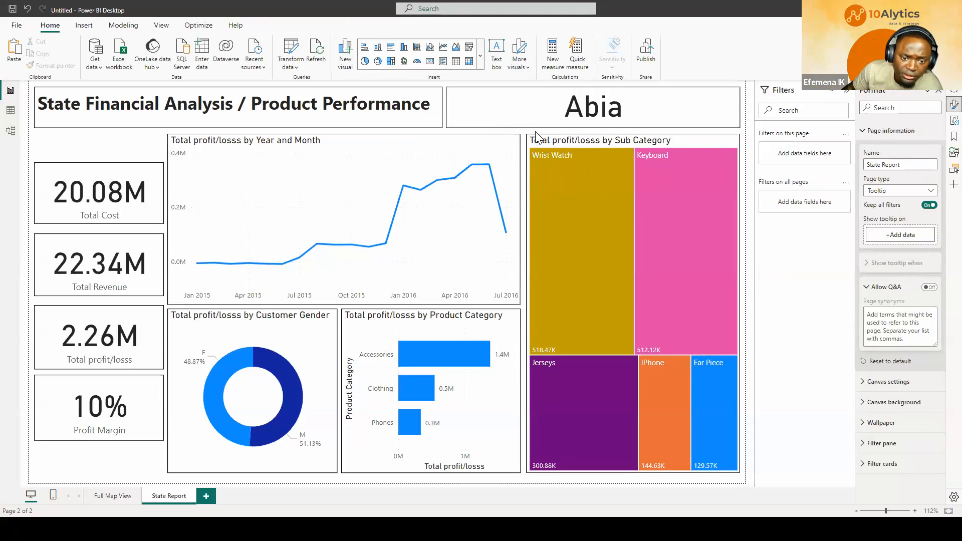
Step: Return to the Full Map View page and switch it to the mobile layout
mouse_move(555, 182)
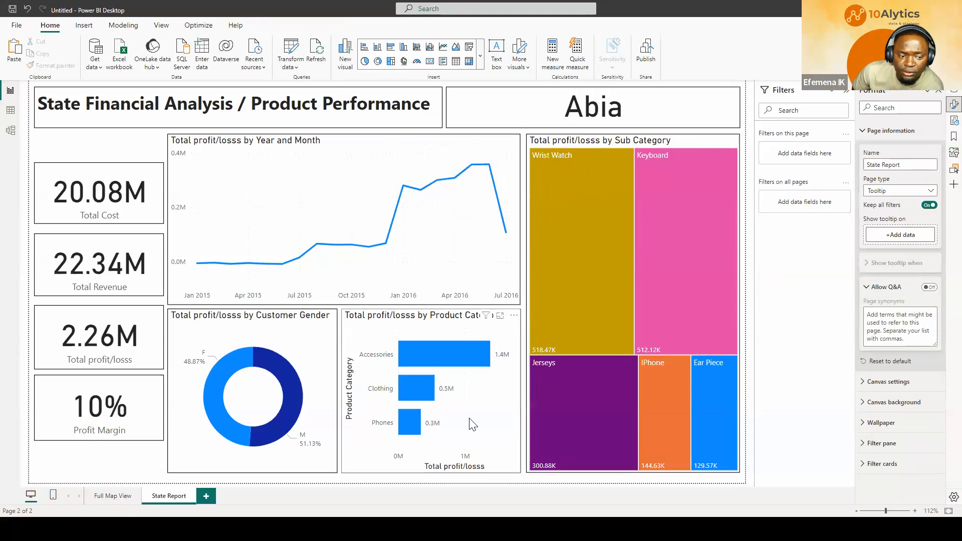
left_click(124, 498)
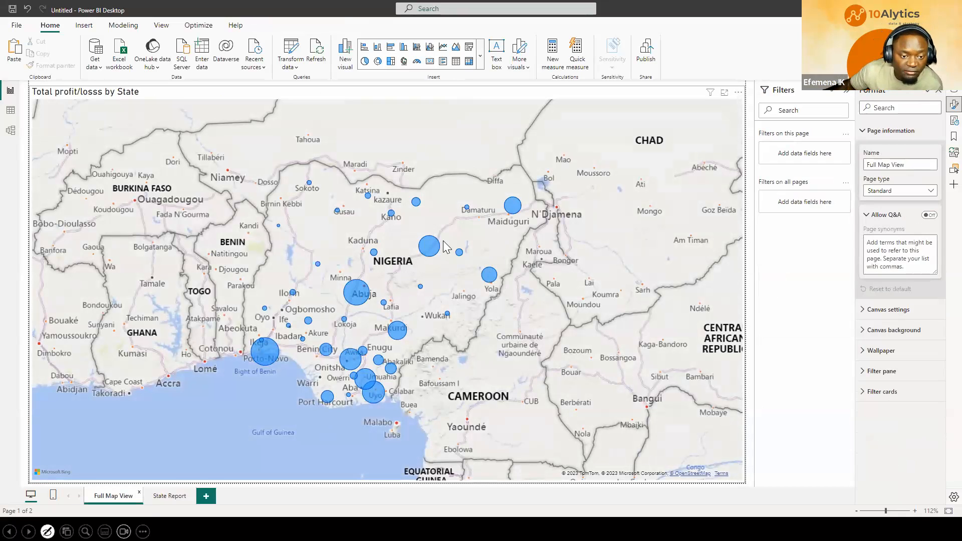
left_click(53, 495)
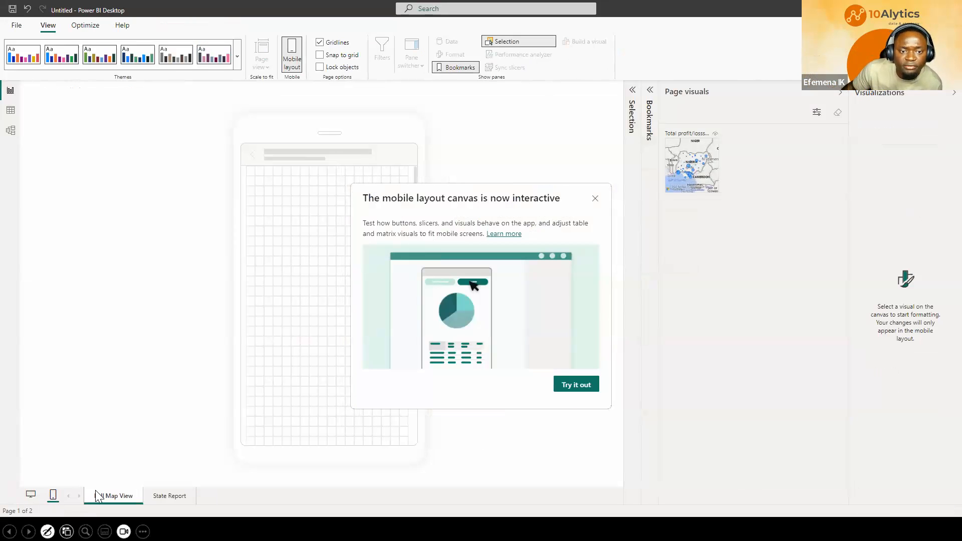
Step: Place the Total profit/losss by State map on the phone canvas and enlarge it to fill the whole grid
left_click(584, 386)
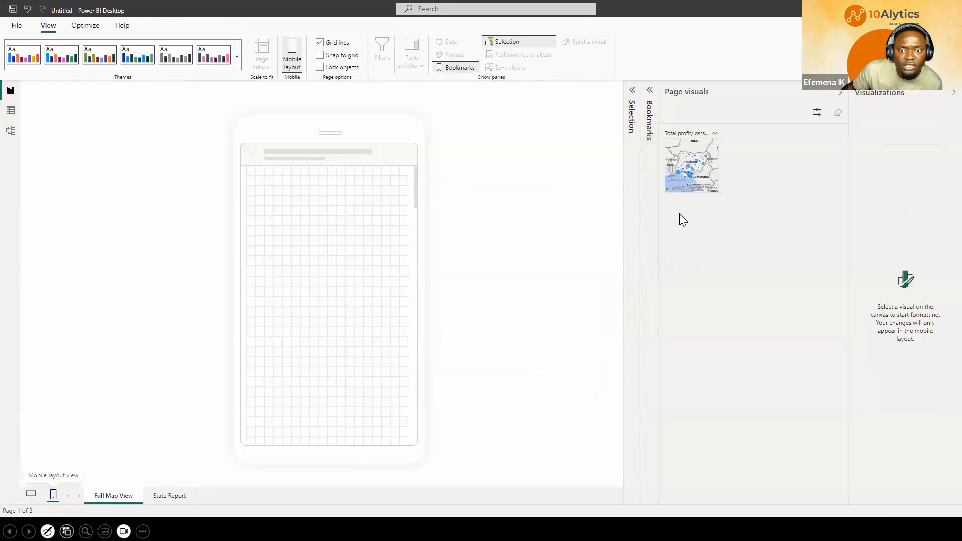
left_click_drag(702, 178, 376, 236)
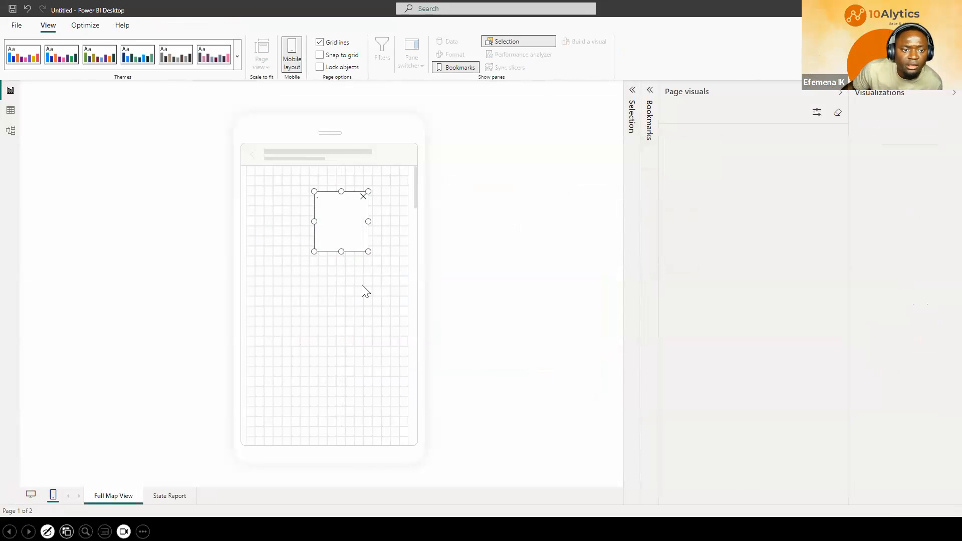
left_click_drag(337, 198, 261, 179)
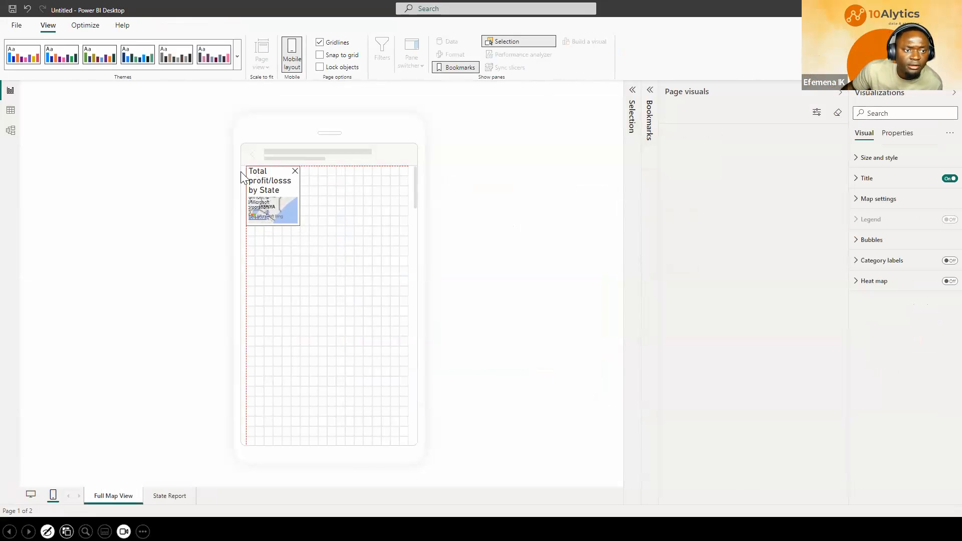
left_click_drag(300, 229, 434, 456)
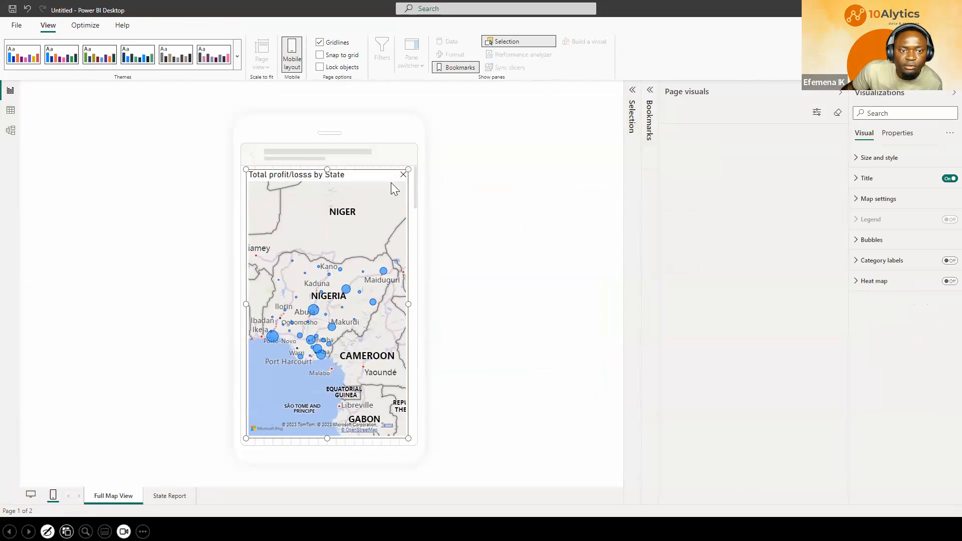
left_click_drag(408, 169, 432, 167)
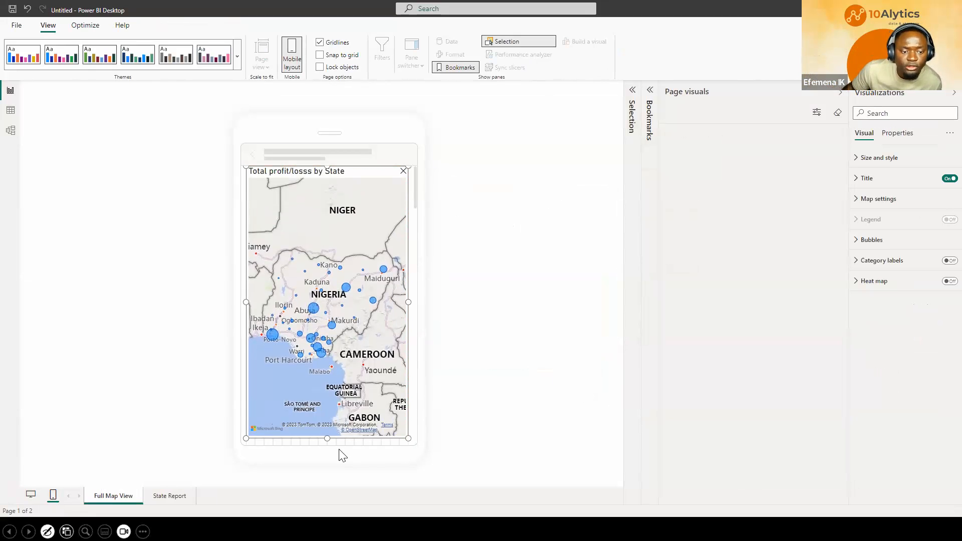
mouse_move(326, 438)
left_mouse_down()
mouse_move(326, 453)
mouse_move(326, 445)
left_mouse_up()
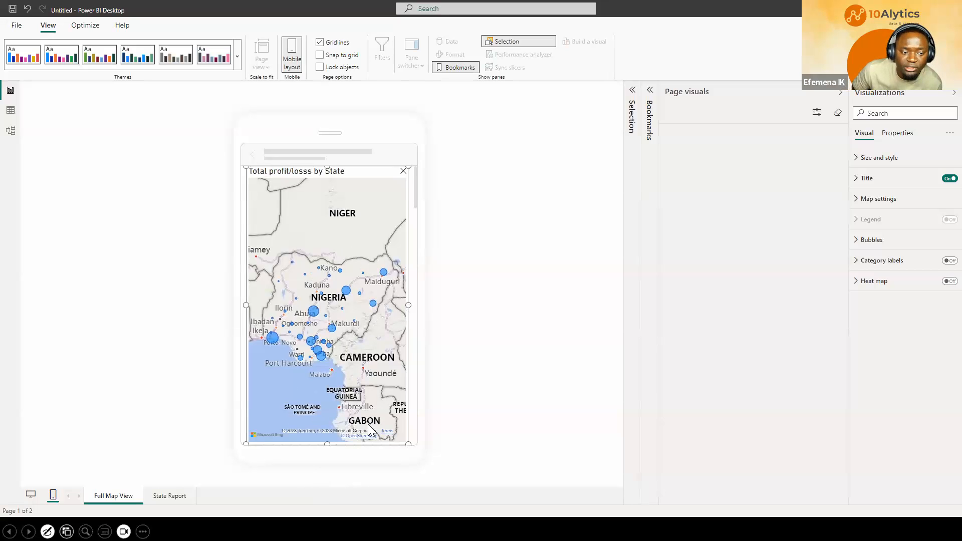
Step: Switch back to the desktop layout, review the State Report page and return to the Full Map View page
left_click(33, 496)
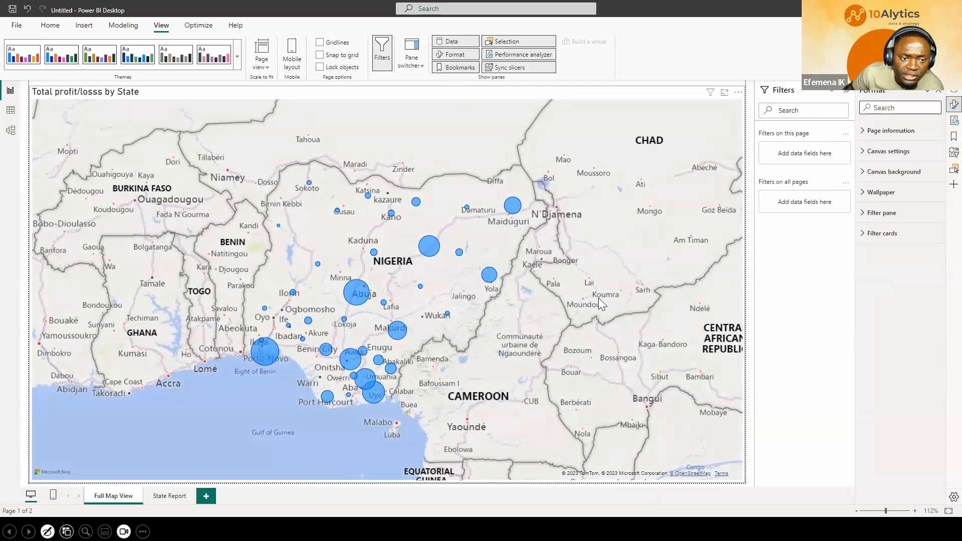
left_click(165, 495)
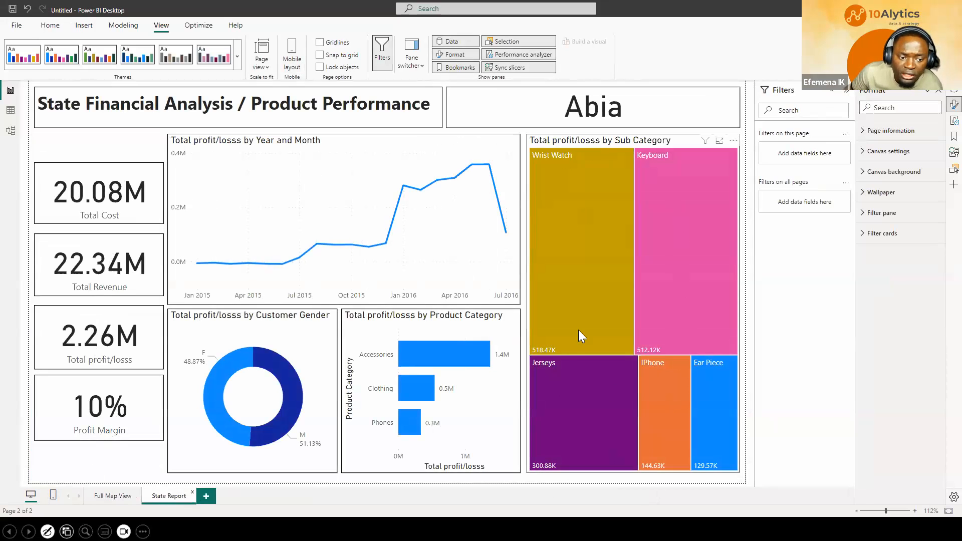
left_click(111, 499)
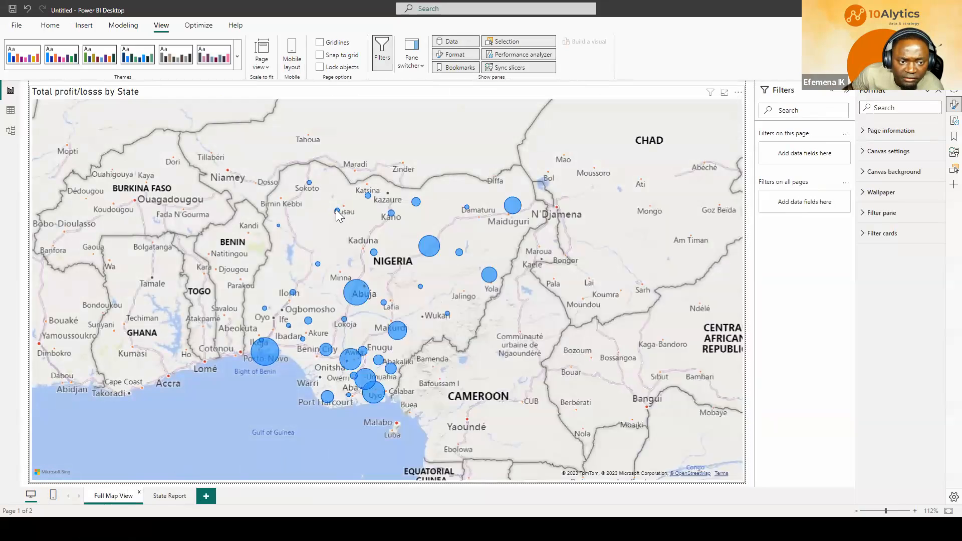
Step: Examine the State Report tooltips of several map bubbles, including Zamfara, Sokoto, Katsina and Lagos
mouse_move(336, 211)
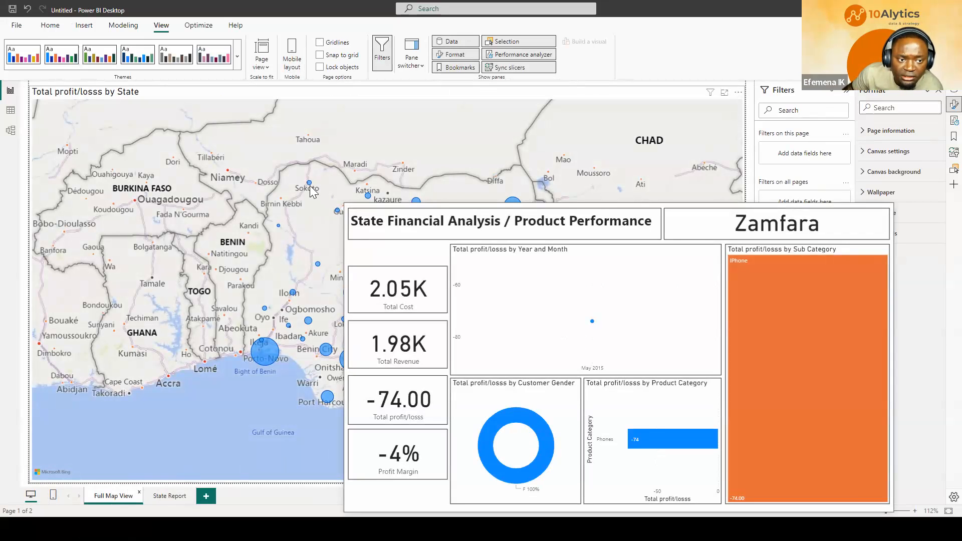
mouse_move(310, 184)
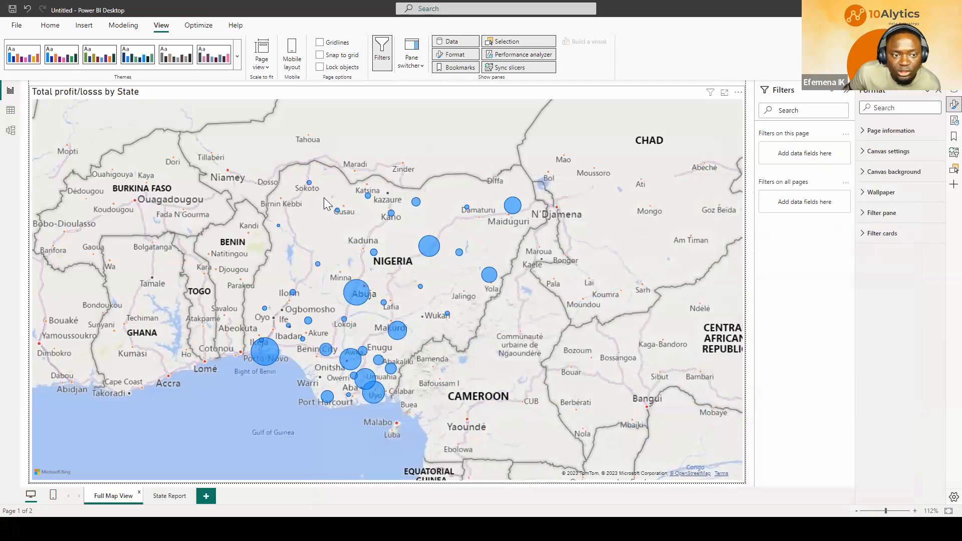
mouse_move(369, 197)
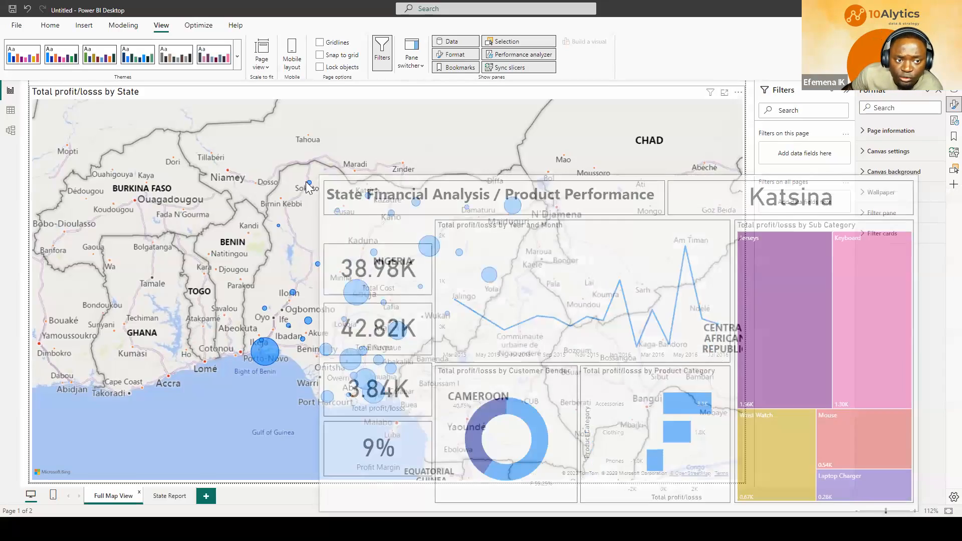
mouse_move(309, 185)
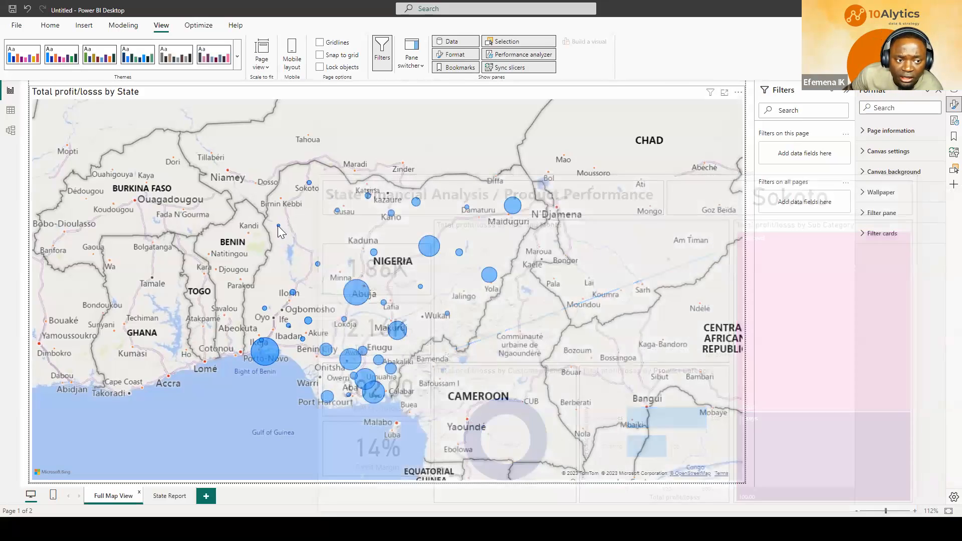
mouse_move(278, 226)
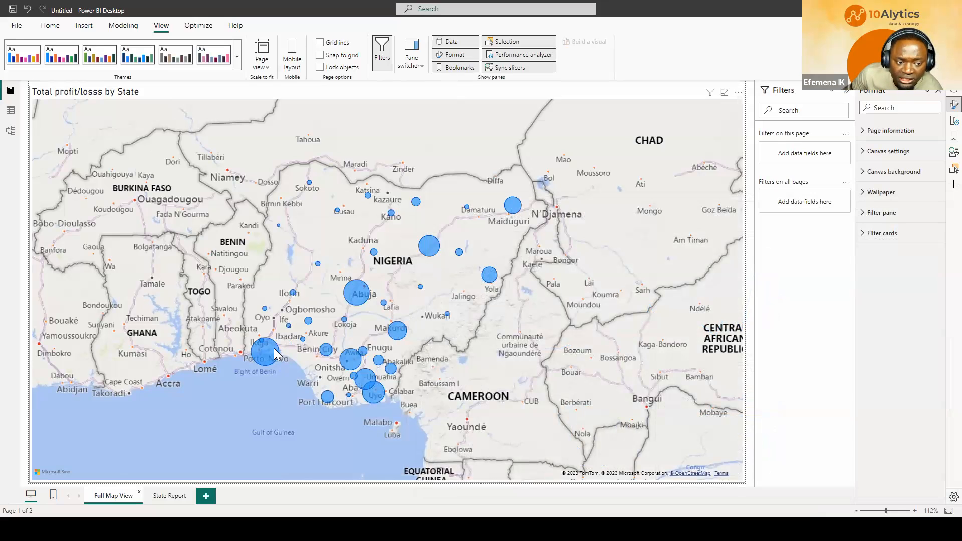
mouse_move(274, 349)
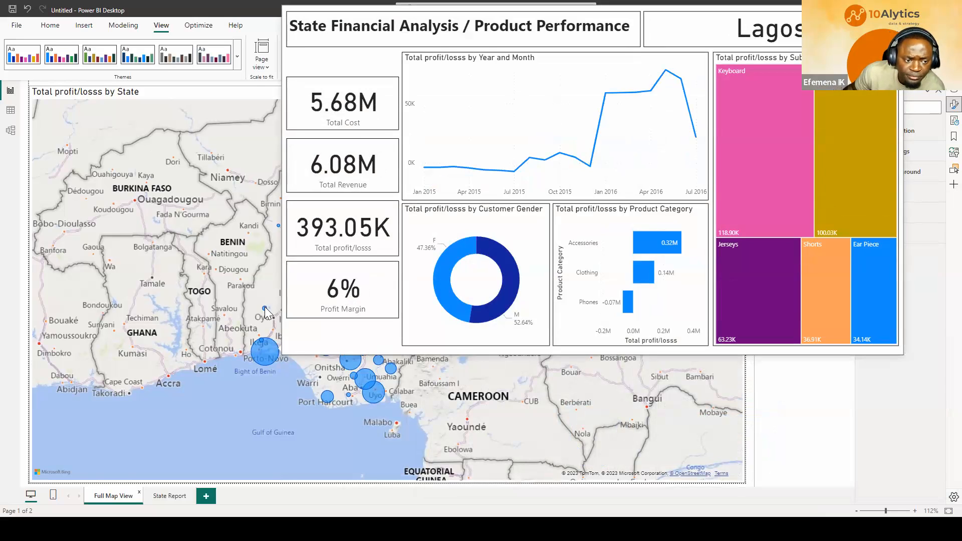
left_click(274, 353)
mouse_move(363, 294)
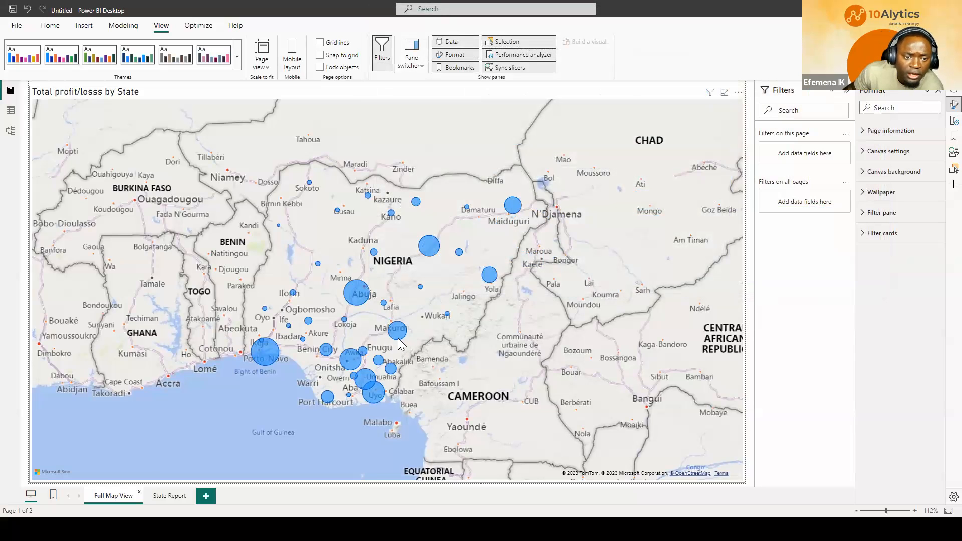
mouse_move(393, 331)
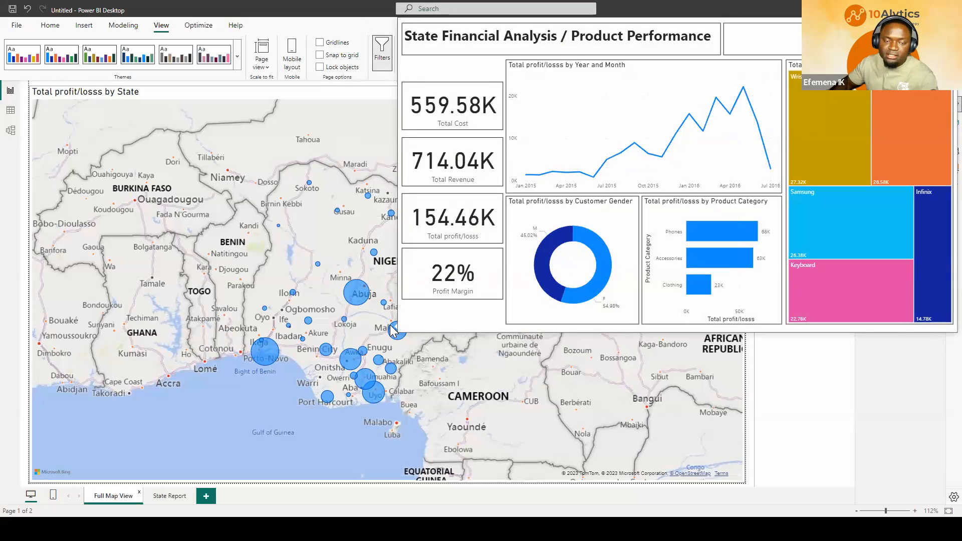
Step: Switch to the Key Issues slide, underline the Limited Visibility heading with the pen, and return to Power BI
key("alt+Tab")
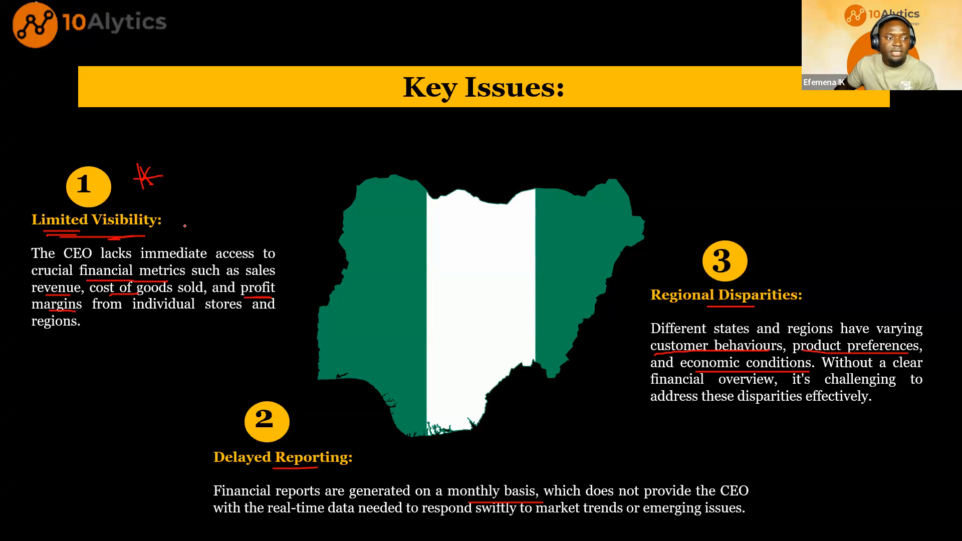
left_click_drag(119, 235, 179, 235)
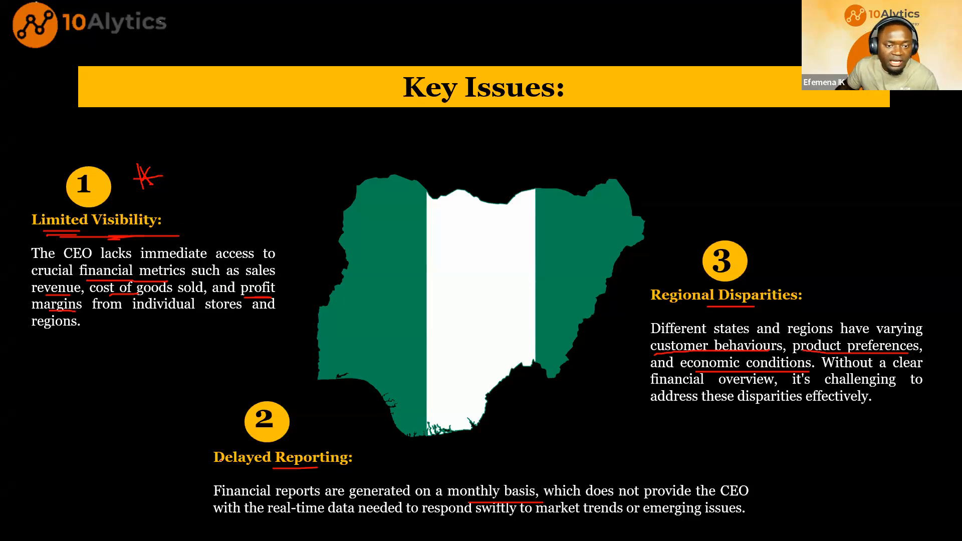
key("alt+Tab")
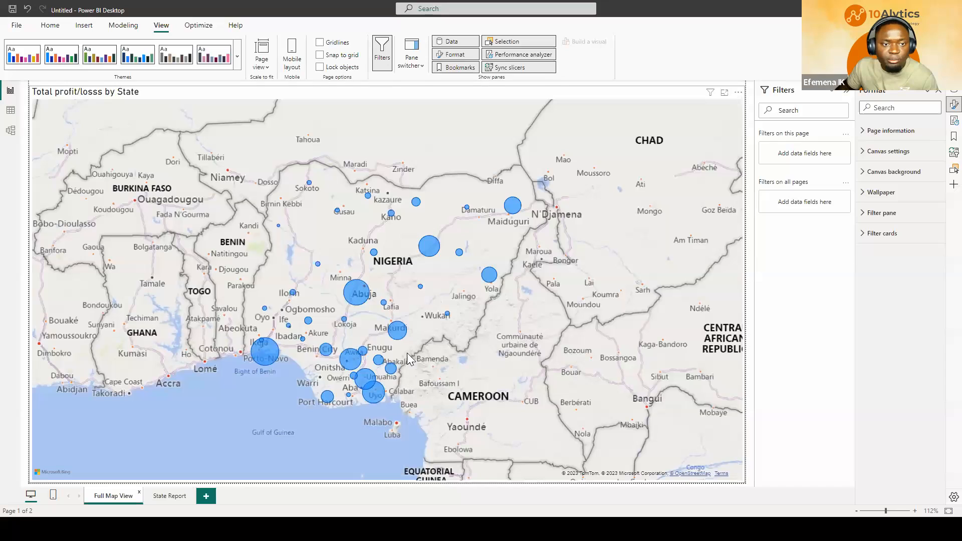
left_click(50, 25)
left_click(647, 52)
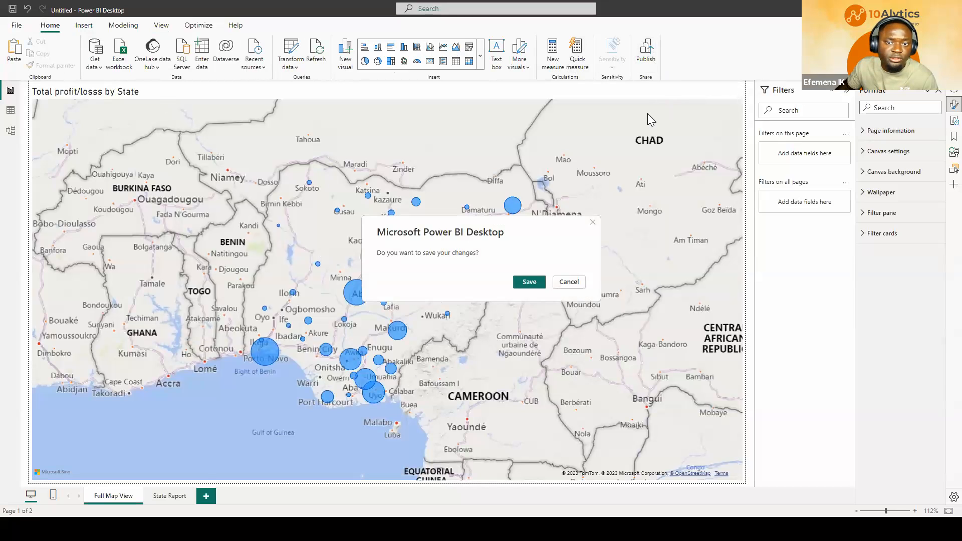
left_click(565, 283)
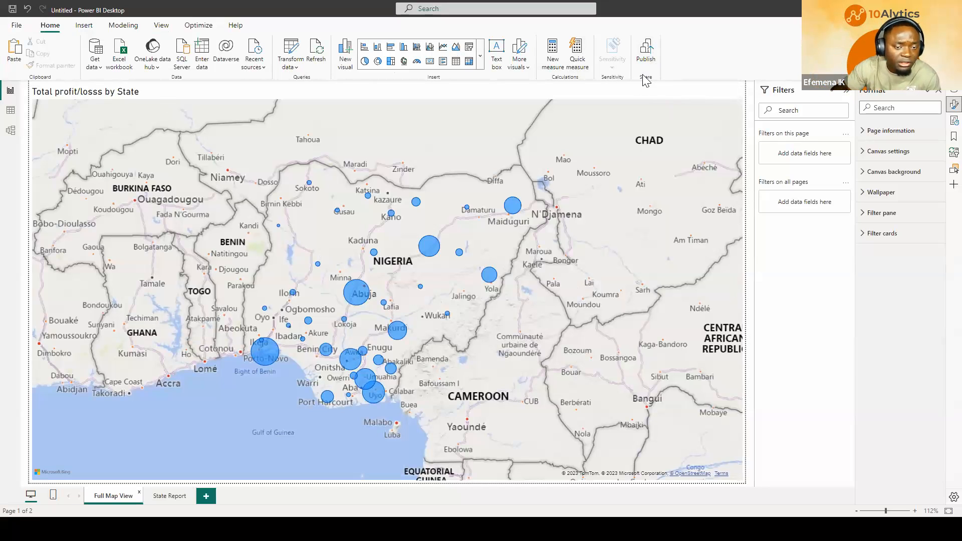
Step: Switch to the Key Issues slide, tick off all three issues with the pen and add an asterisk beside Delayed Reporting
key("alt+Tab")
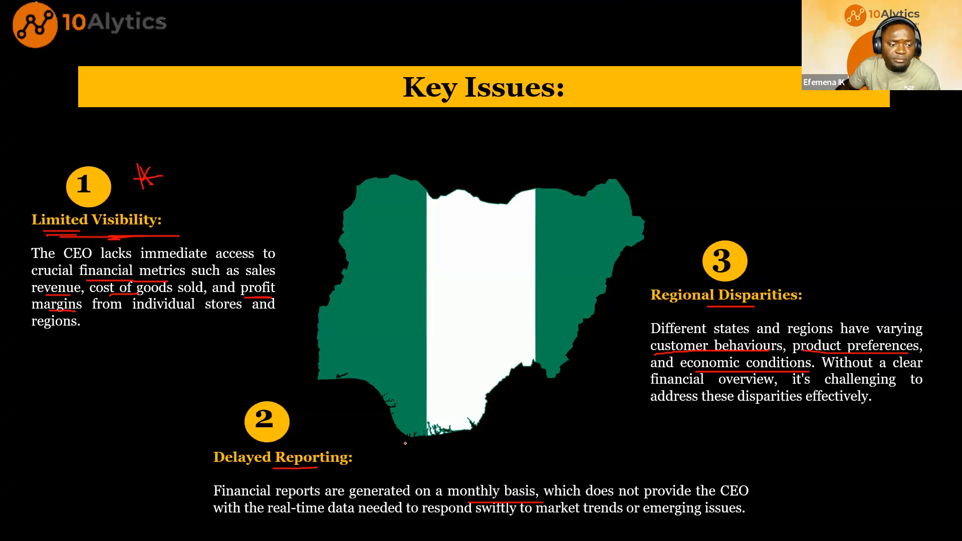
mouse_move(326, 421)
left_mouse_down()
mouse_move(321, 438)
mouse_move(339, 429)
mouse_move(355, 443)
mouse_move(380, 419)
left_mouse_up()
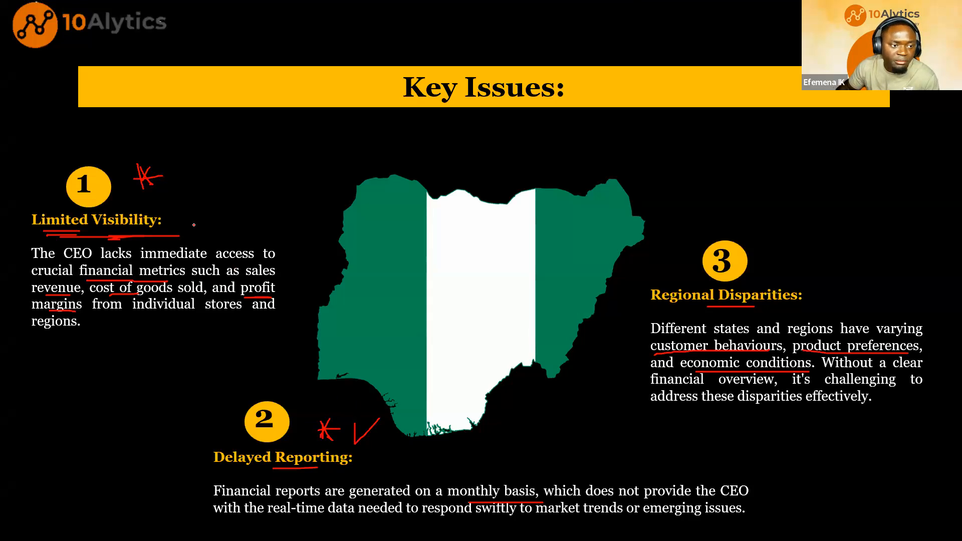
left_click_drag(170, 186, 221, 175)
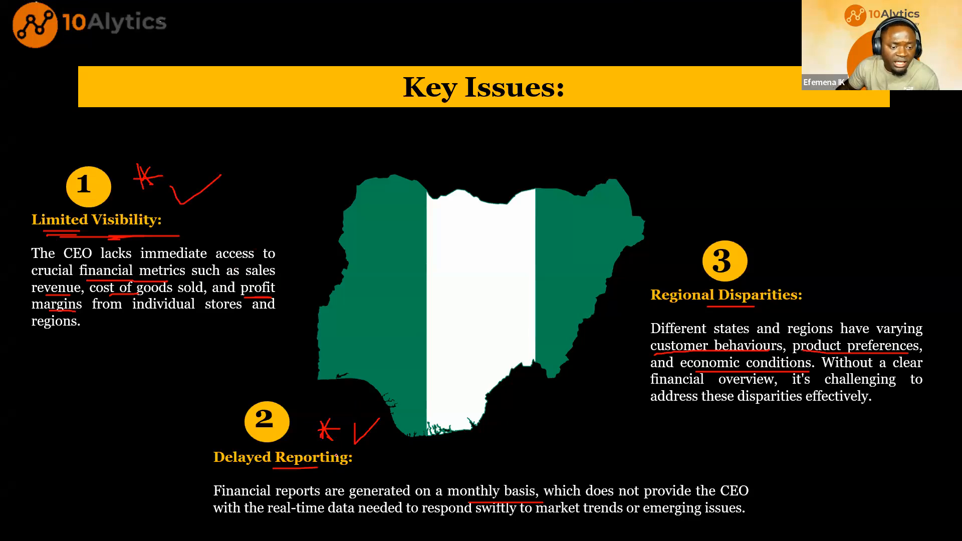
left_click_drag(354, 425, 389, 407)
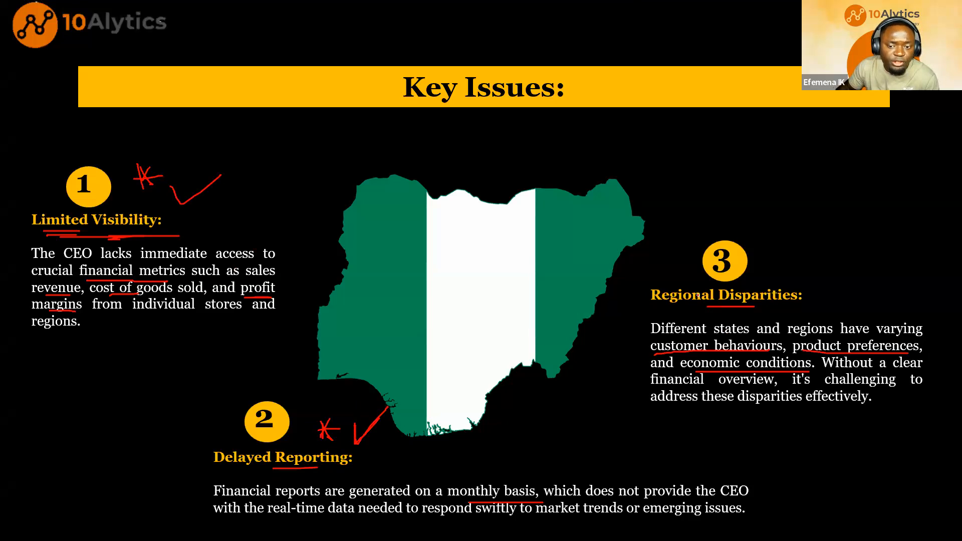
mouse_move(772, 262)
left_mouse_down()
mouse_move(774, 273)
mouse_move(813, 269)
left_mouse_up()
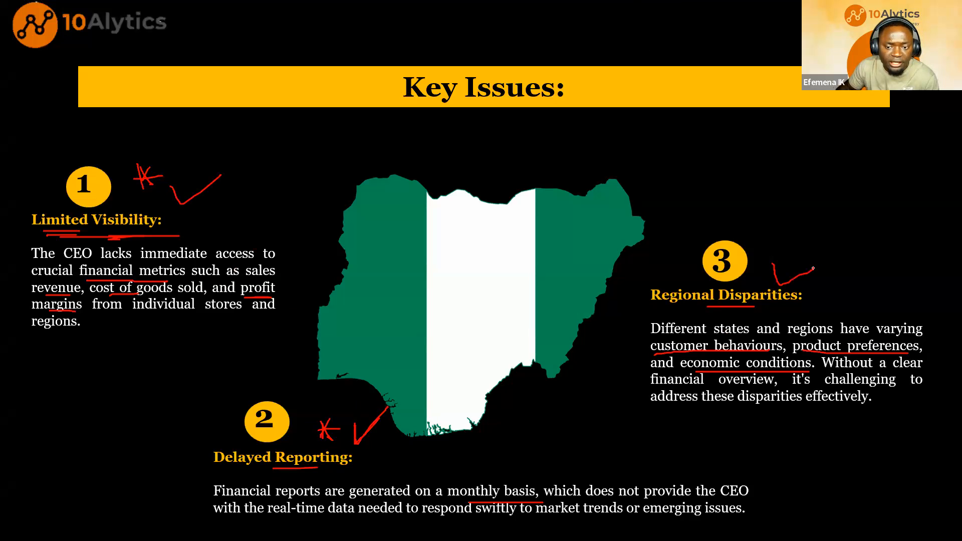
Step: Return to Power BI and view the map's State Report tooltips for Lagos and the Abuja area
left_click(240, 523)
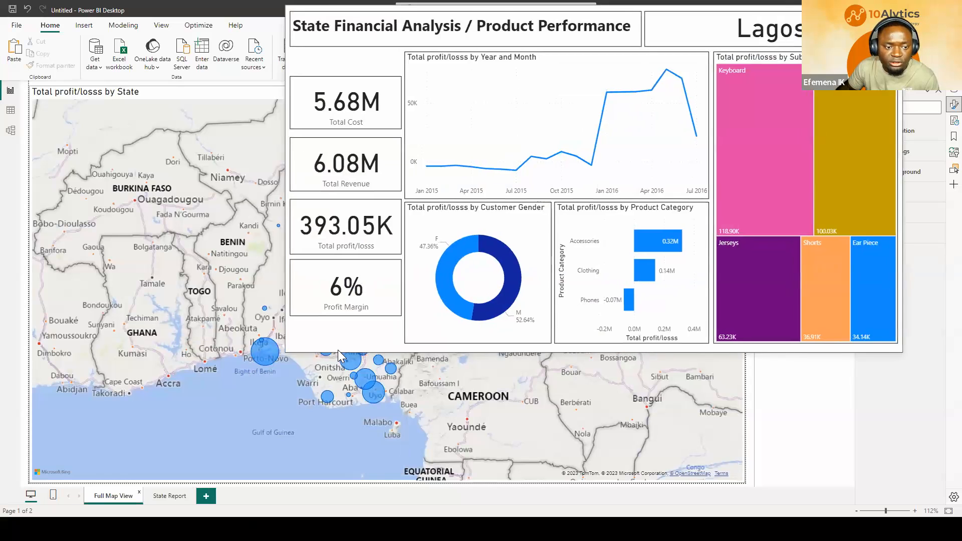
mouse_move(346, 355)
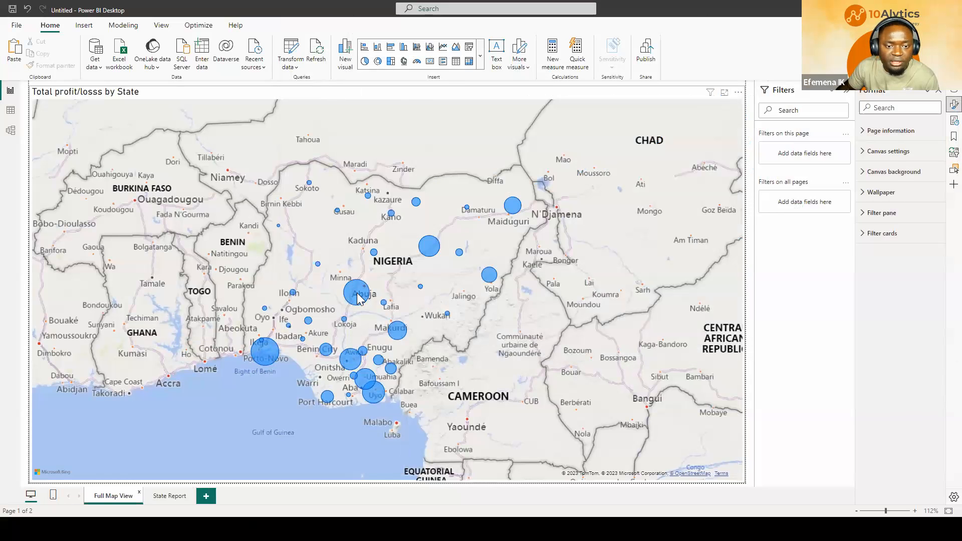
mouse_move(360, 297)
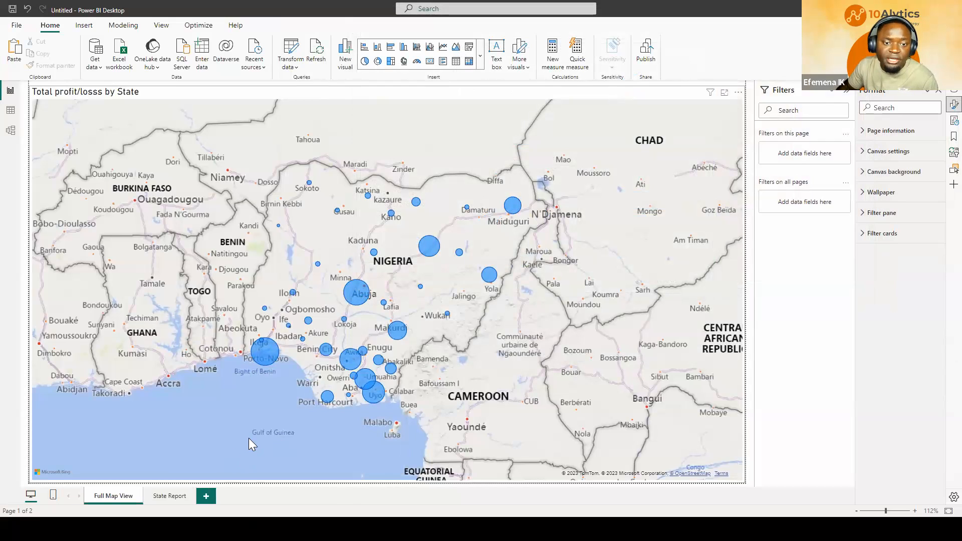
Step: Switch to the slideshow and advance past Let's get Started to the Financial Analytics slide
key("alt+Tab")
key("Right")
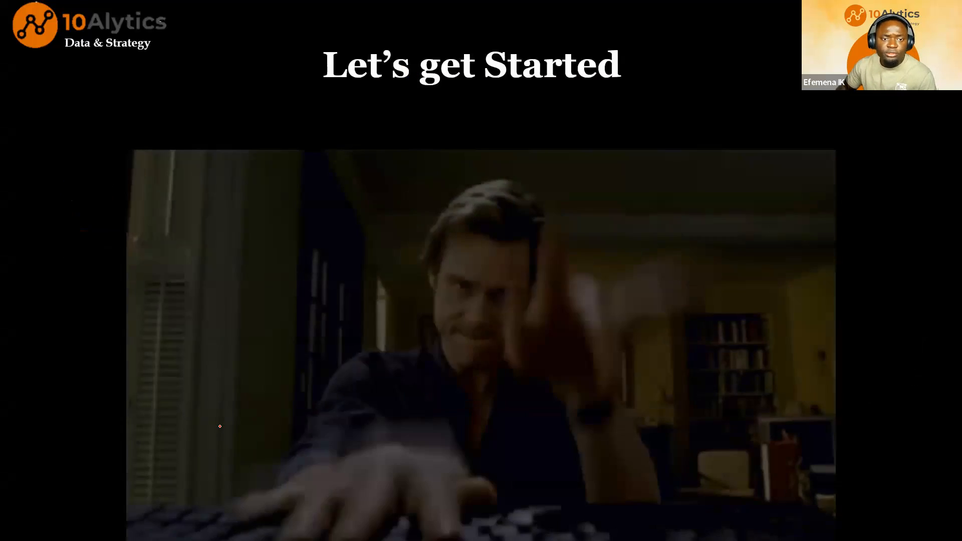
key("Right")
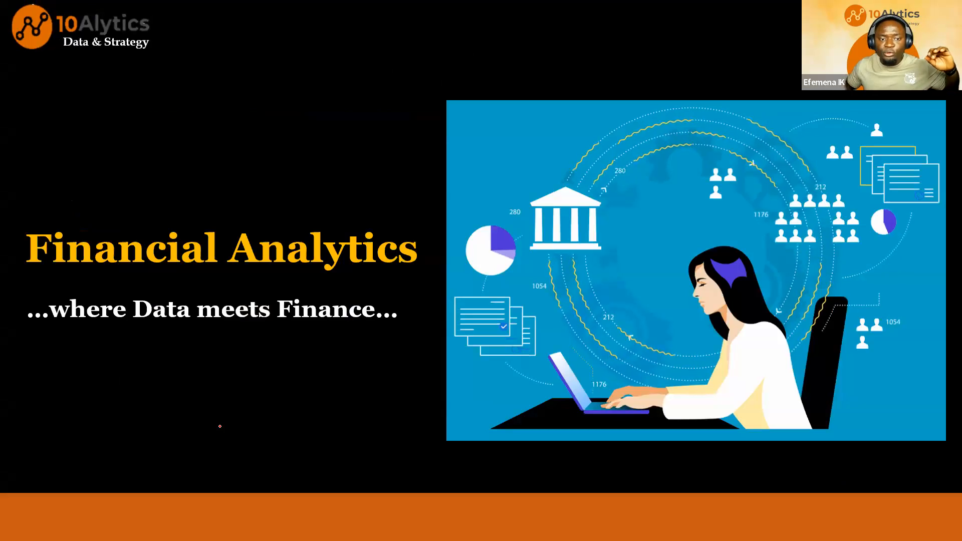